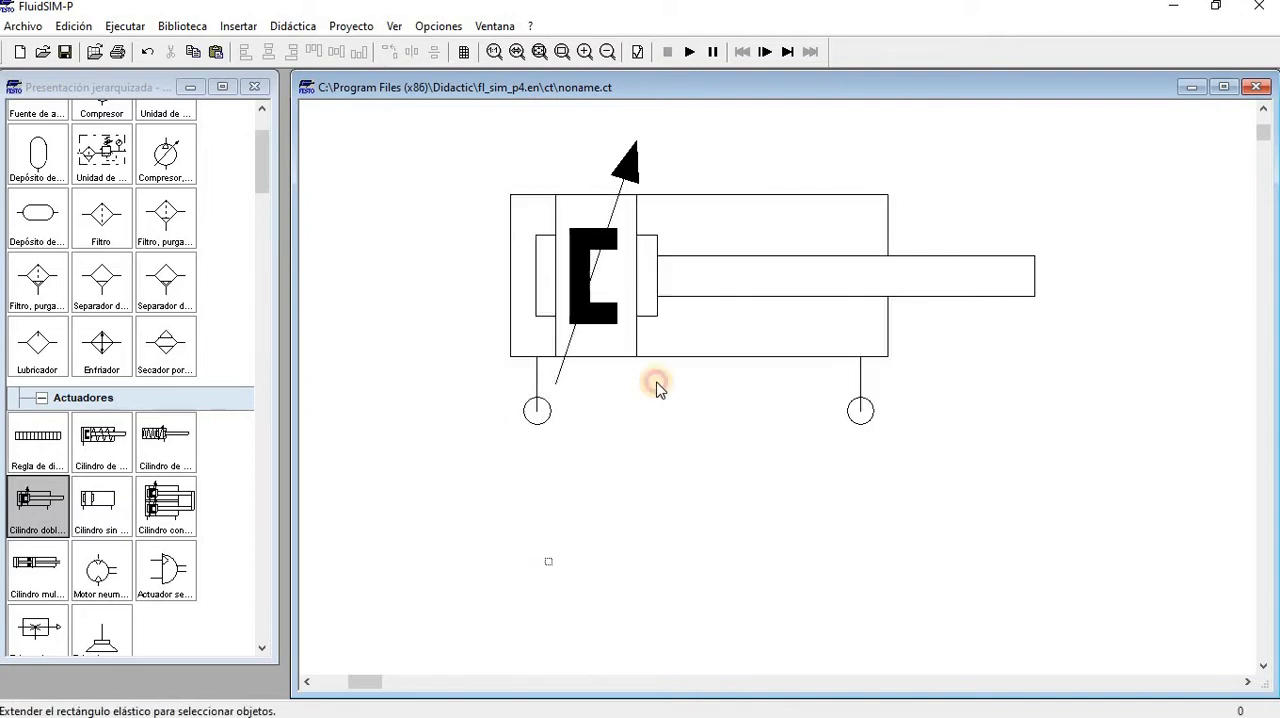
Open the configuration properties of the double-acting cylinder in the circuit
{"action": "left_click", "coordinate": [719, 277]}
{"action": "right_click", "coordinate": [718, 277]}
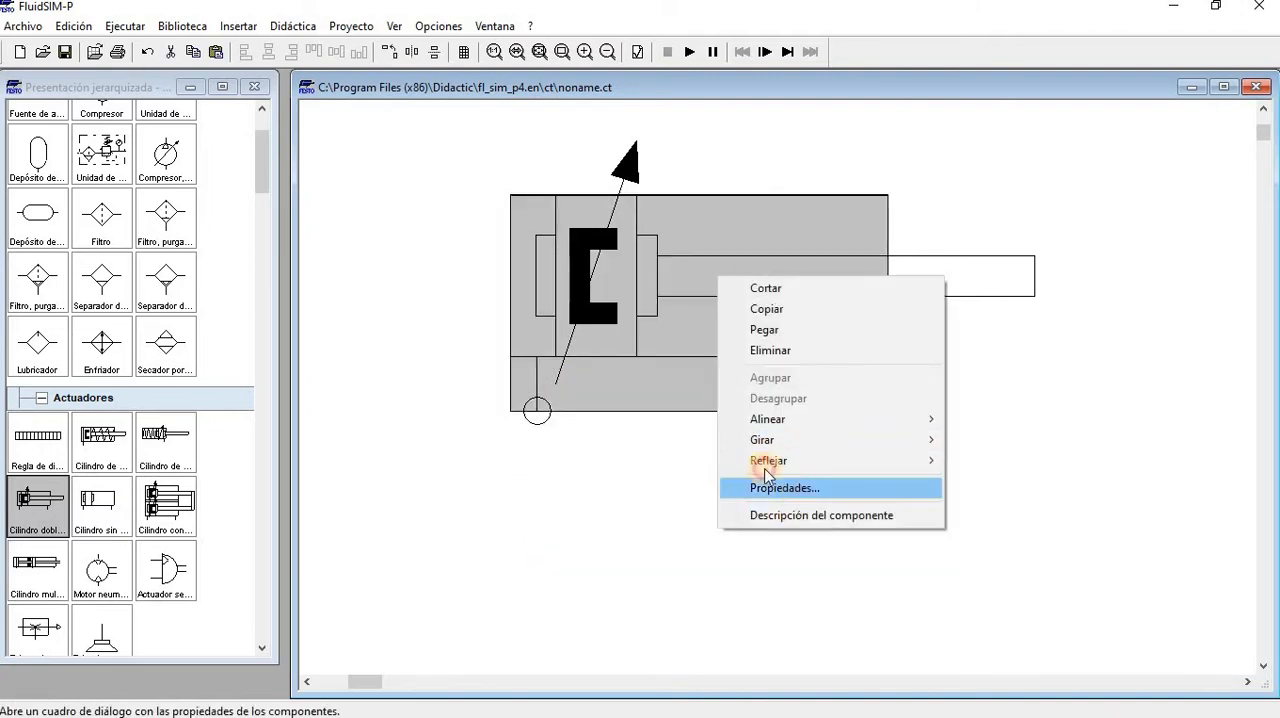
{"action": "left_click", "coordinate": [772, 487]}
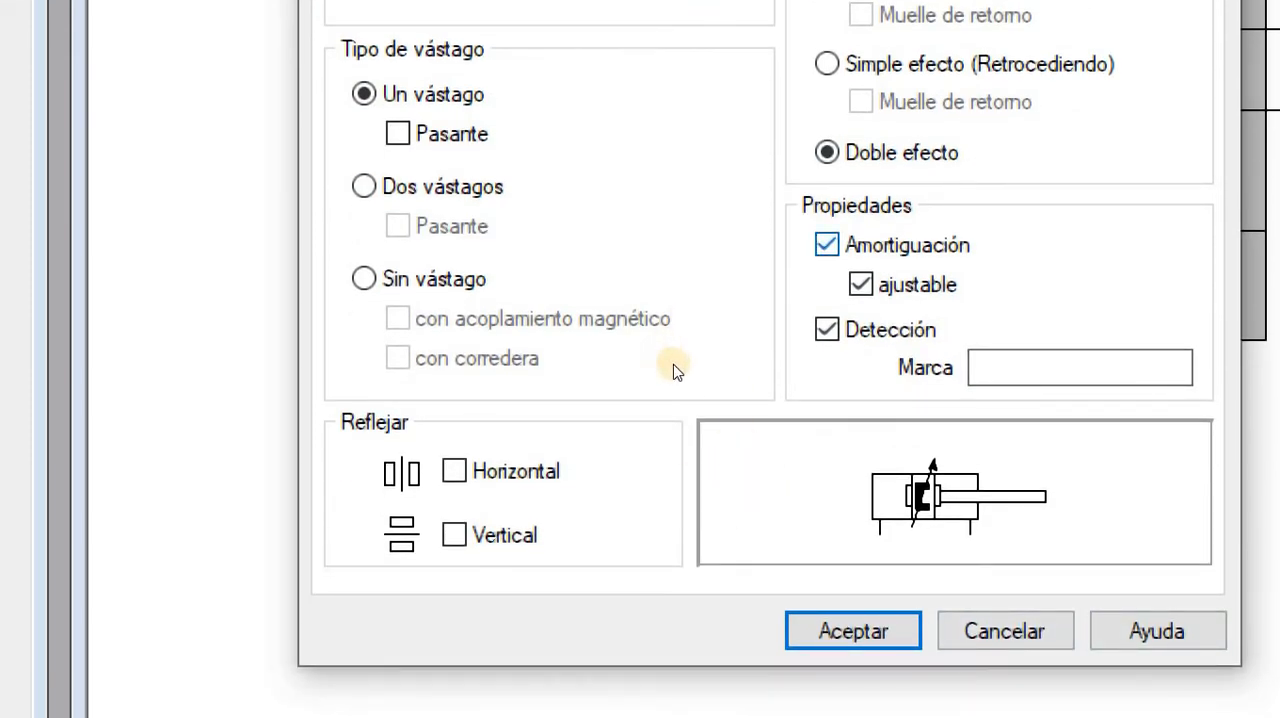
Try the cylinder symbol without cushioning, with non-adjustable cushioning, and with adjustable cushioning but no detection
{"action": "key", "text": "ctrl"}
{"action": "key", "text": "space"}
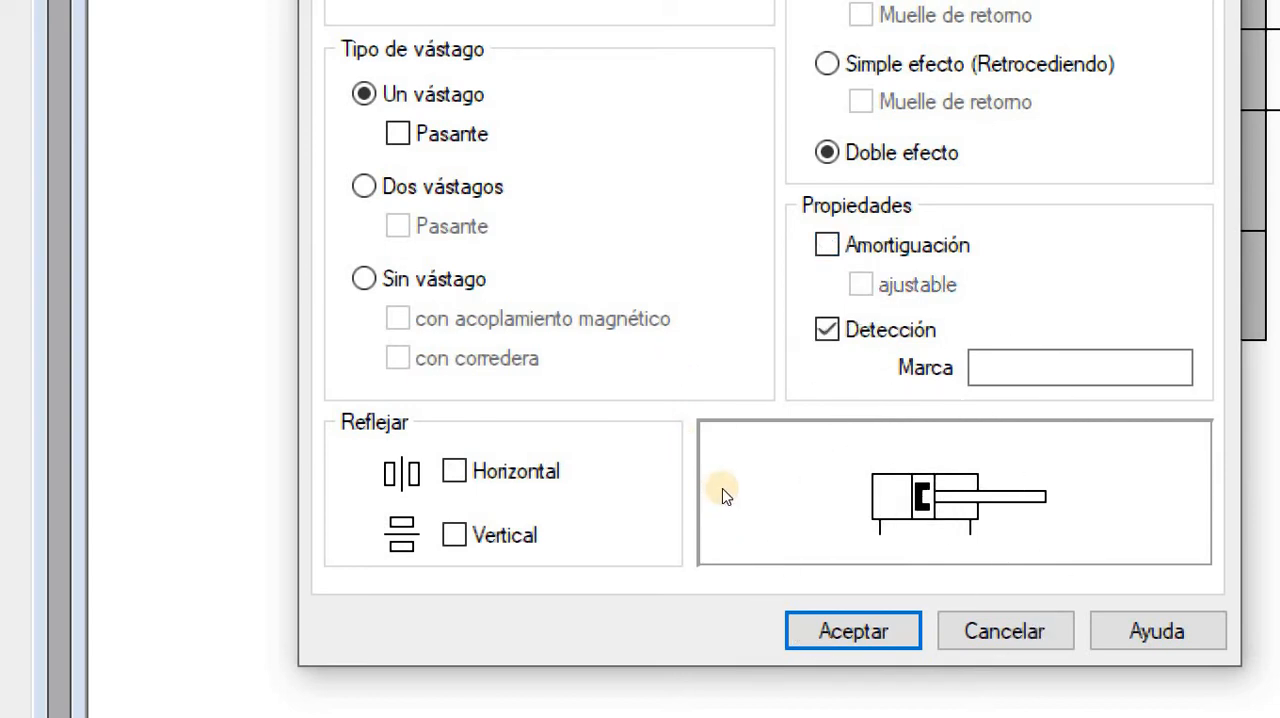
{"action": "key", "text": "space"}
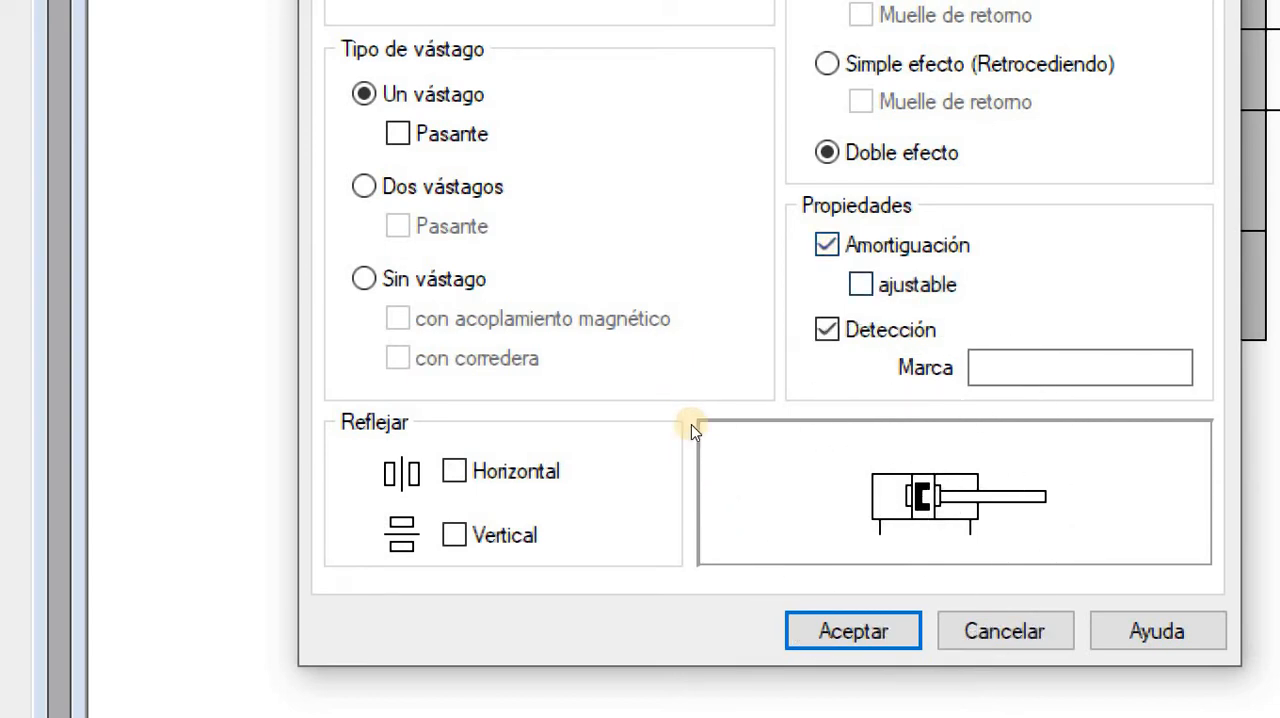
{"action": "key", "text": "Tab"}
{"action": "key", "text": "space"}
Try non-adjustable cushioning without and with detection, and re-enable adjustable cushioning and detection
{"action": "key", "text": "space"}
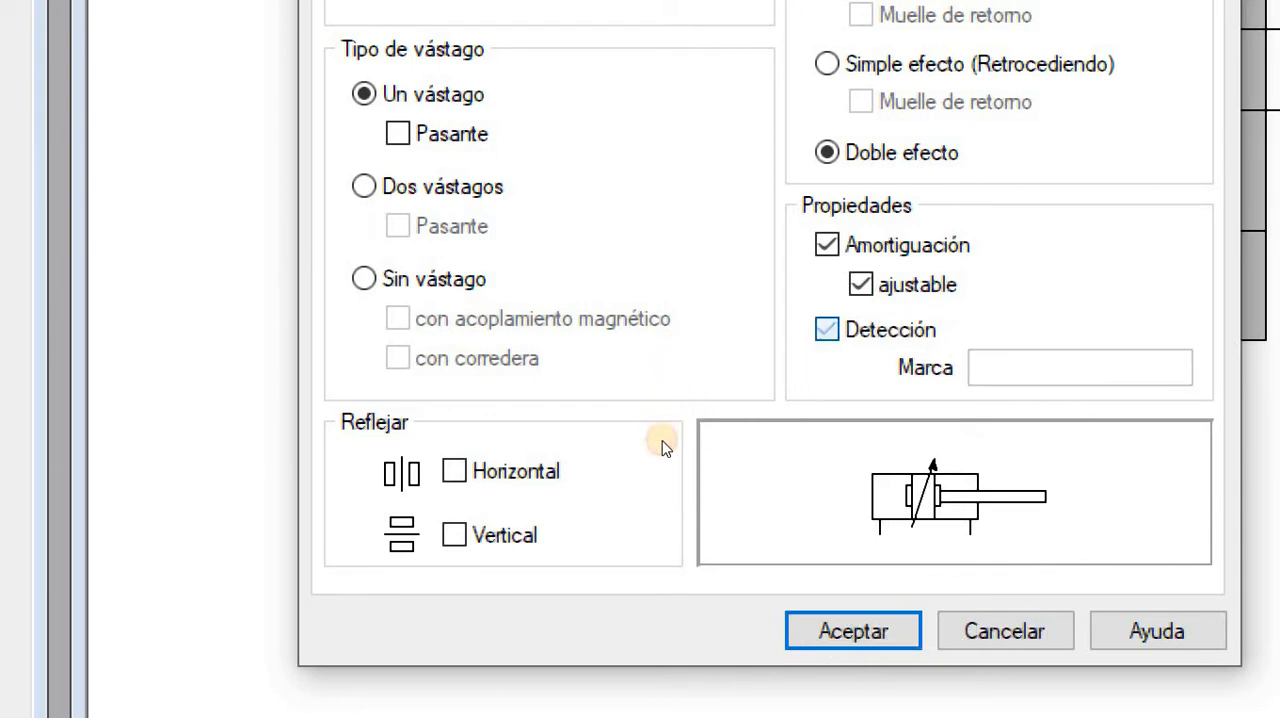
{"action": "key", "text": "shift+Tab"}
{"action": "key", "text": "space"}
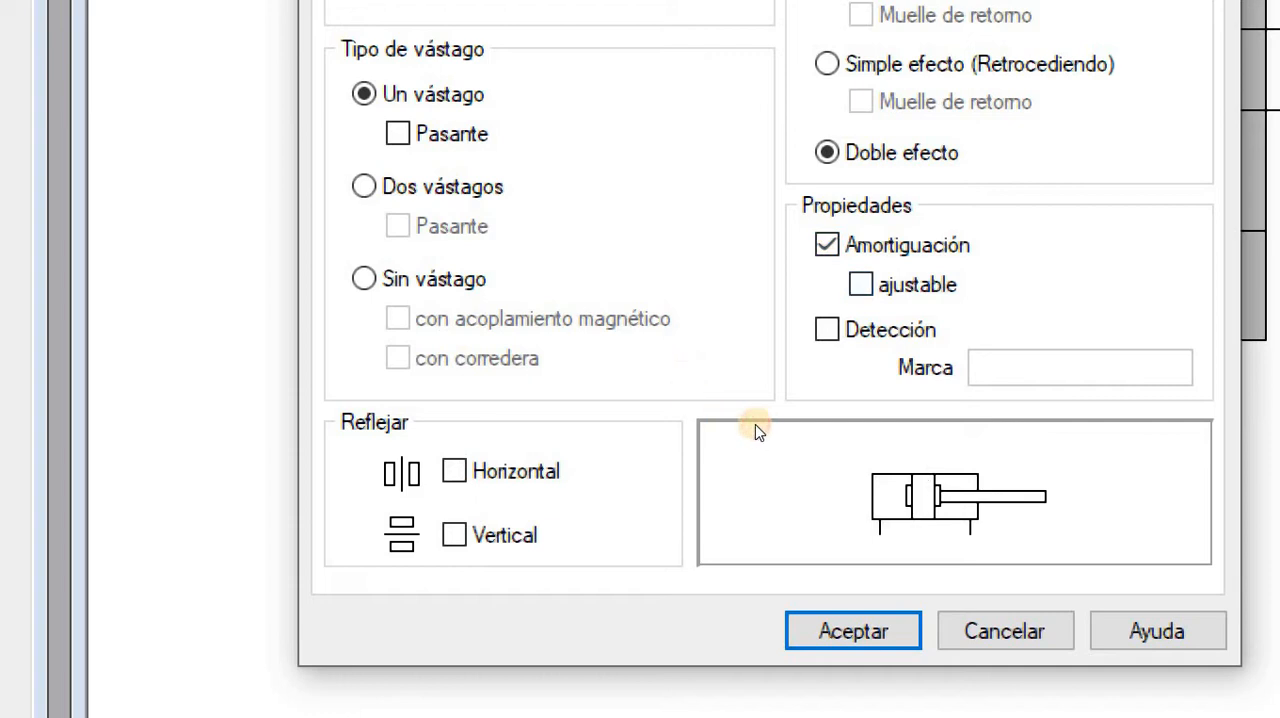
{"action": "key", "text": "Tab"}
{"action": "key", "text": "space"}
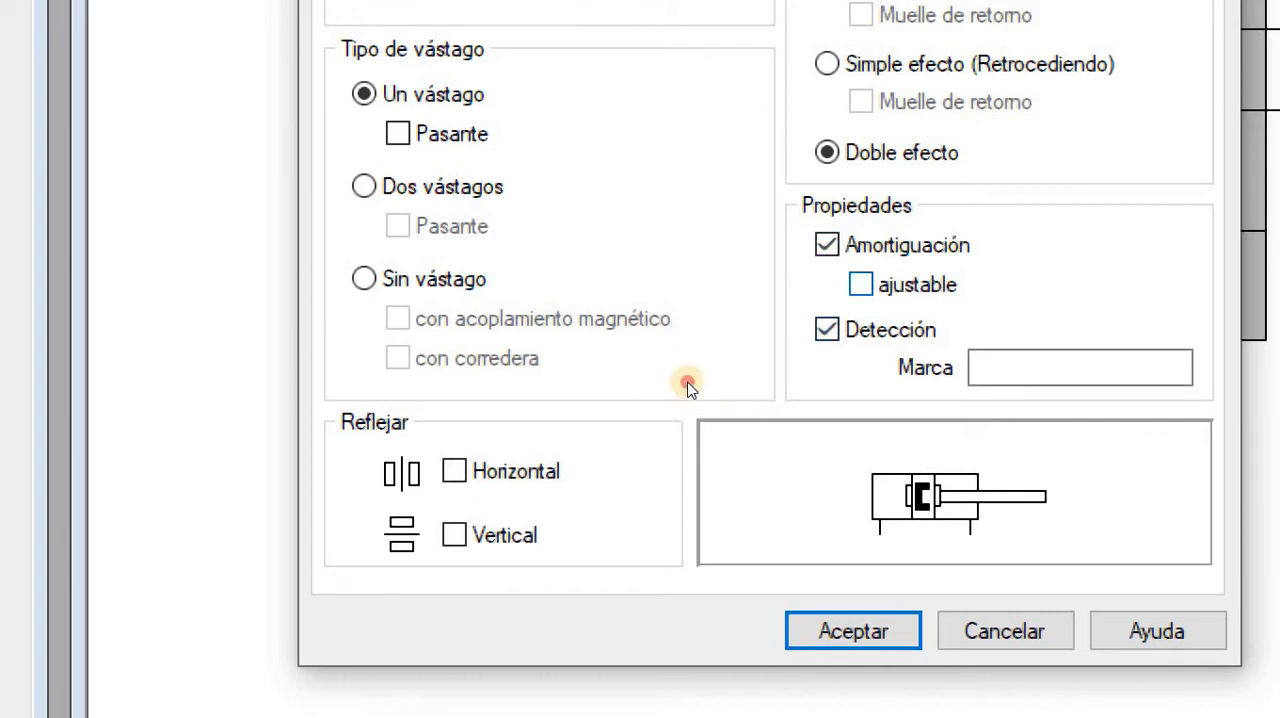
{"action": "key", "text": "shift+Tab"}
{"action": "key", "text": "space"}
{"action": "key", "text": "Tab"}
{"action": "key", "text": "Tab"}
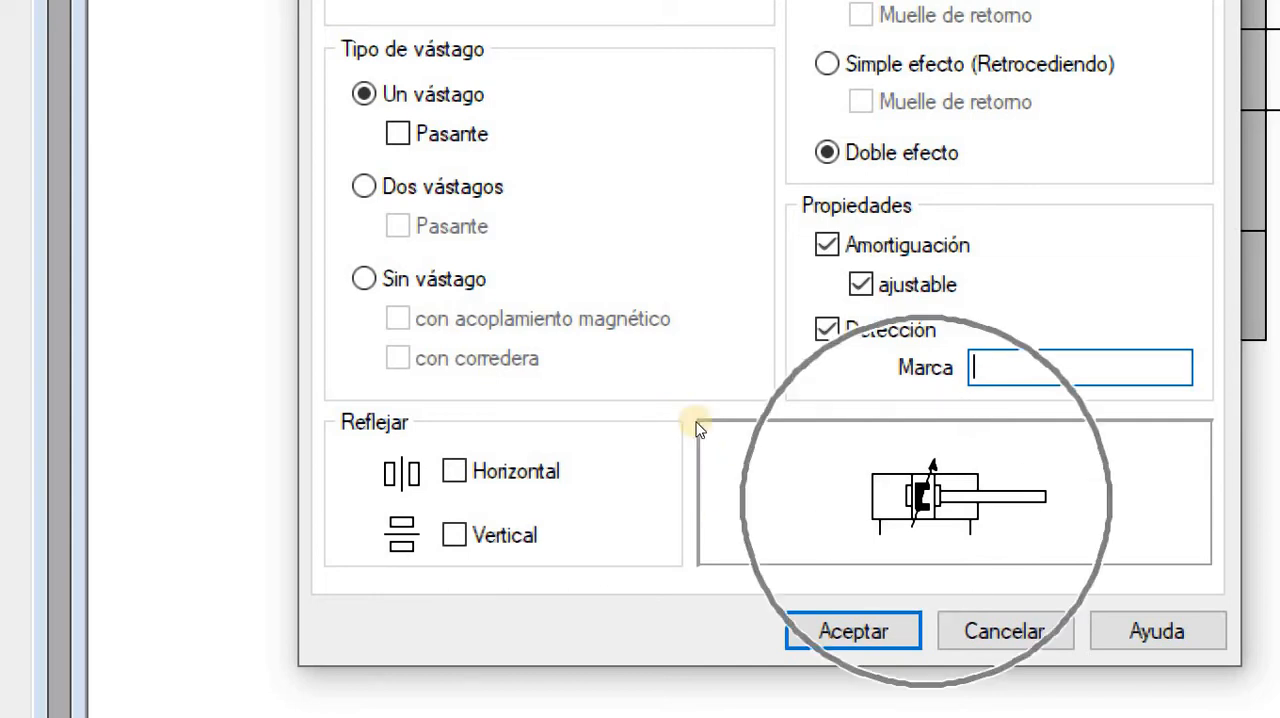
Turn off the cylinder's cushioning and detection, and review its stroke and diameter parameters
{"action": "left_click", "coordinate": [827, 245]}
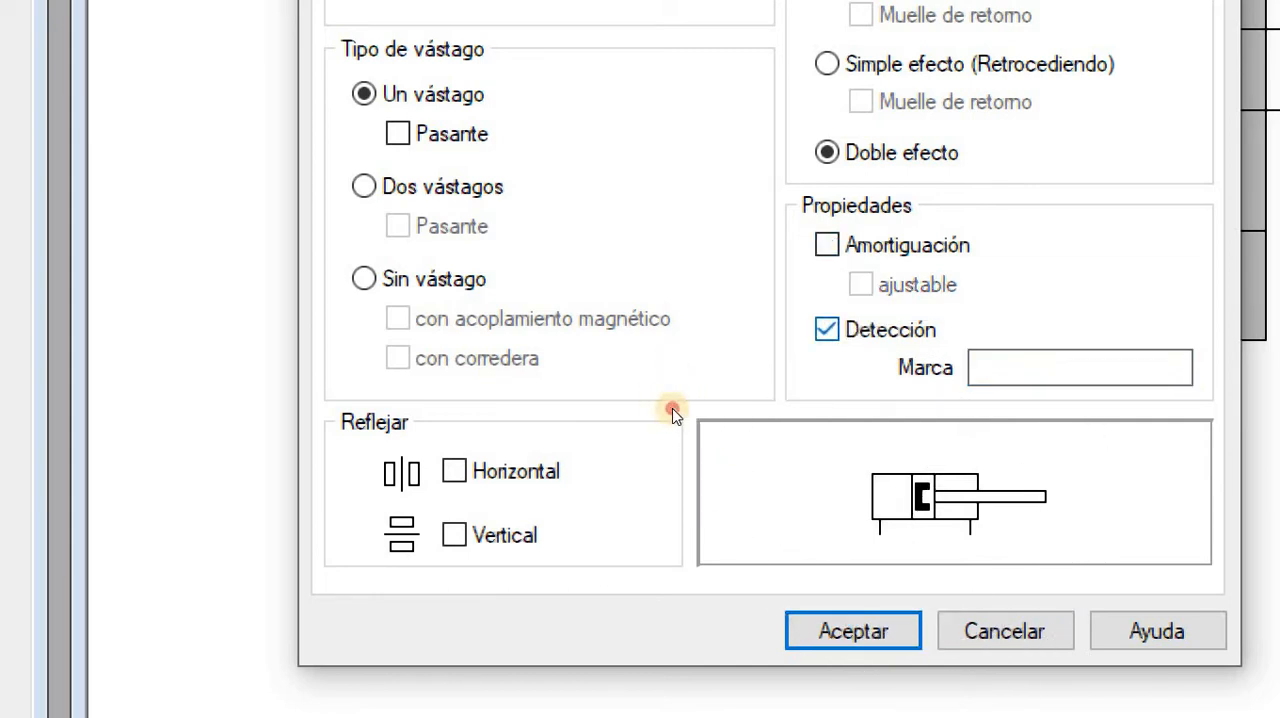
{"action": "left_click", "coordinate": [827, 329]}
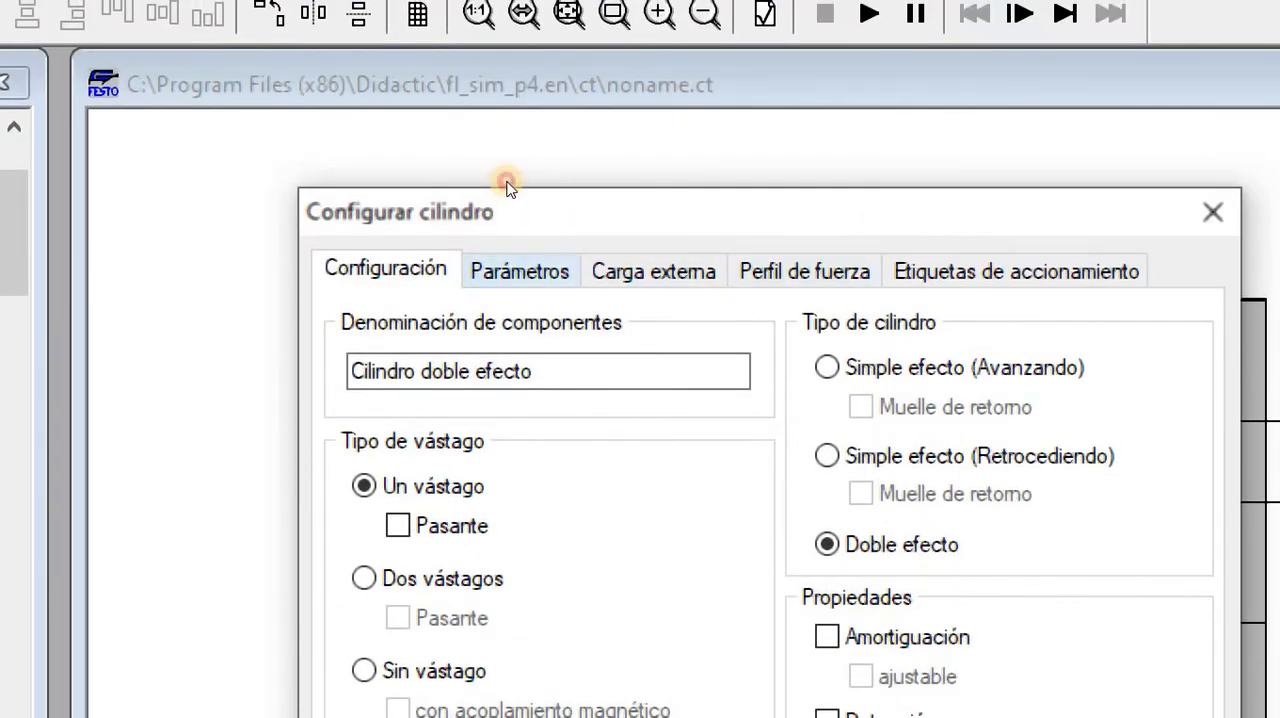
{"action": "left_click", "coordinate": [519, 271]}
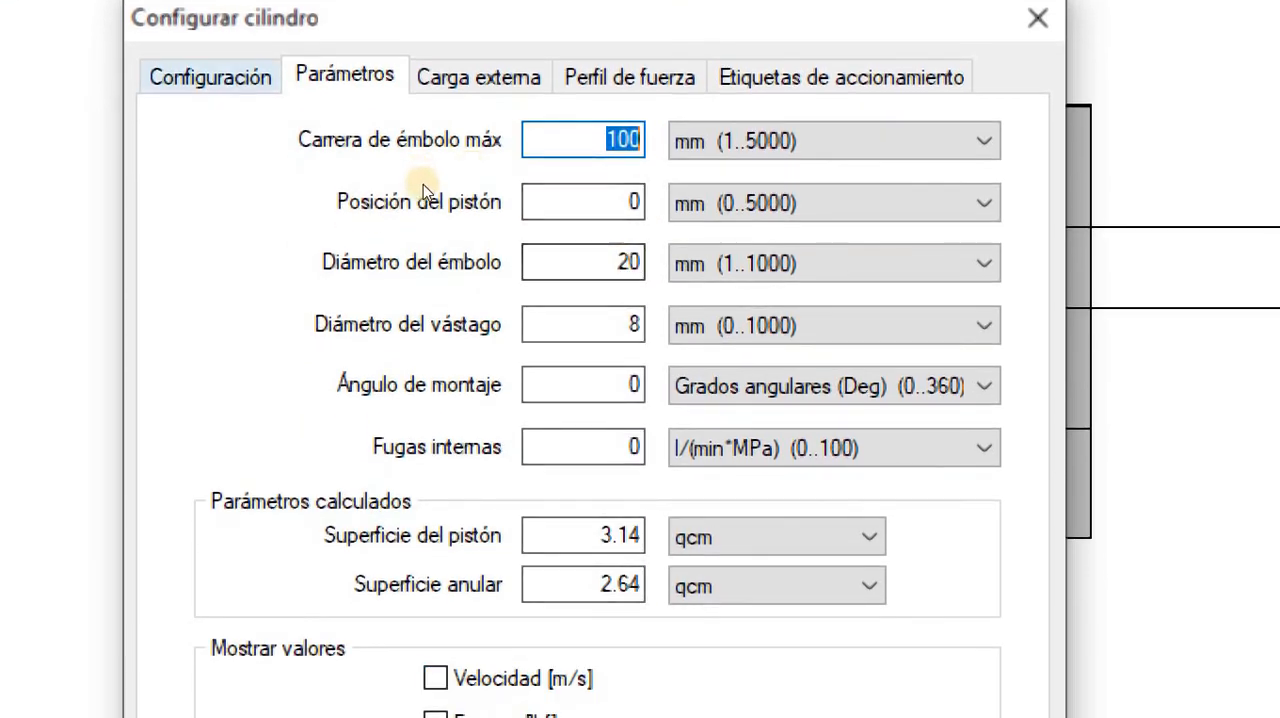
{"action": "left_click", "coordinate": [212, 79]}
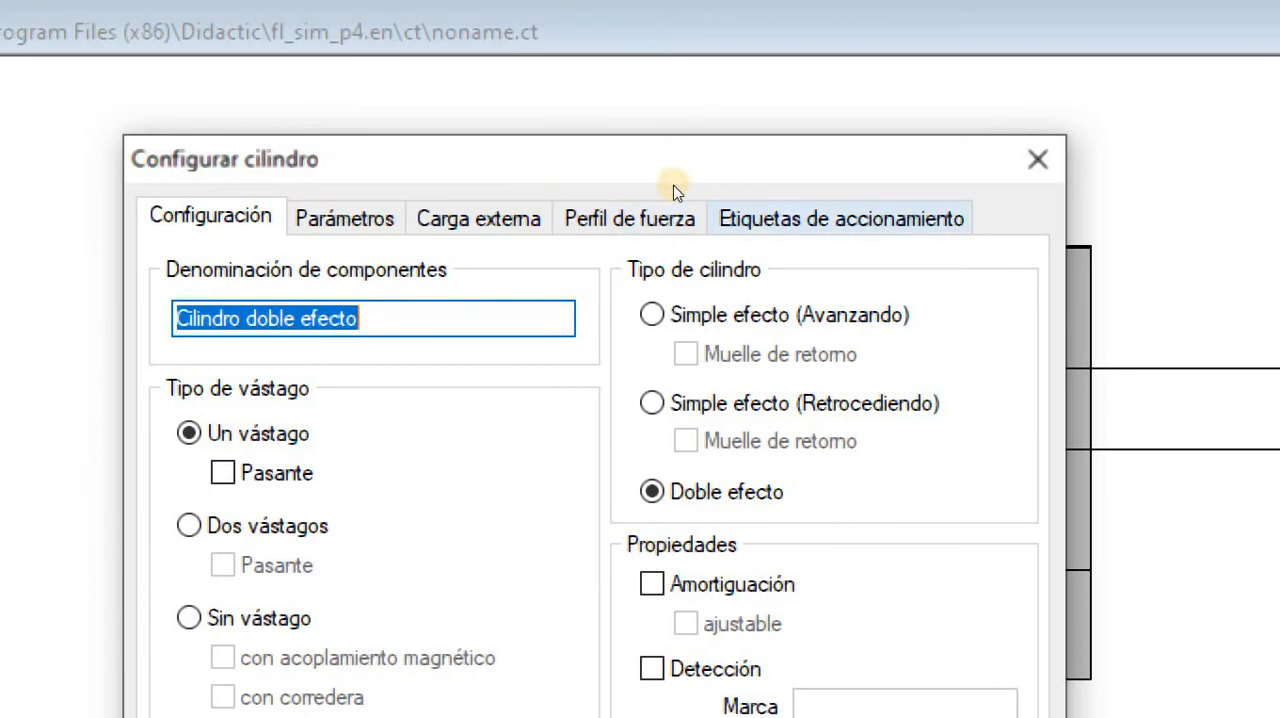
Add the actuation label A0 to the cylinder with start and end positions of 0 mm
{"action": "left_click", "coordinate": [673, 192]}
{"action": "left_click", "coordinate": [716, 198]}
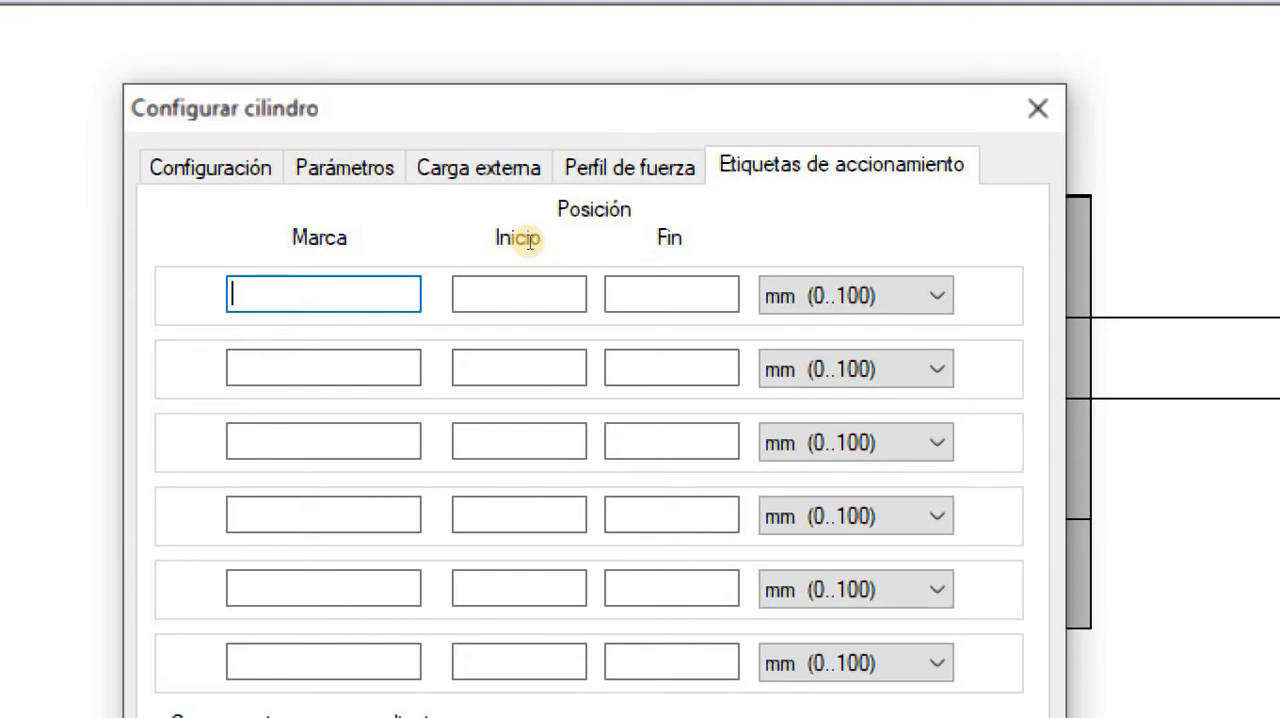
{"action": "type", "text": "A0"}
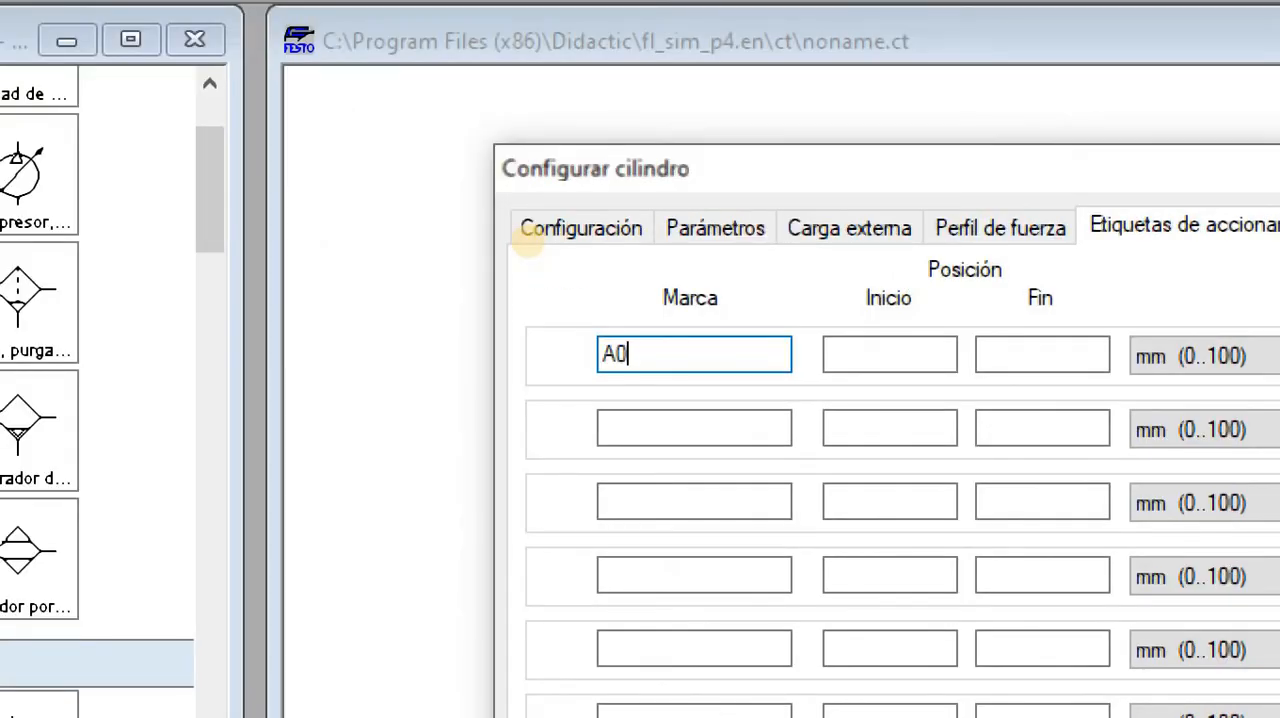
{"action": "key", "text": "Tab"}
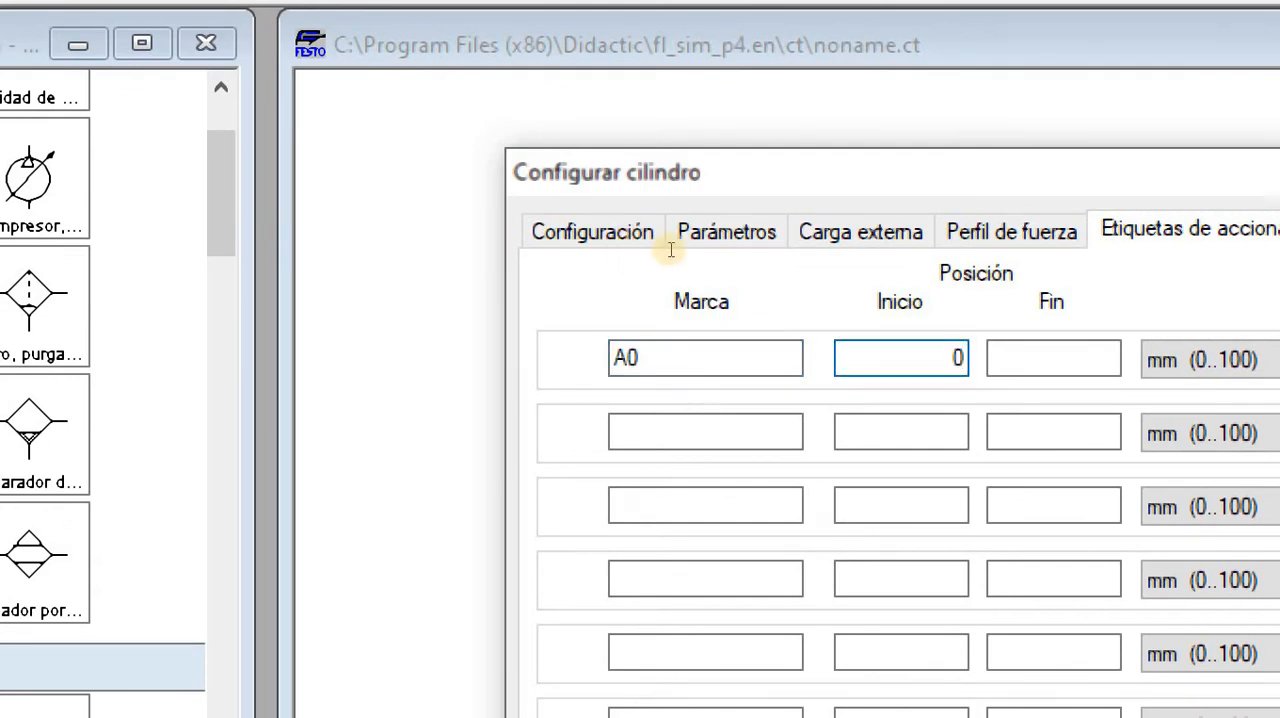
{"action": "key", "text": "Tab"}
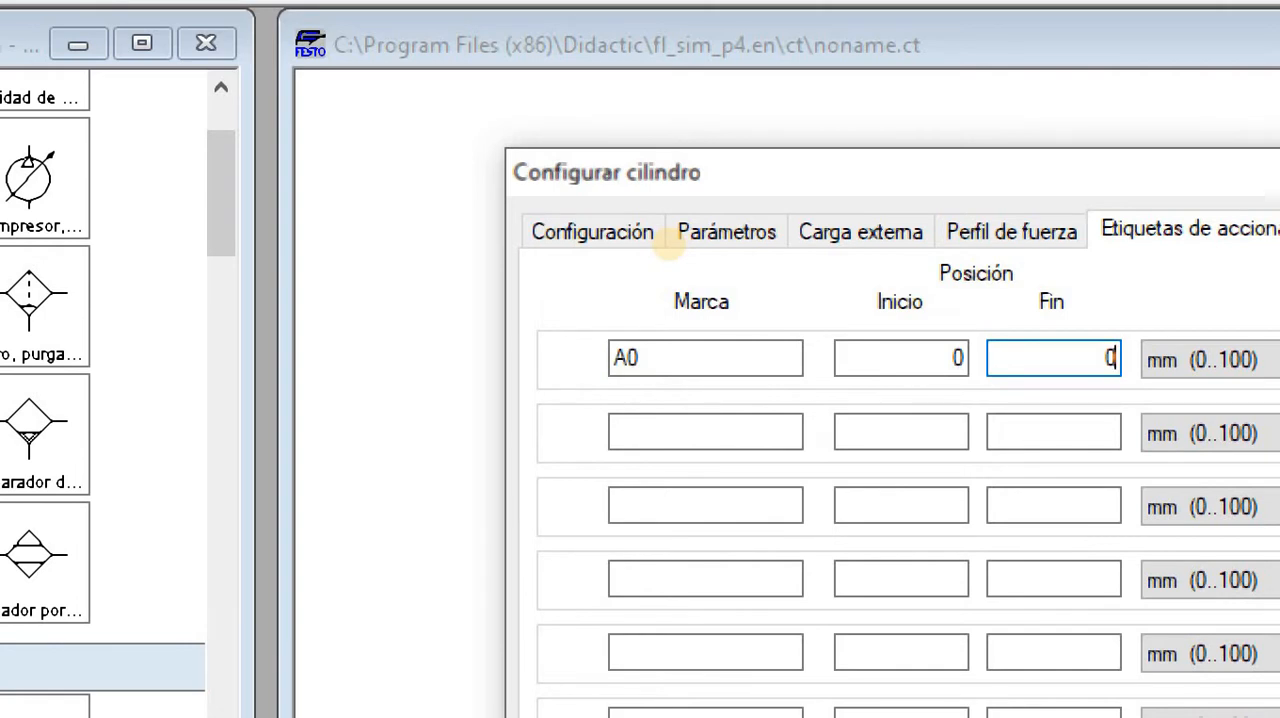
Add a second actuation label A1 with start and end positions of 100 mm
{"action": "key", "text": "Tab"}
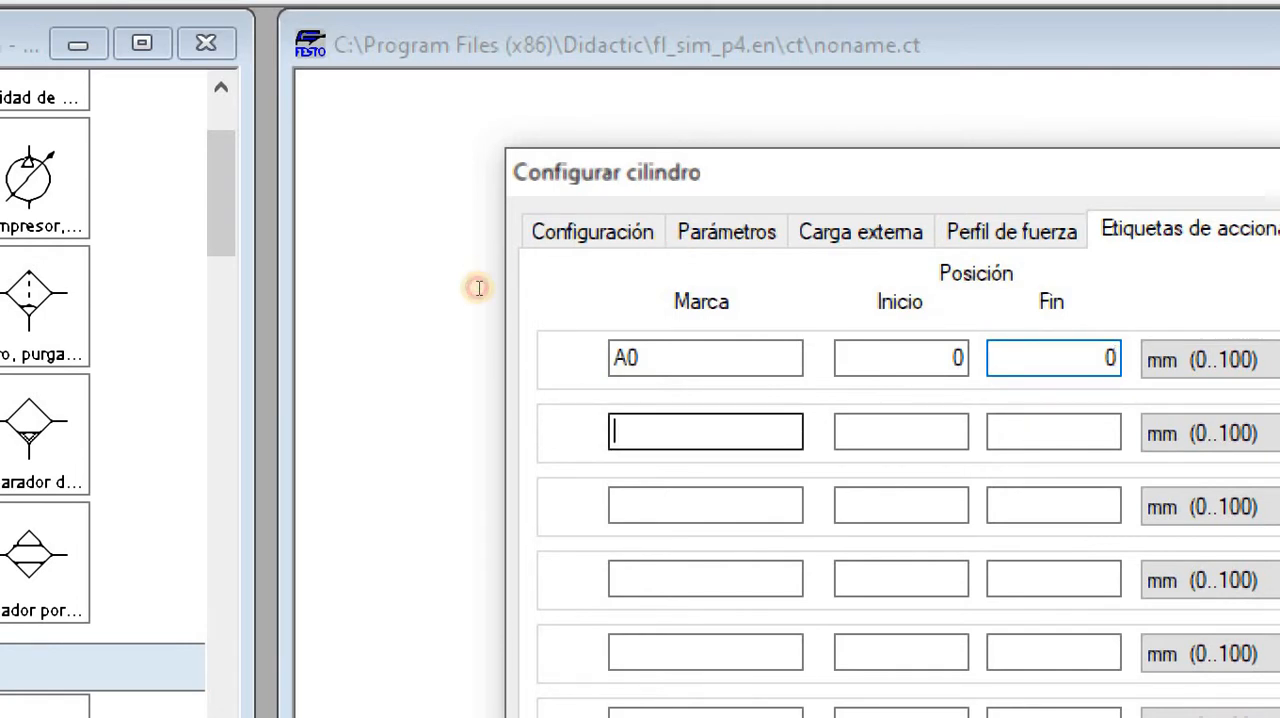
{"action": "type", "text": "A1"}
{"action": "key", "text": "Tab"}
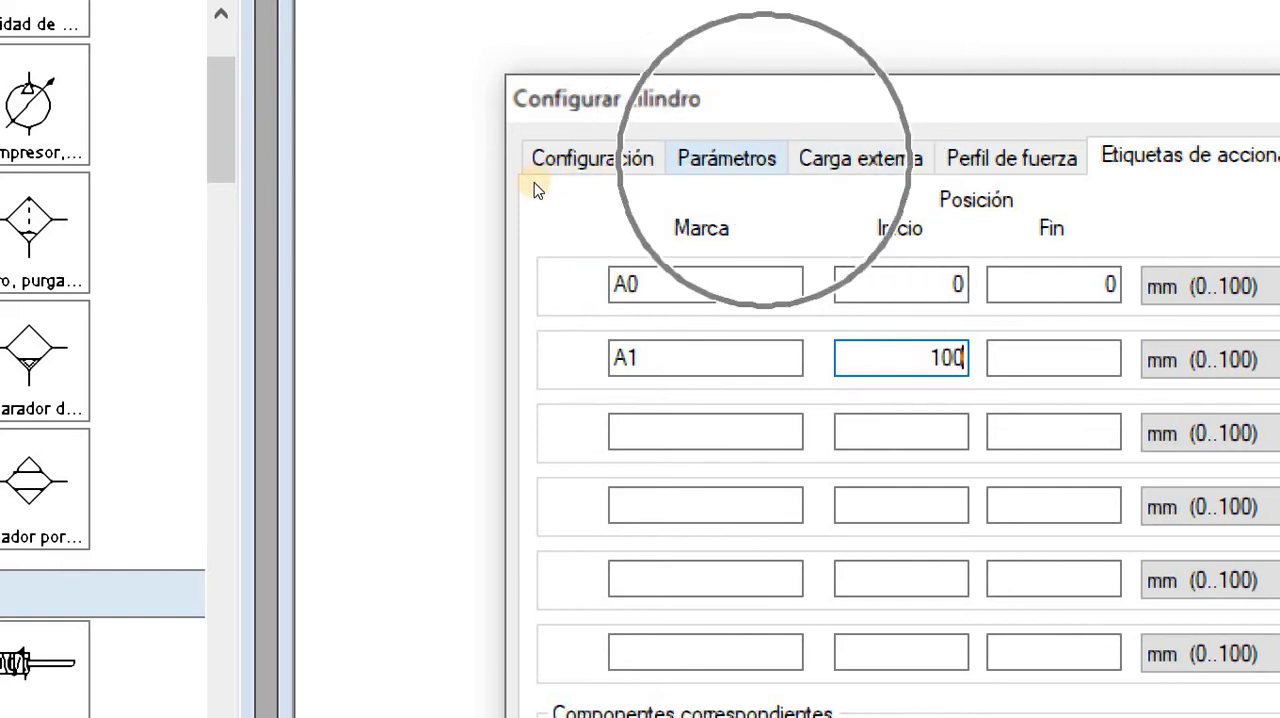
{"action": "key", "text": "Tab"}
{"action": "type", "text": "100"}
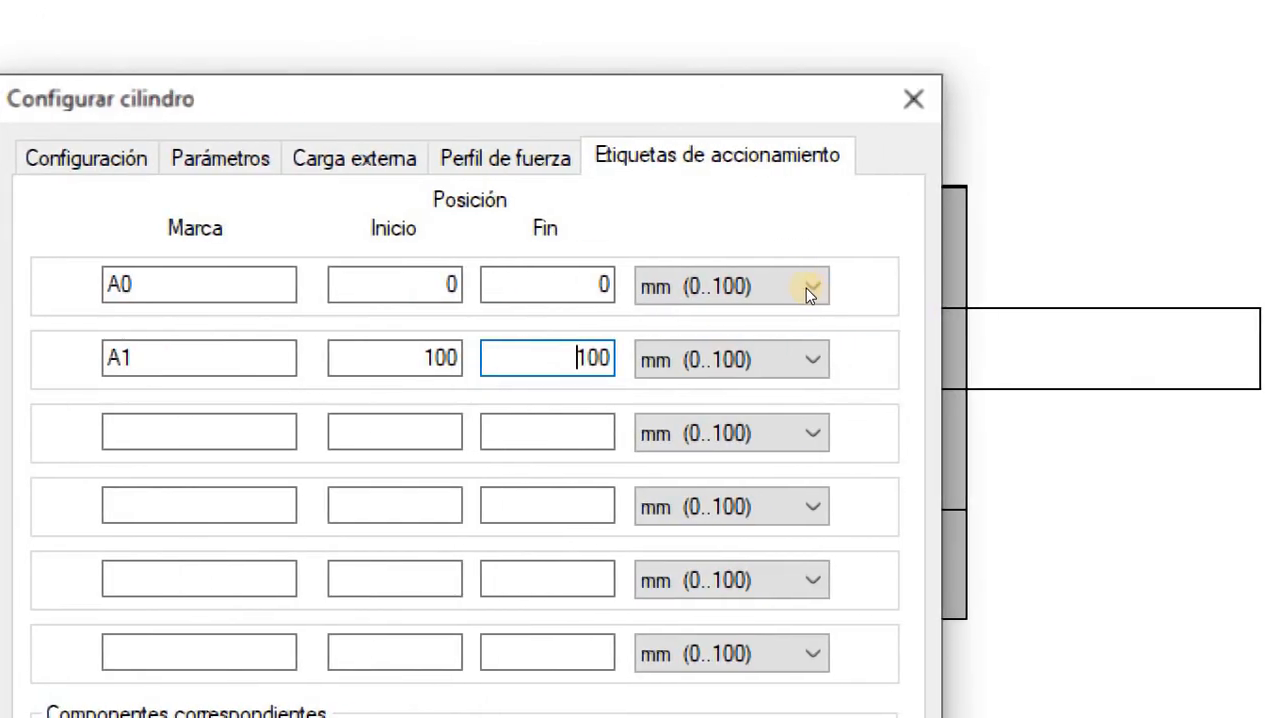
Try the A1 label's position units in centimetres and metres, and switch them back to millimetres
{"action": "left_click", "coordinate": [811, 359]}
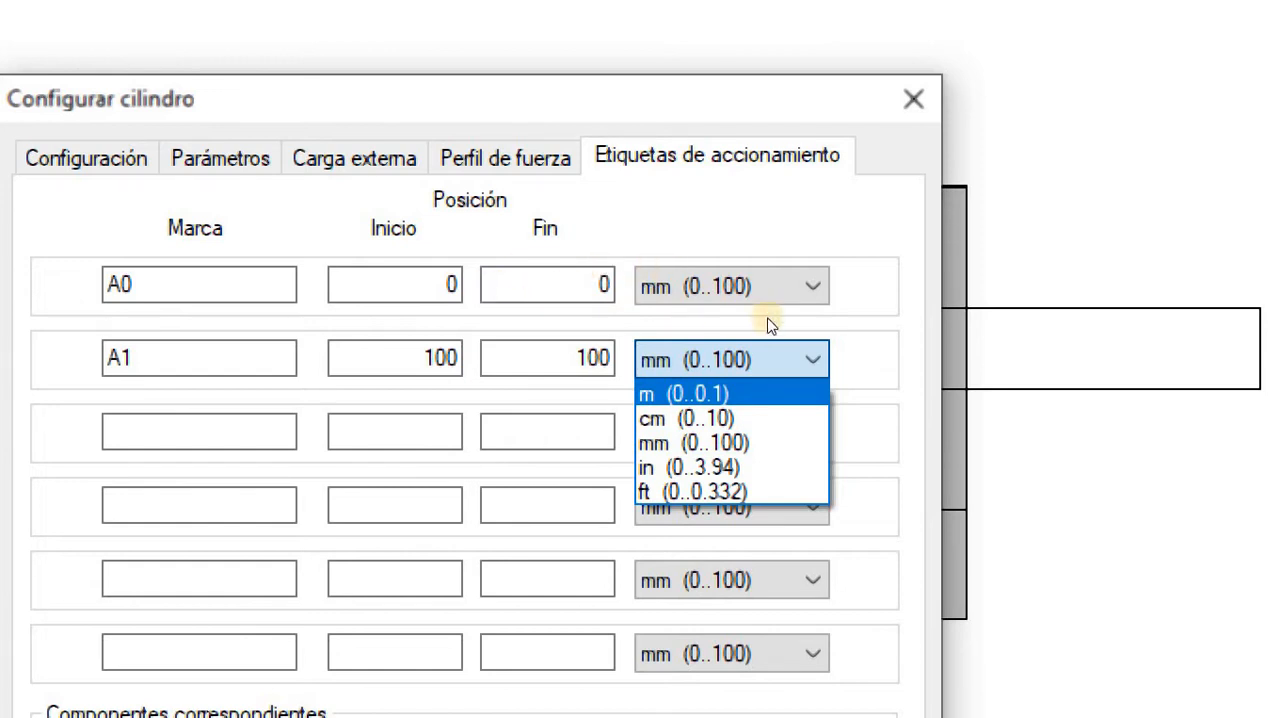
{"action": "left_click", "coordinate": [739, 418]}
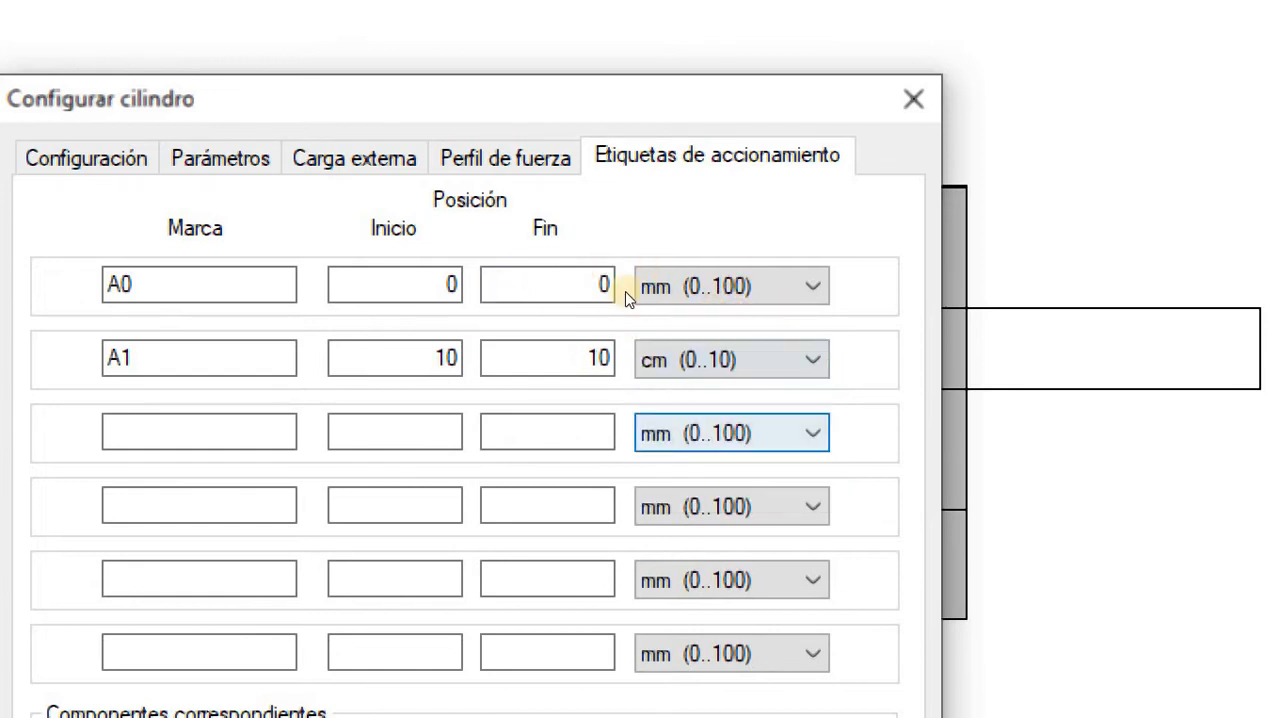
{"action": "left_click", "coordinate": [755, 355]}
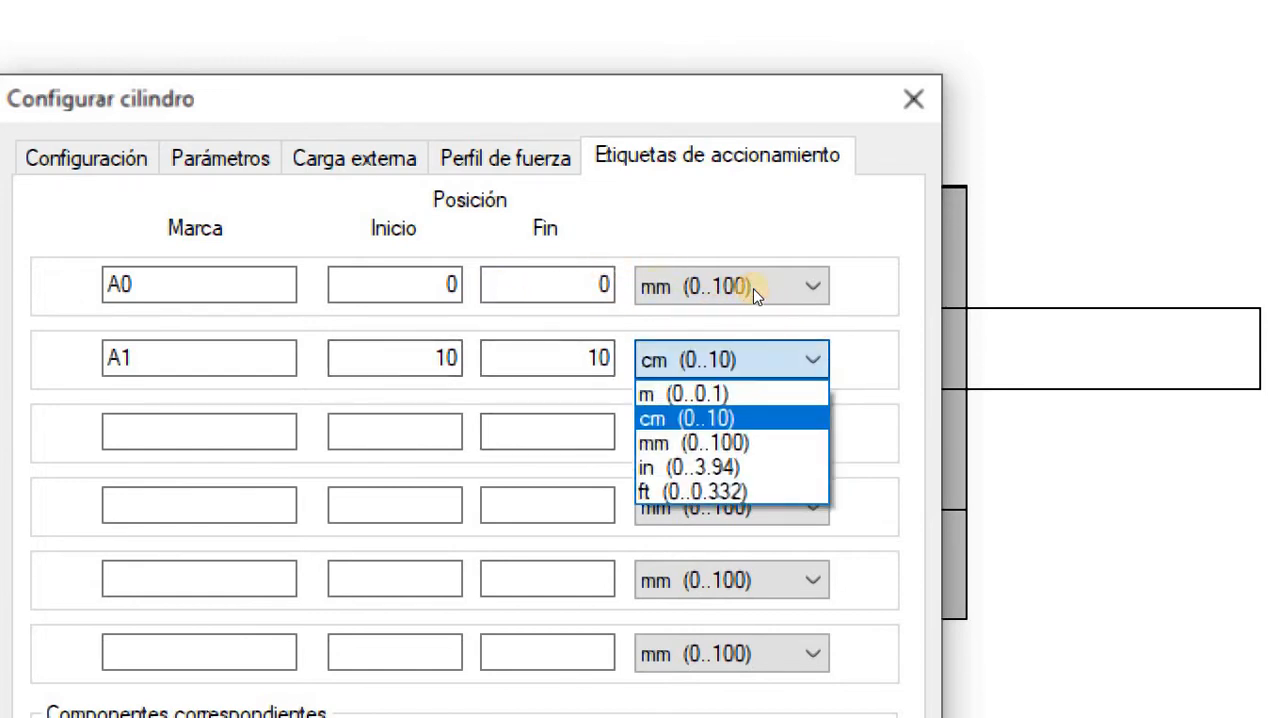
{"action": "left_click", "coordinate": [674, 394]}
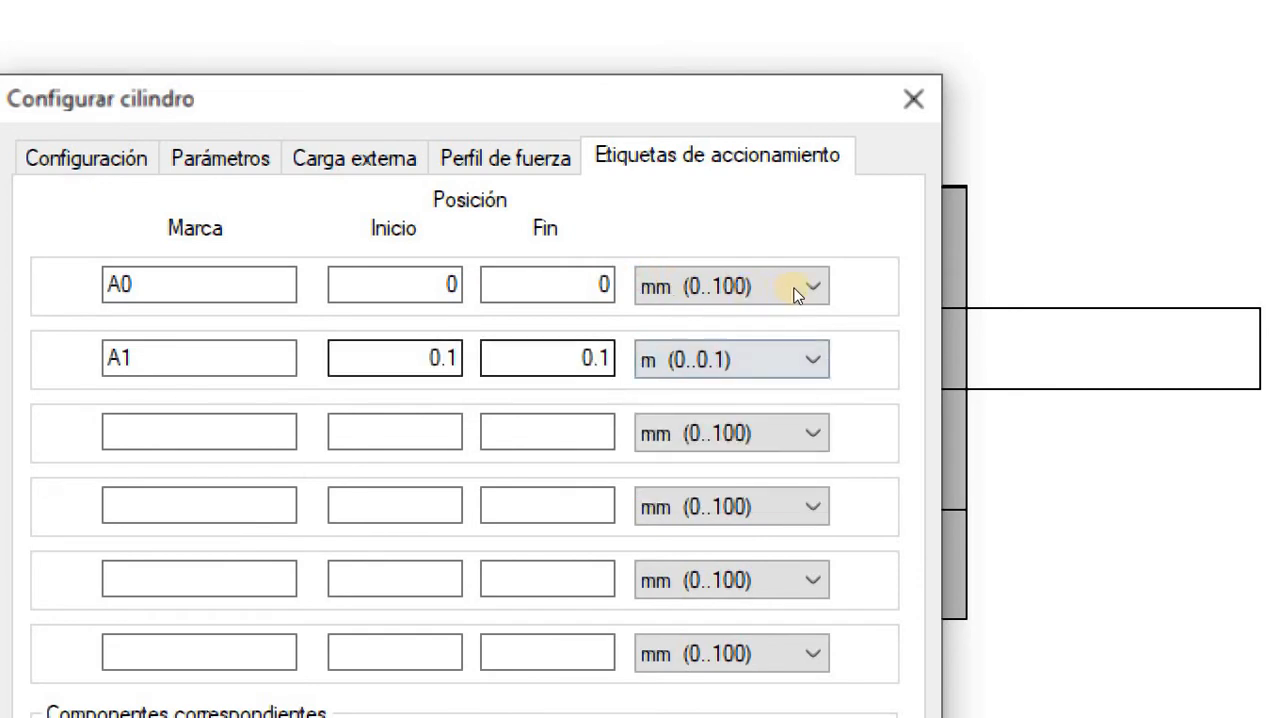
{"action": "left_click", "coordinate": [790, 360]}
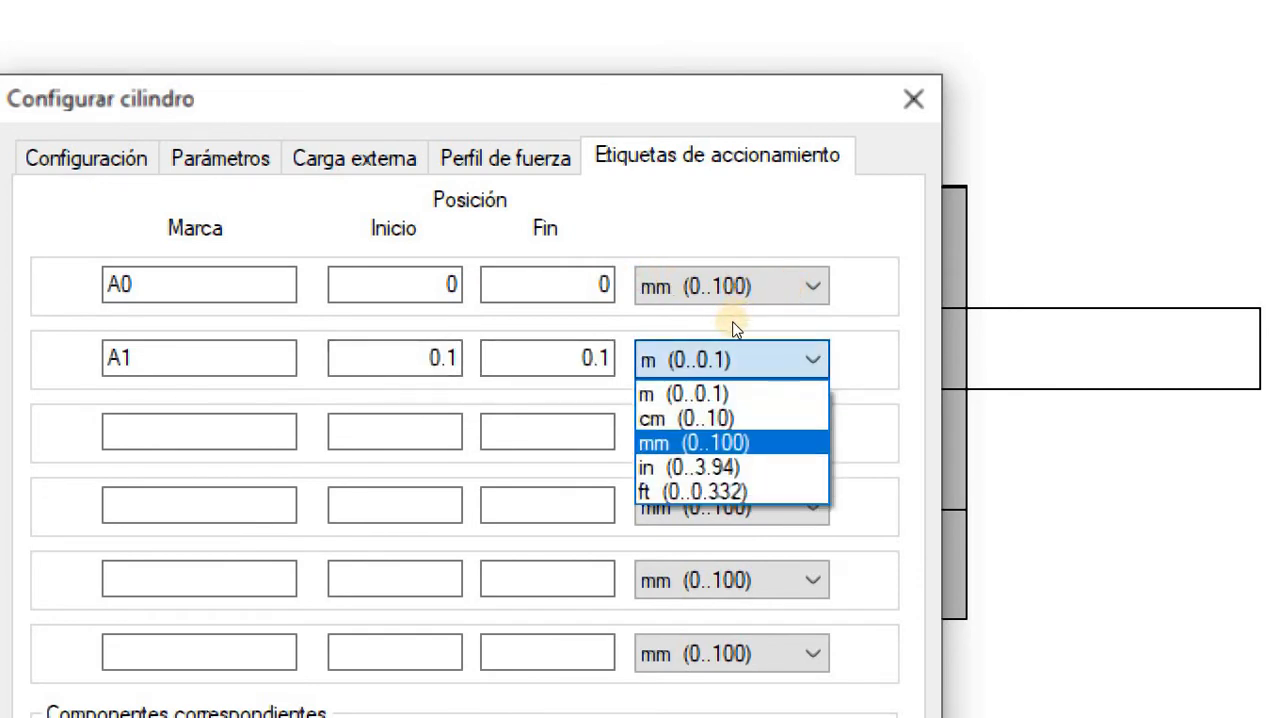
{"action": "left_click", "coordinate": [730, 414]}
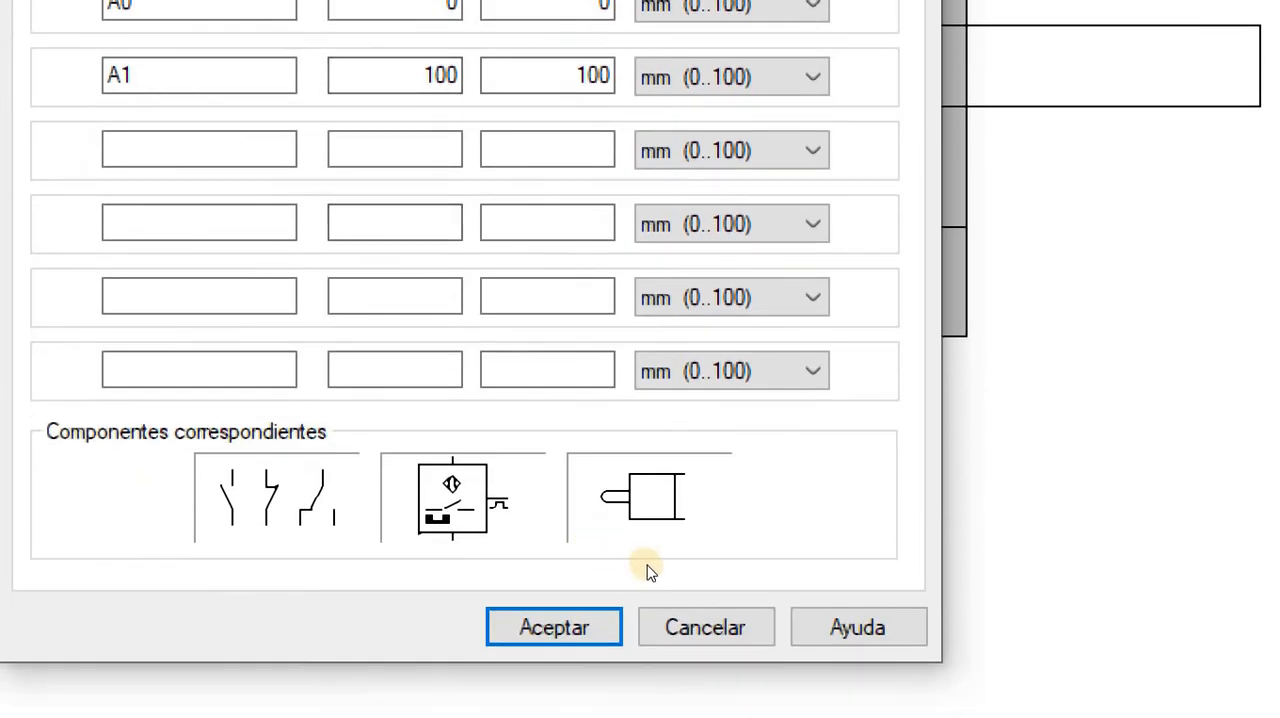
Accept the cylinder configuration and position the distance ruler above the rod, with A0 at the rod's tip
{"action": "key", "text": "Return"}
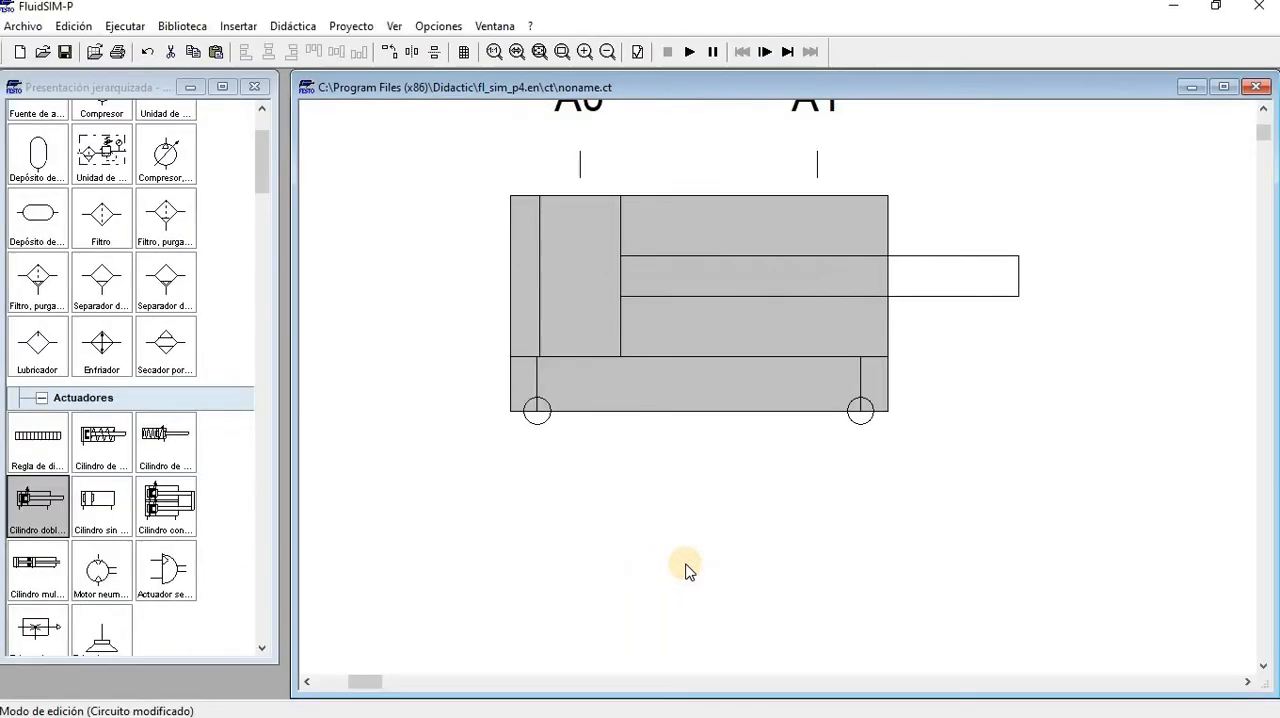
{"action": "left_click_drag", "start_coordinate": [728, 331], "coordinate": [702, 398]}
{"action": "left_click_drag", "start_coordinate": [706, 185], "coordinate": [1089, 126]}
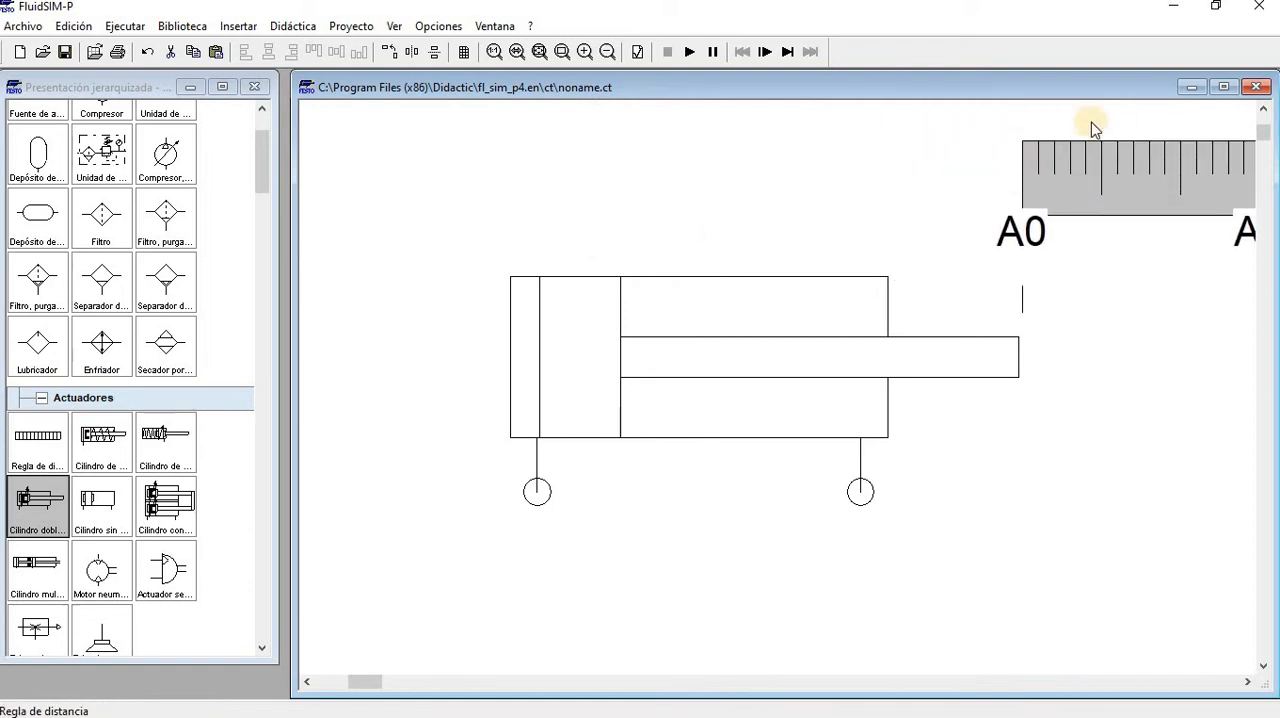
{"action": "left_click", "coordinate": [538, 52]}
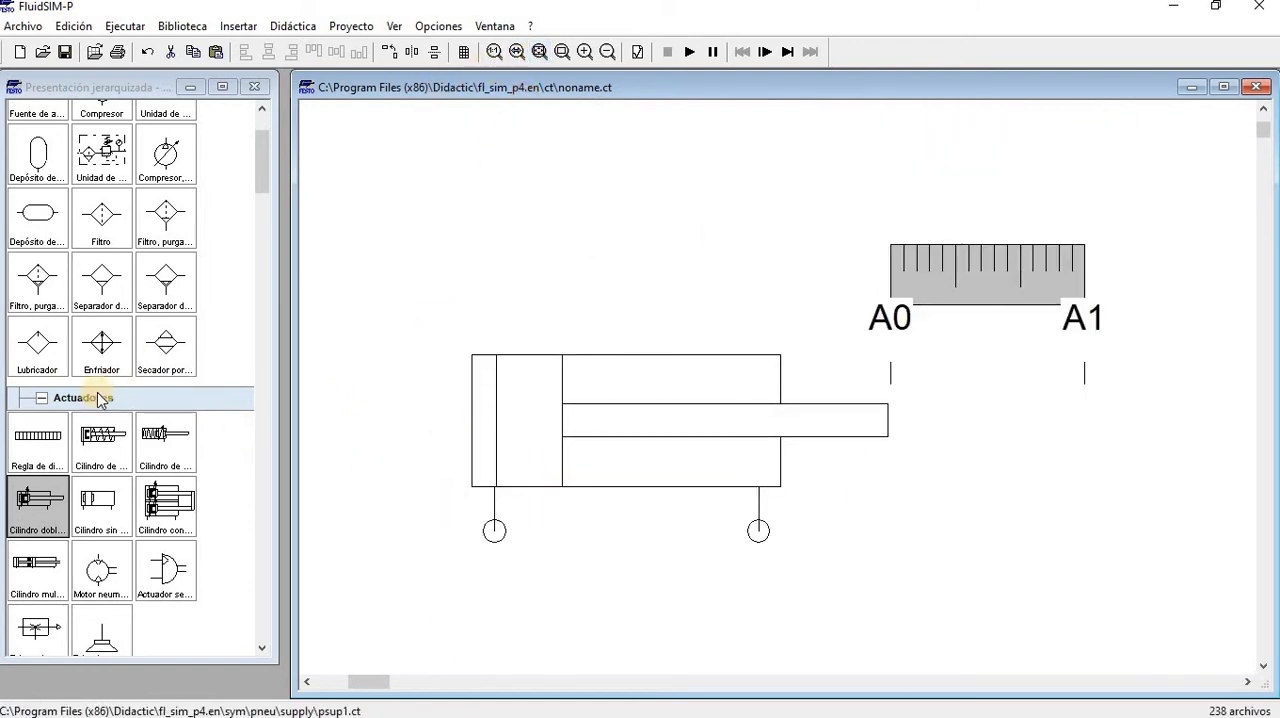
Insert a configurable 5/n-way valve from the library and position it below the cylinder
{"action": "scroll", "coordinate": [100, 420], "scroll_direction": "down", "scroll_amount": 6}
{"action": "scroll", "coordinate": [97, 487], "scroll_direction": "up", "scroll_amount": 4}
{"action": "scroll", "coordinate": [97, 487], "scroll_direction": "down", "scroll_amount": 5}
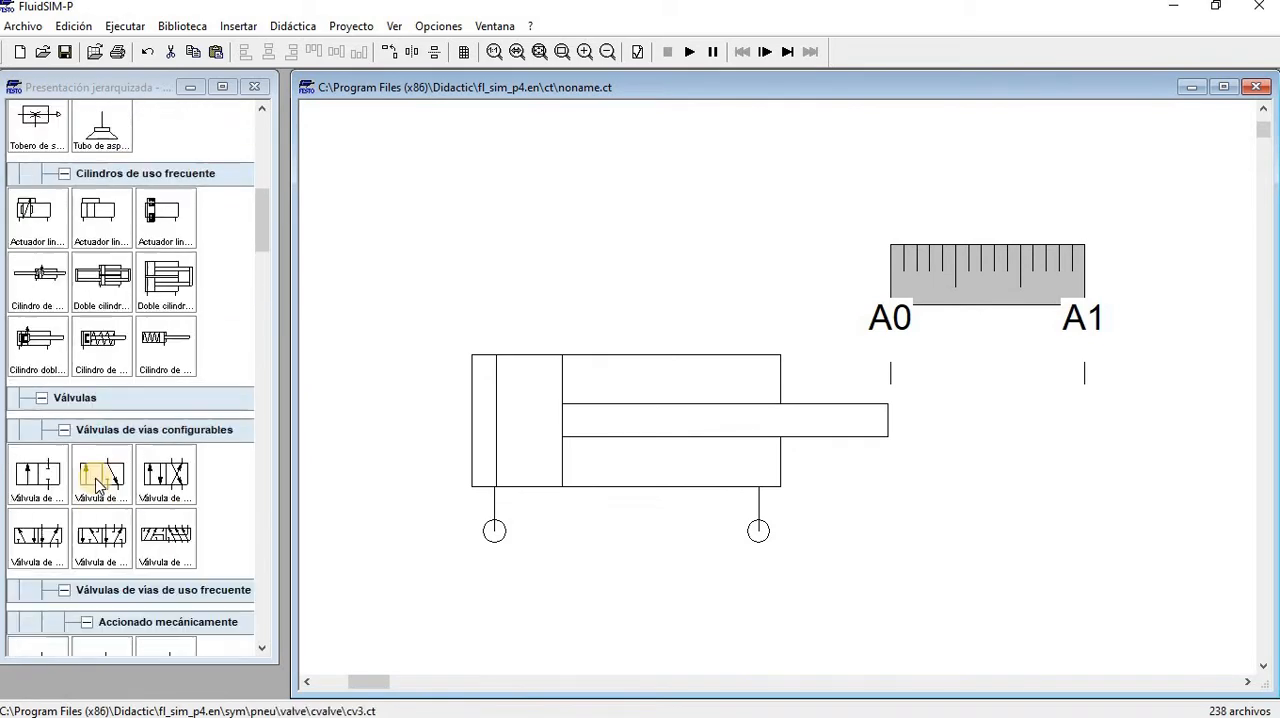
{"action": "scroll", "coordinate": [608, 430], "scroll_direction": "down", "scroll_amount": 3}
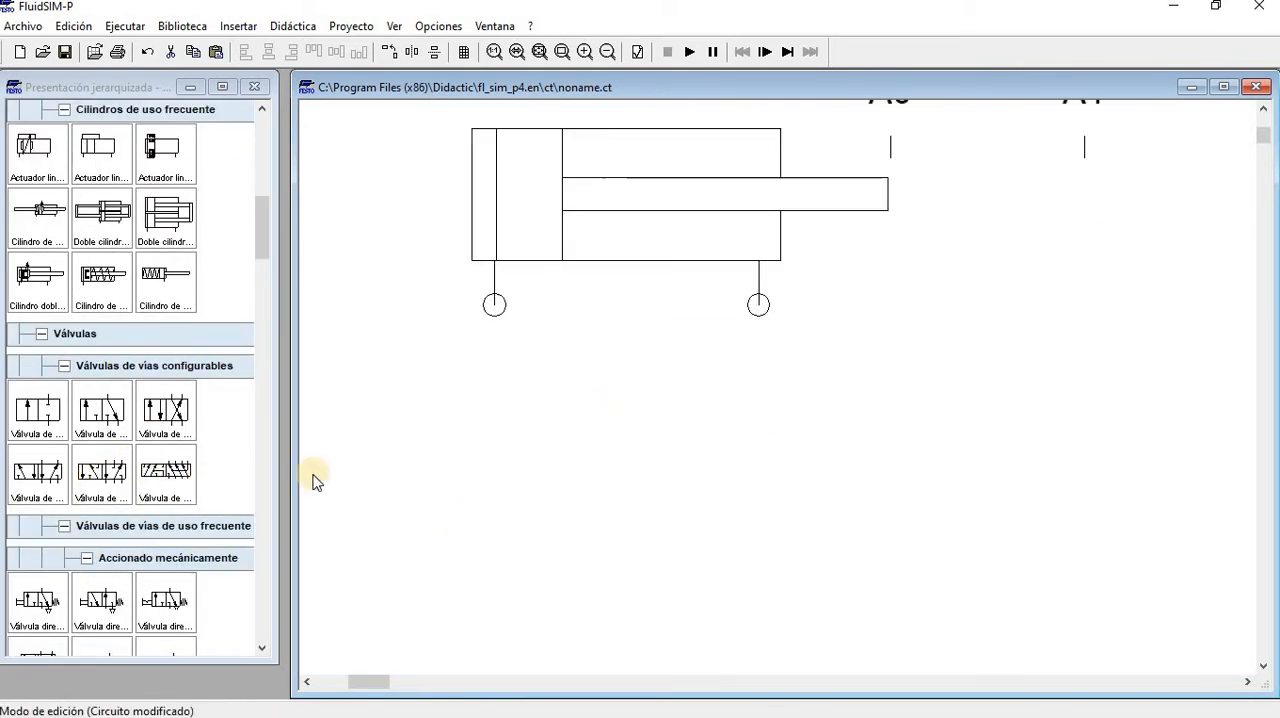
{"action": "left_click_drag", "start_coordinate": [23, 477], "coordinate": [692, 537]}
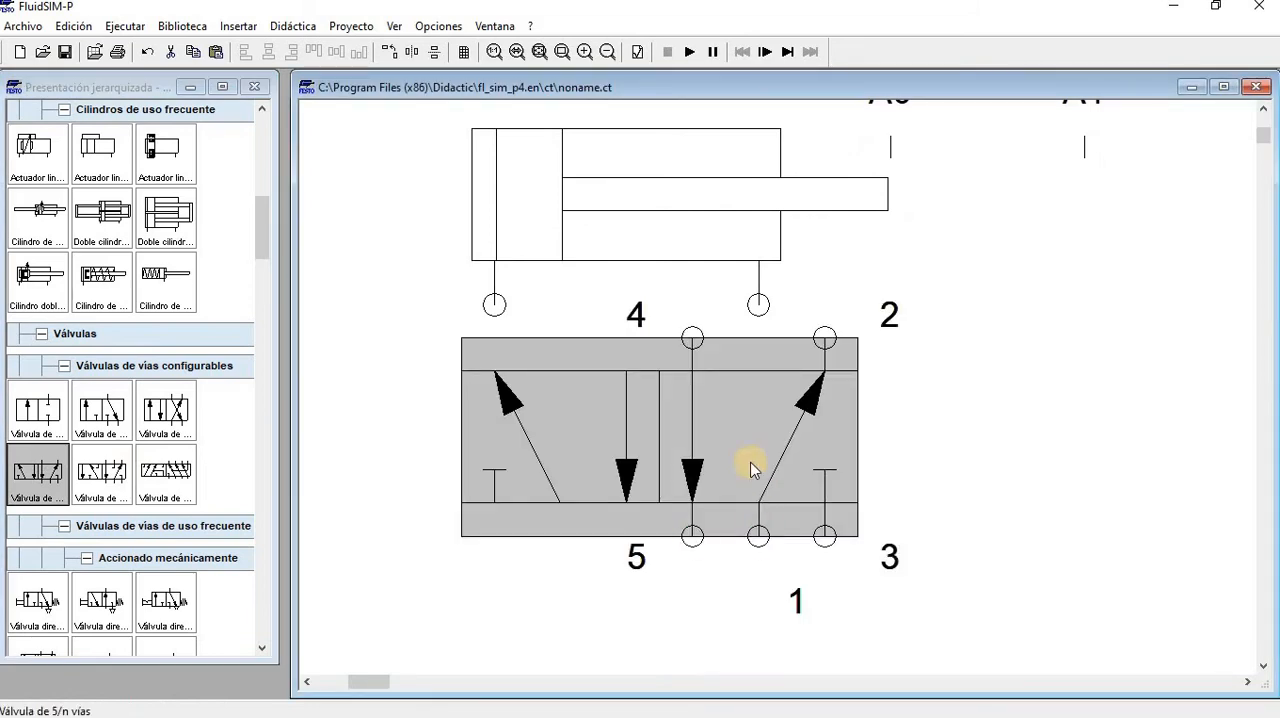
{"action": "scroll", "coordinate": [751, 466], "scroll_direction": "down", "scroll_amount": 1}
{"action": "left_click_drag", "start_coordinate": [726, 484], "coordinate": [667, 523]}
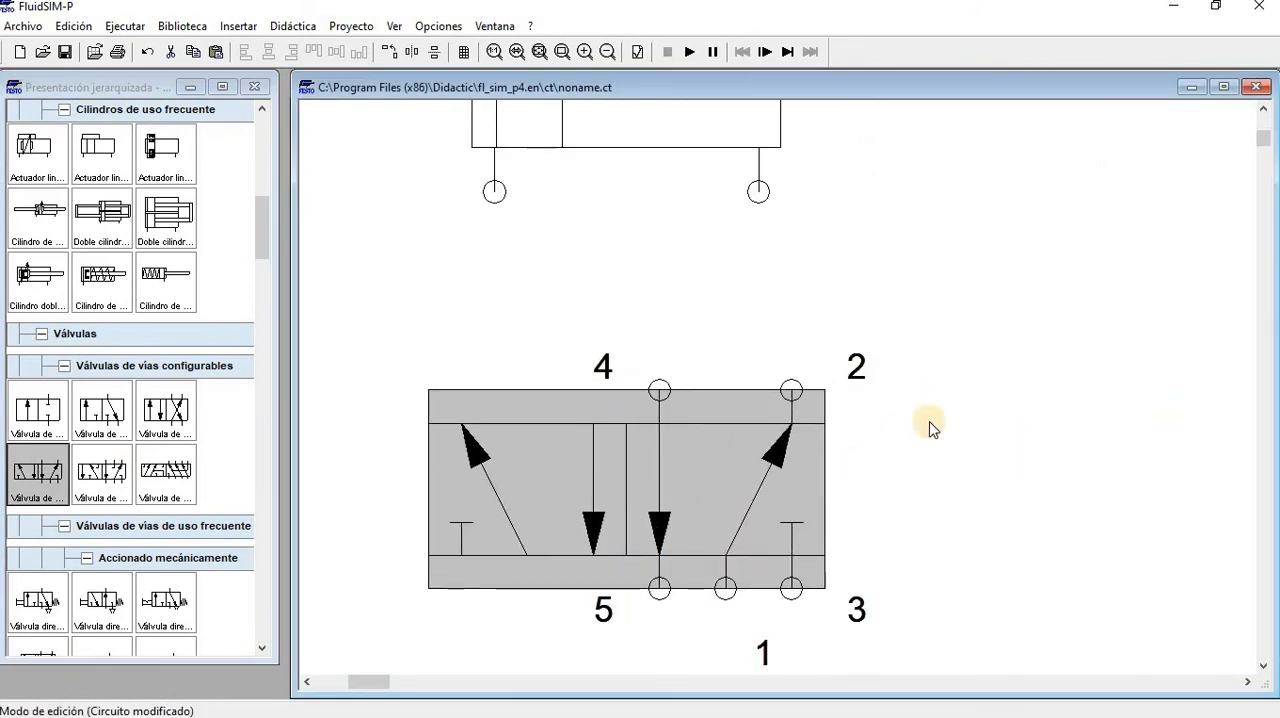
Connect the cylinder's rod-side port to port 2 of the 5/n-way valve
{"action": "scroll", "coordinate": [765, 465], "scroll_direction": "up", "scroll_amount": 2}
{"action": "scroll", "coordinate": [774, 480], "scroll_direction": "down", "scroll_amount": 4}
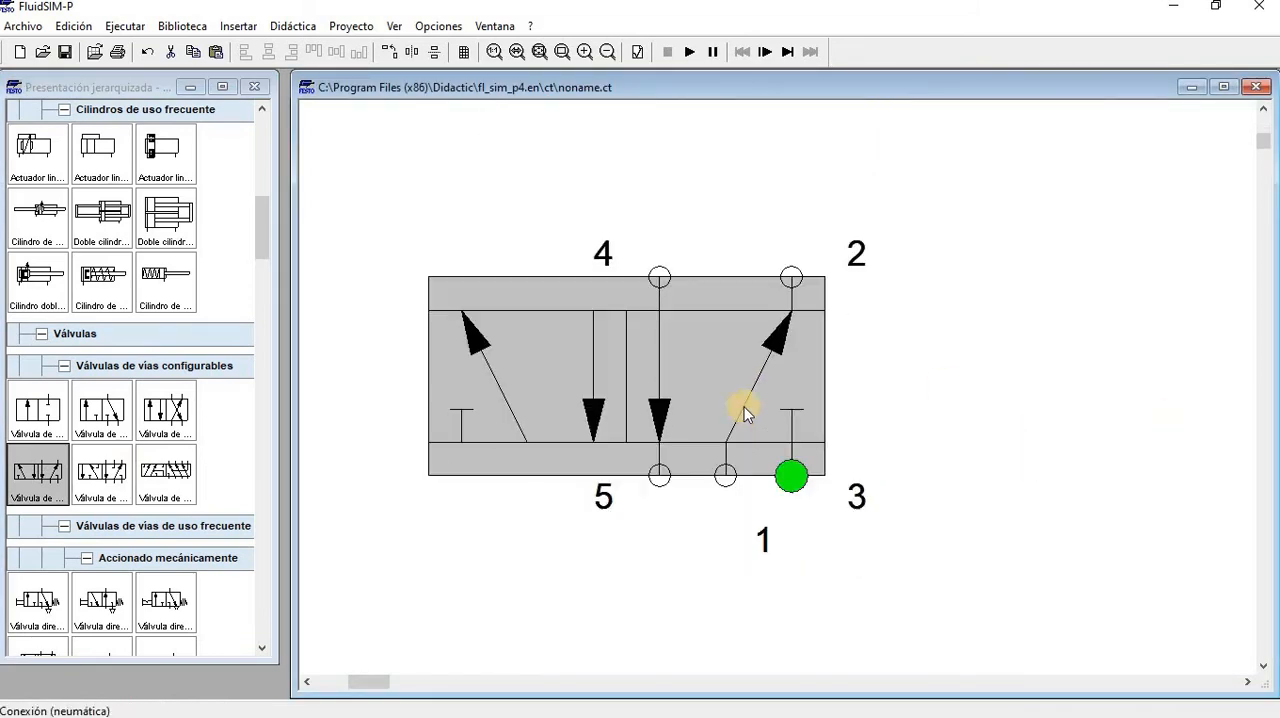
{"action": "left_click", "coordinate": [829, 372]}
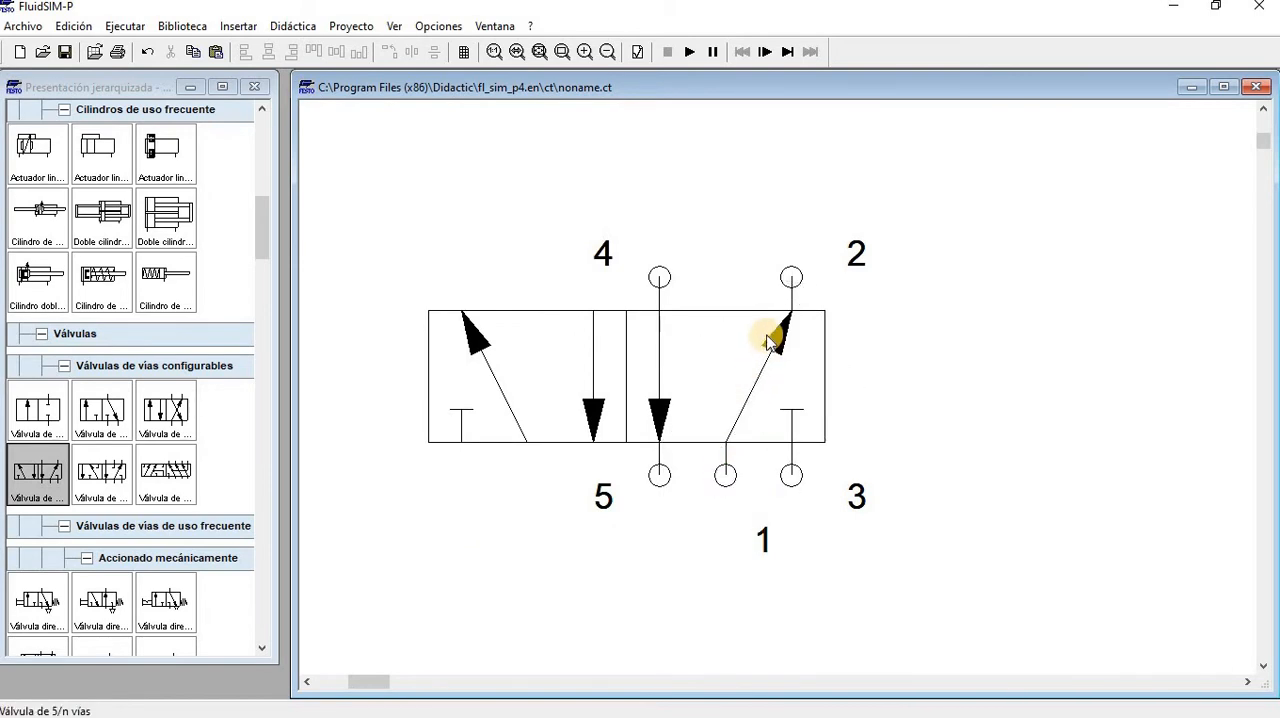
{"action": "scroll", "coordinate": [766, 331], "scroll_direction": "up", "scroll_amount": 3}
{"action": "left_click_drag", "start_coordinate": [776, 465], "coordinate": [791, 503]}
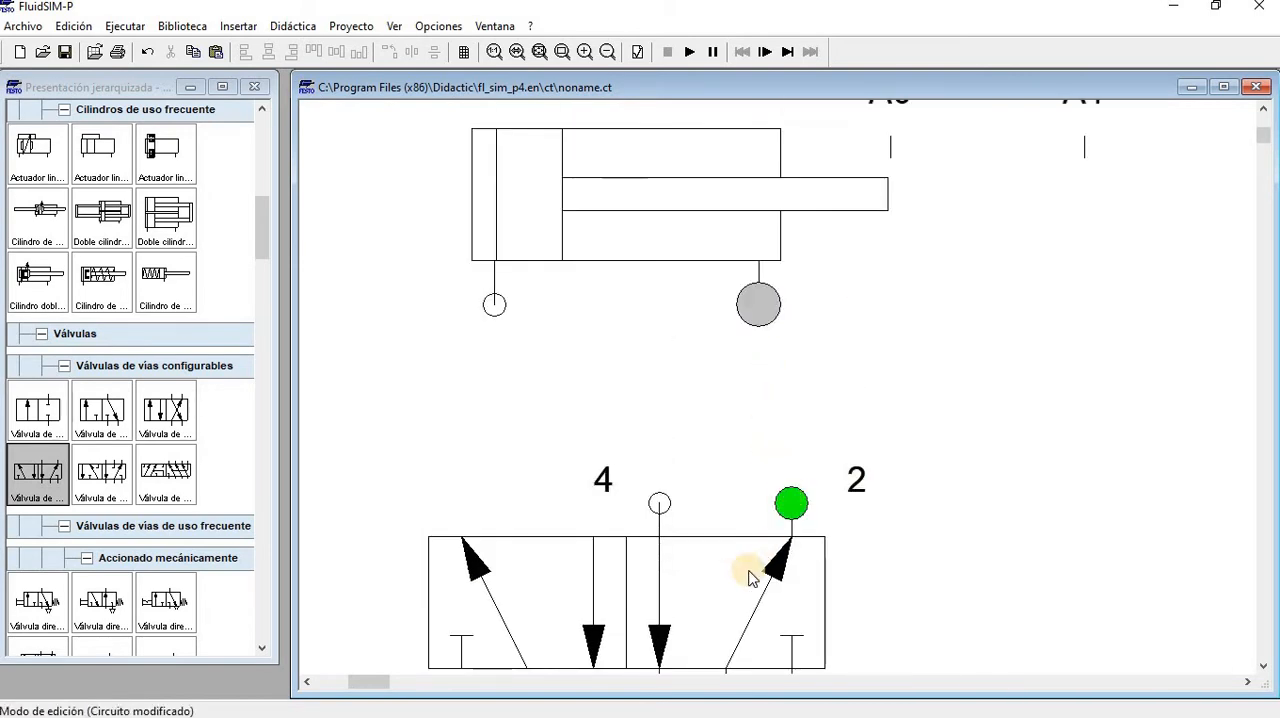
Align the 5/n-way valve so port 2 lies straight below the cylinder's rod-side port, and lower the valve for more spacing
{"action": "left_click_drag", "start_coordinate": [722, 584], "coordinate": [689, 667]}
{"action": "scroll", "coordinate": [782, 485], "scroll_direction": "down", "scroll_amount": 5}
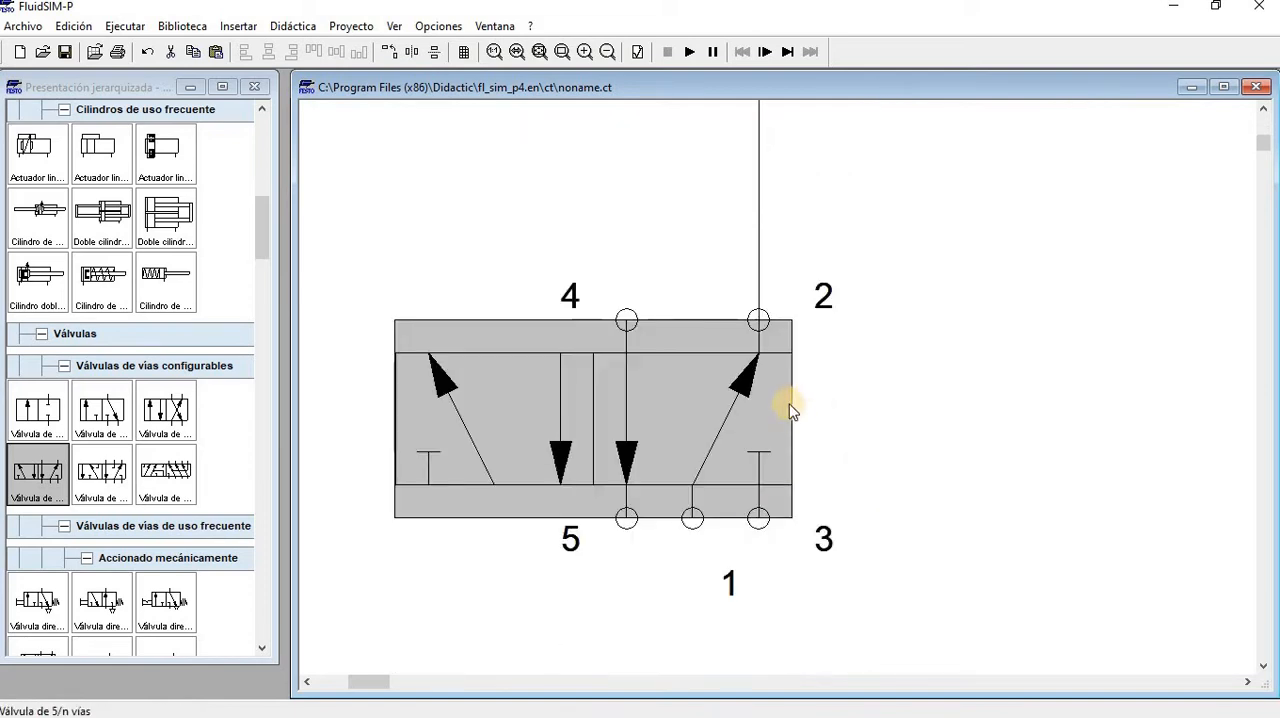
{"action": "left_click_drag", "start_coordinate": [778, 405], "coordinate": [774, 476]}
{"action": "scroll", "coordinate": [592, 150], "scroll_direction": "up", "scroll_amount": 4}
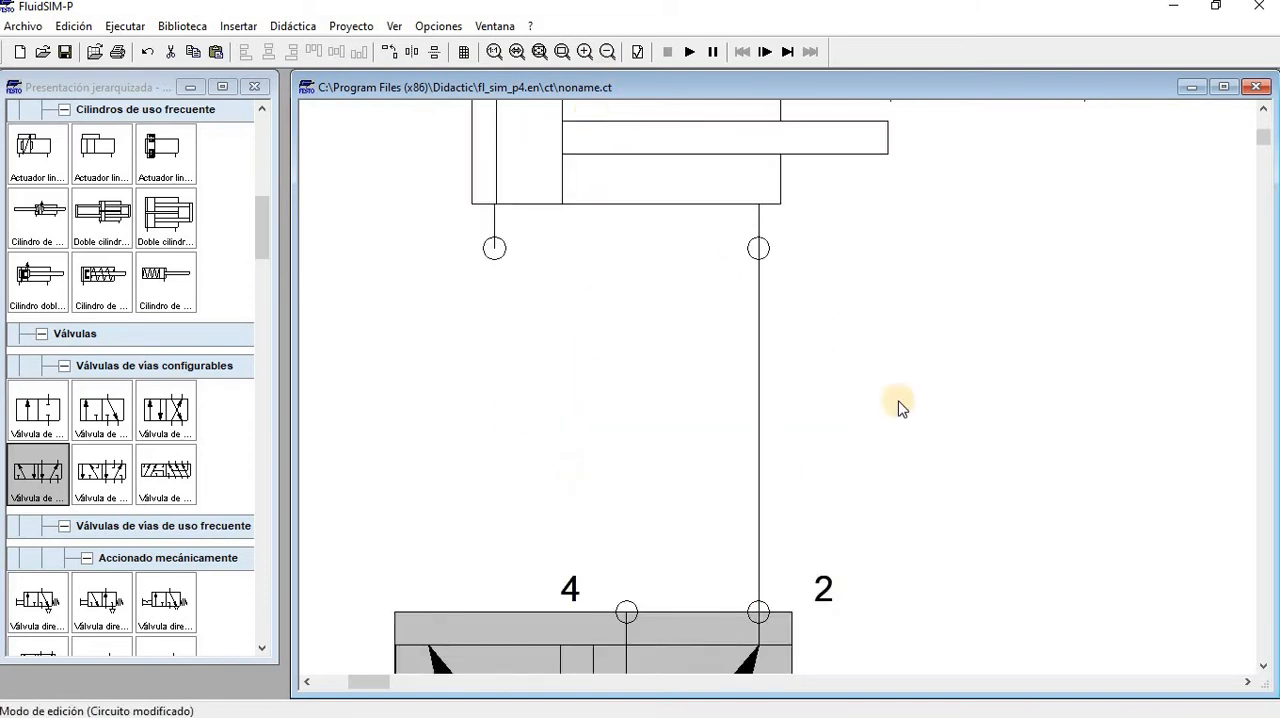
Check the exercise statement on the PowerPoint slide and return to the FluidSIM circuit
{"action": "scroll", "coordinate": [226, 522], "scroll_direction": "down", "scroll_amount": 5}
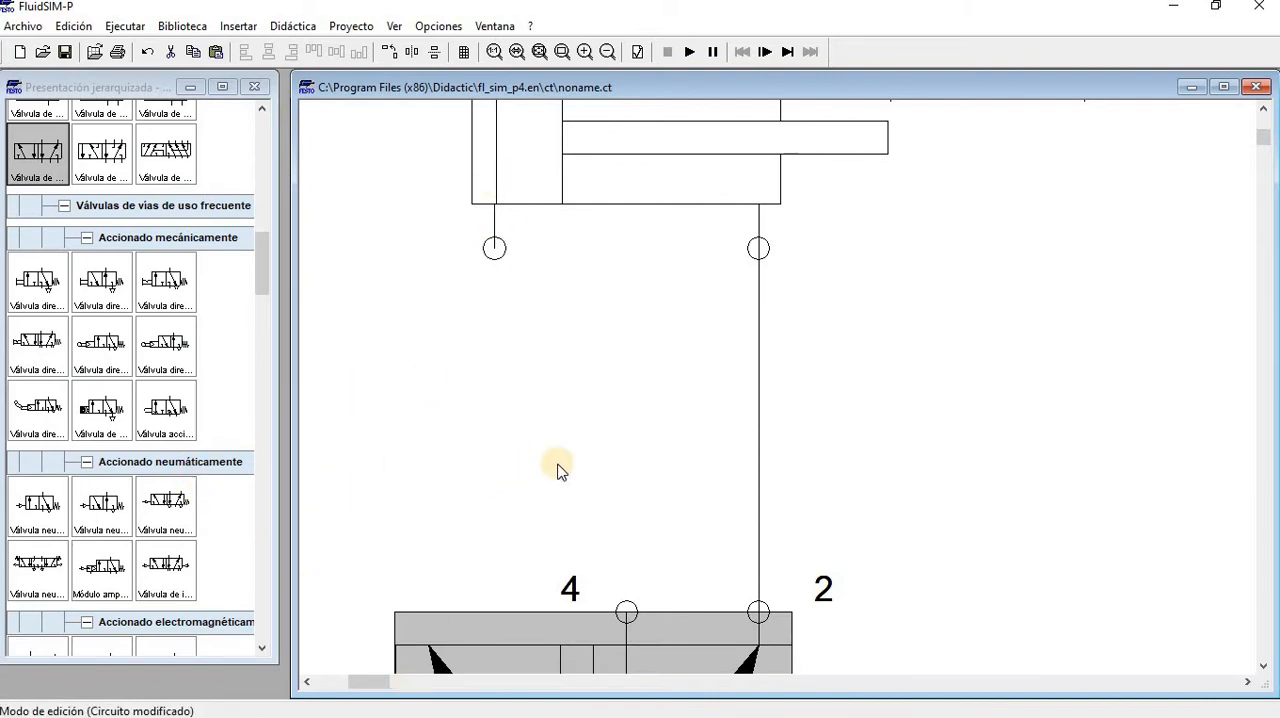
{"action": "key", "text": "alt+Tab"}
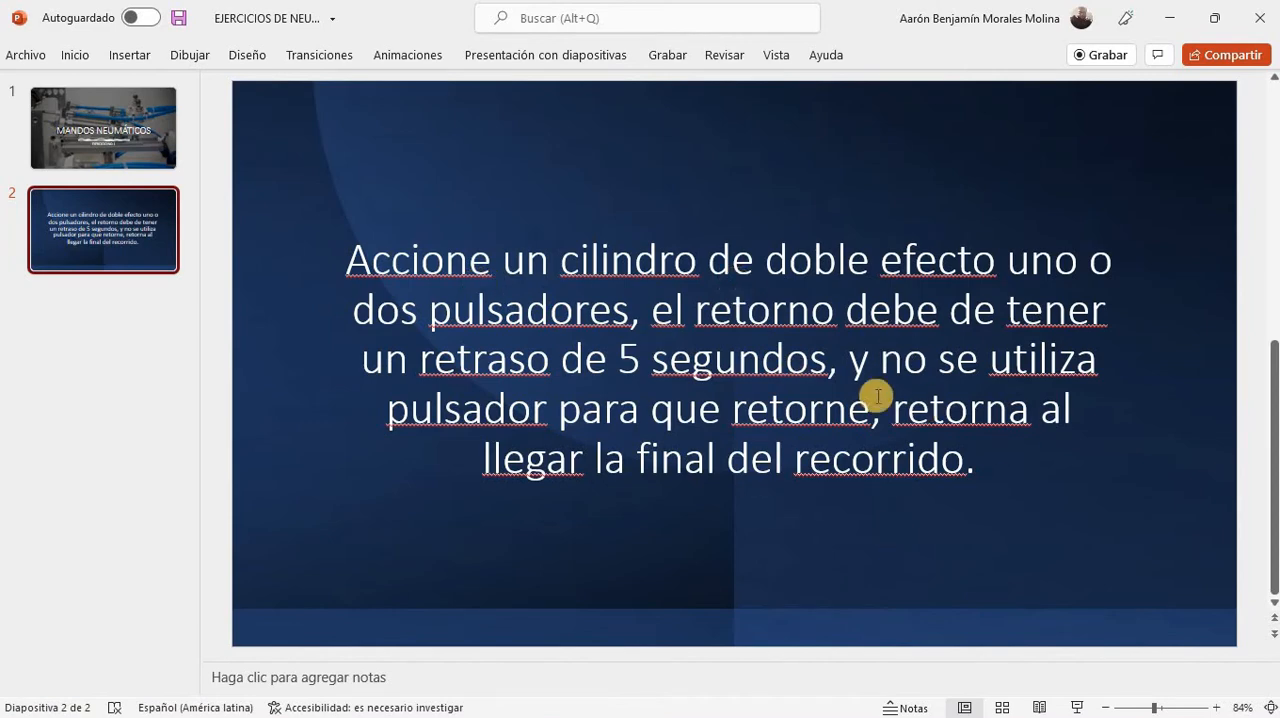
{"action": "key", "text": "alt+Tab"}
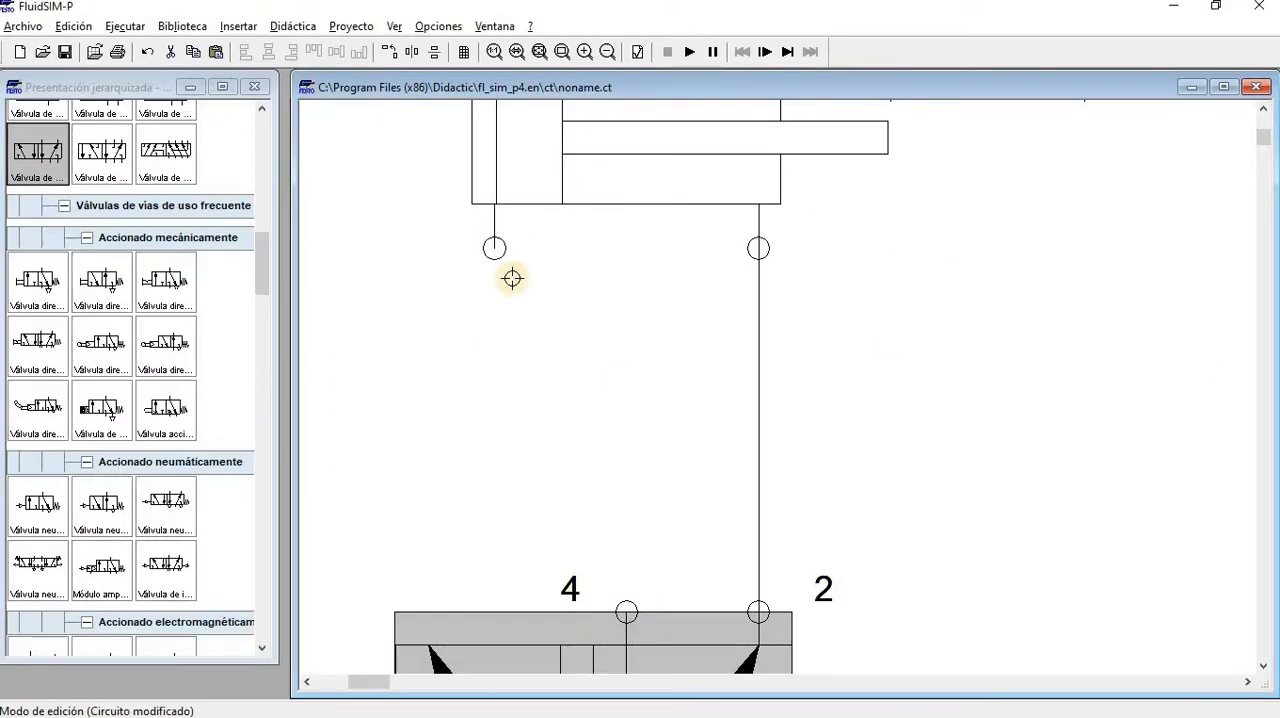
Connect the cylinder's piston-side port to valve port 4 and shift the line's horizontal segment slightly lower
{"action": "left_click_drag", "start_coordinate": [563, 391], "coordinate": [616, 580]}
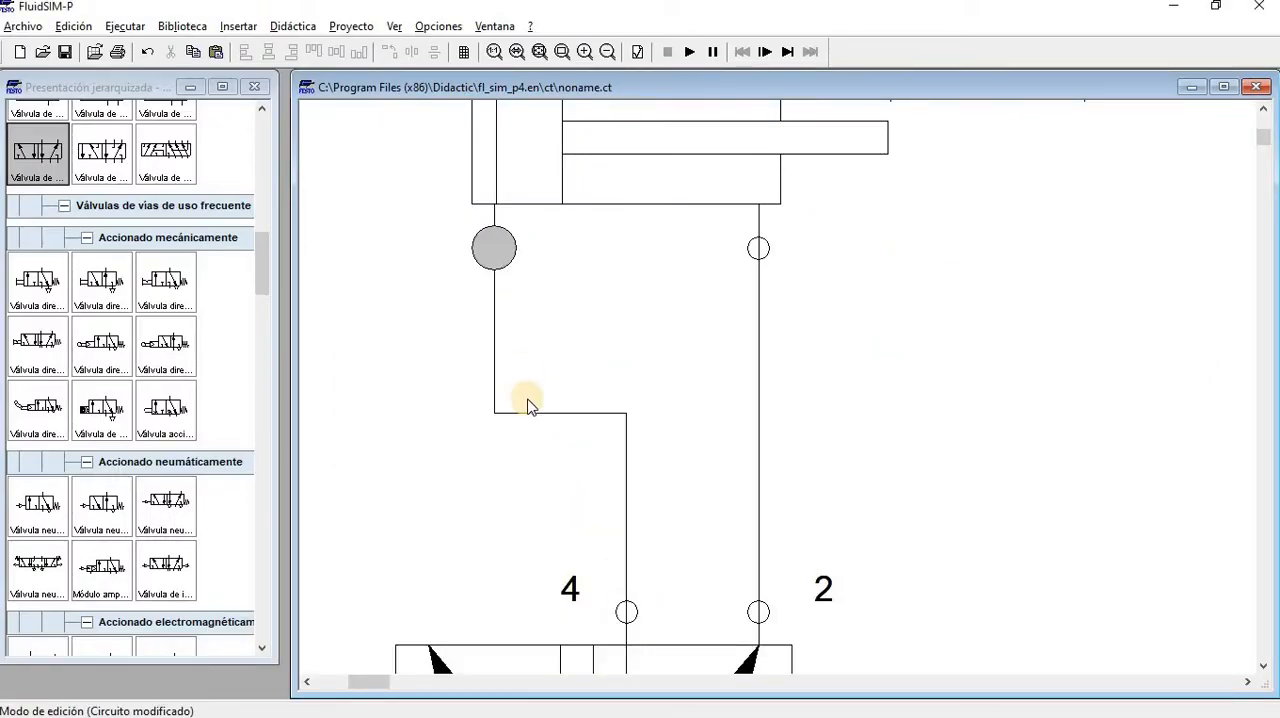
{"action": "left_click_drag", "start_coordinate": [527, 411], "coordinate": [527, 446]}
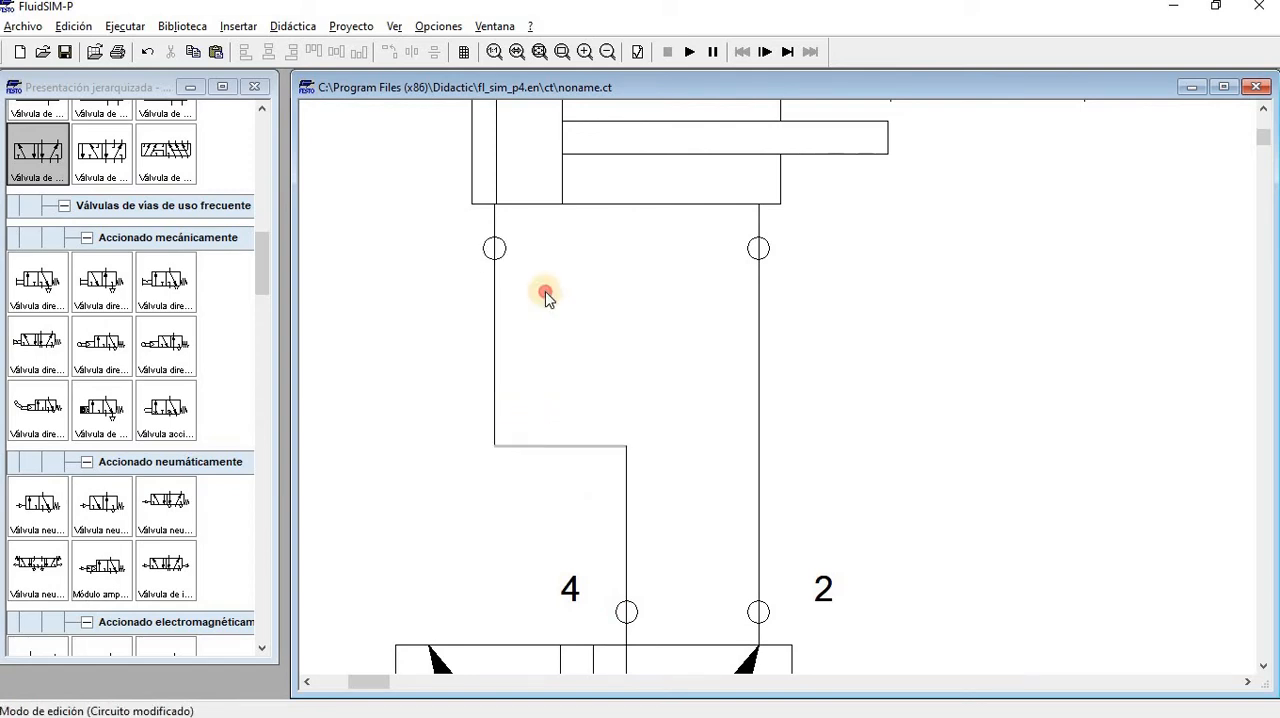
Set the connection closure of valve port 3 to the exhaust triangle with a stem
{"action": "left_click", "coordinate": [543, 54]}
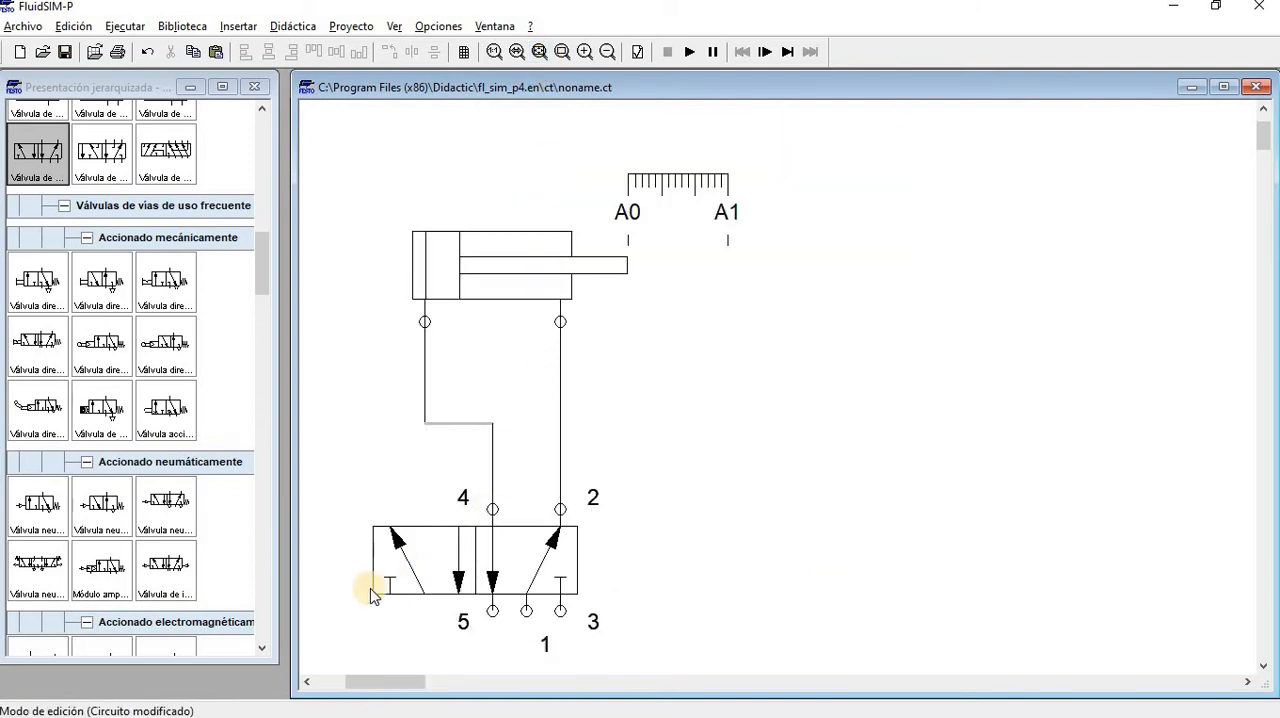
{"action": "scroll", "coordinate": [378, 575], "scroll_direction": "up", "scroll_amount": 1}
{"action": "scroll", "coordinate": [430, 555], "scroll_direction": "down", "scroll_amount": 5}
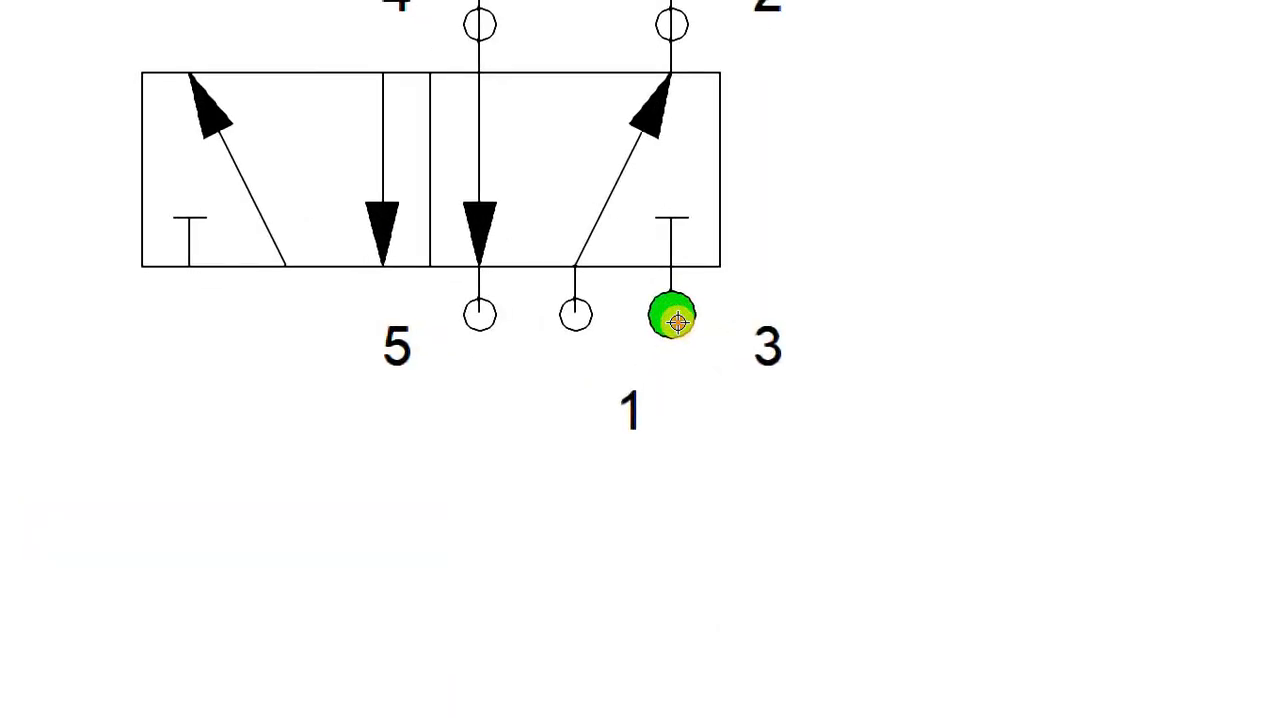
{"action": "double_click", "coordinate": [677, 321]}
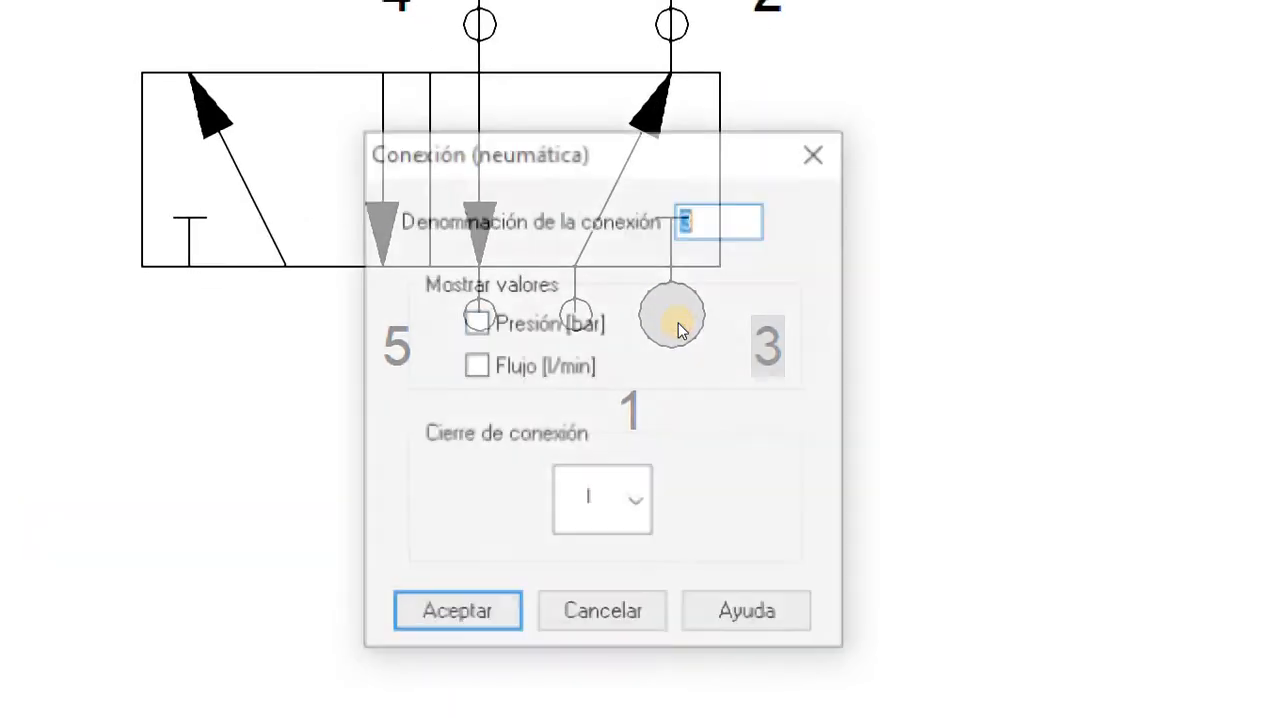
{"action": "left_click", "coordinate": [636, 500]}
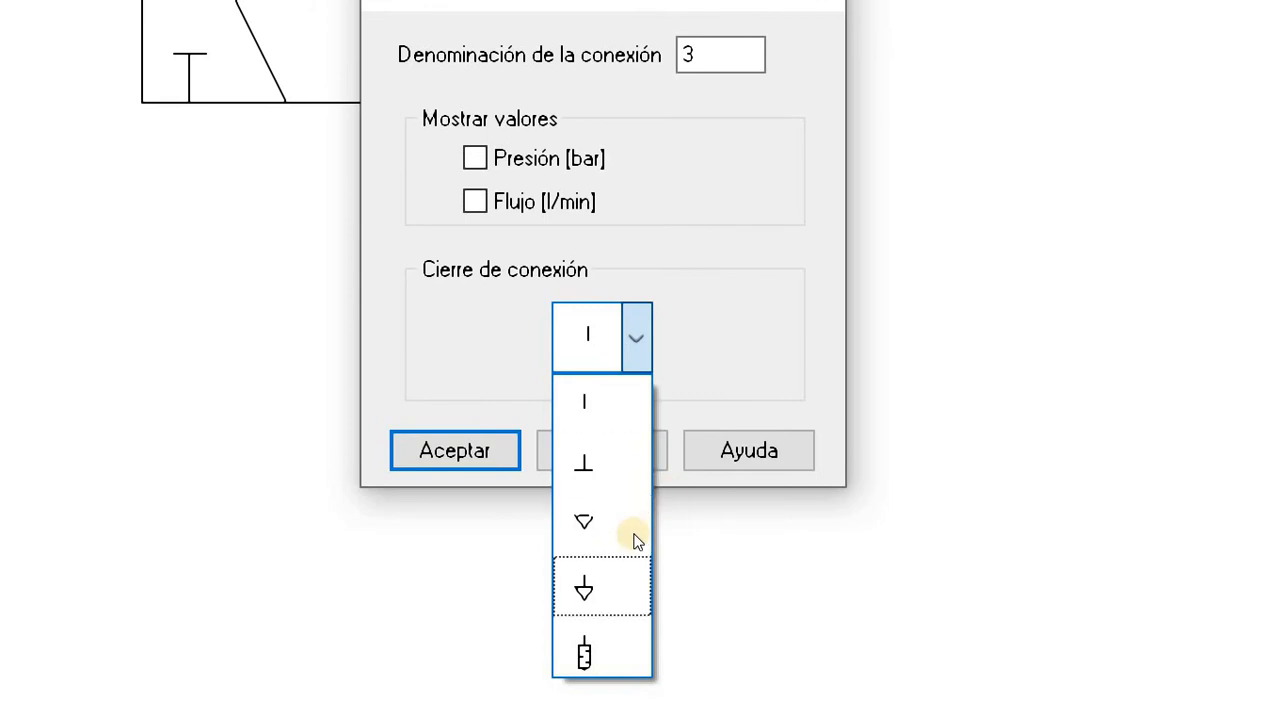
{"action": "left_click", "coordinate": [600, 586]}
{"action": "left_click", "coordinate": [455, 451]}
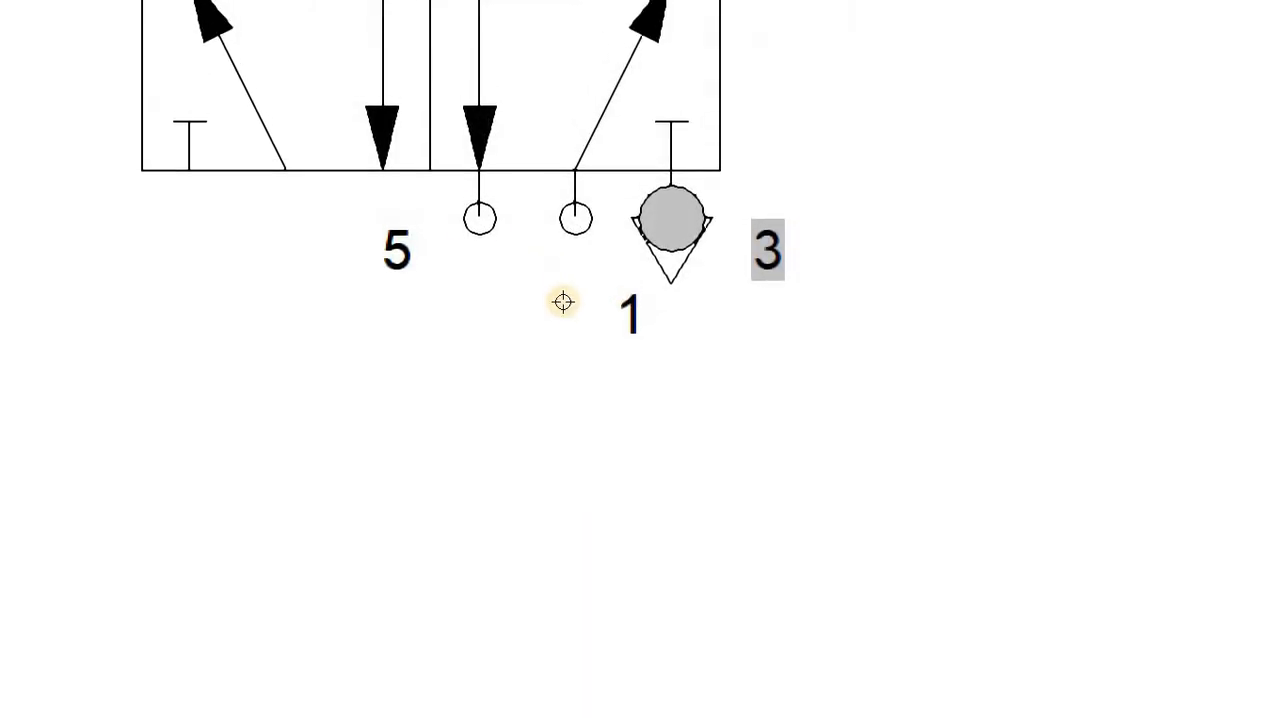
Set the connection closure of valve port 5 to the exhaust triangle with a stem
{"action": "left_click", "coordinate": [479, 150]}
{"action": "left_click", "coordinate": [647, 412]}
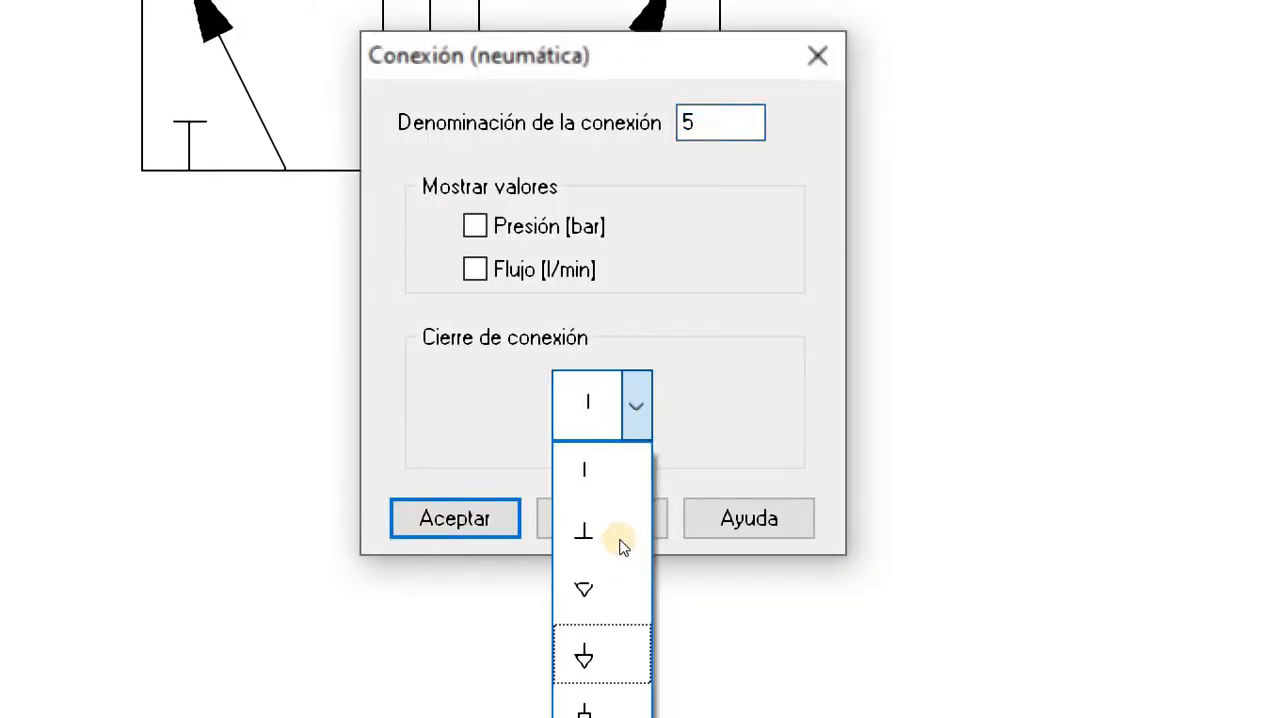
{"action": "left_click", "coordinate": [577, 497]}
{"action": "key", "text": "Return"}
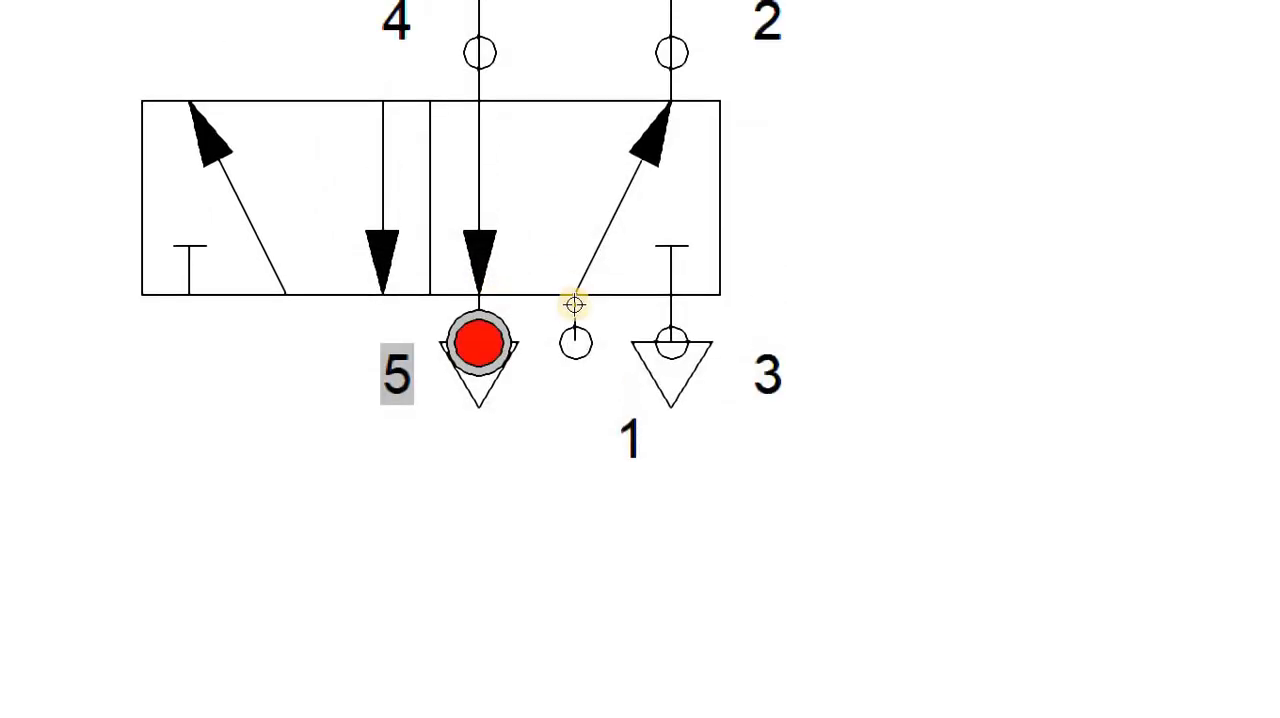
{"action": "left_click", "coordinate": [684, 317]}
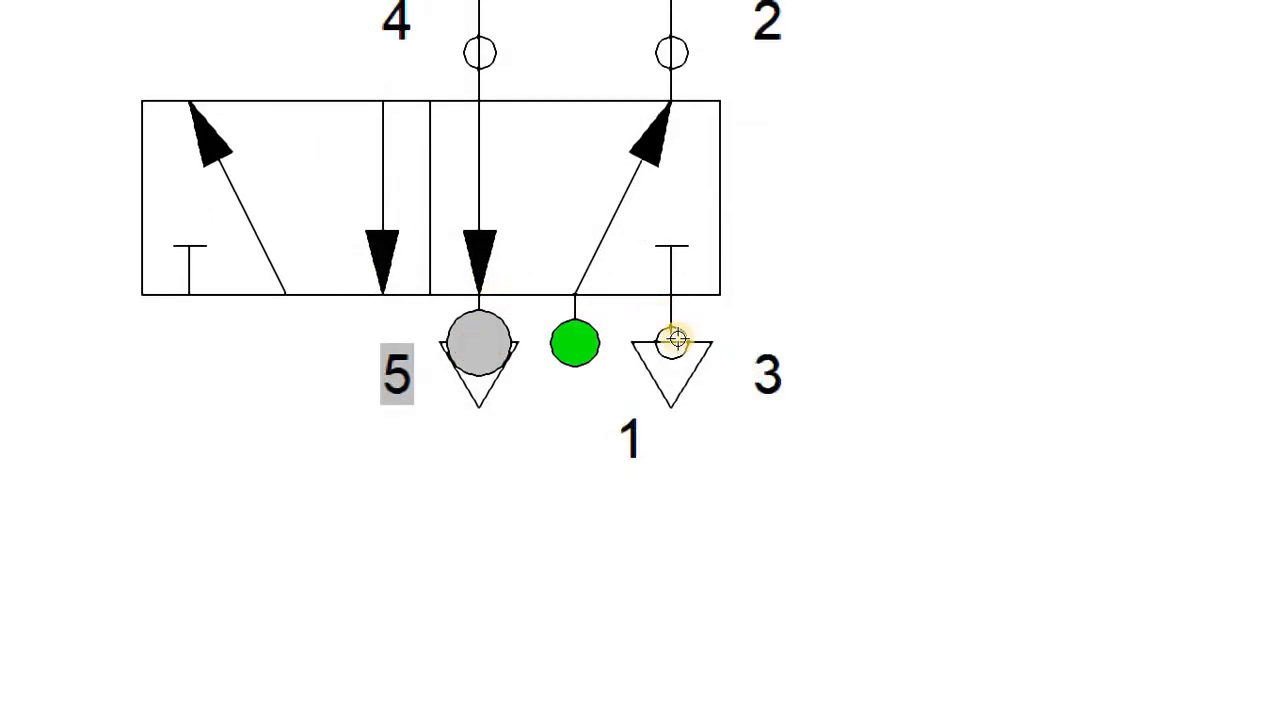
{"action": "left_click", "coordinate": [680, 178]}
{"action": "left_click", "coordinate": [628, 328]}
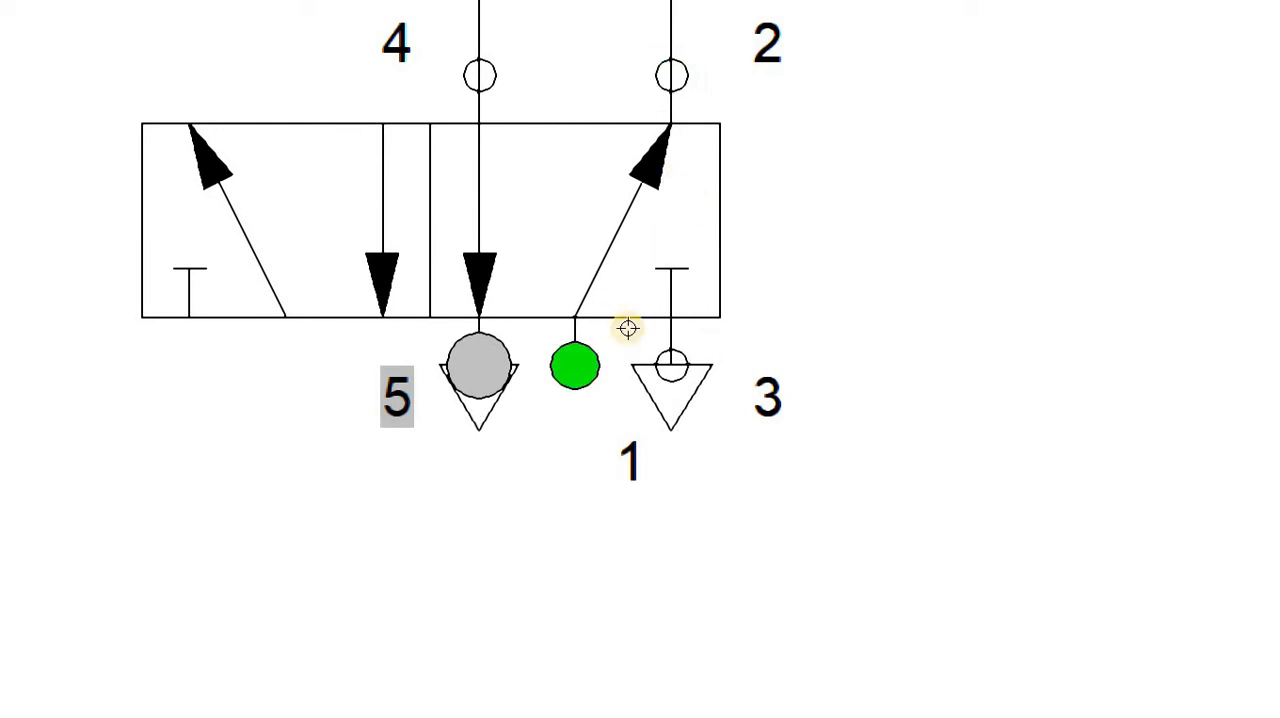
{"action": "mouse_move", "coordinate": [603, 238]}
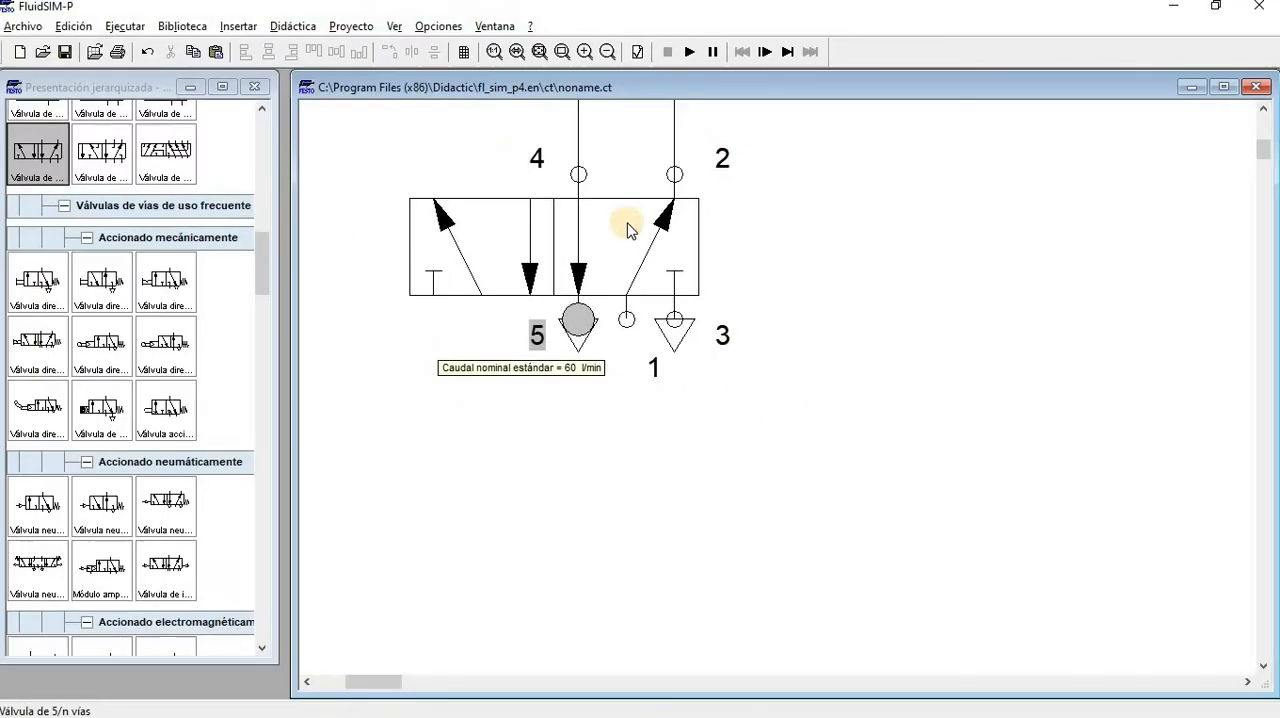
Configure the 5/n-way valve with pneumatic actuation on both its left and right sides, and accept the configuration
{"action": "scroll", "coordinate": [612, 297], "scroll_direction": "up", "scroll_amount": 1}
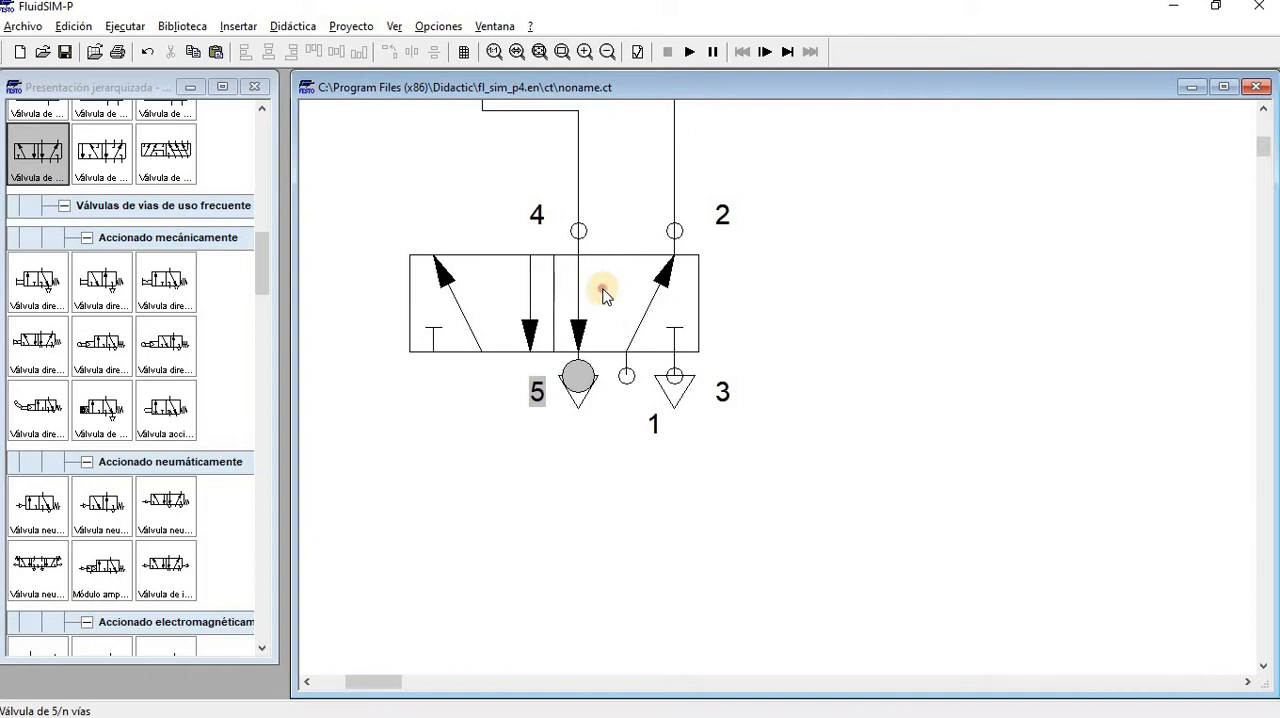
{"action": "left_click", "coordinate": [603, 292]}
{"action": "double_click", "coordinate": [603, 292]}
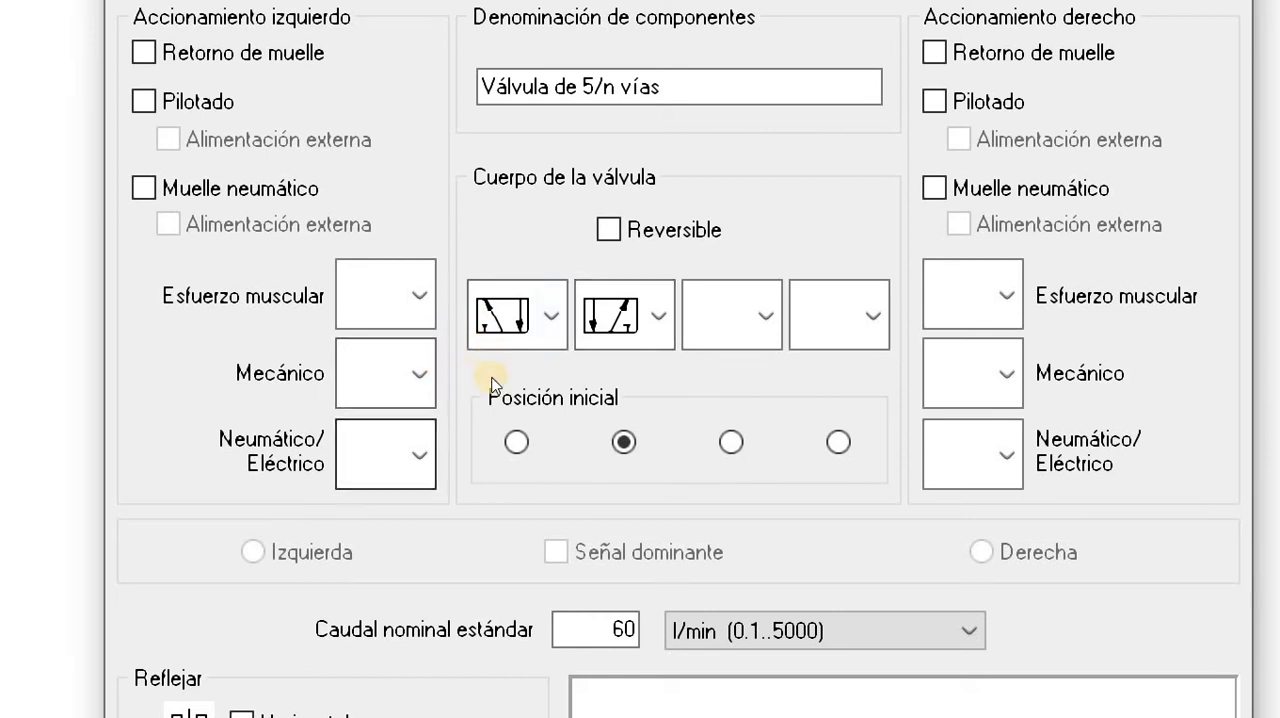
{"action": "left_click", "coordinate": [415, 455]}
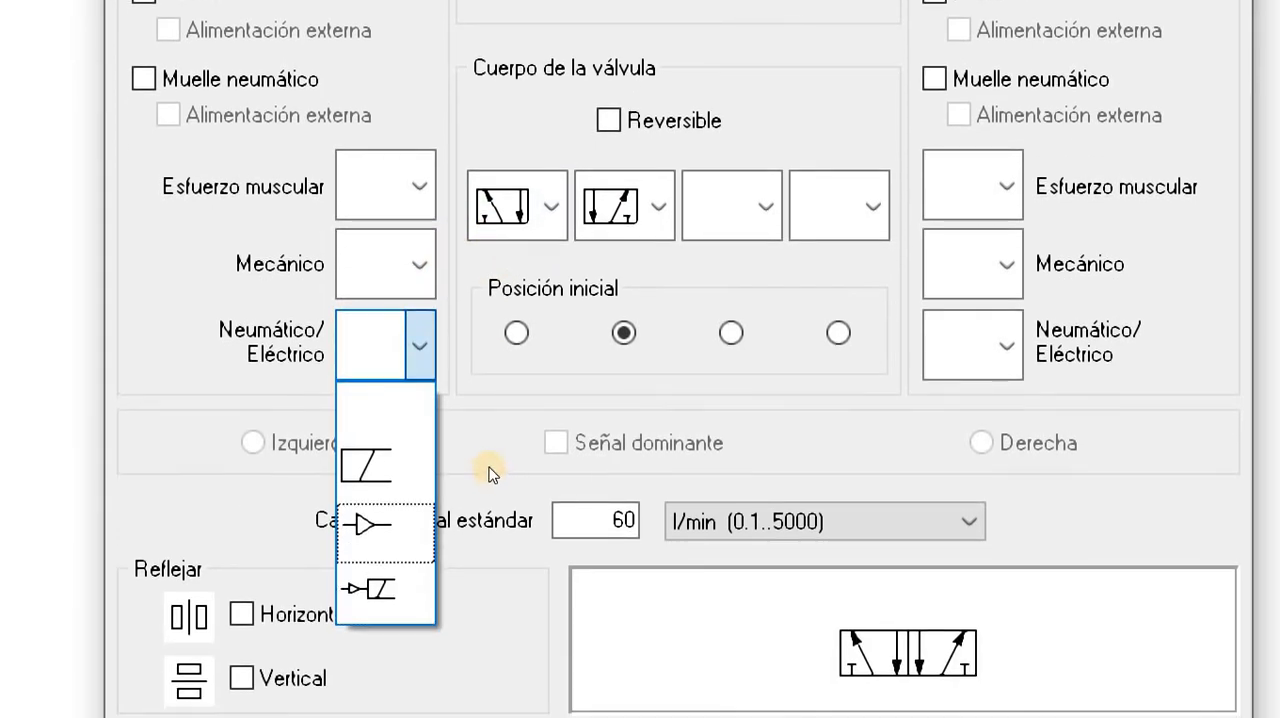
{"action": "left_click", "coordinate": [368, 526]}
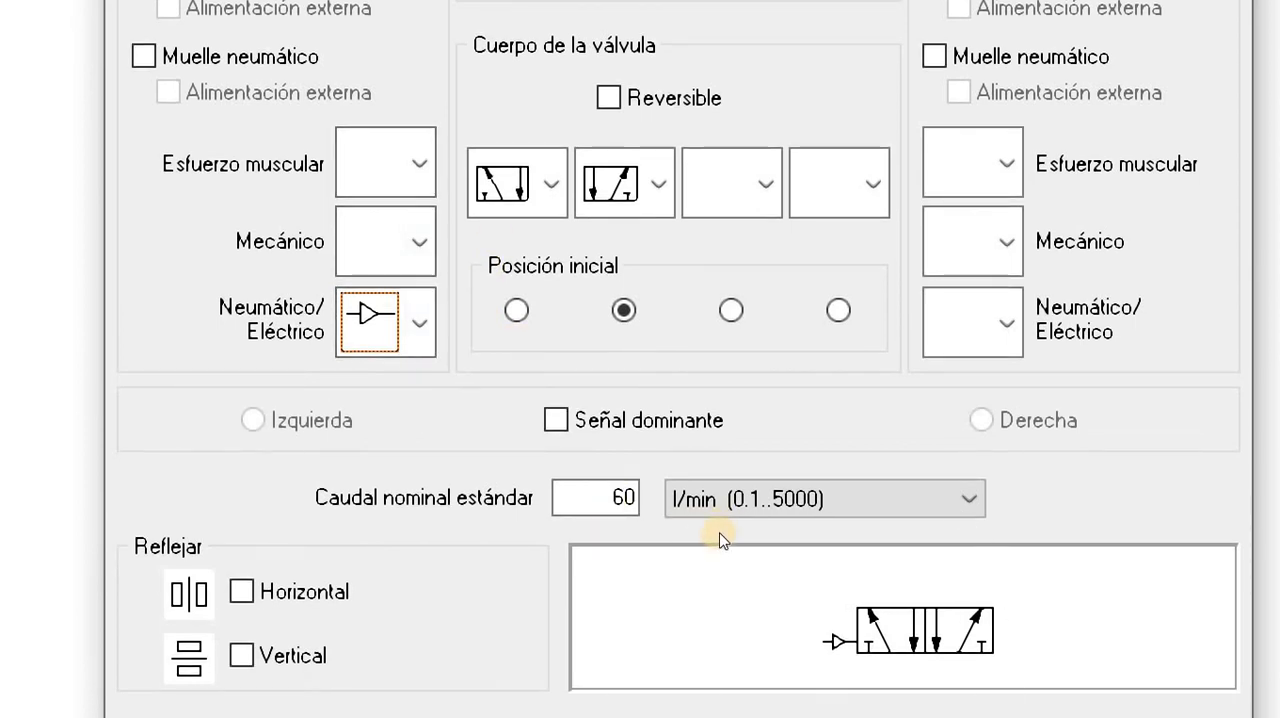
{"action": "left_click", "coordinate": [1005, 322]}
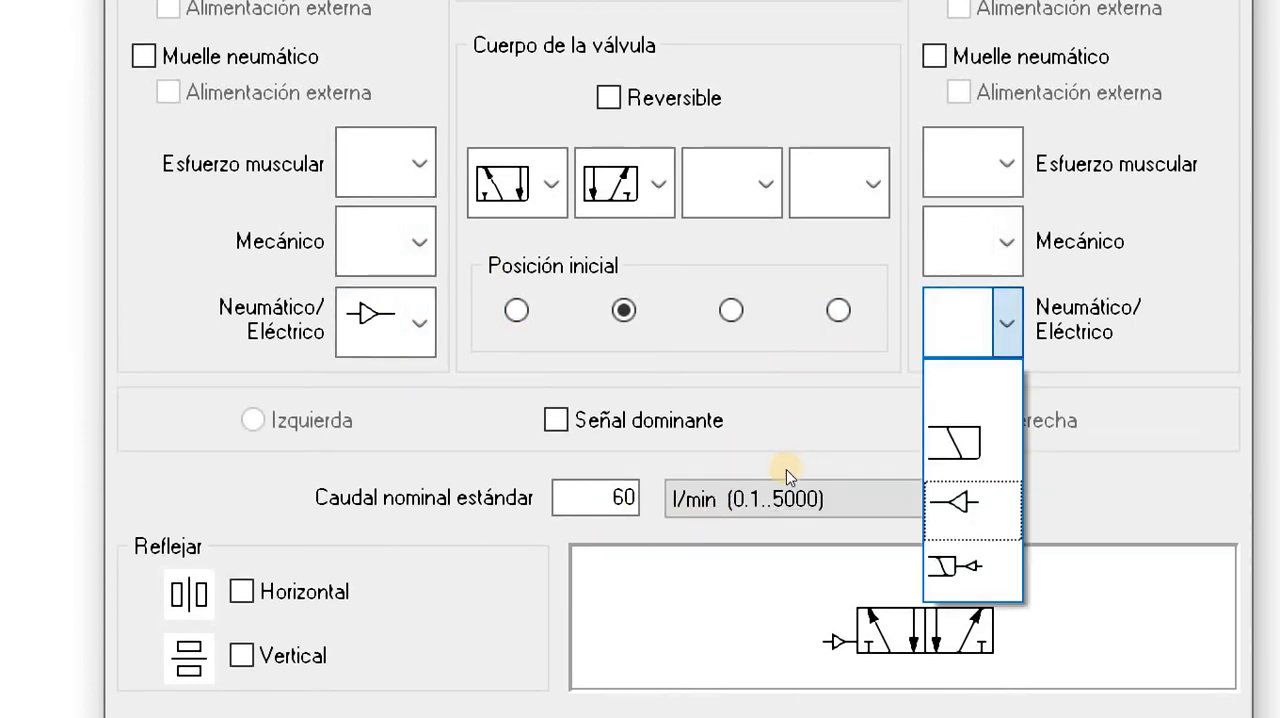
{"action": "left_click", "coordinate": [955, 501]}
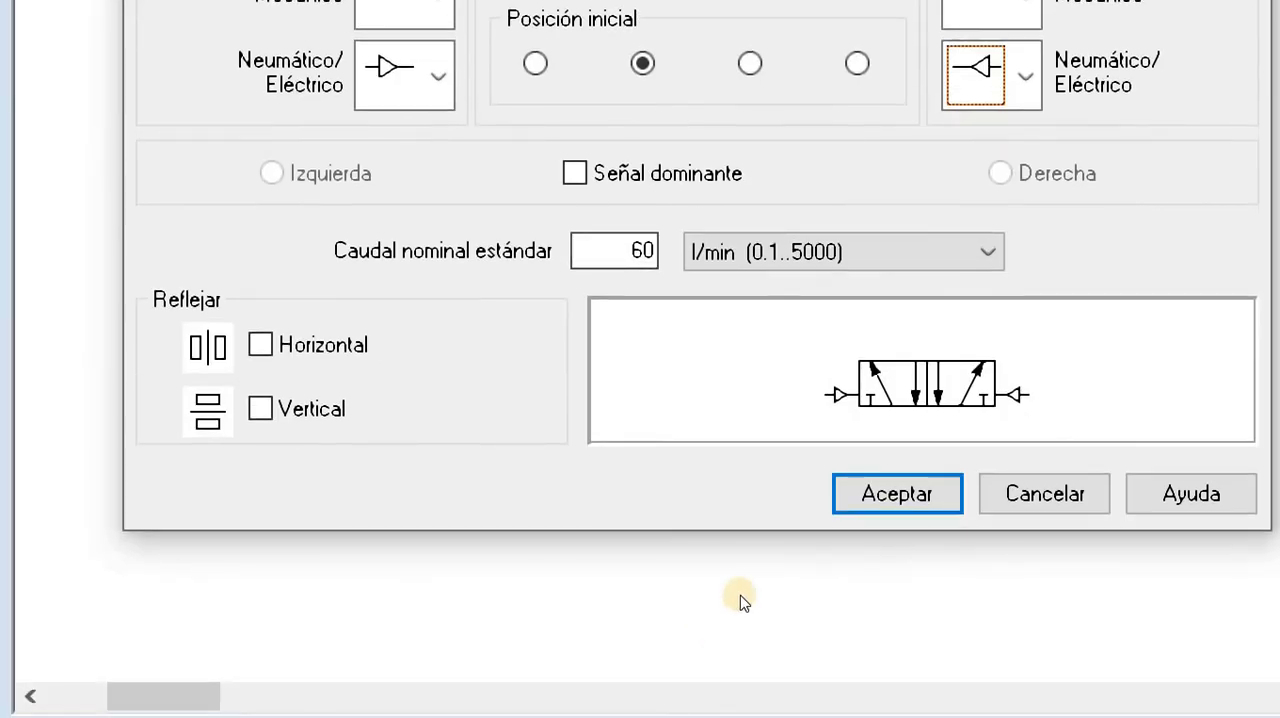
{"action": "left_click", "coordinate": [897, 494]}
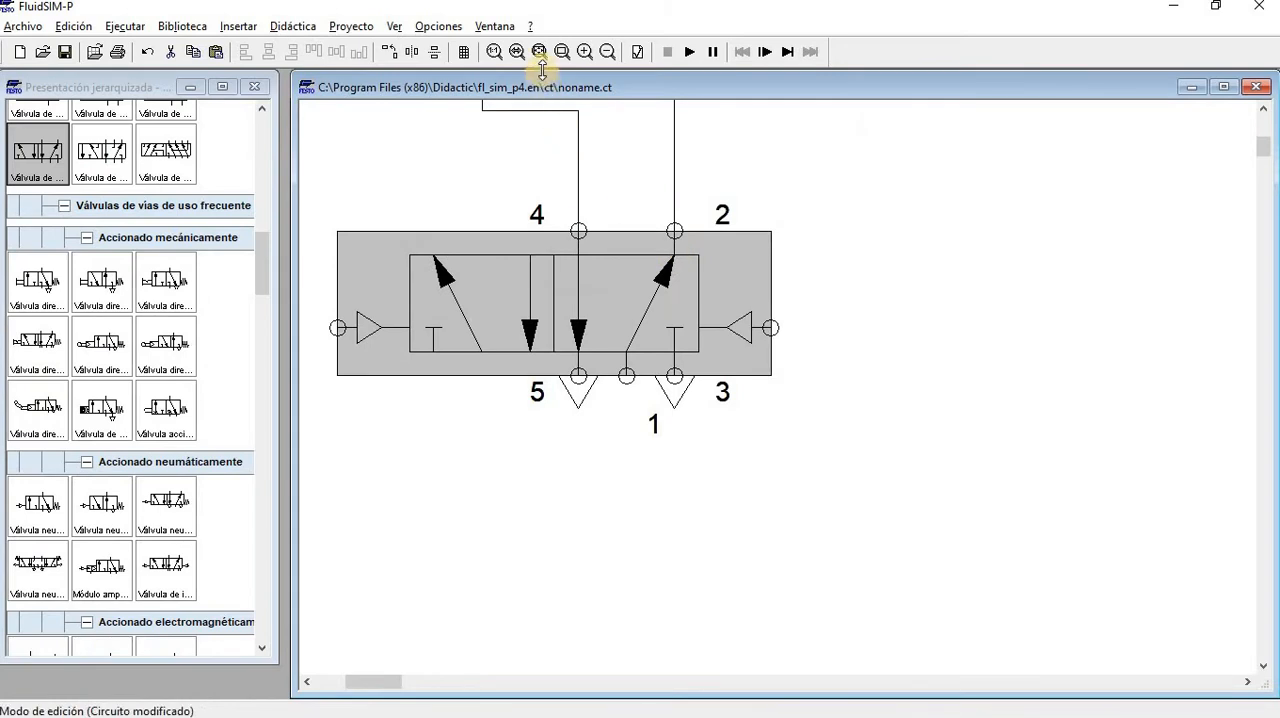
Name the connection of the valve's right pneumatic actuation 12
{"action": "left_click", "coordinate": [539, 52]}
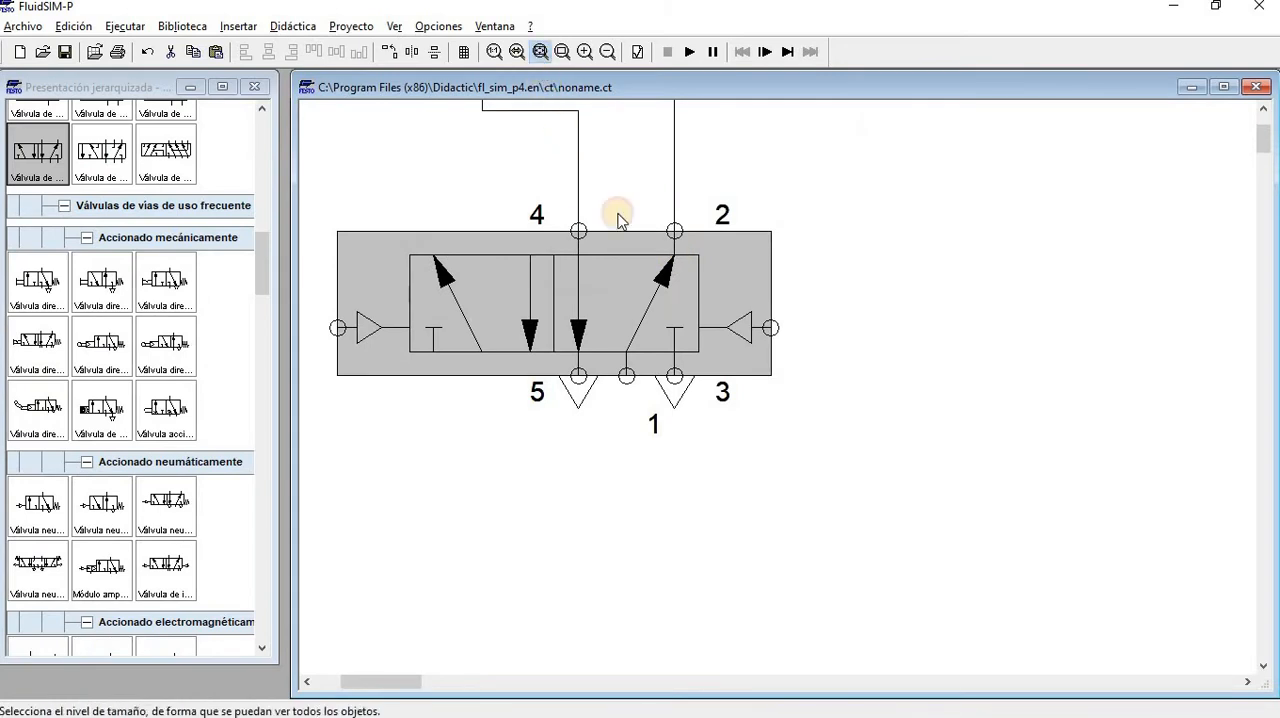
{"action": "left_click", "coordinate": [761, 374]}
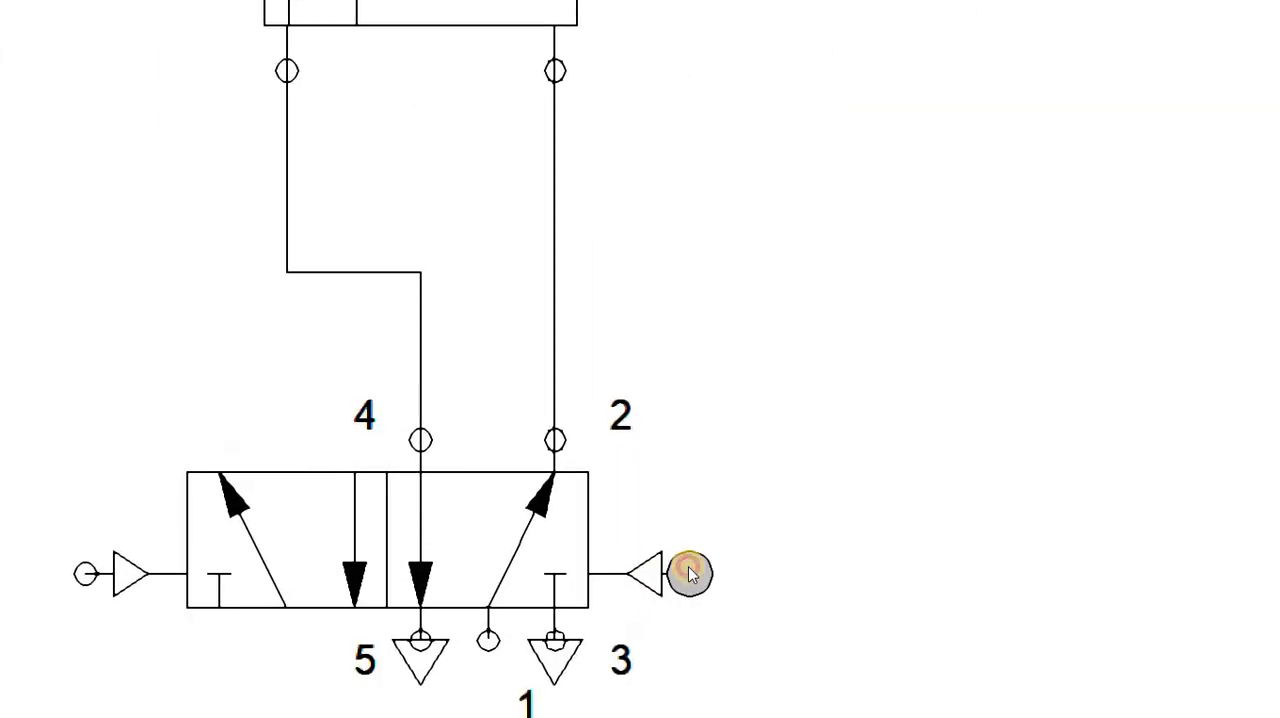
{"action": "double_click", "coordinate": [690, 572]}
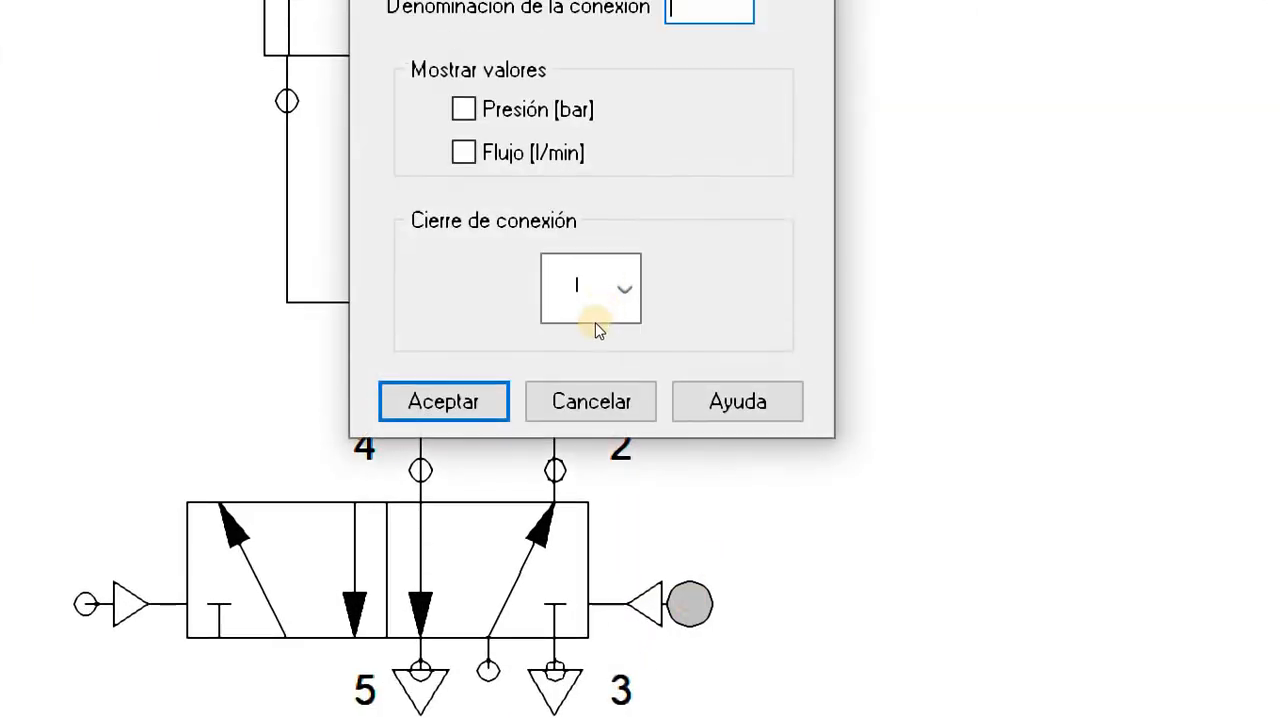
{"action": "type", "text": "12"}
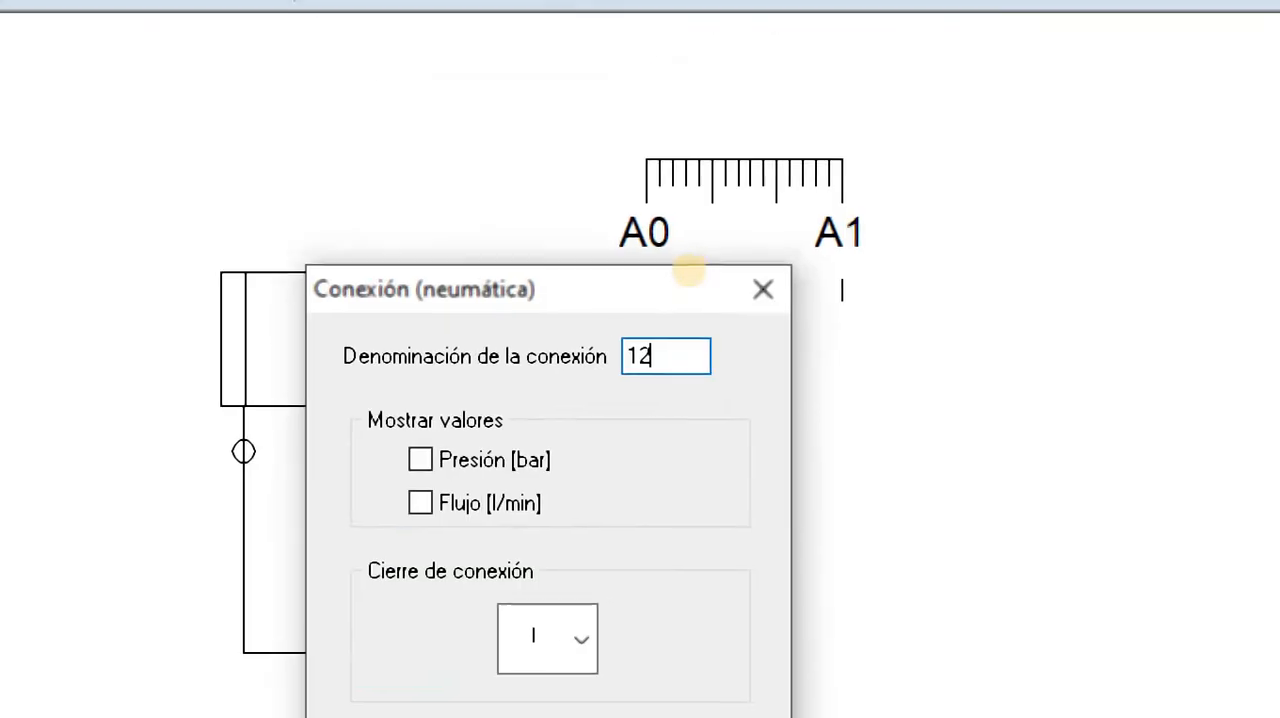
{"action": "key", "text": "Return"}
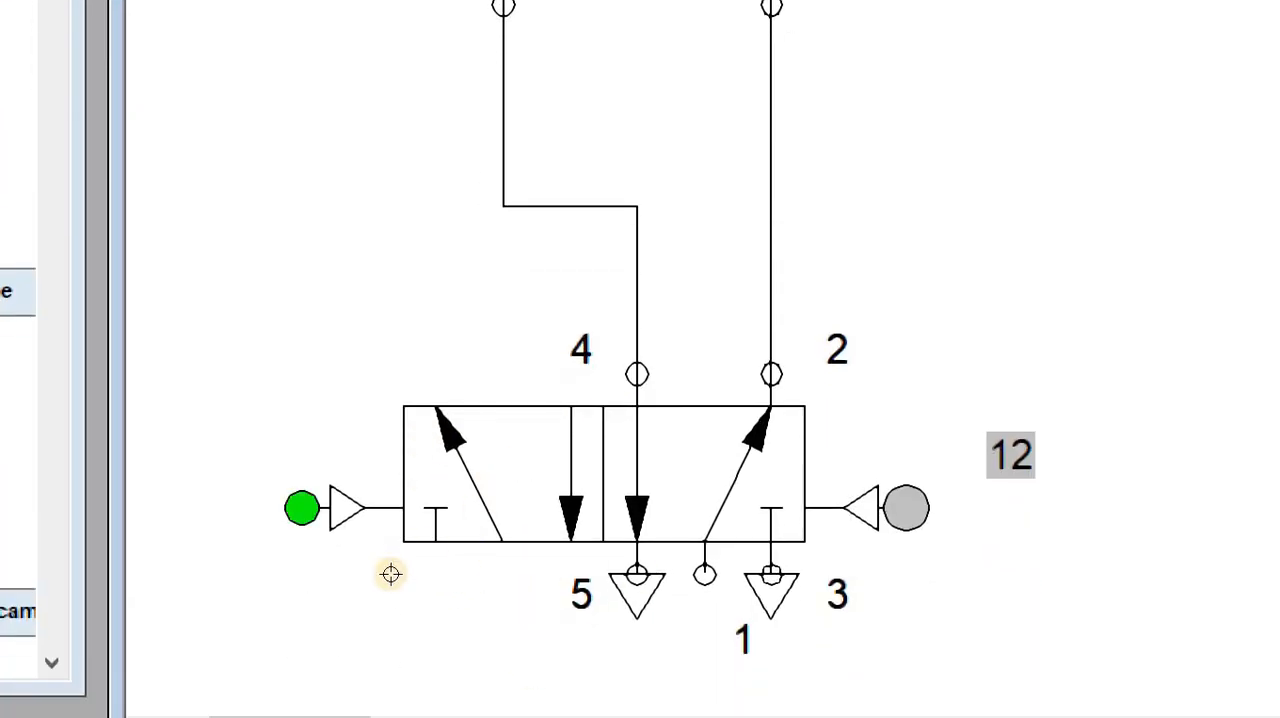
Name the connection of the valve's left pneumatic actuation 14, and show the whole circuit
{"action": "double_click", "coordinate": [391, 574]}
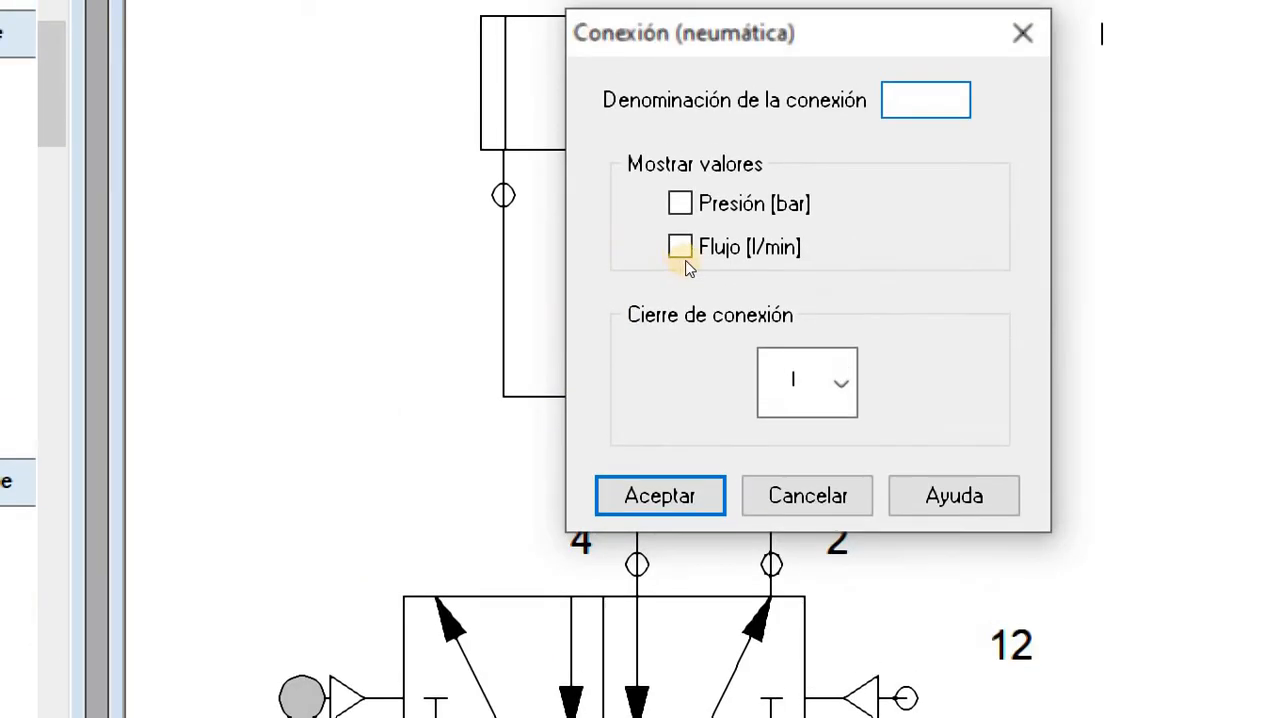
{"action": "type", "text": "14"}
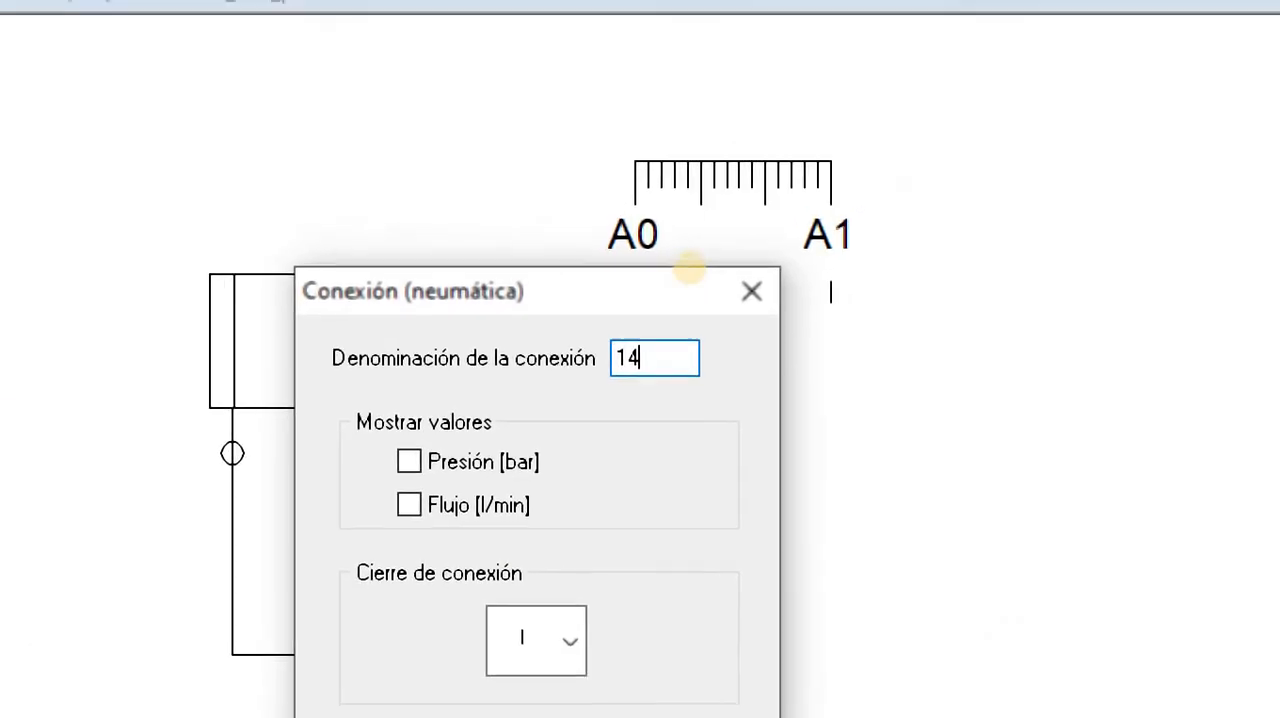
{"action": "key", "text": "Return"}
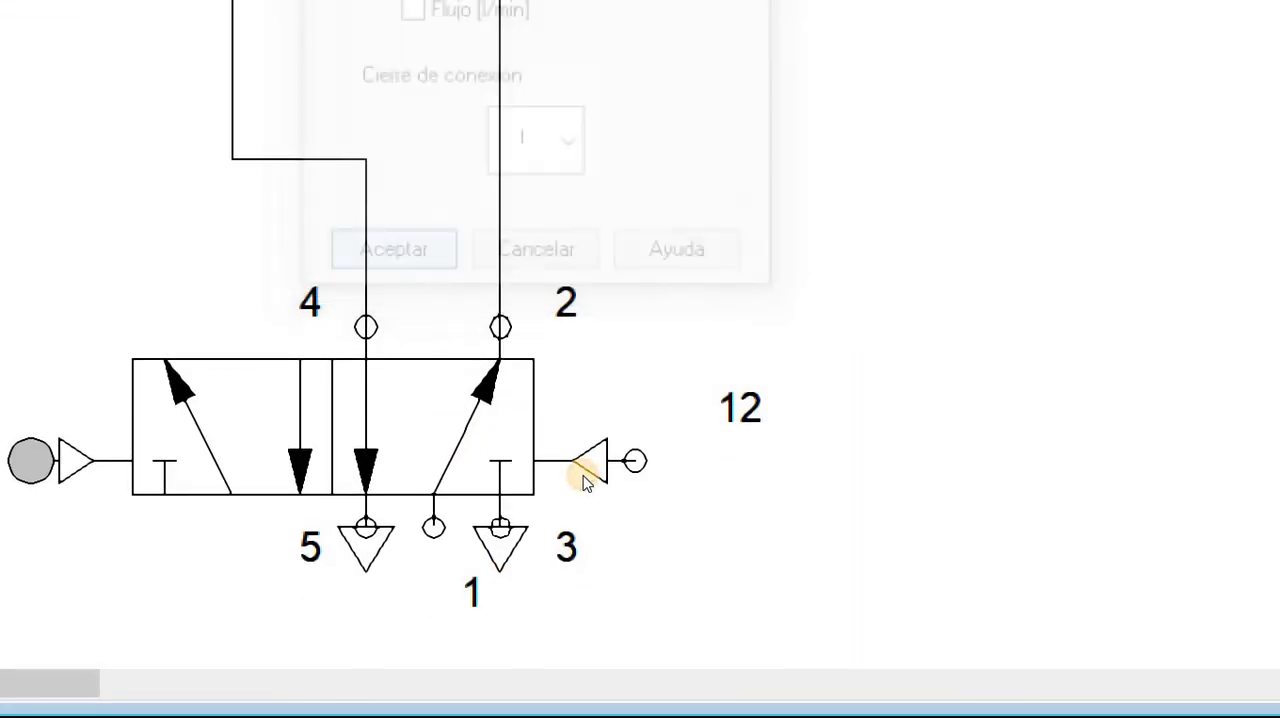
{"action": "left_click", "coordinate": [540, 52]}
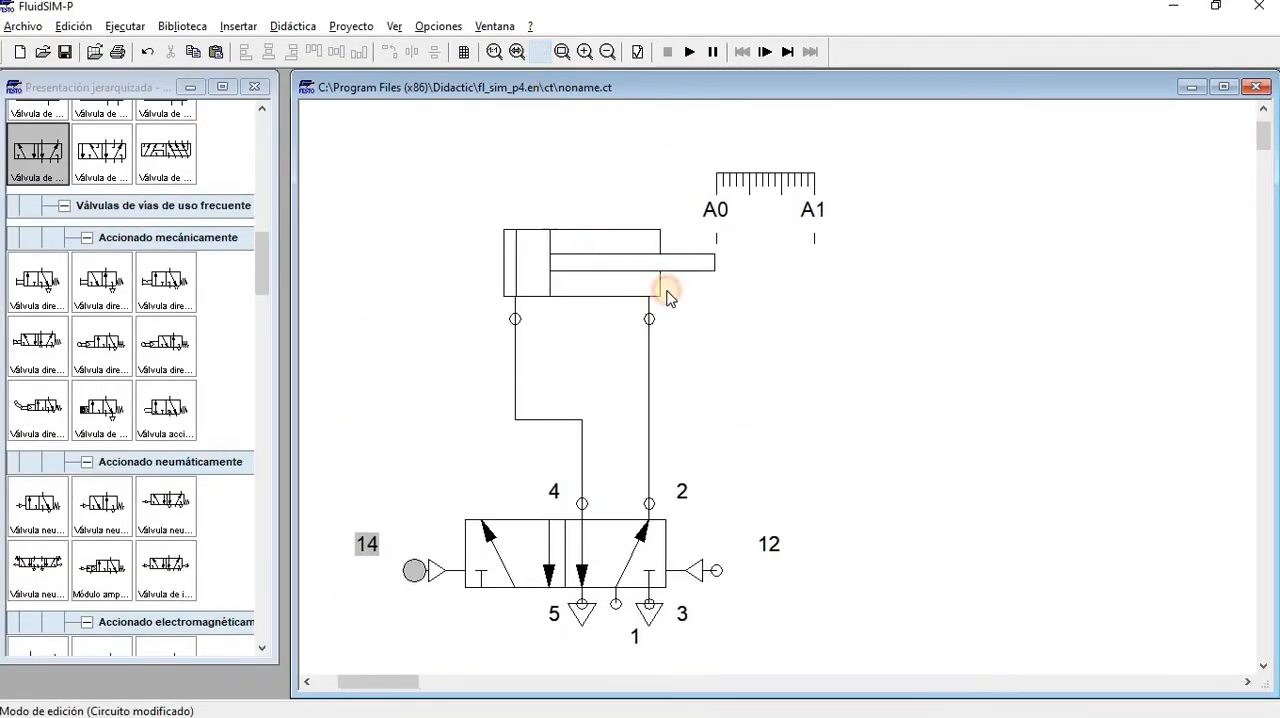
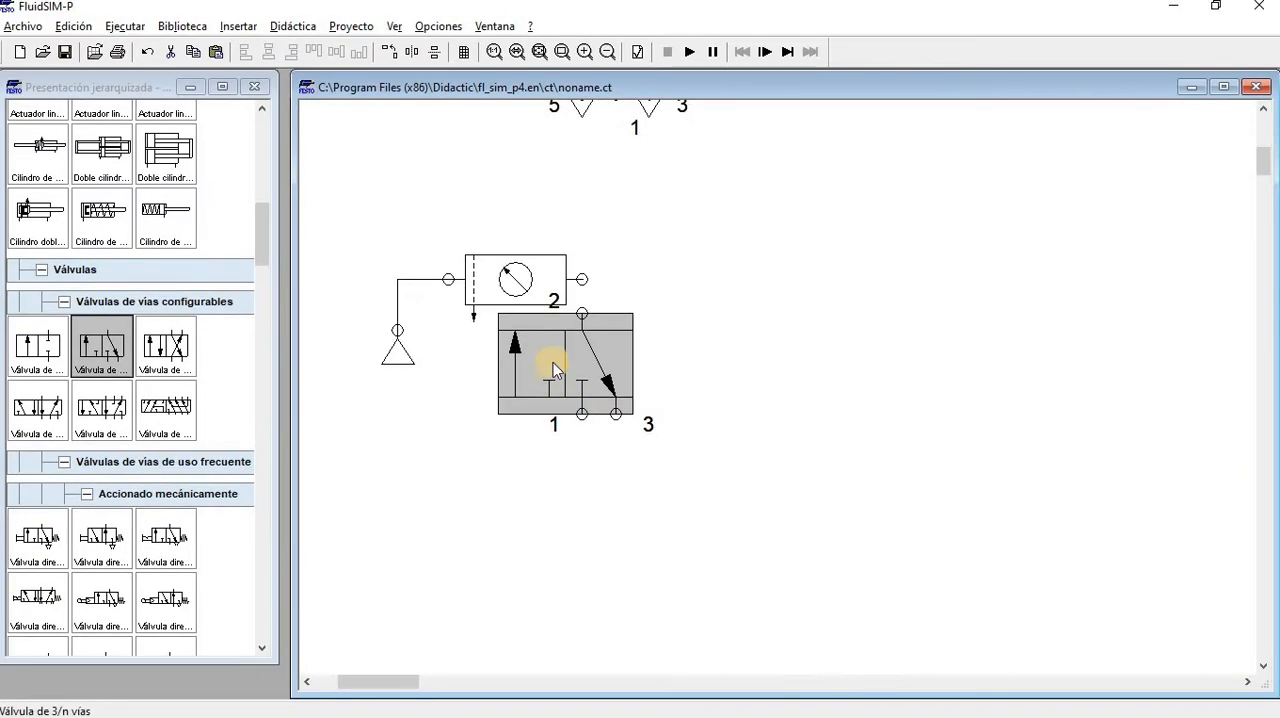
Position the new 3/n-way valve beneath the 5/n-way valve, and move the air source and service unit lower
{"action": "left_click_drag", "start_coordinate": [1049, 387], "coordinate": [1260, 175]}
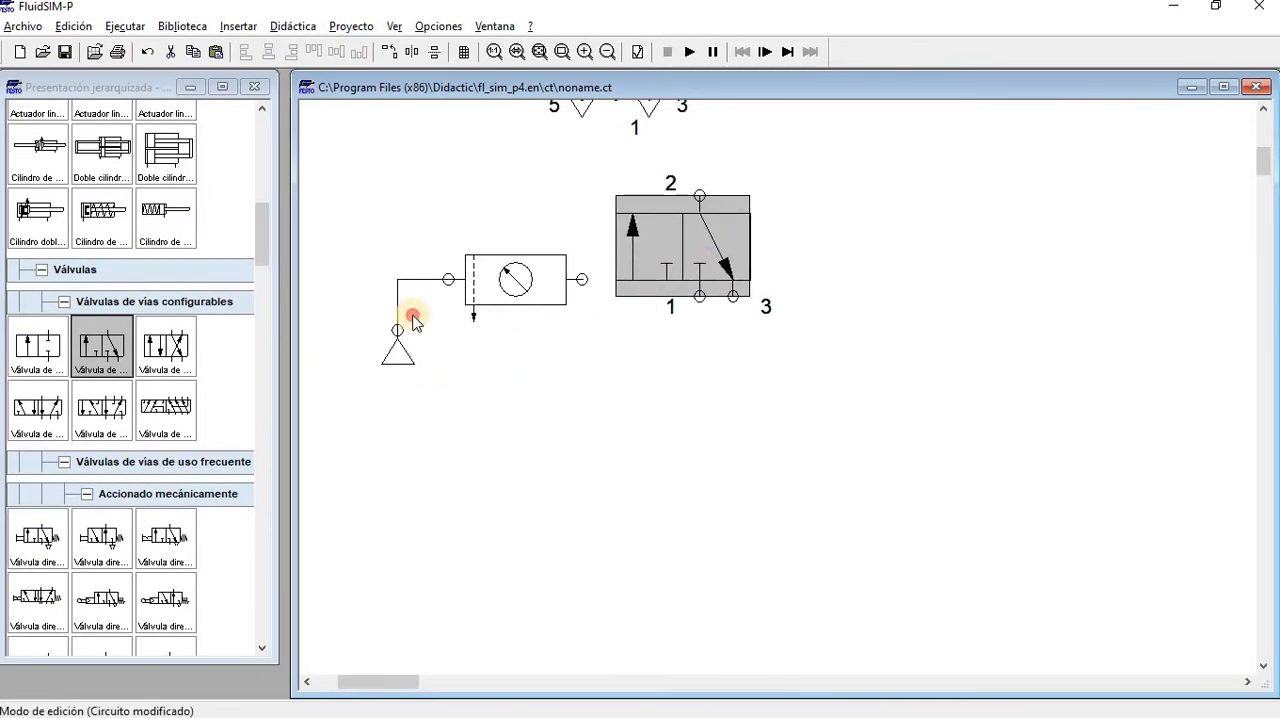
{"action": "left_click_drag", "start_coordinate": [369, 386], "coordinate": [574, 231]}
{"action": "left_click_drag", "start_coordinate": [489, 306], "coordinate": [469, 382]}
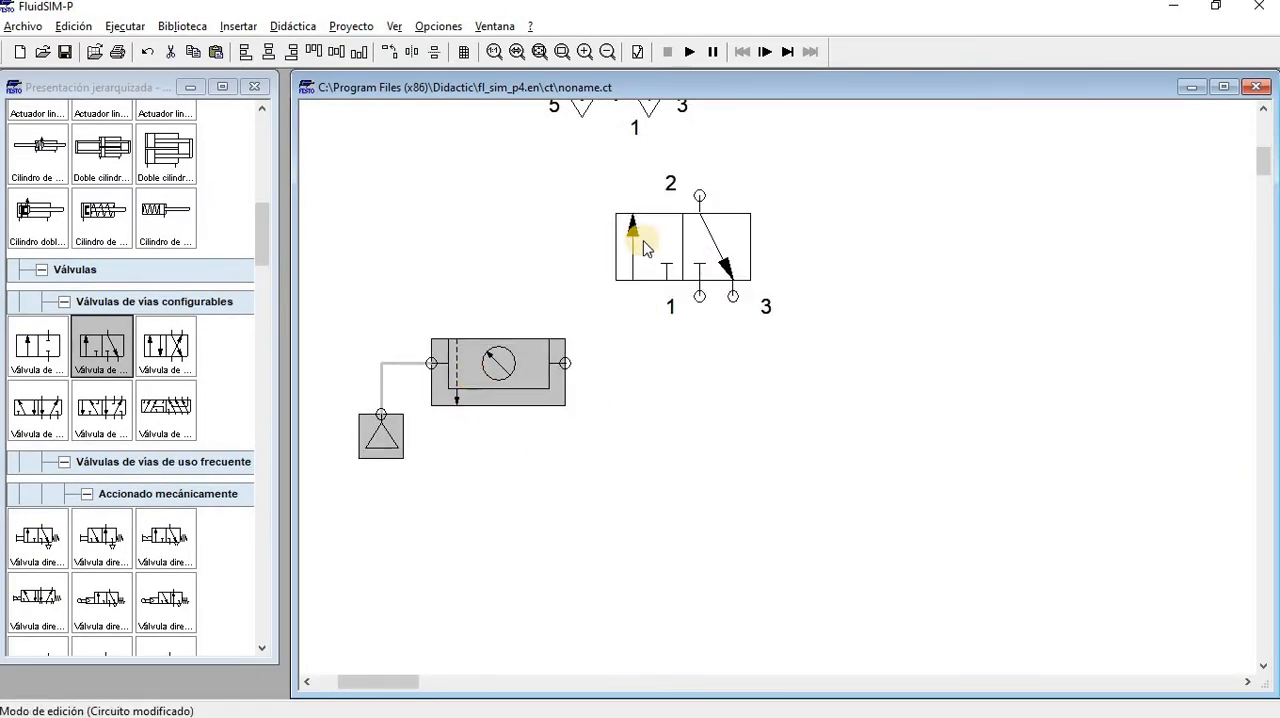
Configure the 3/n-way valve with detented pushbutton muscular actuation on its left side and spring return on its right, and accept
{"action": "left_click", "coordinate": [645, 248]}
{"action": "double_click", "coordinate": [621, 255]}
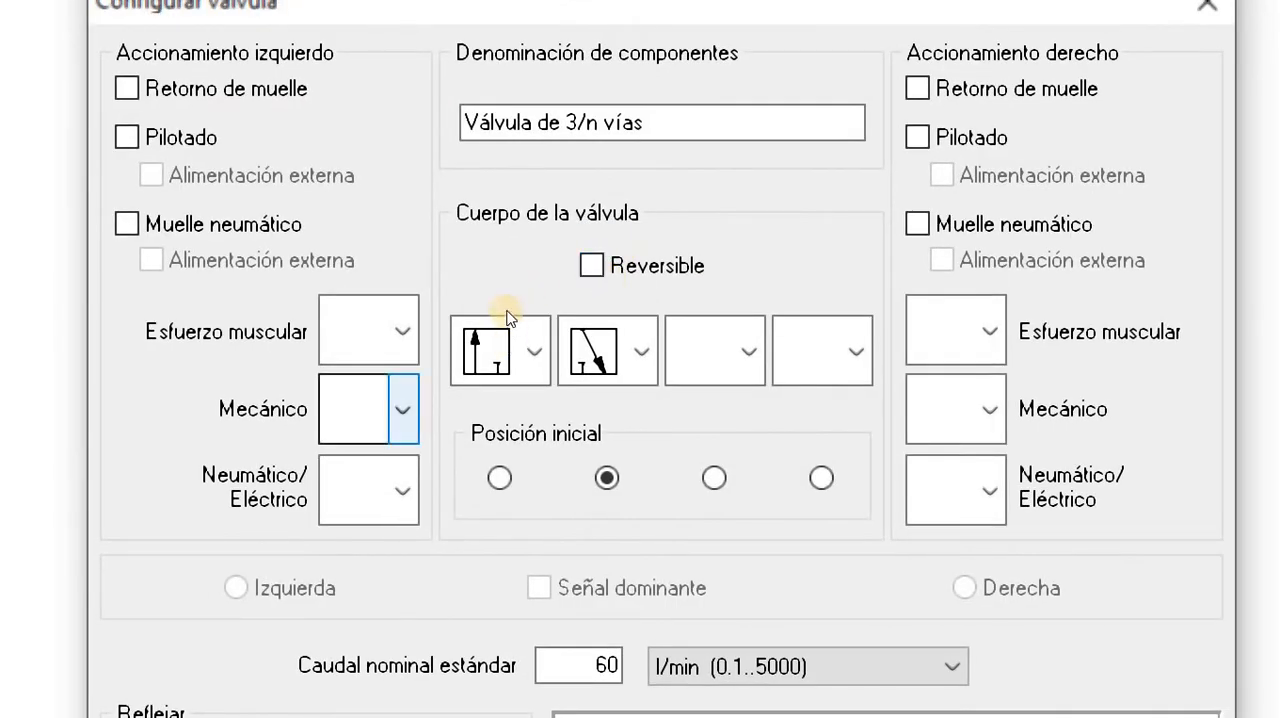
{"action": "left_click", "coordinate": [403, 331]}
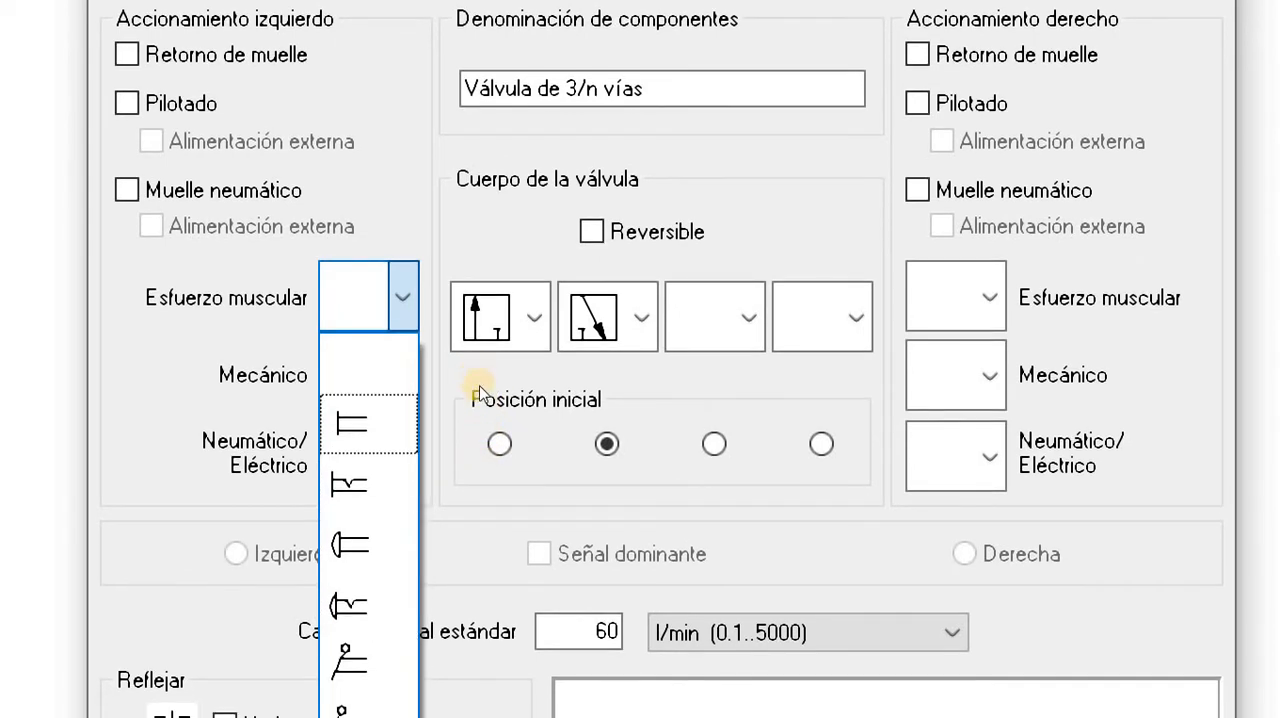
{"action": "left_click", "coordinate": [368, 484]}
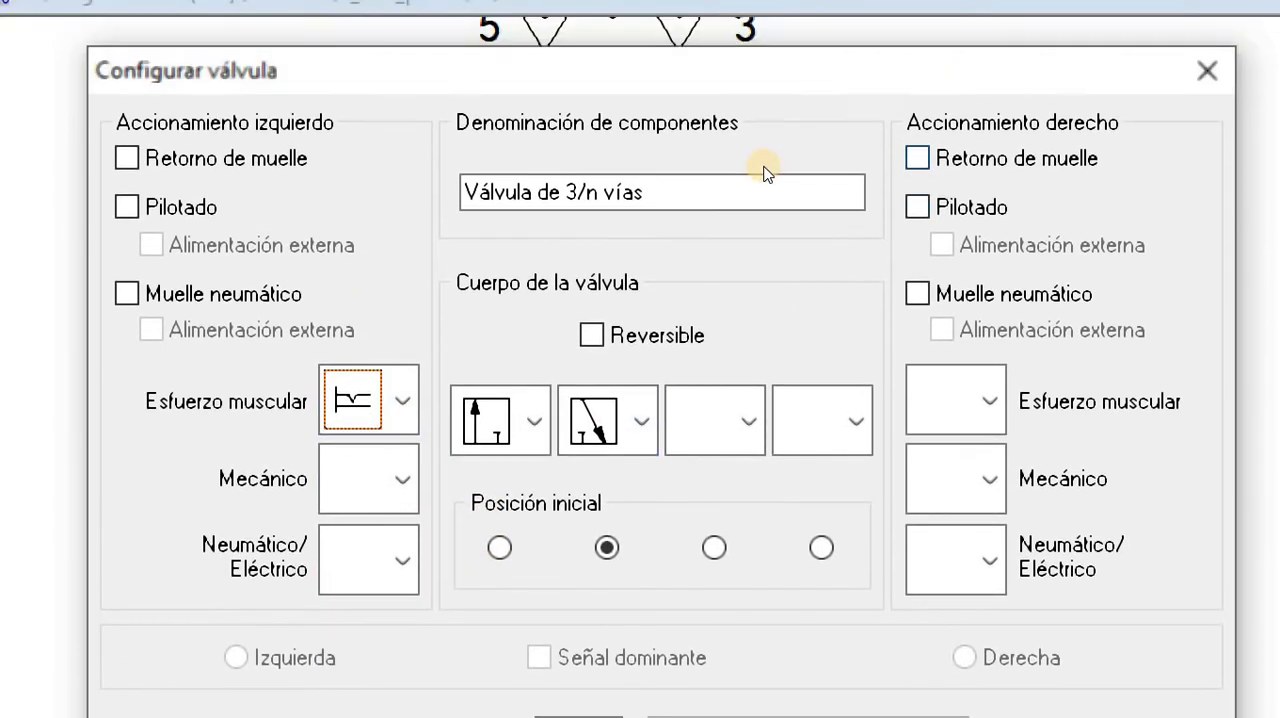
{"action": "left_click", "coordinate": [917, 158]}
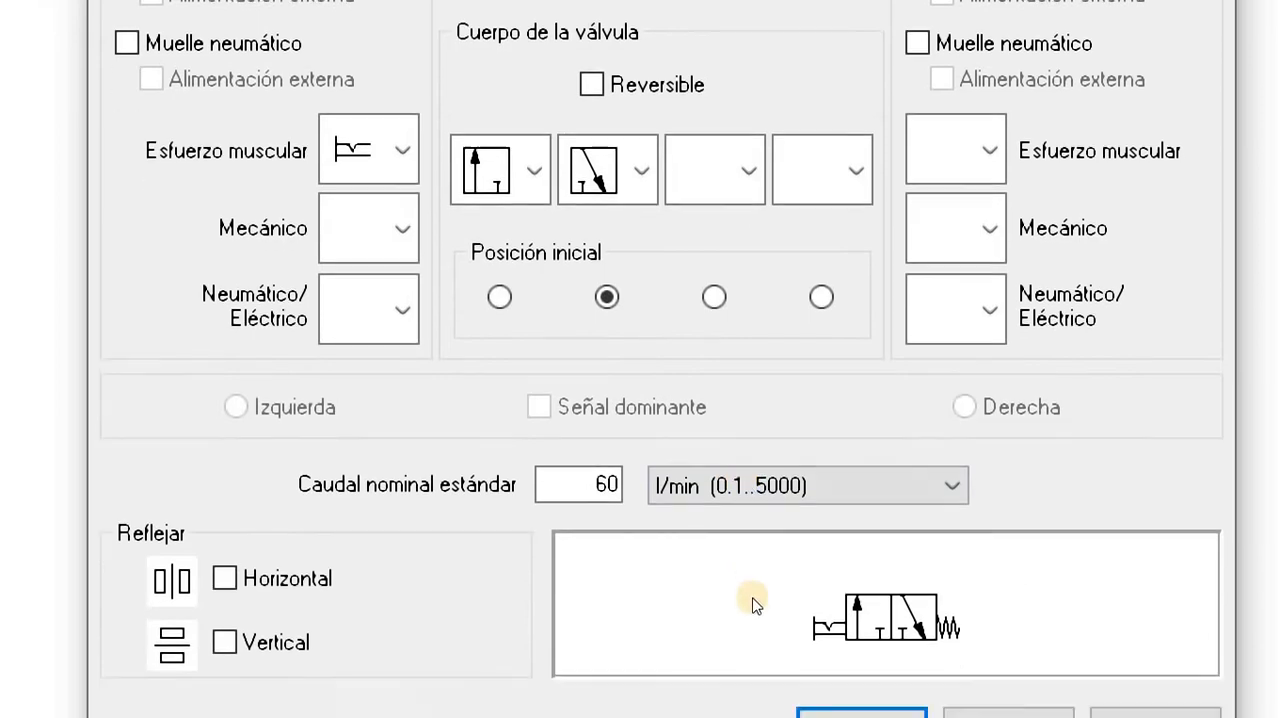
{"action": "key", "text": "Return"}
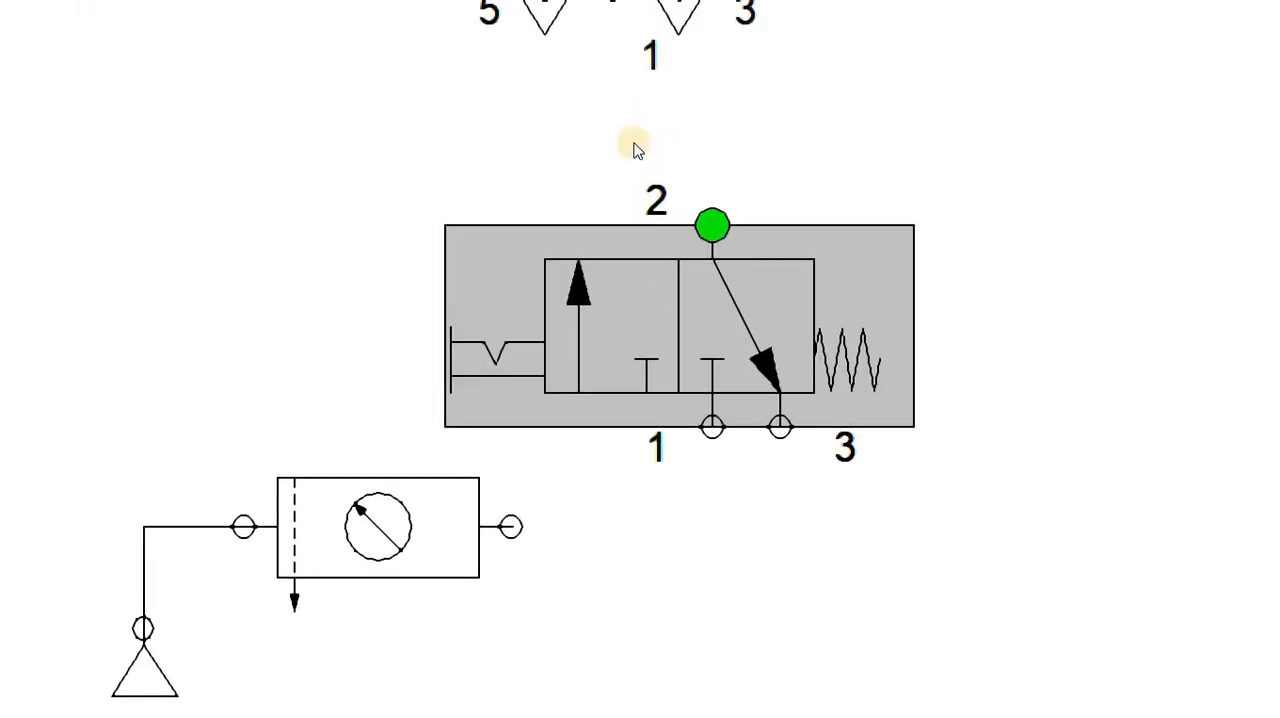
Connect the 3/n-way valve's port 2 to port 1 of the 5/n-way valve, and its port 1 to the service unit
{"action": "left_click_drag", "start_coordinate": [609, 357], "coordinate": [603, 289]}
{"action": "left_click_drag", "start_coordinate": [616, 201], "coordinate": [616, 322]}
{"action": "mouse_move", "coordinate": [611, 444]}
{"action": "left_mouse_down"}
{"action": "mouse_move", "coordinate": [577, 469]}
{"action": "mouse_move", "coordinate": [602, 446]}
{"action": "left_mouse_up"}
Set the connection closure of the 3/n-way valve's port 3 to the silencer symbol, and show the whole circuit
{"action": "double_click", "coordinate": [679, 551]}
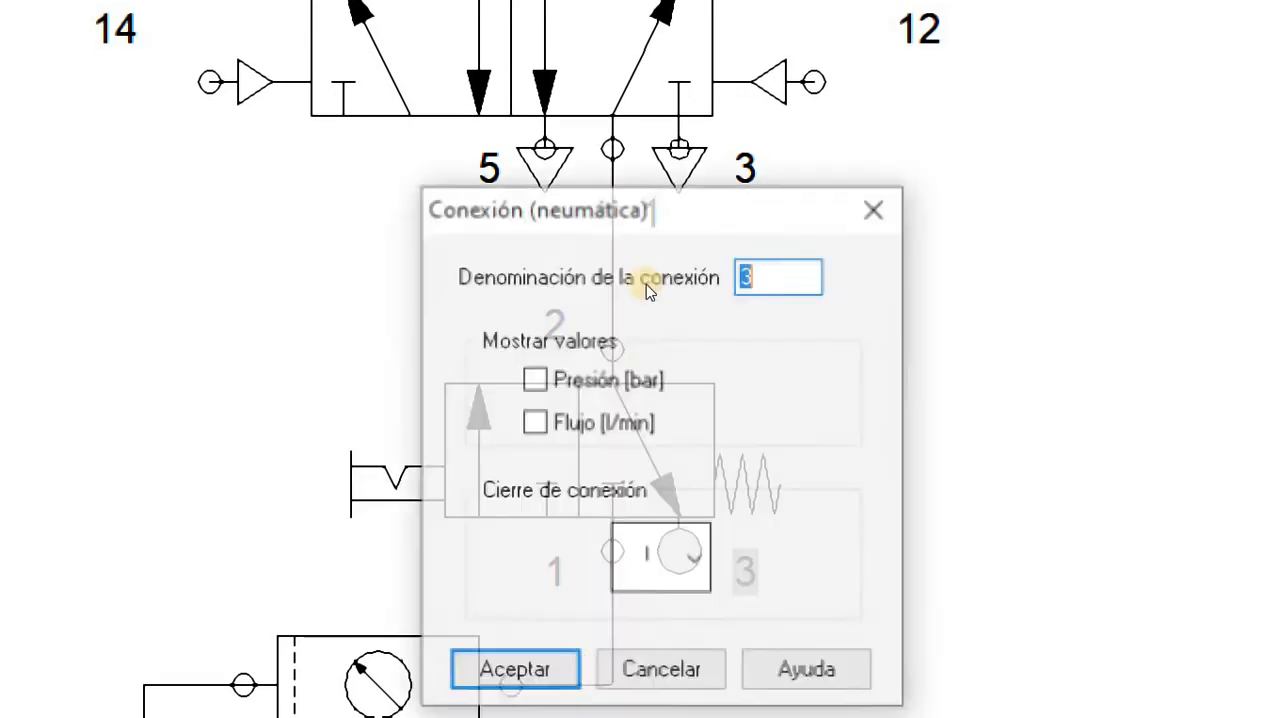
{"action": "left_click", "coordinate": [694, 550]}
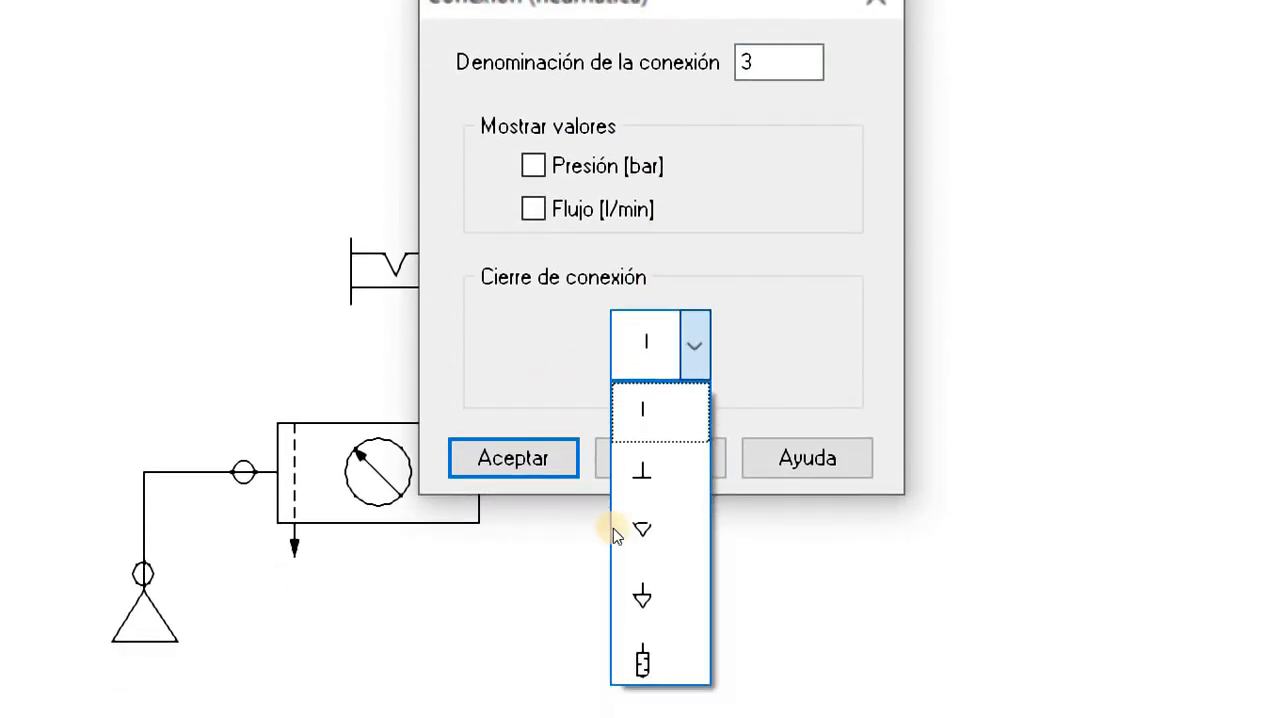
{"action": "left_click", "coordinate": [643, 663]}
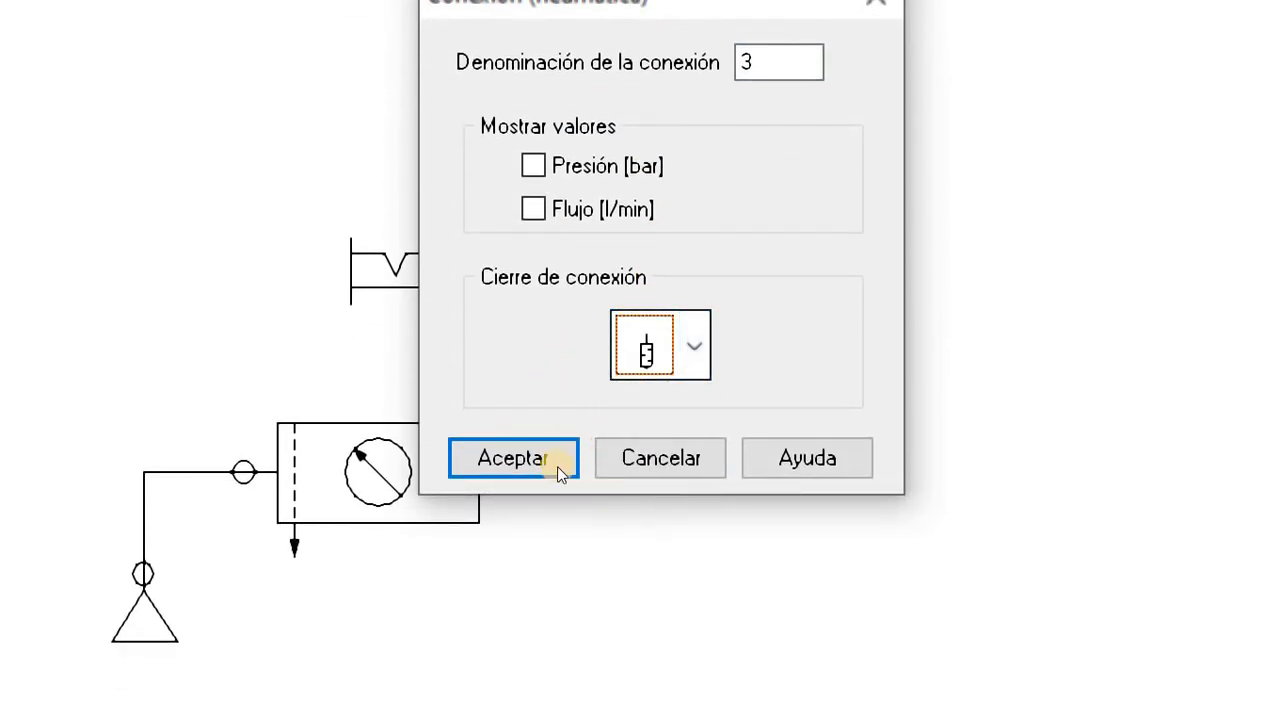
{"action": "left_click", "coordinate": [558, 466]}
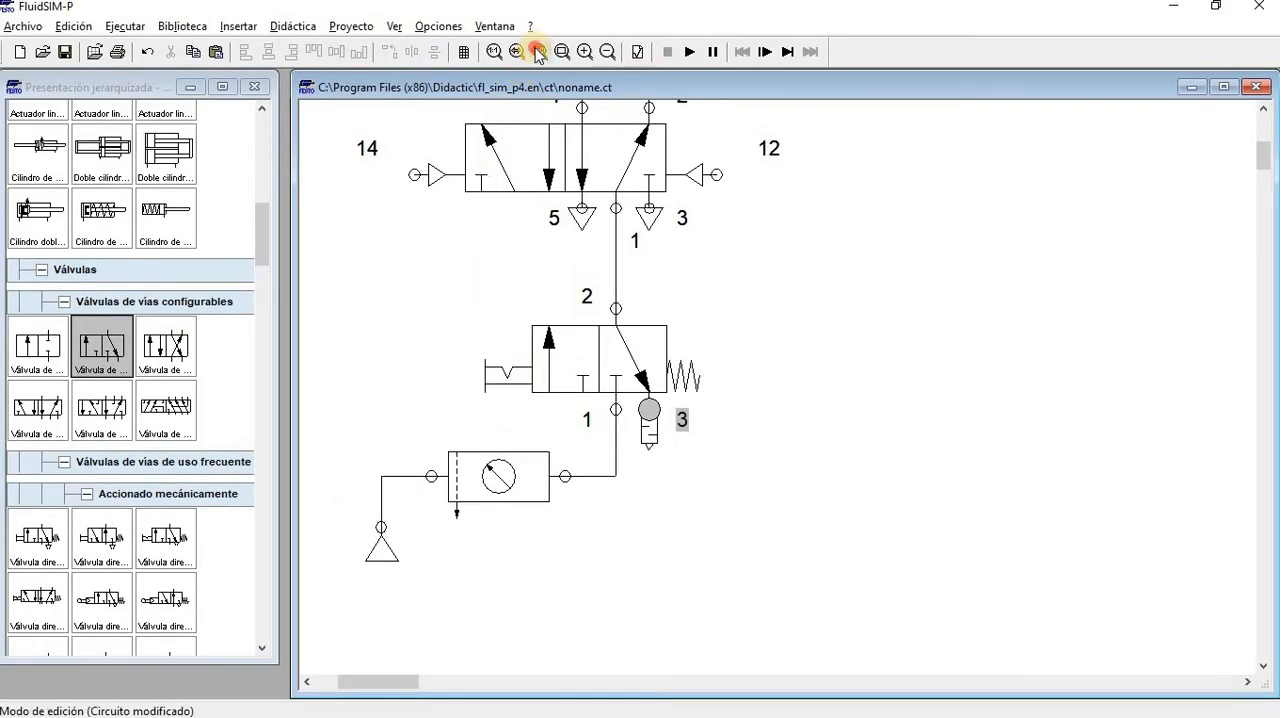
{"action": "left_click", "coordinate": [538, 52]}
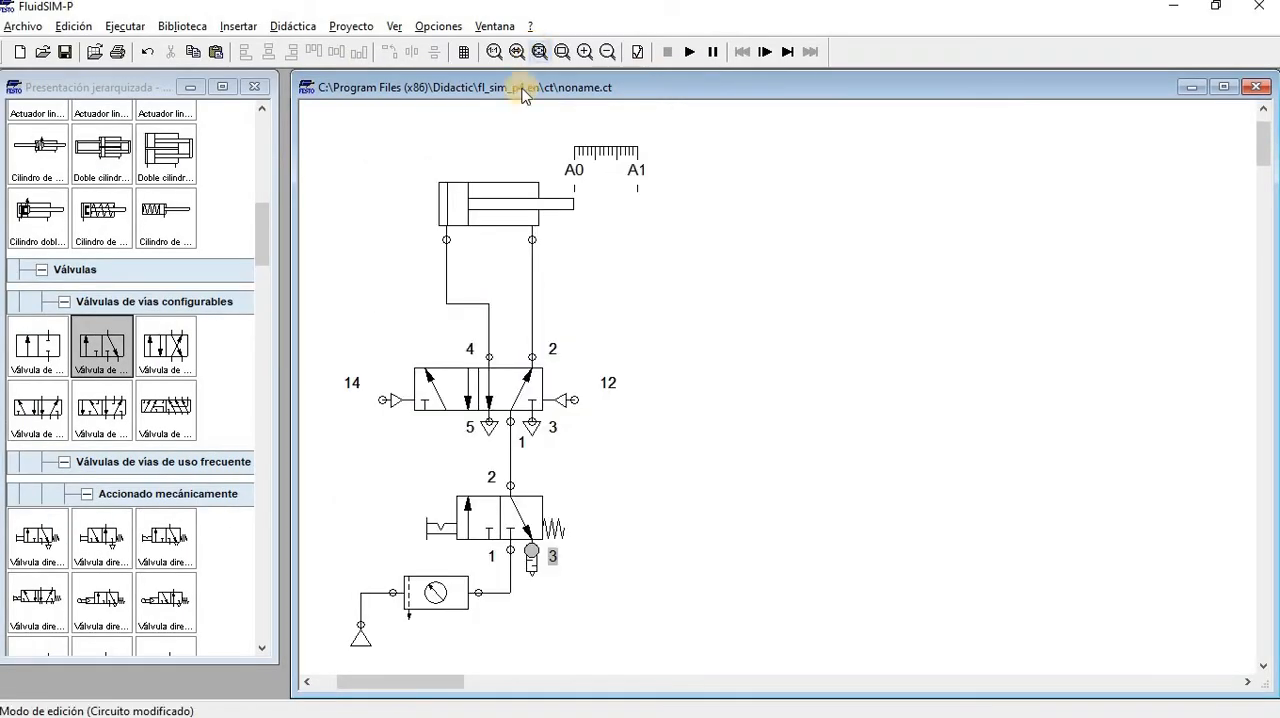
Group the complete circuit and move it to the right, leaving free space on its left side
{"action": "left_click_drag", "start_coordinate": [430, 677], "coordinate": [409, 683]}
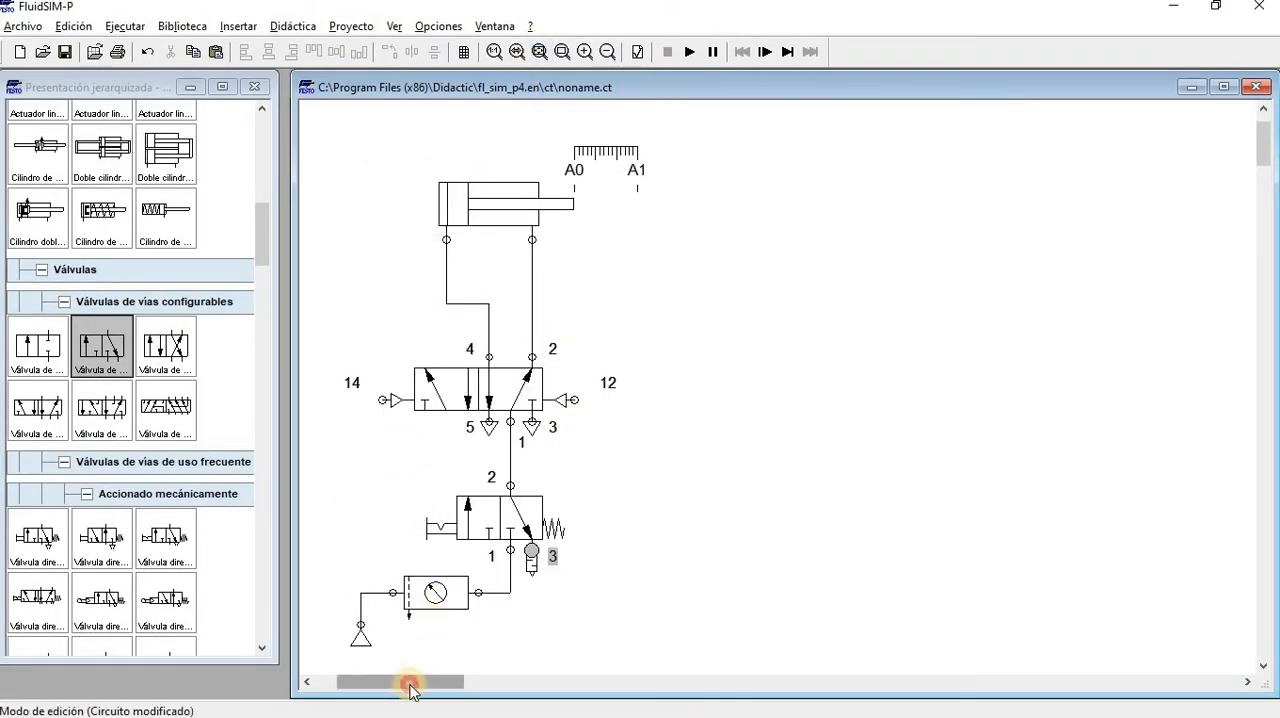
{"action": "left_click_drag", "start_coordinate": [729, 230], "coordinate": [835, 662]}
{"action": "right_click", "coordinate": [667, 382]}
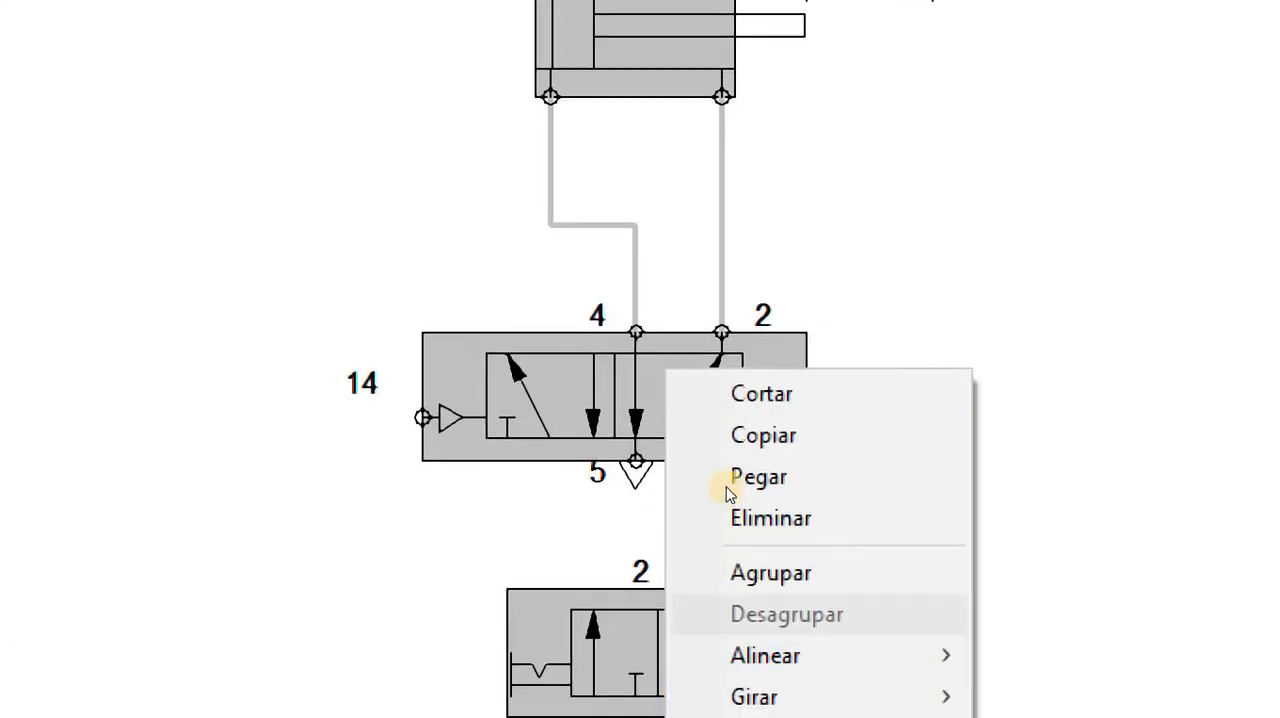
{"action": "left_click", "coordinate": [727, 487]}
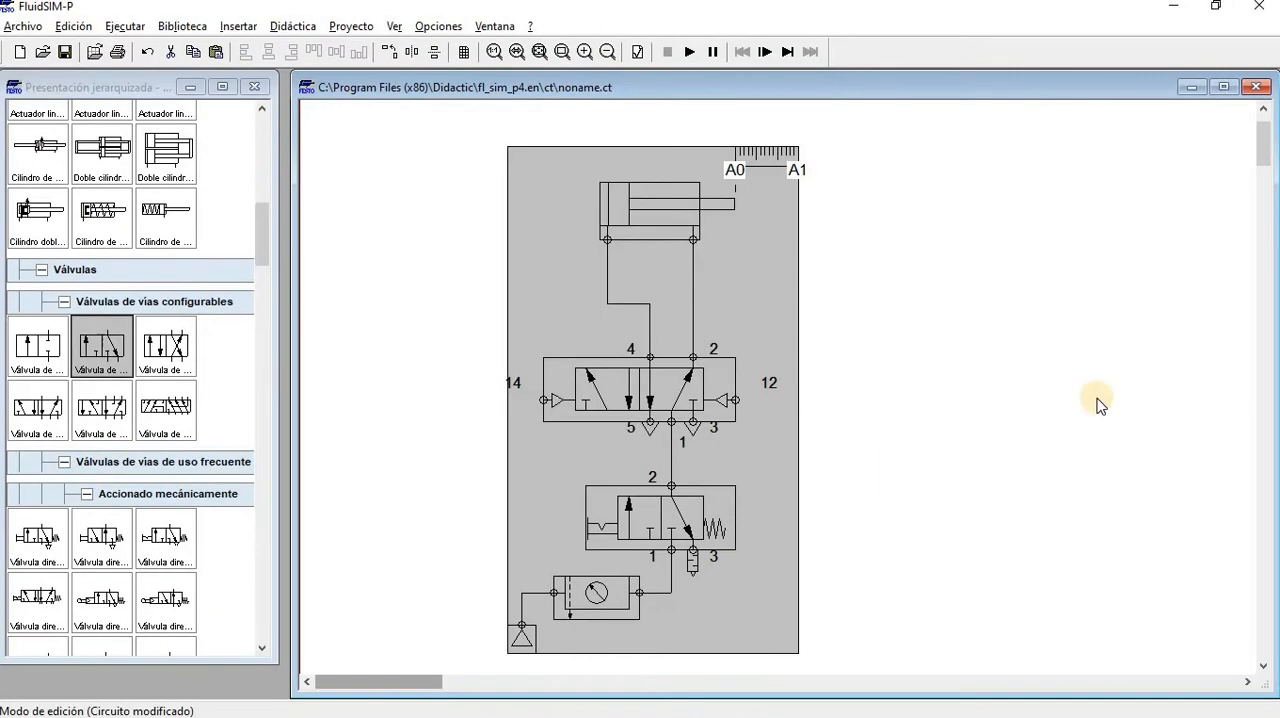
{"action": "left_click", "coordinate": [779, 349]}
{"action": "left_click_drag", "start_coordinate": [702, 375], "coordinate": [702, 343]}
{"action": "left_click", "coordinate": [961, 368]}
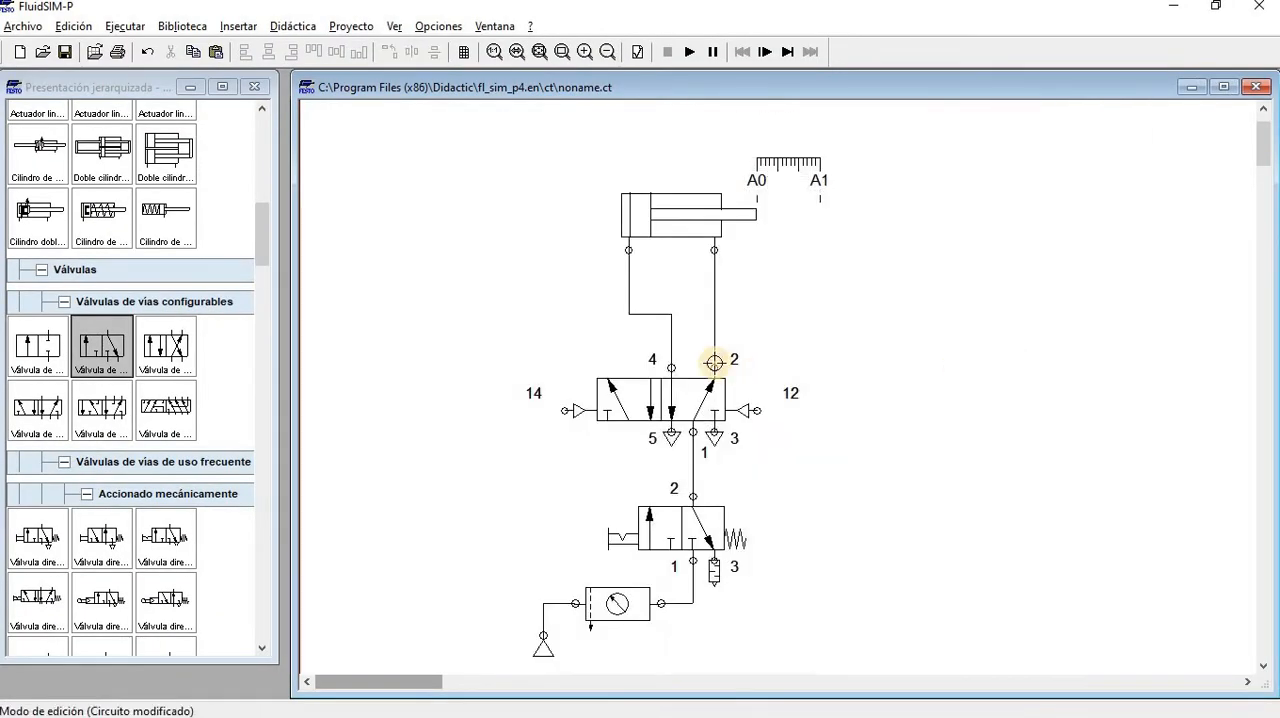
{"action": "mouse_move", "coordinate": [779, 347]}
{"action": "left_mouse_down"}
{"action": "mouse_move", "coordinate": [715, 335]}
{"action": "mouse_move", "coordinate": [786, 357]}
{"action": "mouse_move", "coordinate": [800, 343]}
{"action": "left_mouse_up"}
{"action": "left_click", "coordinate": [491, 275]}
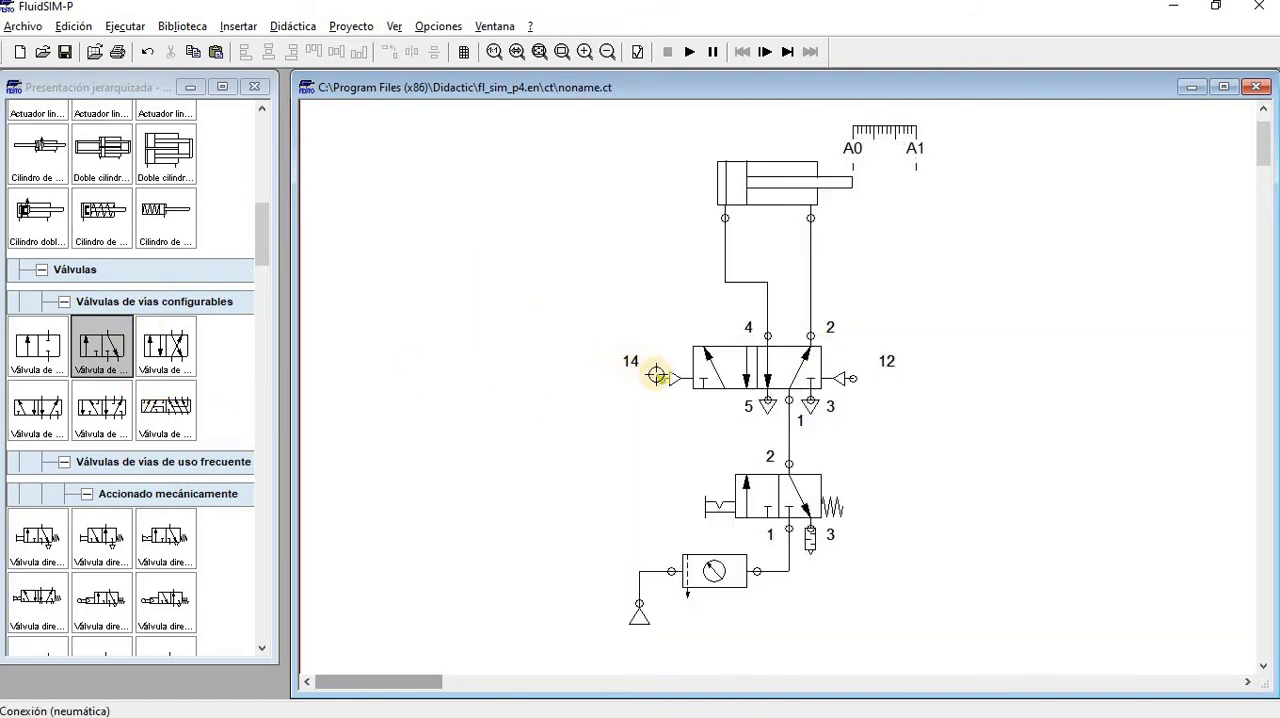
Simulate the circuit, switching the air supply valve and manually toggling the 5/n-way valve from both sides, and stop the simulation
{"action": "left_click", "coordinate": [690, 51]}
{"action": "left_click", "coordinate": [566, 393]}
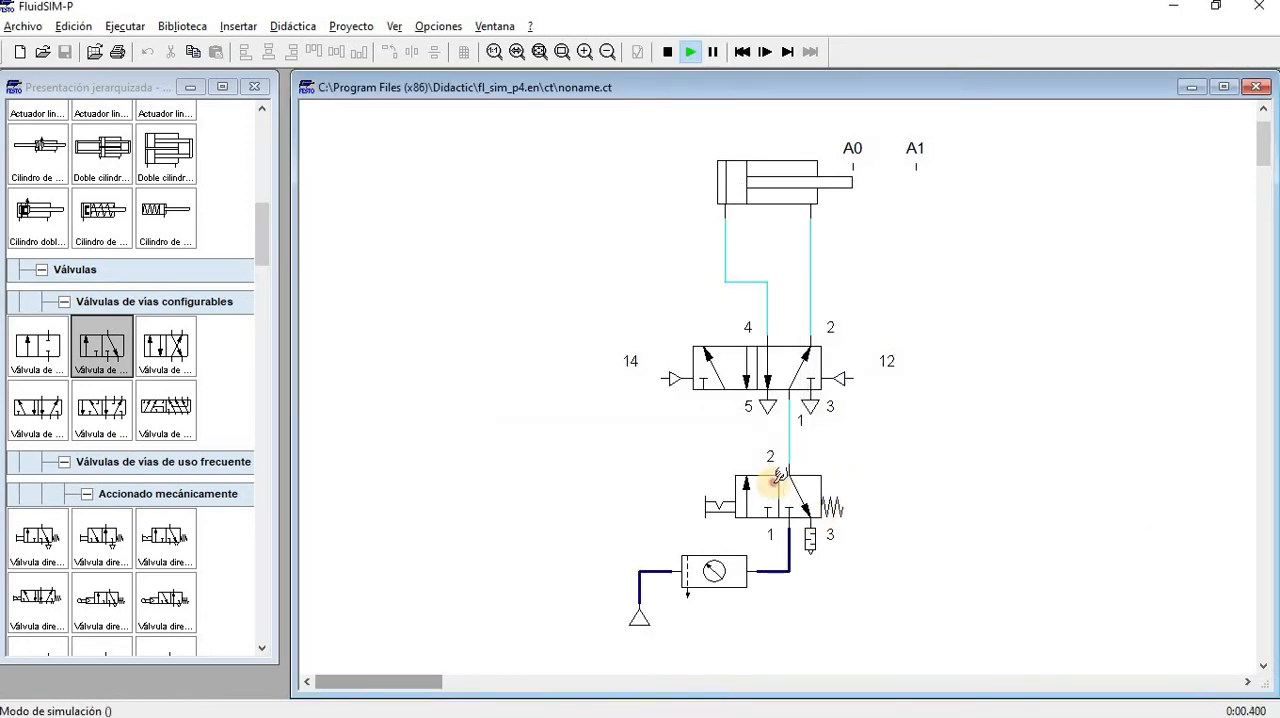
{"action": "left_click", "coordinate": [674, 378]}
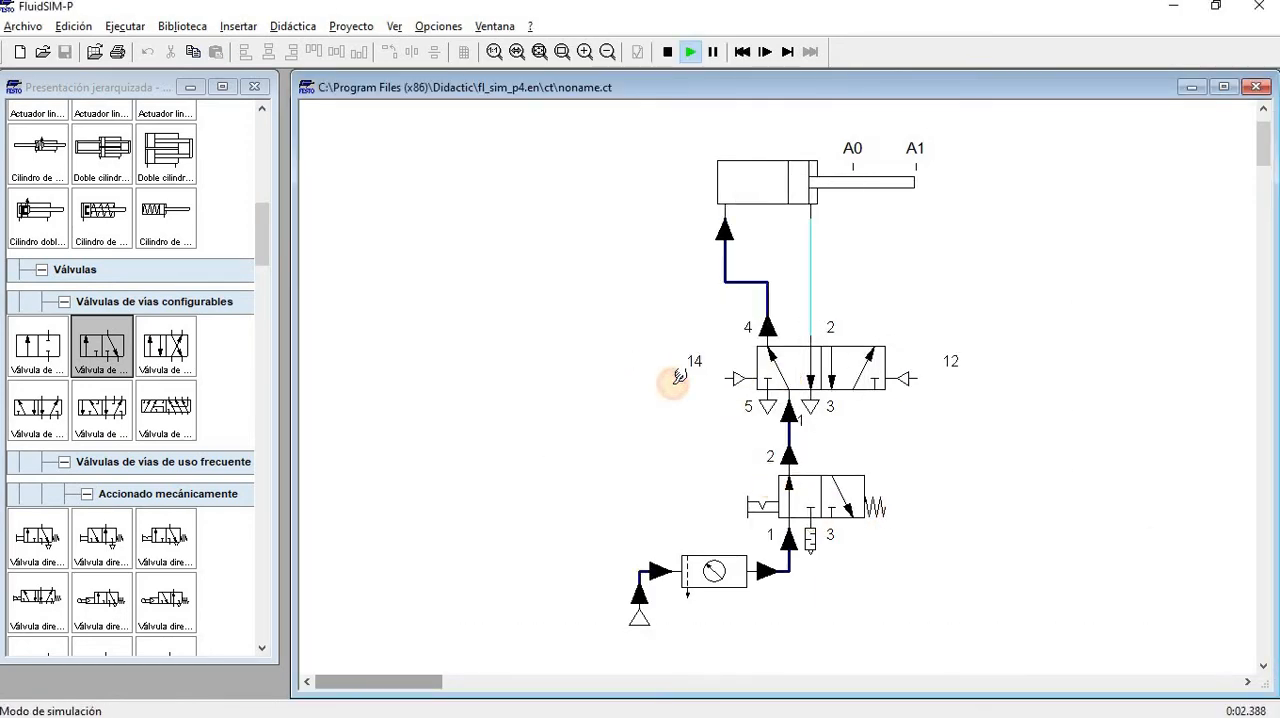
{"action": "left_click", "coordinate": [839, 367]}
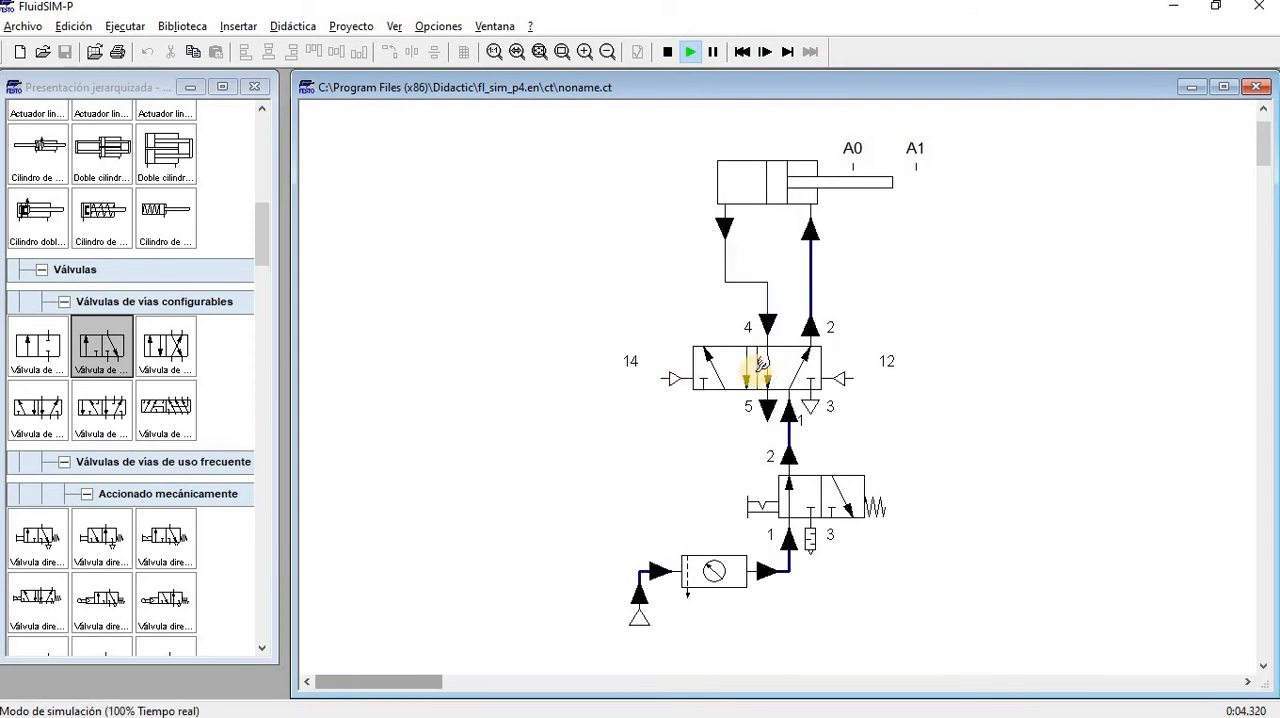
{"action": "left_click", "coordinate": [672, 376]}
{"action": "left_click", "coordinate": [856, 365]}
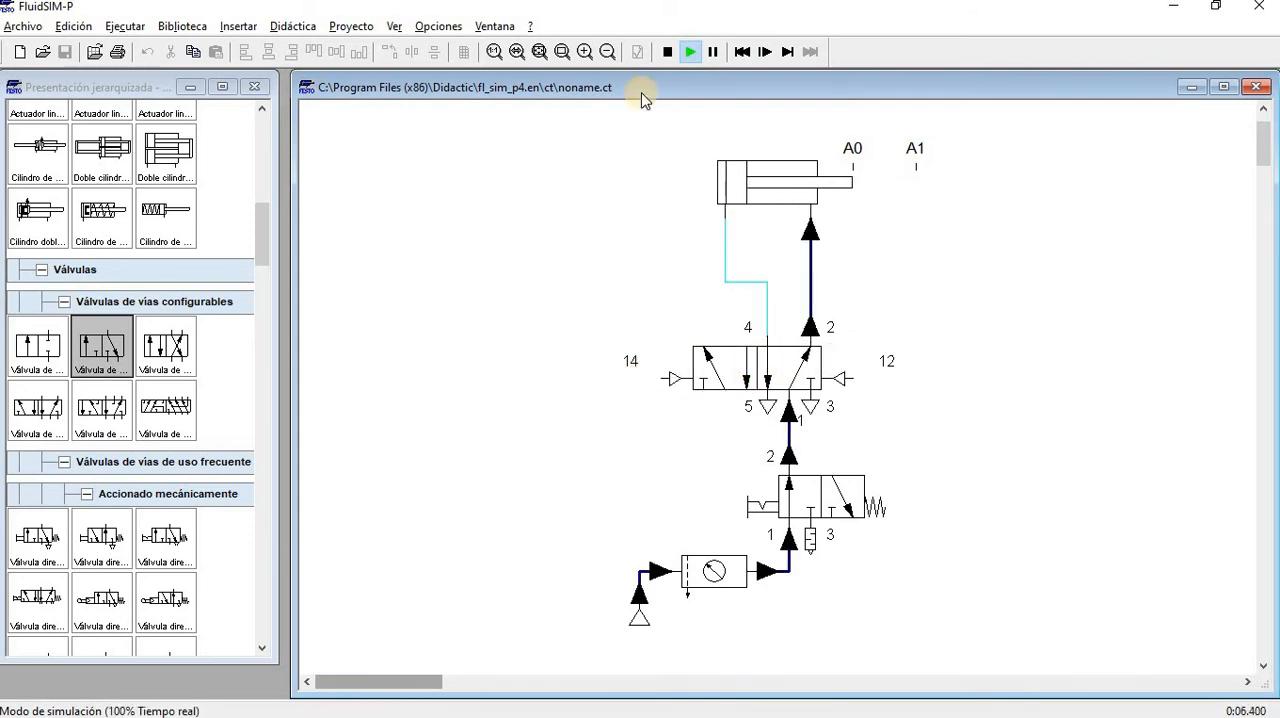
{"action": "left_click", "coordinate": [667, 51]}
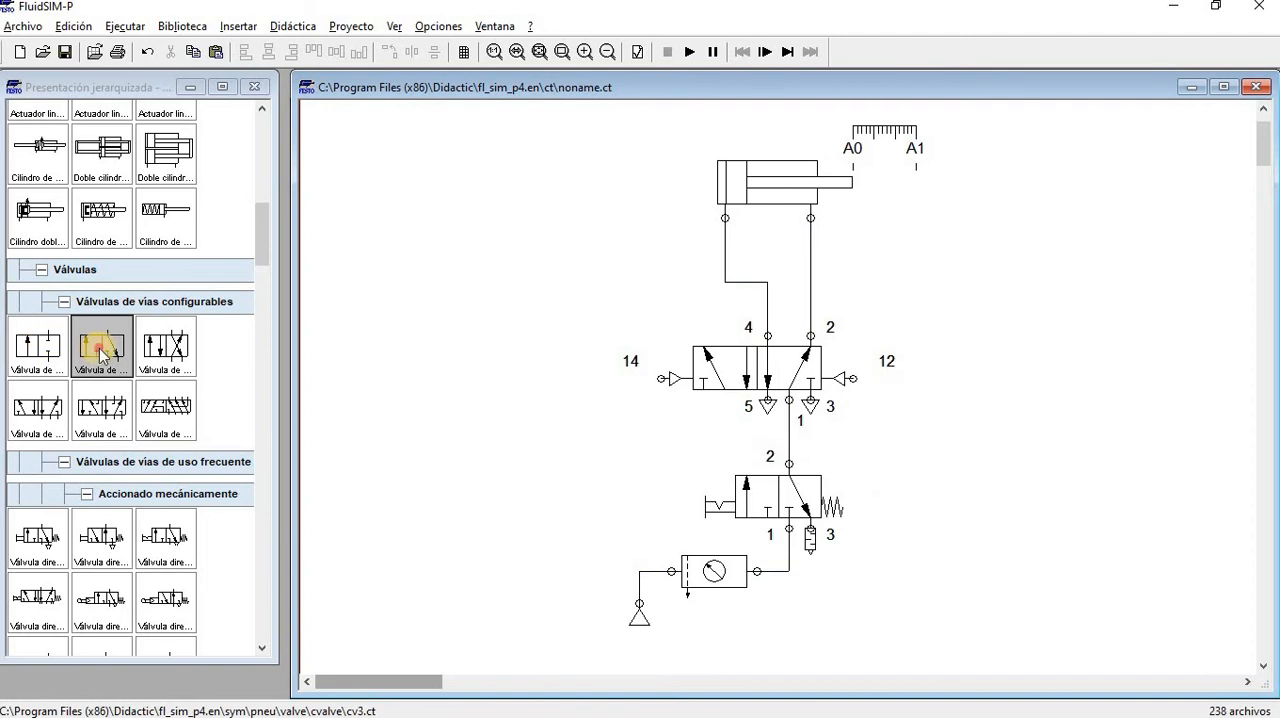
Add a 3/n-way valve left of the circuit with plain pushbutton actuation on its left and spring return on its right
{"action": "left_click_drag", "start_coordinate": [101, 353], "coordinate": [449, 460]}
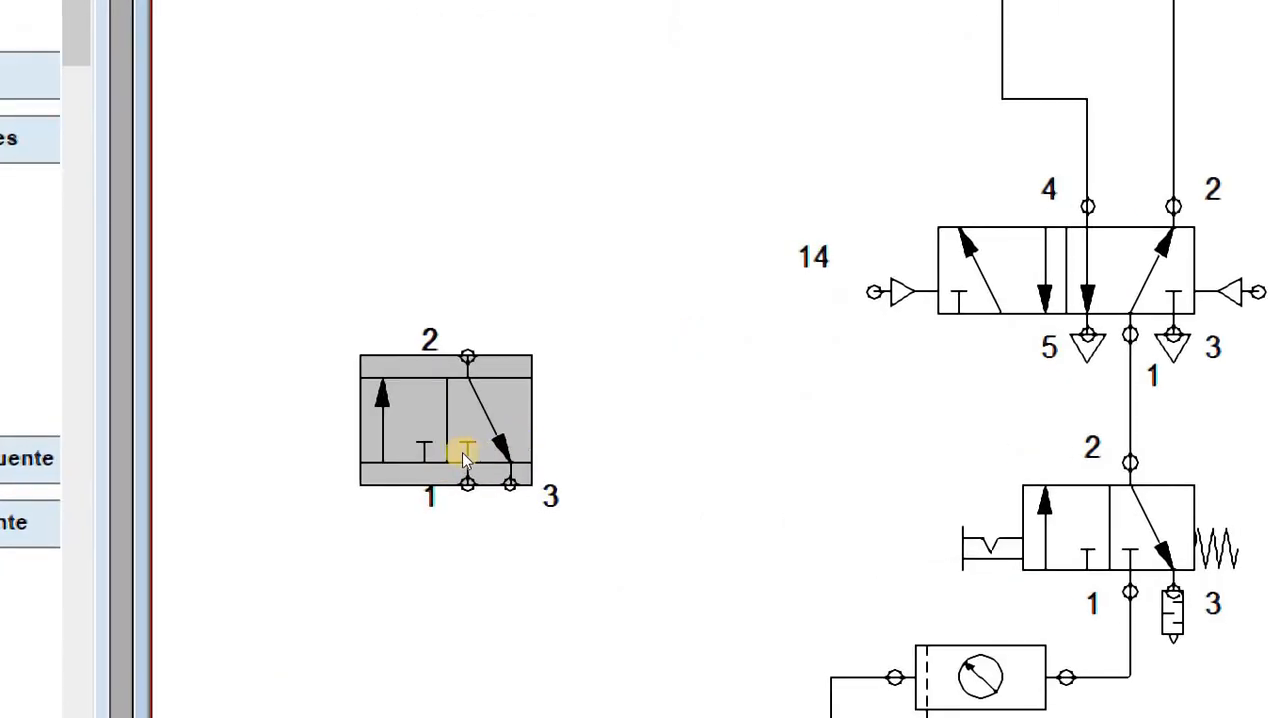
{"action": "double_click", "coordinate": [463, 458]}
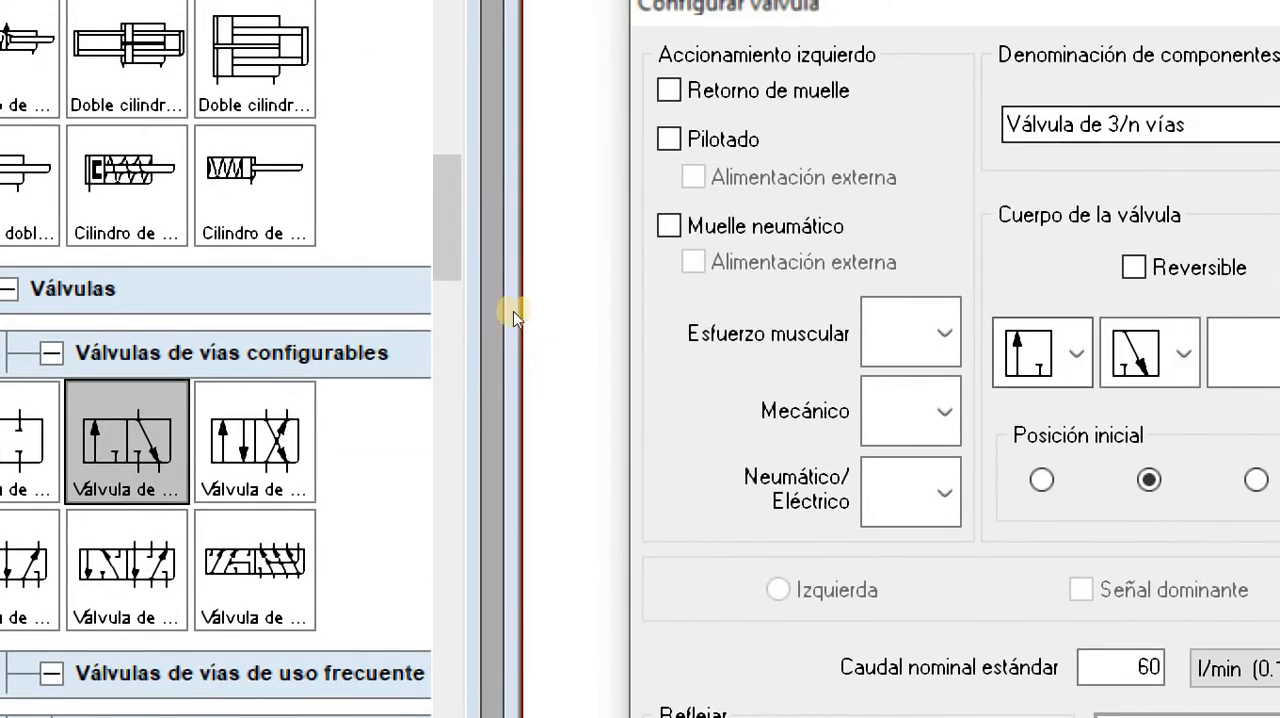
{"action": "left_click", "coordinate": [944, 333]}
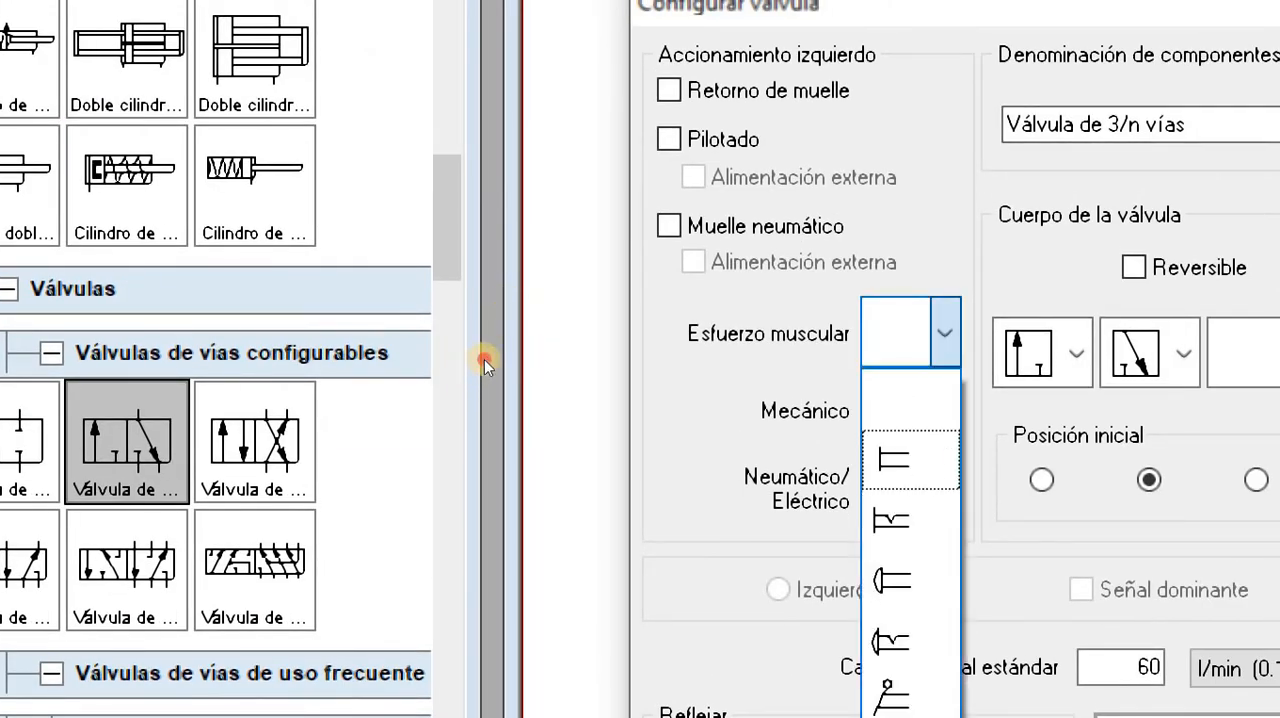
{"action": "left_click", "coordinate": [893, 459]}
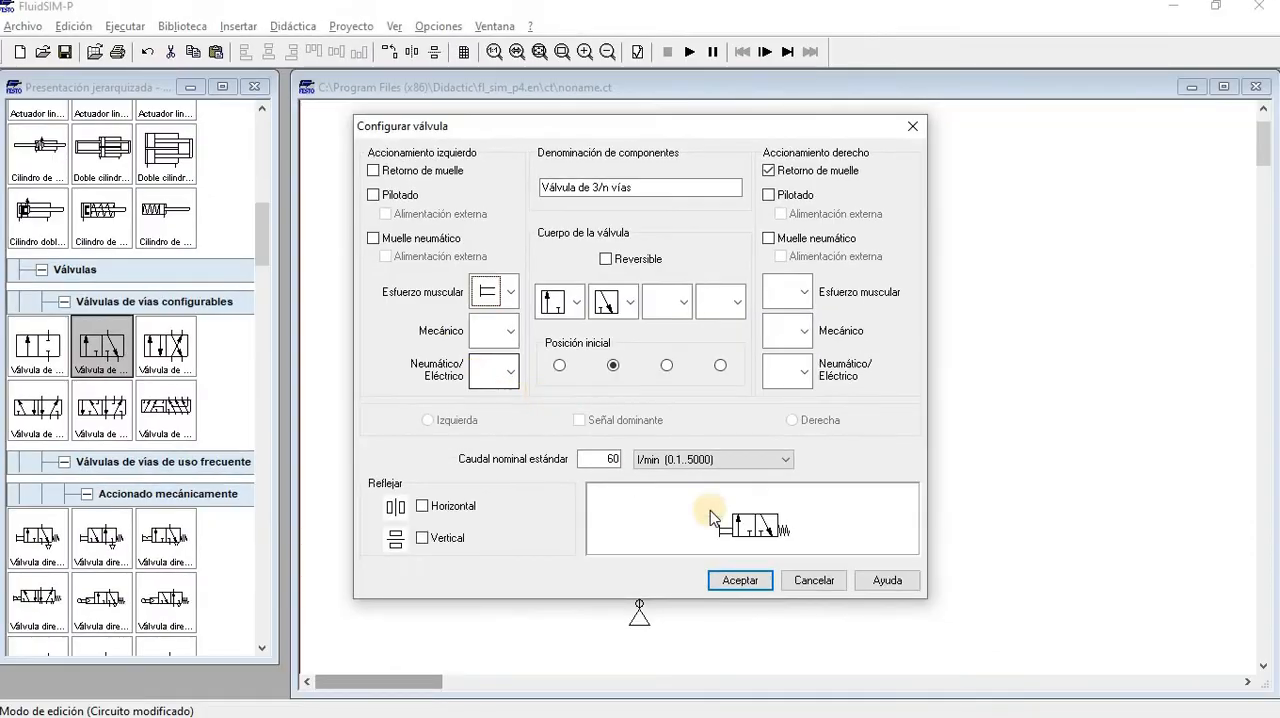
{"action": "left_click", "coordinate": [740, 581]}
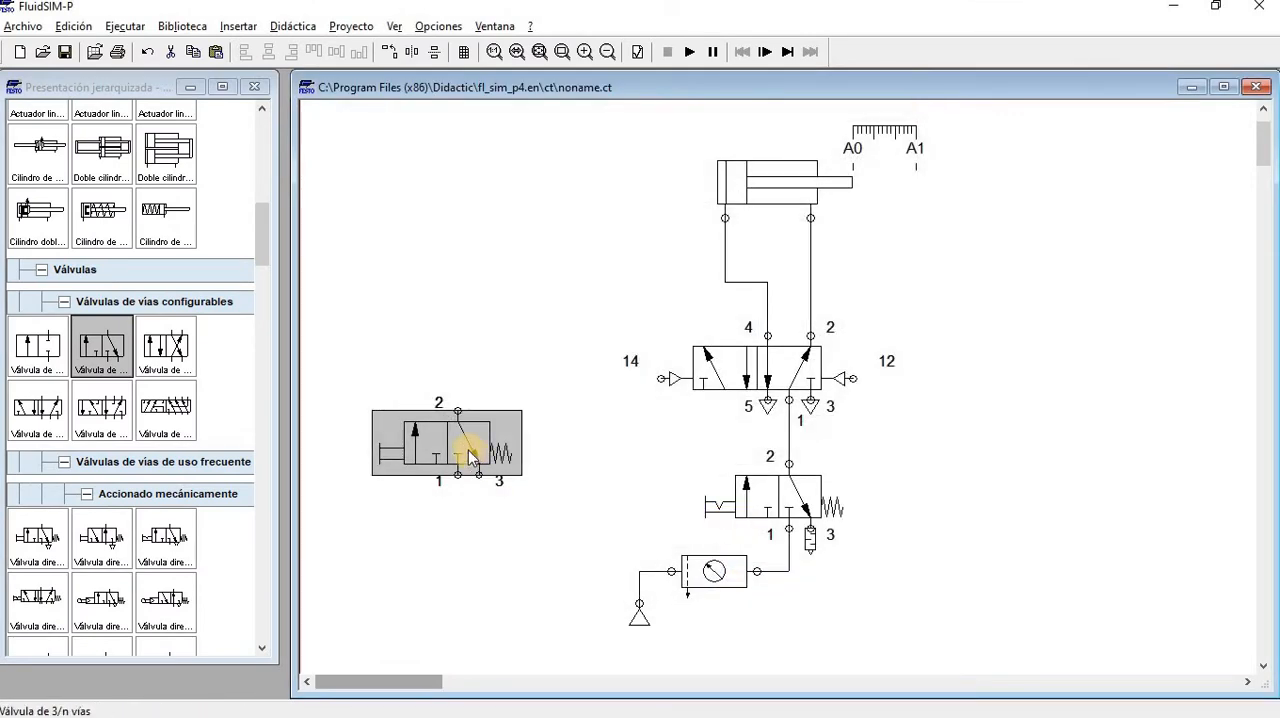
Move the pushbutton valve closer to the circuit and set its port 3 connection closure to the exhaust triangle with a stem
{"action": "left_click_drag", "start_coordinate": [470, 457], "coordinate": [513, 446]}
{"action": "double_click", "coordinate": [522, 464]}
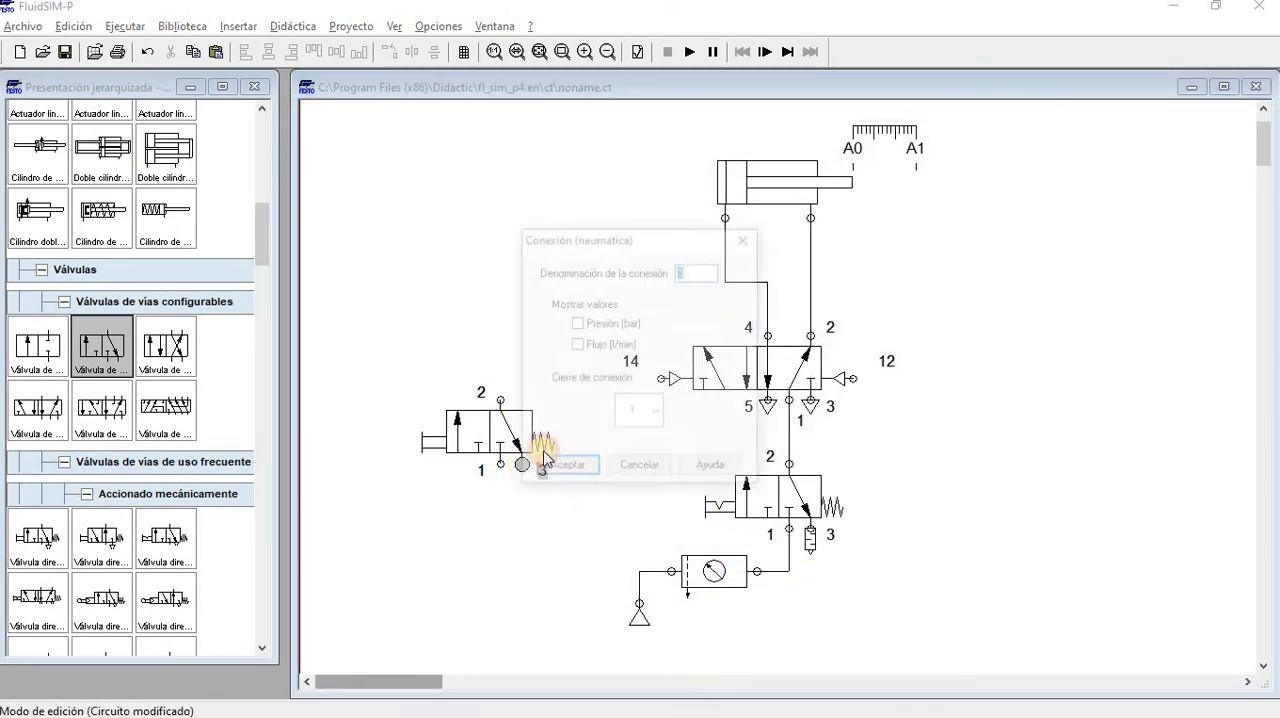
{"action": "left_click", "coordinate": [634, 418]}
{"action": "left_click", "coordinate": [634, 531]}
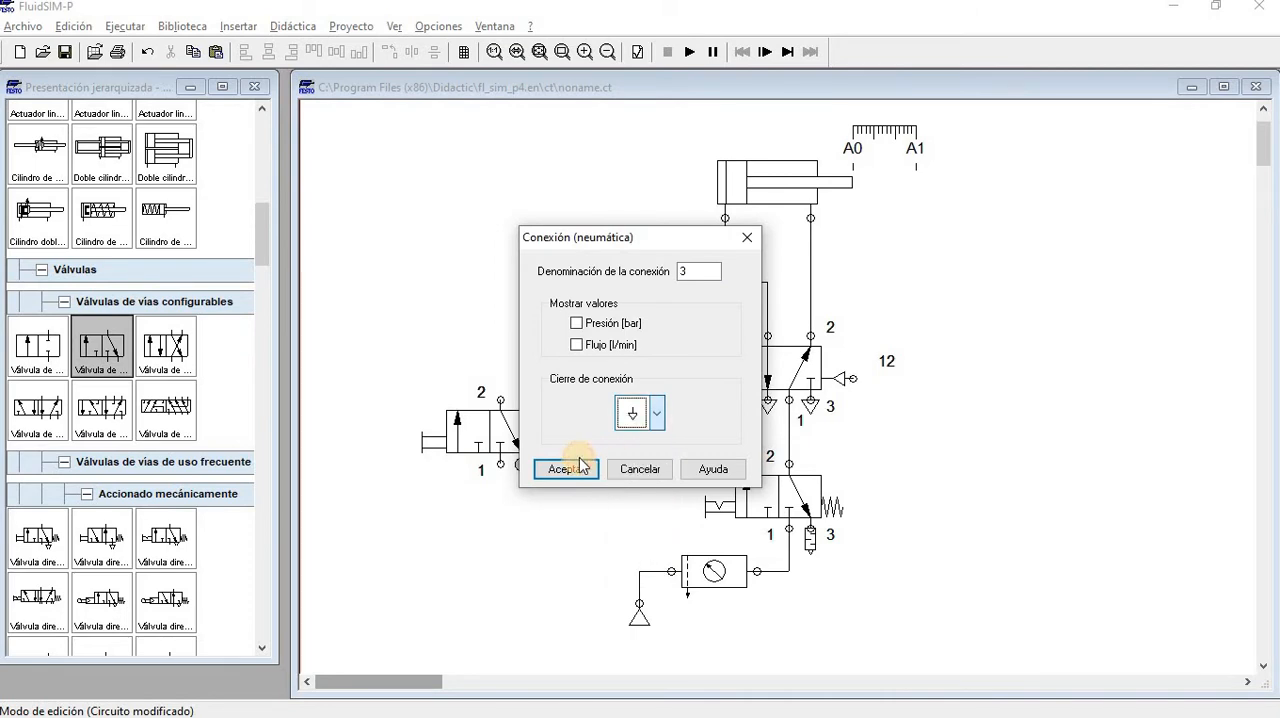
{"action": "left_click", "coordinate": [556, 467]}
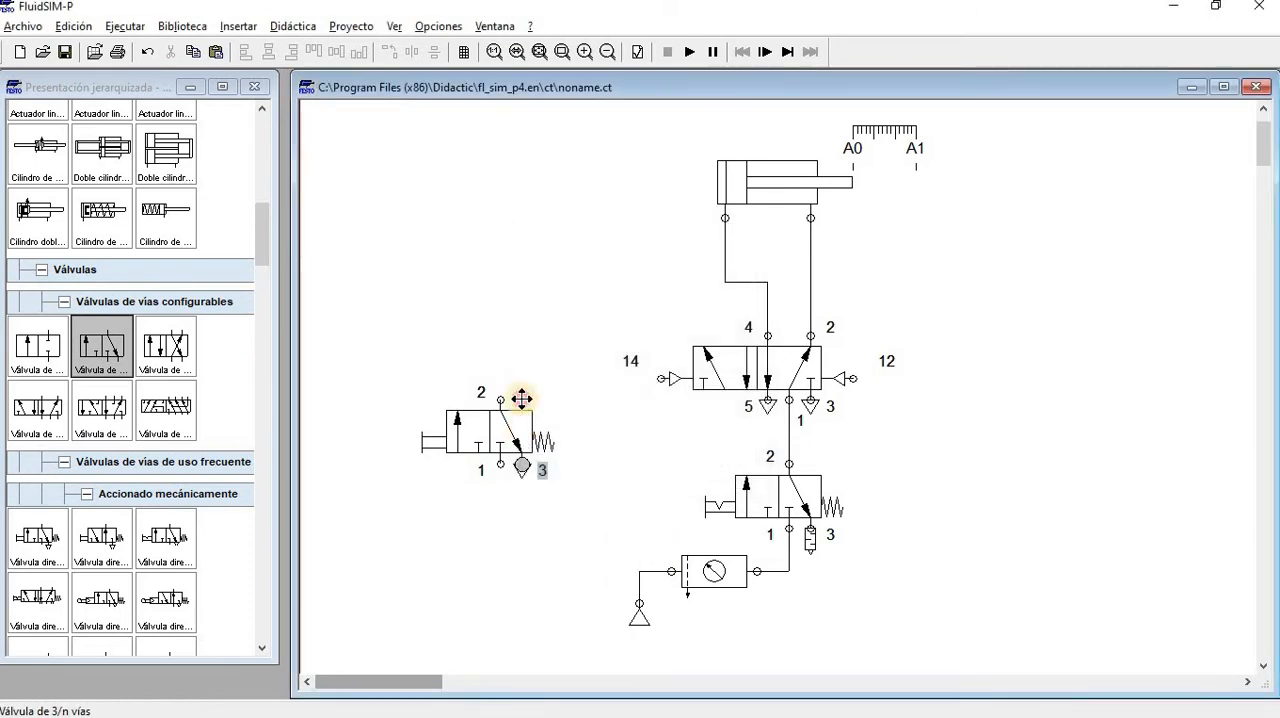
Connect the pushbutton valve's port 1 to the line feeding the 5/n-way valve, and ungroup the main circuit
{"action": "left_click_drag", "start_coordinate": [523, 397], "coordinate": [789, 452]}
{"action": "left_click", "coordinate": [623, 403]}
{"action": "right_click", "coordinate": [752, 440]}
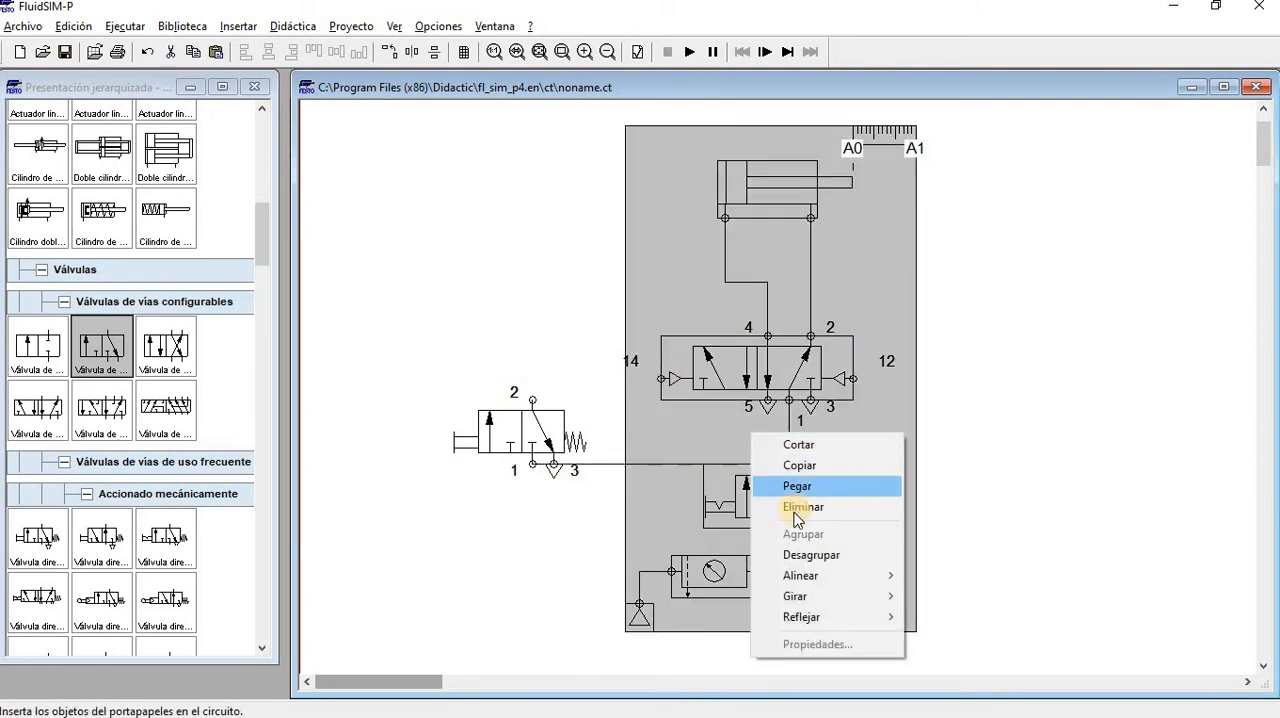
{"action": "left_click", "coordinate": [790, 551]}
{"action": "left_click", "coordinate": [570, 538]}
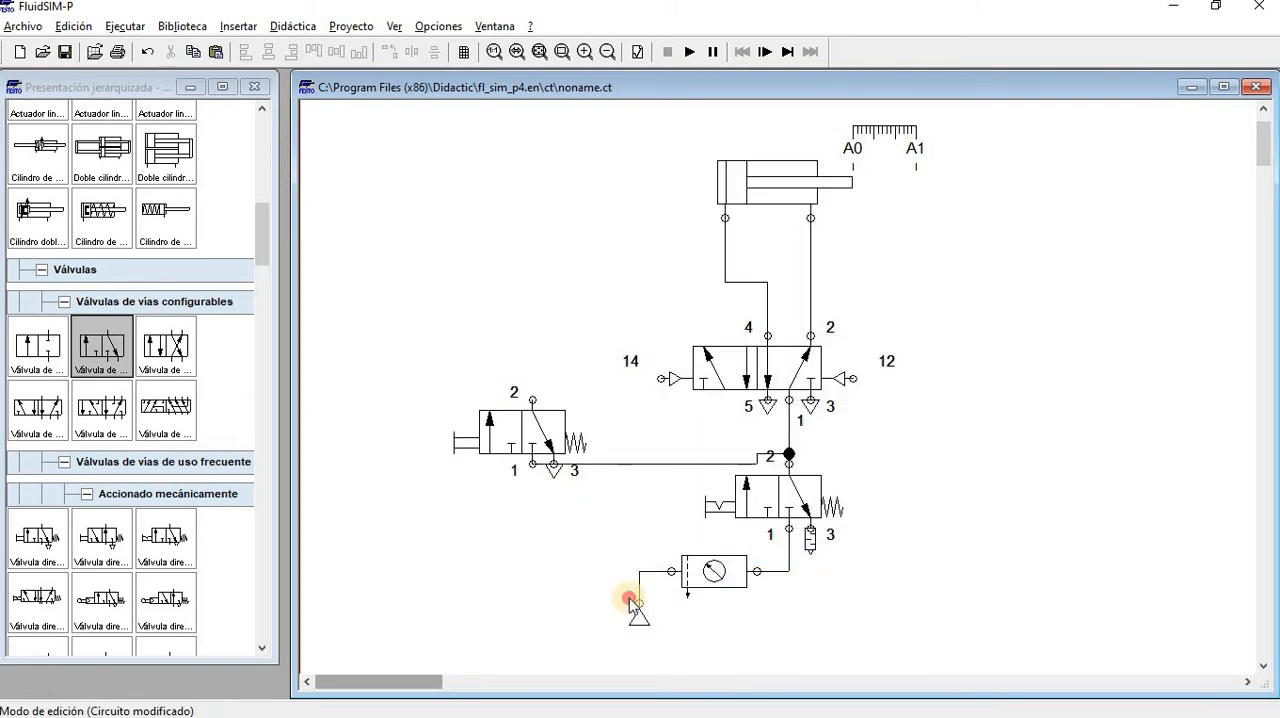
Move the air supply valve, service unit and air source lower, and shift the T-junction down the supply line
{"action": "left_click_drag", "start_coordinate": [552, 634], "coordinate": [848, 463]}
{"action": "left_click_drag", "start_coordinate": [798, 502], "coordinate": [797, 576]}
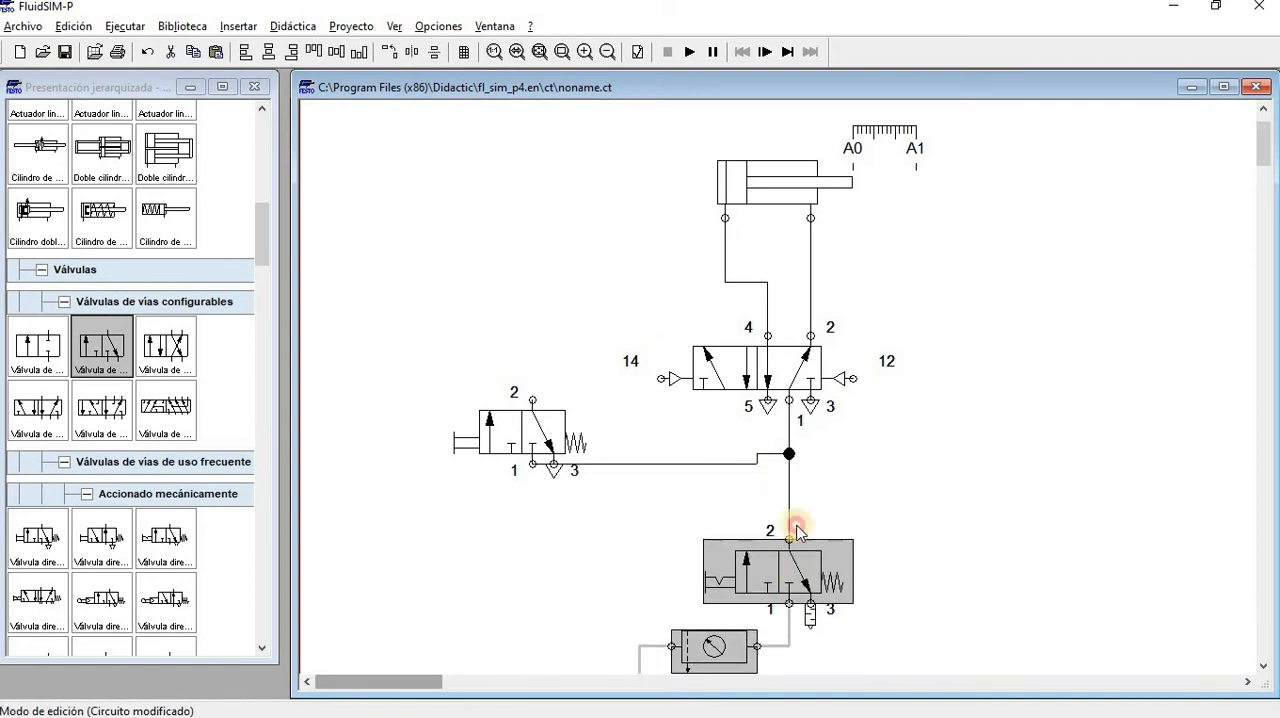
{"action": "left_click_drag", "start_coordinate": [789, 457], "coordinate": [786, 501]}
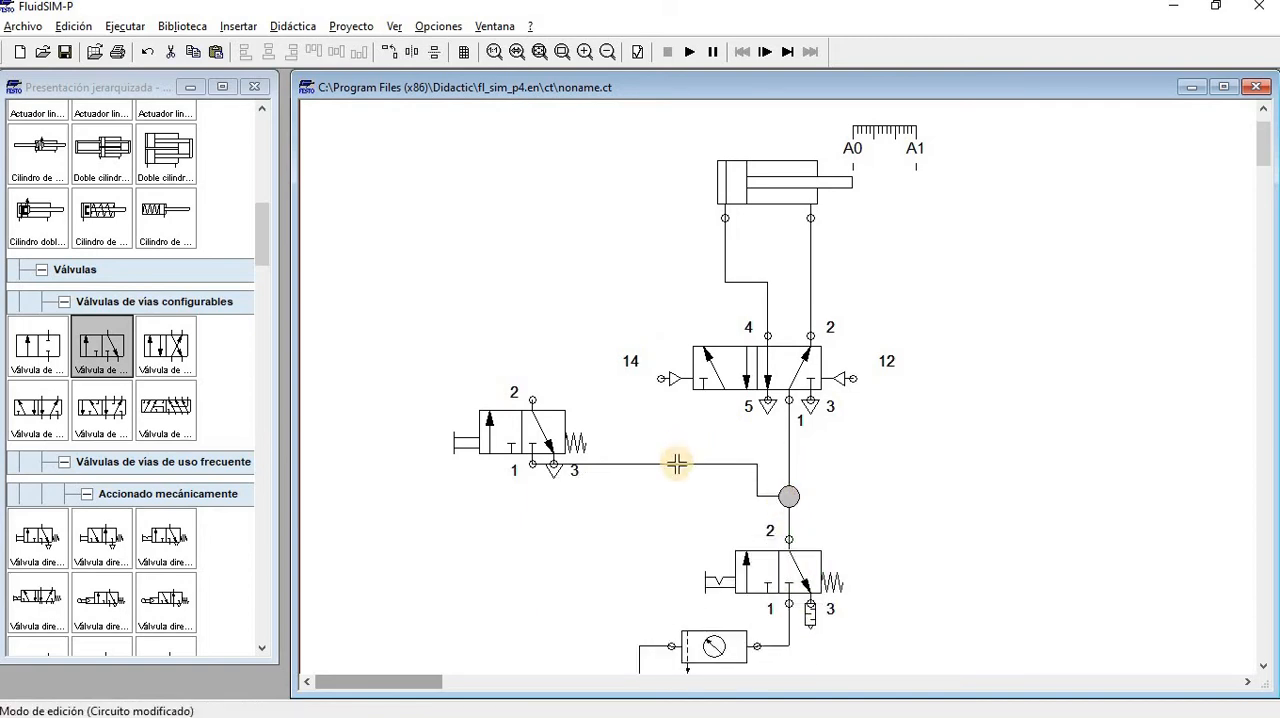
Straighten the pushbutton valve's supply line level with the T-junction, and connect its port 2 to pilot connection 14
{"action": "left_click_drag", "start_coordinate": [677, 463], "coordinate": [670, 494]}
{"action": "mouse_move", "coordinate": [583, 432]}
{"action": "left_mouse_down"}
{"action": "mouse_move", "coordinate": [637, 432]}
{"action": "mouse_move", "coordinate": [660, 378]}
{"action": "left_mouse_up"}
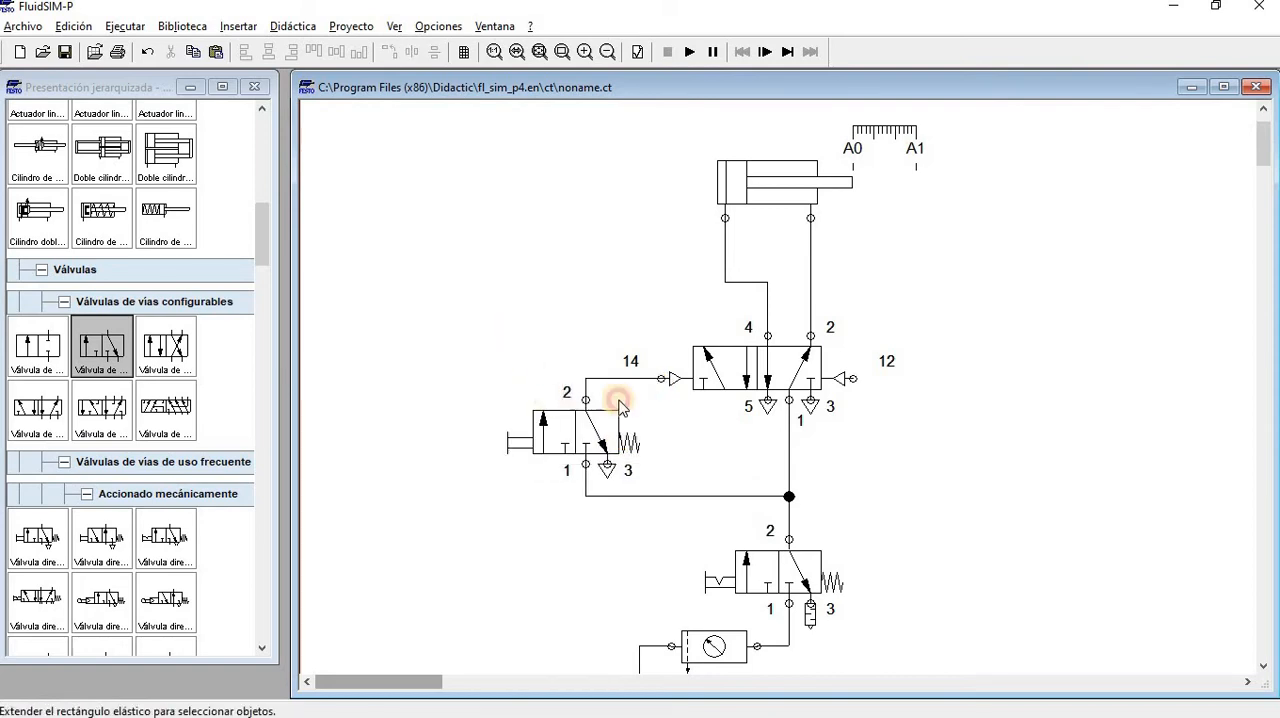
Duplicate the pushbutton valve connected to pilot connection 14
{"action": "left_click", "coordinate": [565, 434]}
{"action": "right_click", "coordinate": [572, 432]}
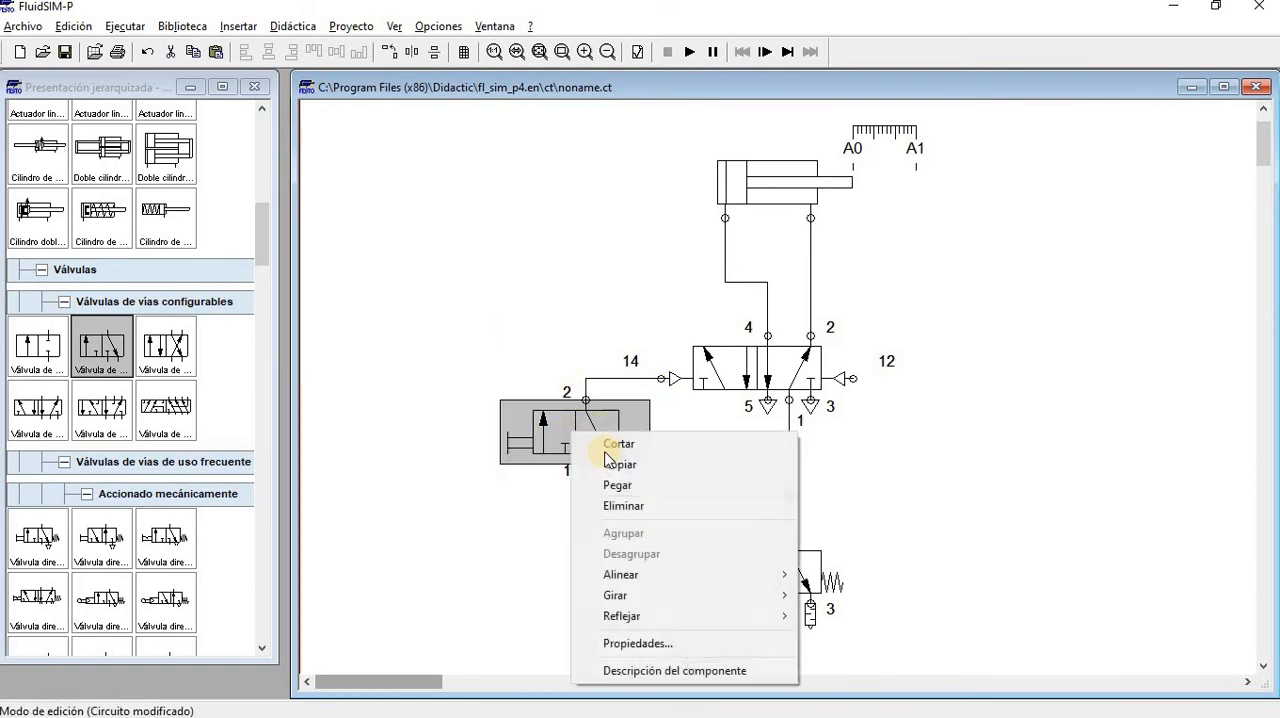
{"action": "left_click", "coordinate": [620, 464]}
{"action": "right_click", "coordinate": [456, 434]}
{"action": "left_click", "coordinate": [505, 491]}
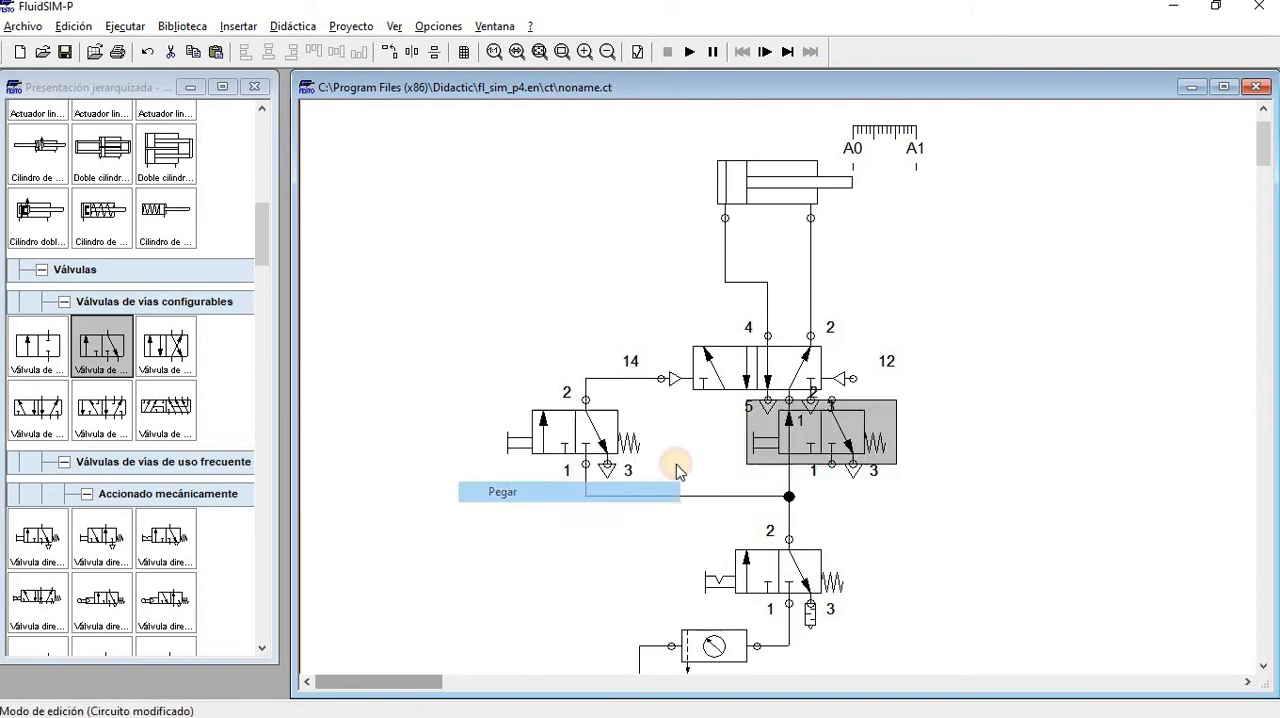
Place the duplicate valve left of the original, connecting its port 2 to the pilot 14 line and port 1 to the supply line
{"action": "left_click_drag", "start_coordinate": [797, 438], "coordinate": [586, 378]}
{"action": "mouse_move", "coordinate": [415, 485]}
{"action": "left_mouse_down"}
{"action": "mouse_move", "coordinate": [571, 498]}
{"action": "mouse_move", "coordinate": [415, 486]}
{"action": "left_mouse_up"}
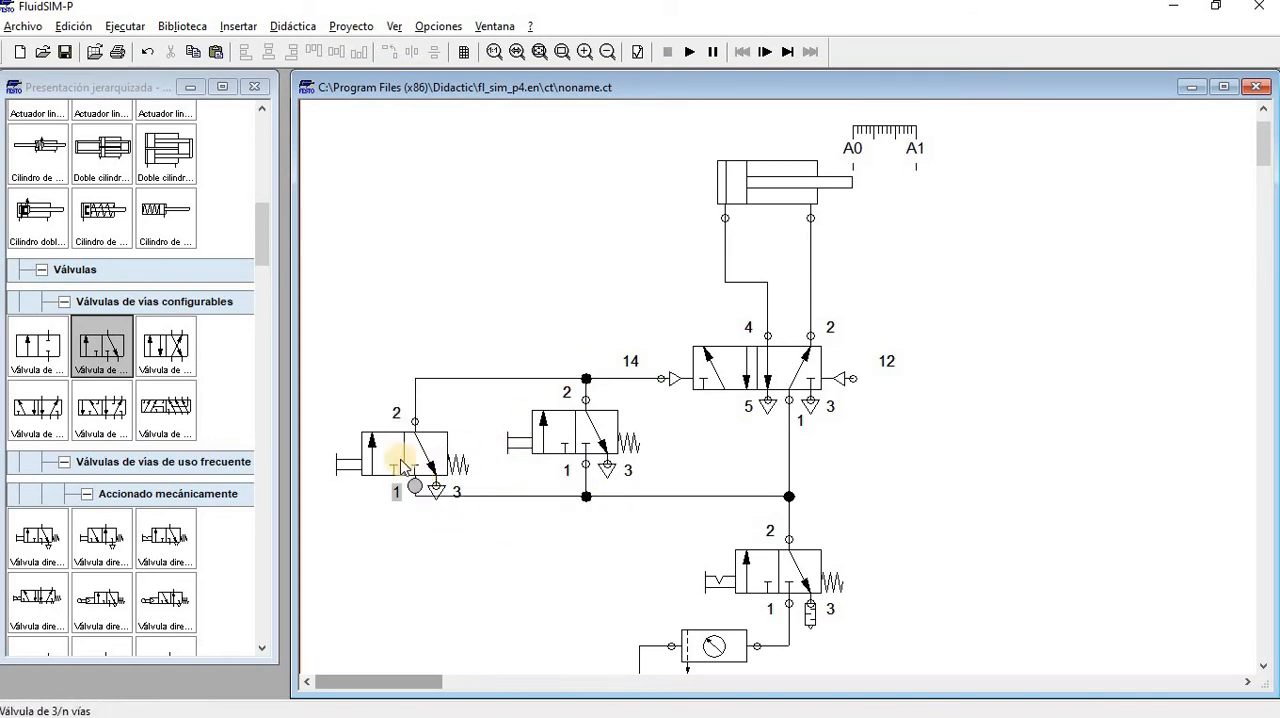
{"action": "left_click_drag", "start_coordinate": [416, 440], "coordinate": [412, 420]}
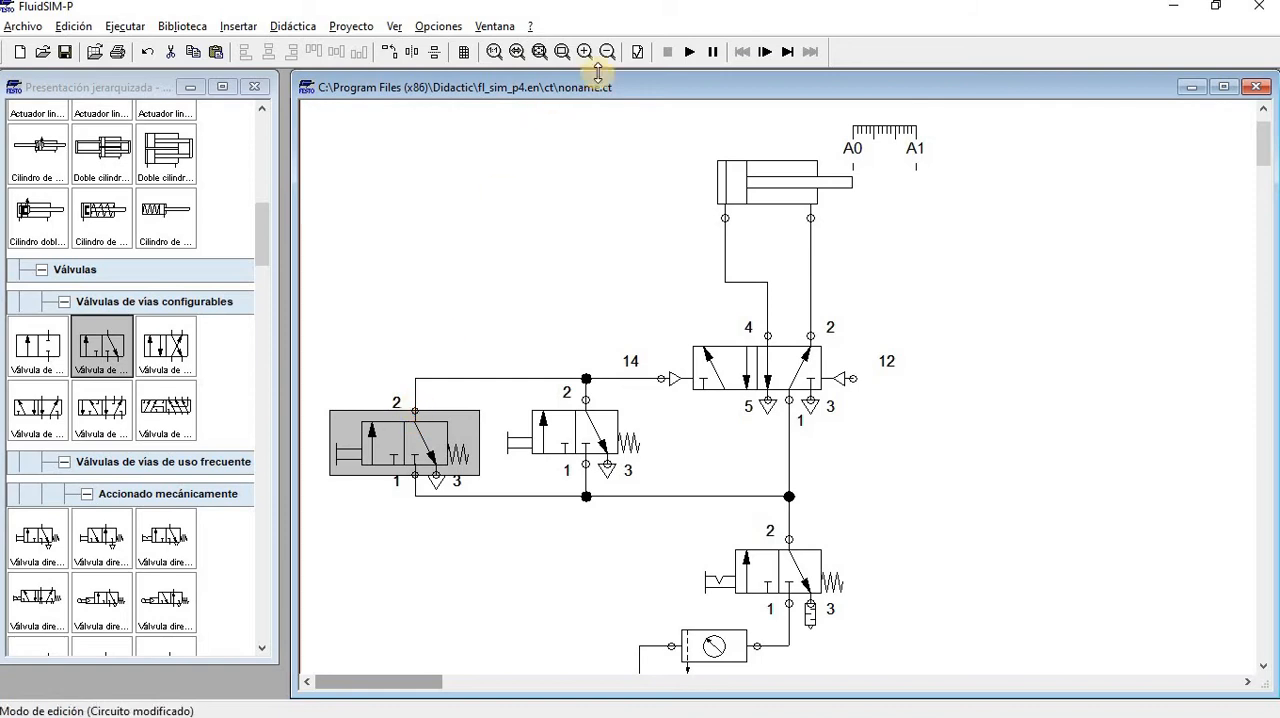
Simulate the circuit with the supply valve open, operate the pushbutton valves to check the air flow, and stop the simulation
{"action": "left_click", "coordinate": [685, 54]}
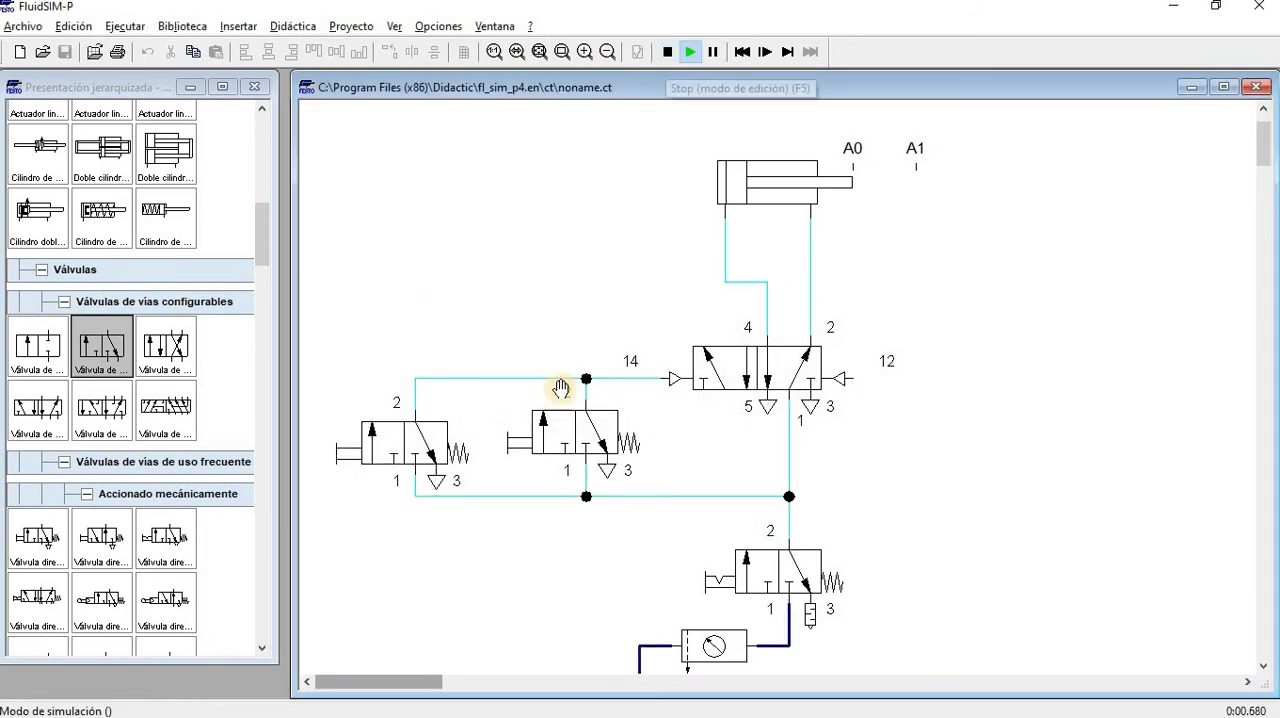
{"action": "left_click", "coordinate": [828, 560]}
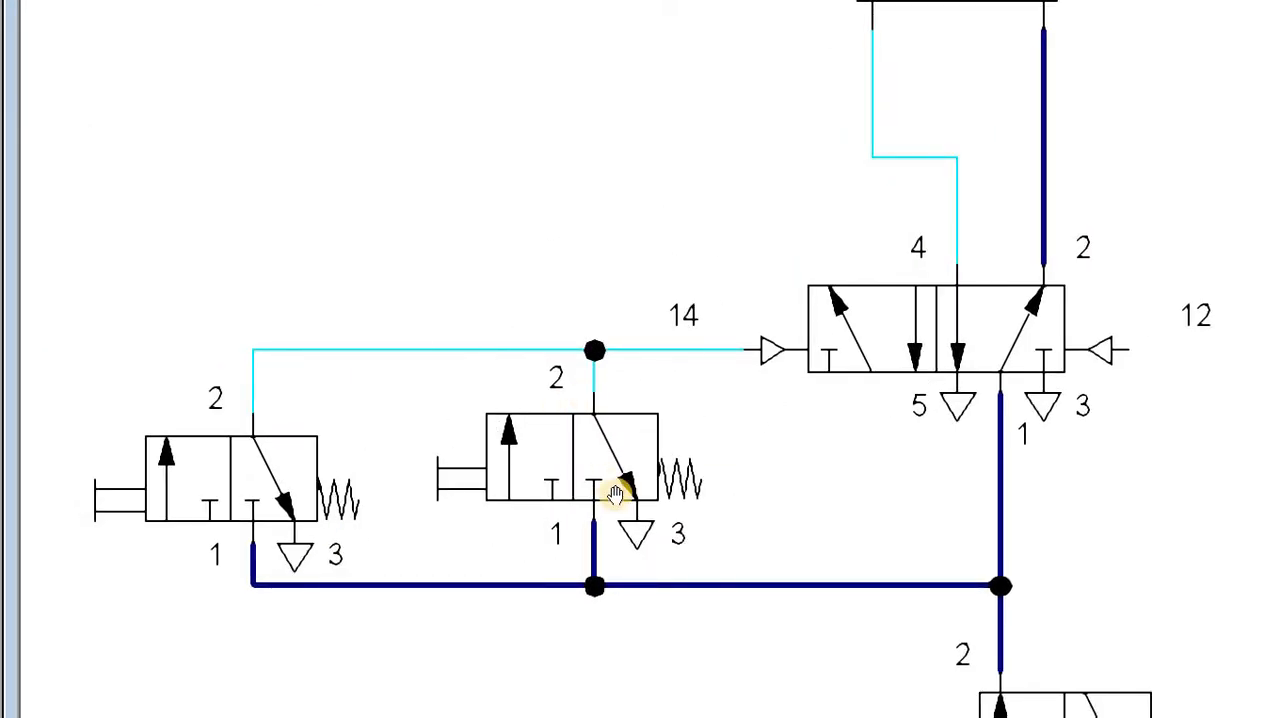
{"action": "left_click", "coordinate": [405, 445]}
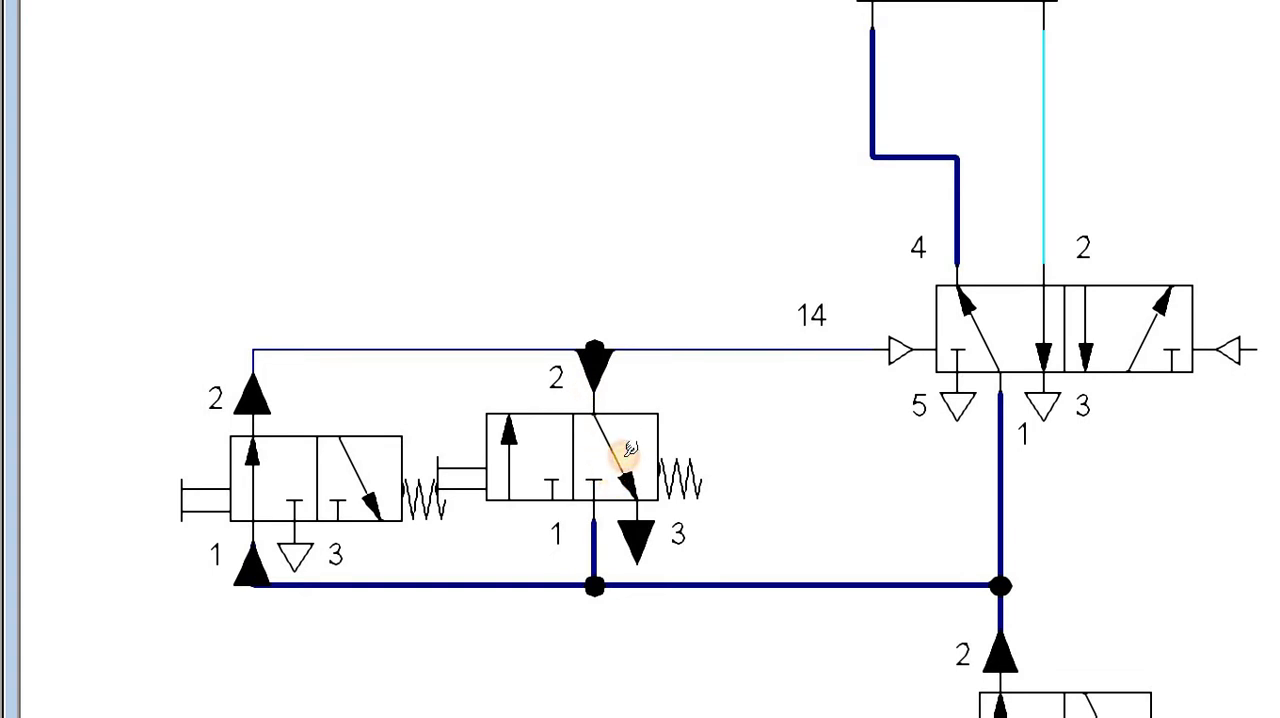
{"action": "left_click_drag", "start_coordinate": [625, 454], "coordinate": [619, 457]}
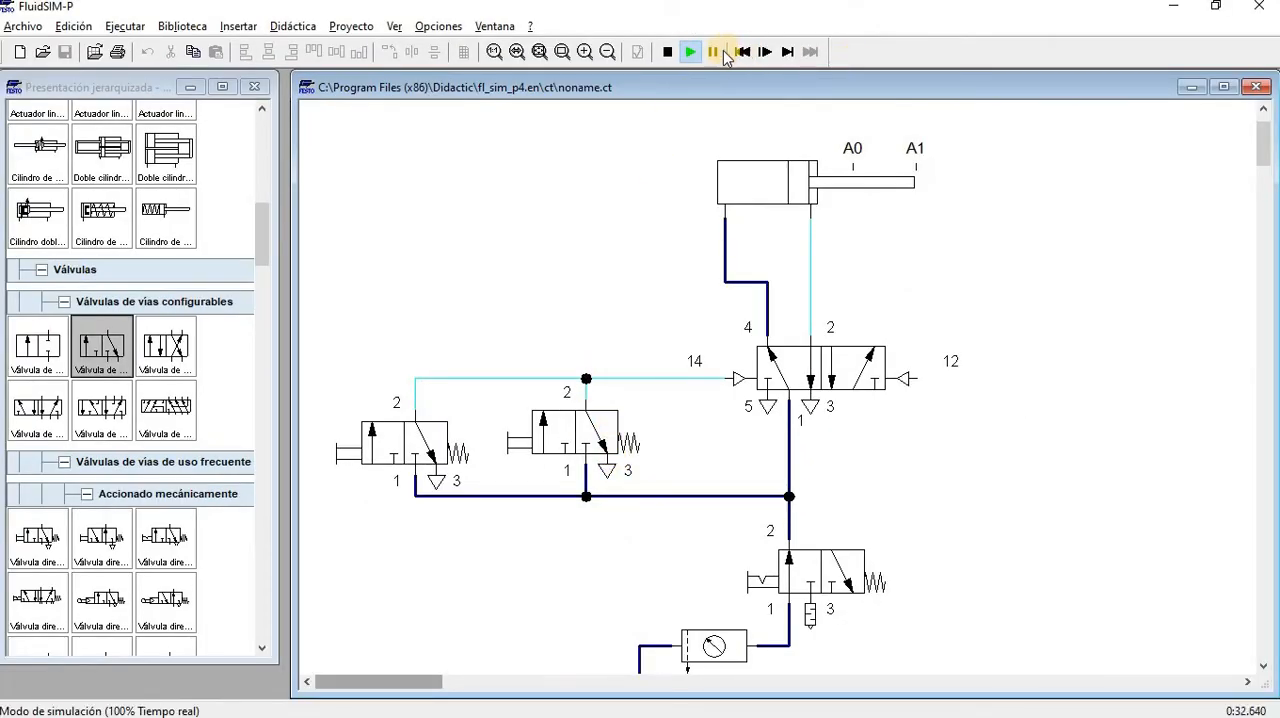
{"action": "left_click", "coordinate": [668, 52]}
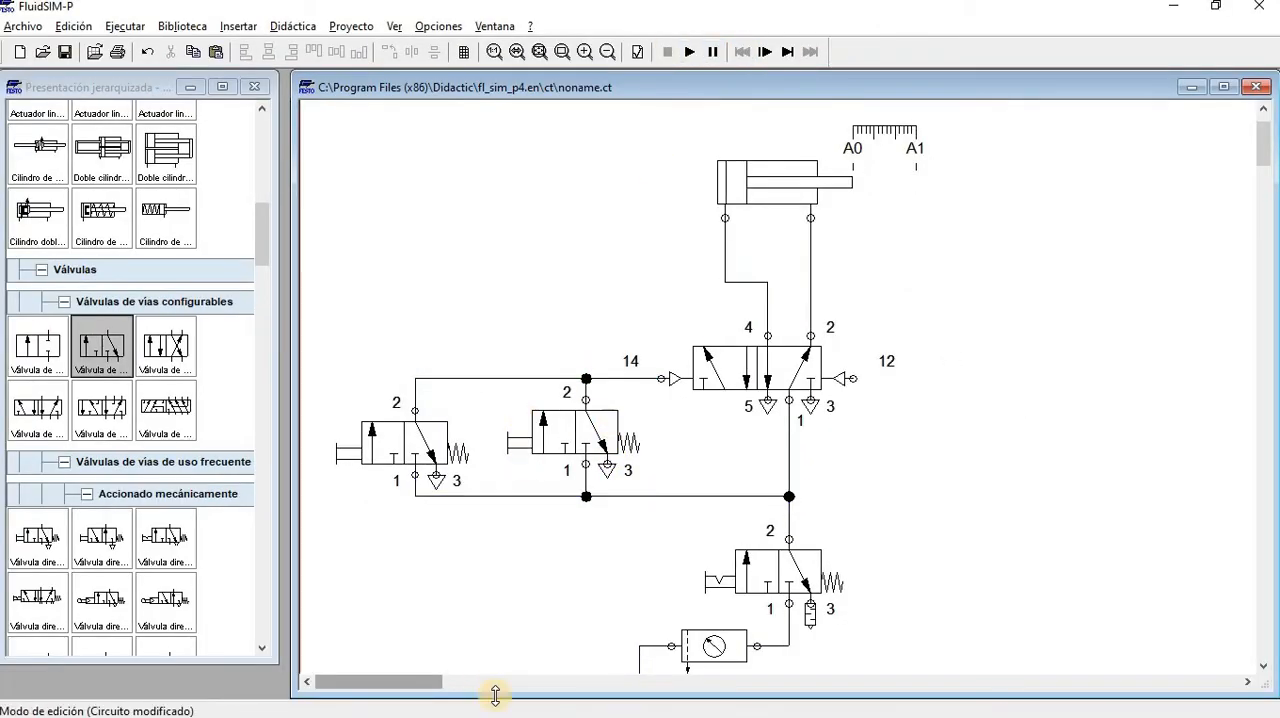
Delete the T-junction joining the pushbutton valves' outlets and place a shuttle valve (Válvula selectora) above the two valves
{"action": "left_click_drag", "start_coordinate": [578, 378], "coordinate": [581, 377]}
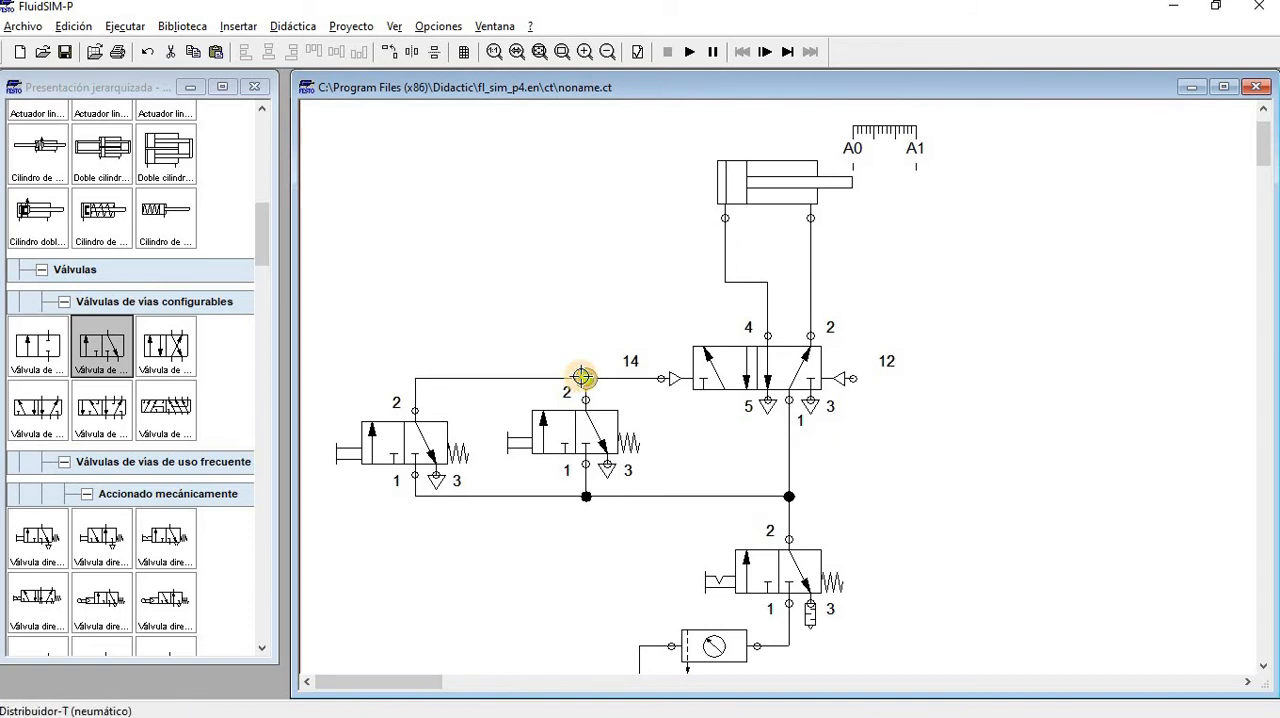
{"action": "key", "text": "Delete"}
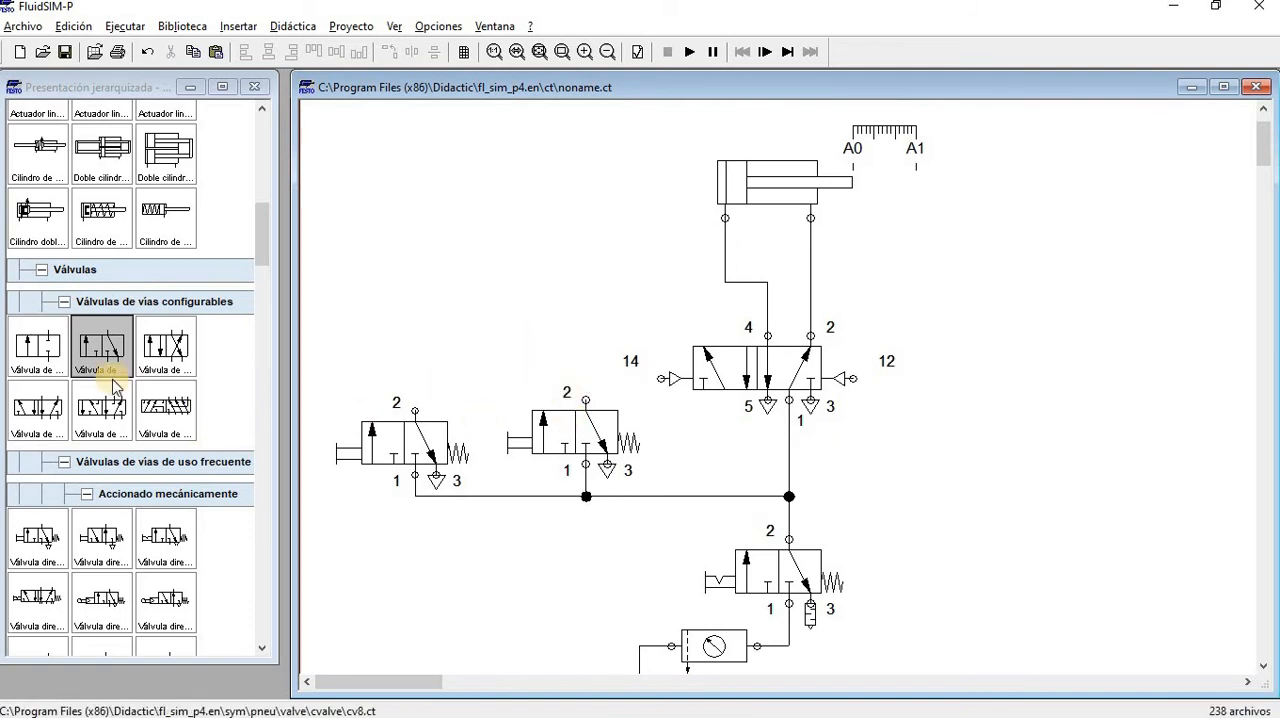
{"action": "scroll", "coordinate": [145, 495], "scroll_direction": "down", "scroll_amount": 3}
{"action": "scroll", "coordinate": [138, 500], "scroll_direction": "down", "scroll_amount": 10}
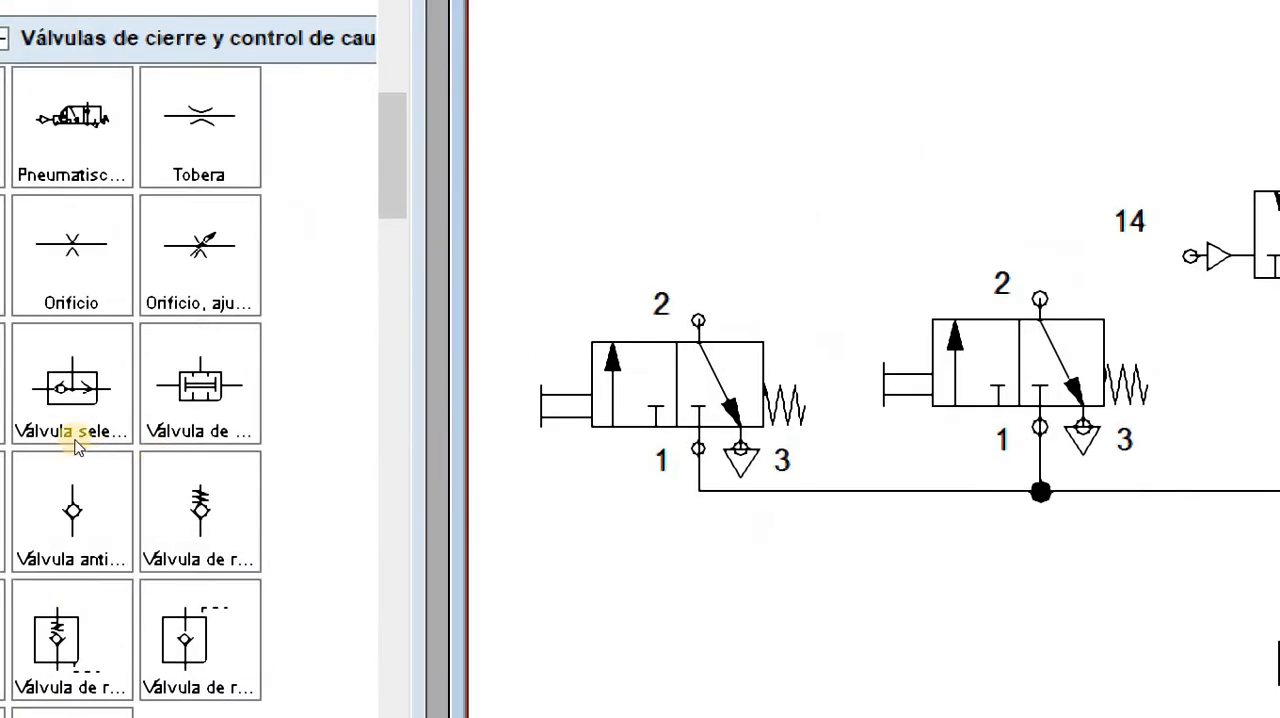
{"action": "left_click", "coordinate": [92, 458]}
{"action": "left_click_drag", "start_coordinate": [102, 461], "coordinate": [534, 244]}
{"action": "scroll", "coordinate": [655, 565], "scroll_direction": "up", "scroll_amount": 3}
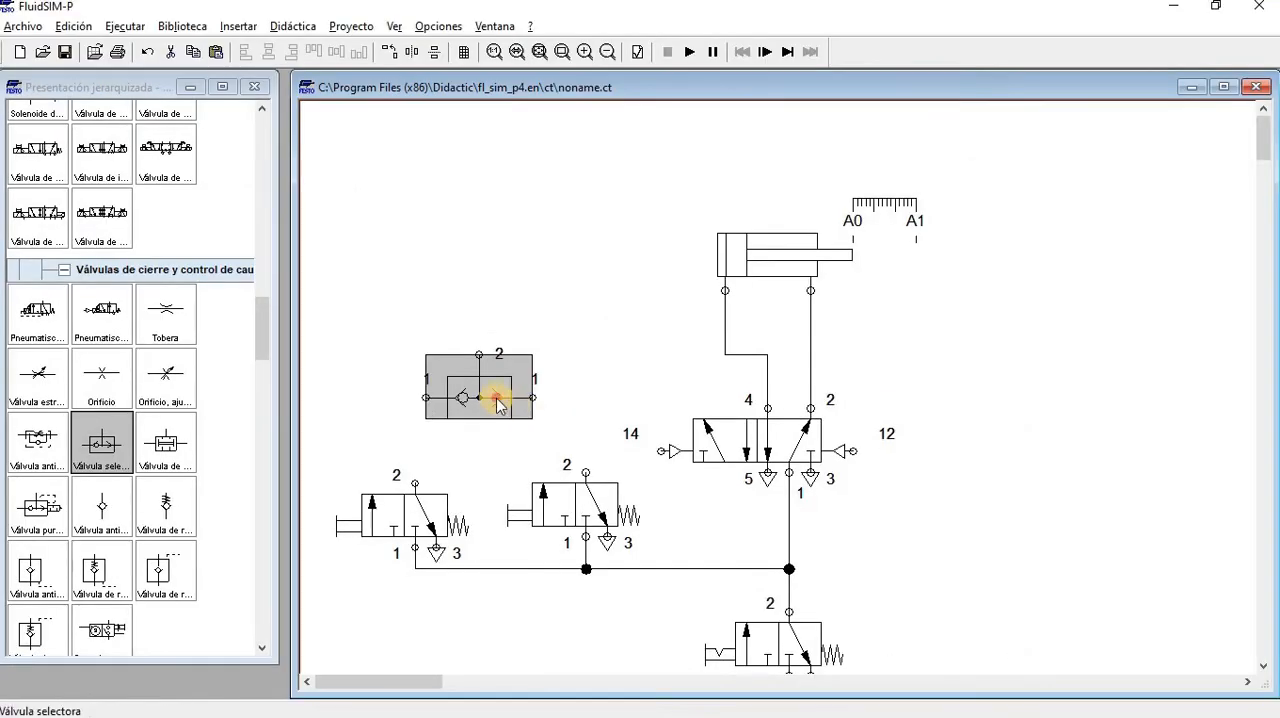
{"action": "left_click_drag", "start_coordinate": [758, 377], "coordinate": [765, 399]}
{"action": "left_click_drag", "start_coordinate": [501, 411], "coordinate": [508, 412]}
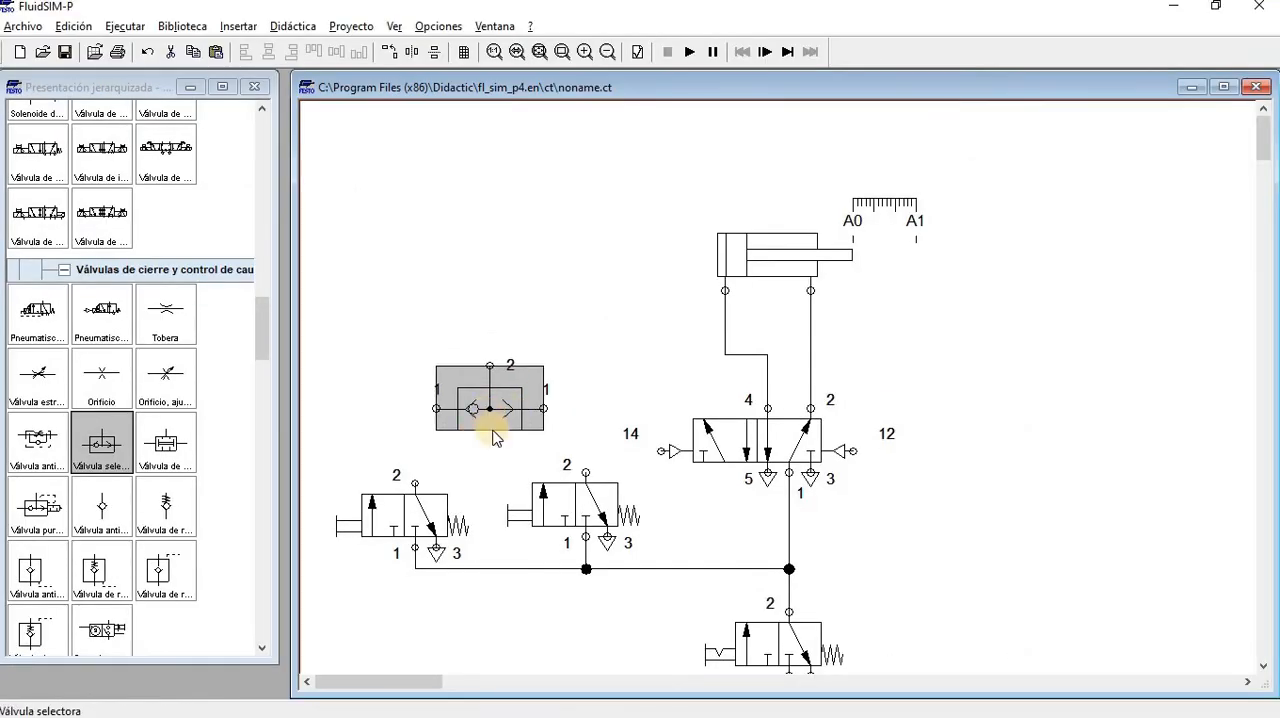
Connect port 2 of each pushbutton valve to the shuttle valve's port 1 inlet on the same side
{"action": "scroll", "coordinate": [498, 438], "scroll_direction": "up", "scroll_amount": 2}
{"action": "scroll", "coordinate": [674, 480], "scroll_direction": "down", "scroll_amount": 5}
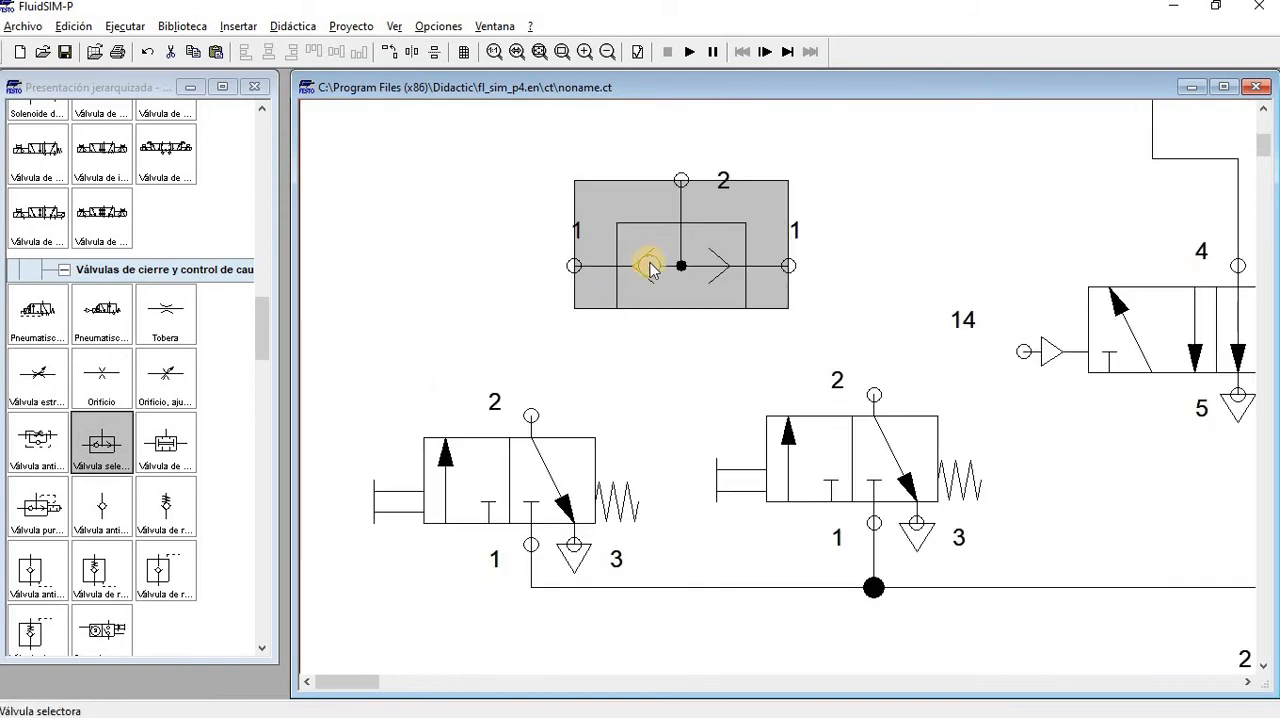
{"action": "key", "text": "ctrl"}
{"action": "key", "text": "ctrl"}
{"action": "key", "text": "ctrl"}
{"action": "left_click", "coordinate": [658, 301]}
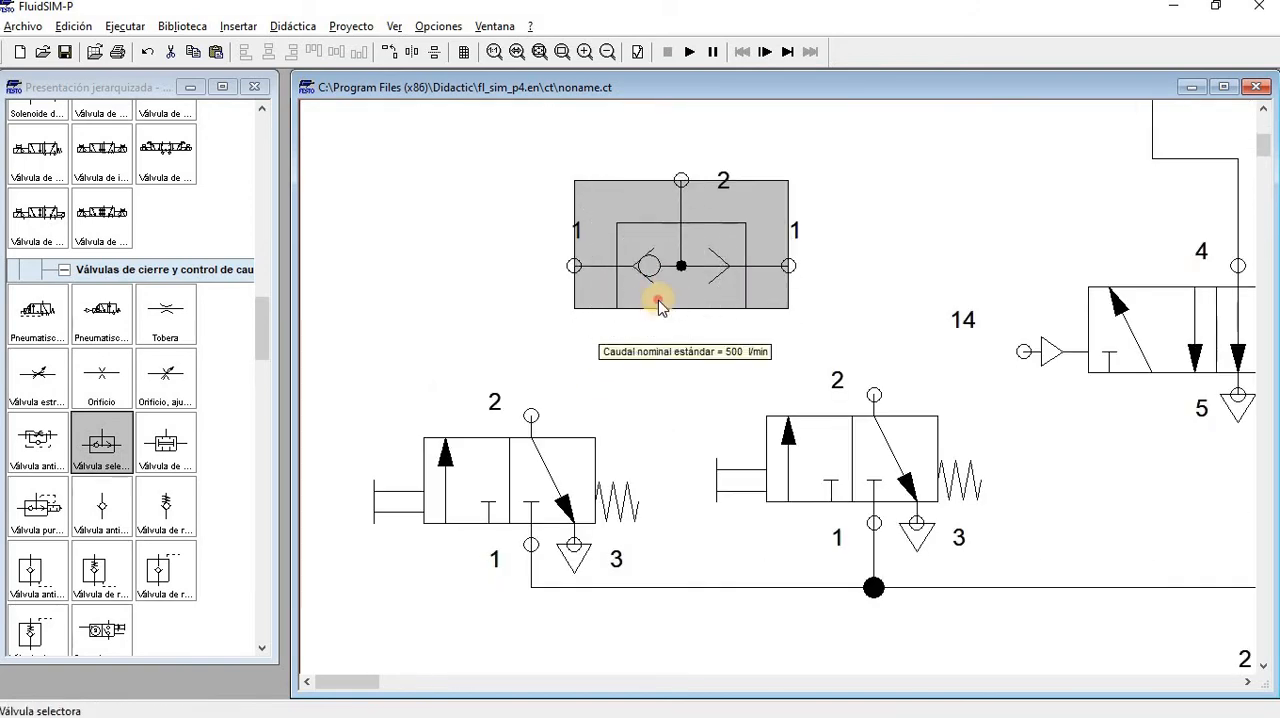
{"action": "left_click_drag", "start_coordinate": [530, 400], "coordinate": [570, 265]}
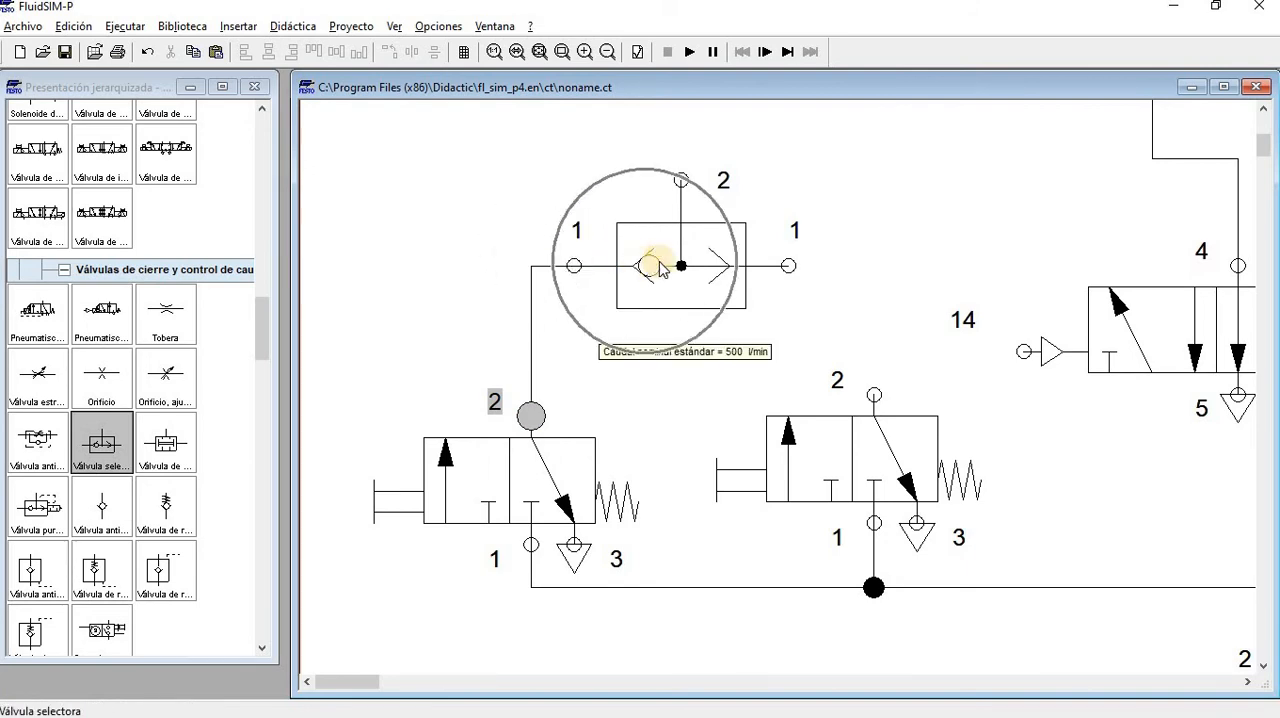
{"action": "left_click_drag", "start_coordinate": [868, 385], "coordinate": [793, 266]}
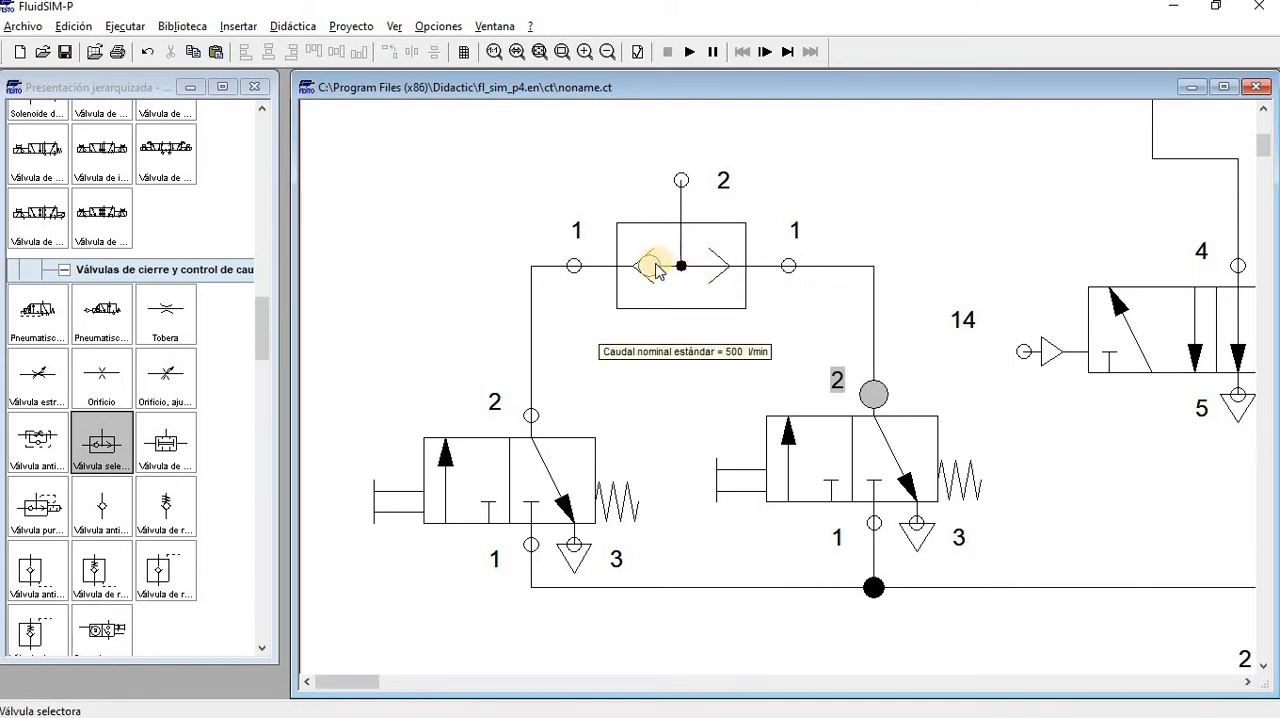
Connect the shuttle valve's port 2 to pilot connection 14 and raise the line's horizontal segment above the port
{"action": "key", "text": "ctrl"}
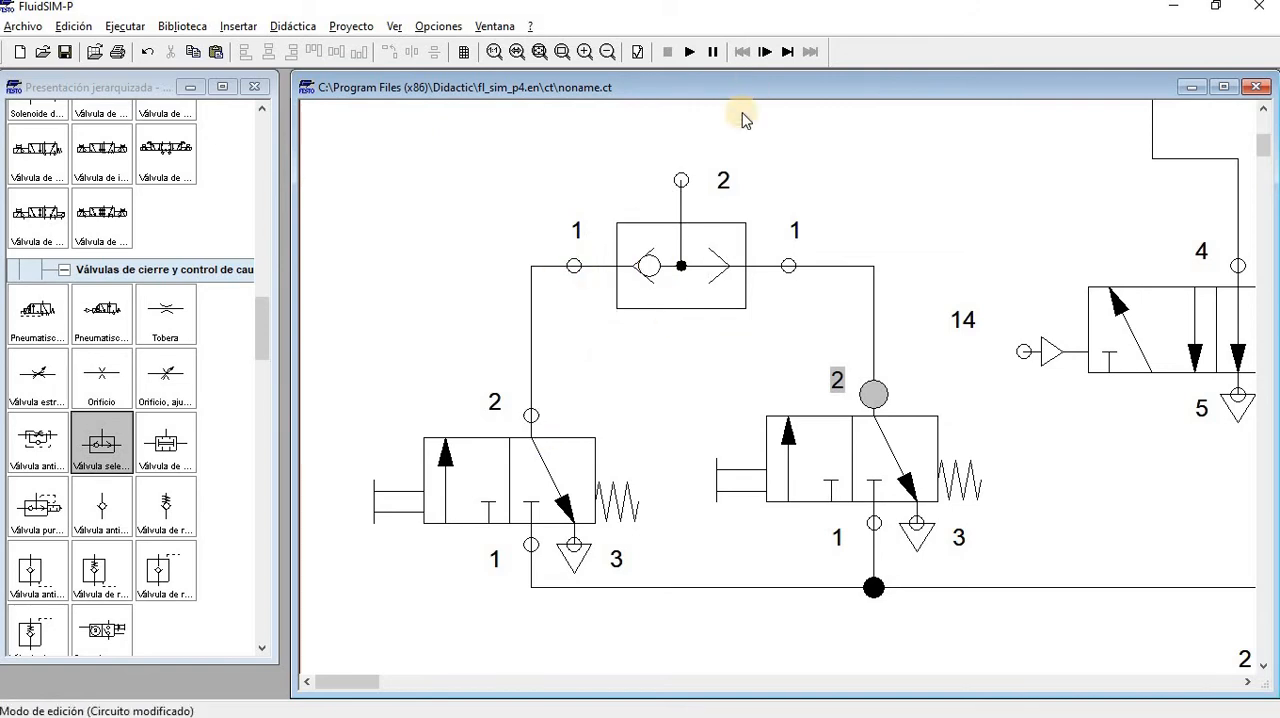
{"action": "left_click_drag", "start_coordinate": [681, 180], "coordinate": [980, 255]}
{"action": "key", "text": "ctrl"}
{"action": "left_click_drag", "start_coordinate": [1023, 346], "coordinate": [1023, 346]}
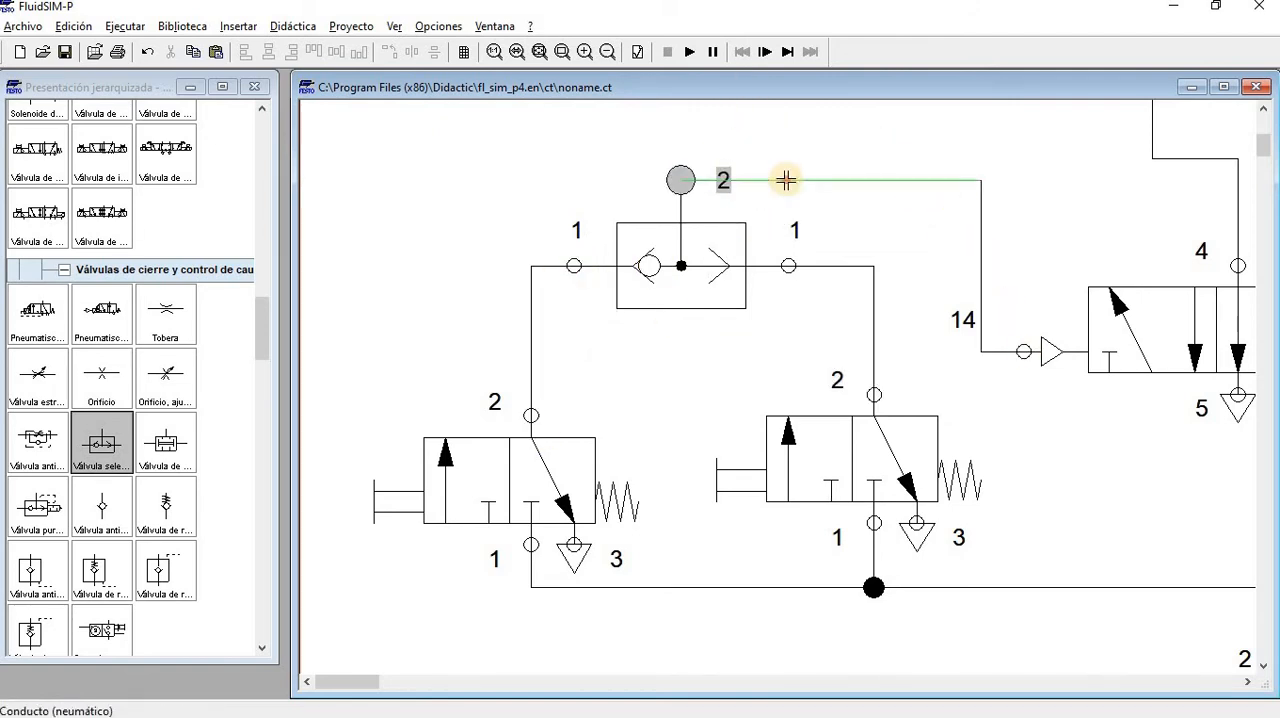
{"action": "left_click_drag", "start_coordinate": [786, 180], "coordinate": [771, 137]}
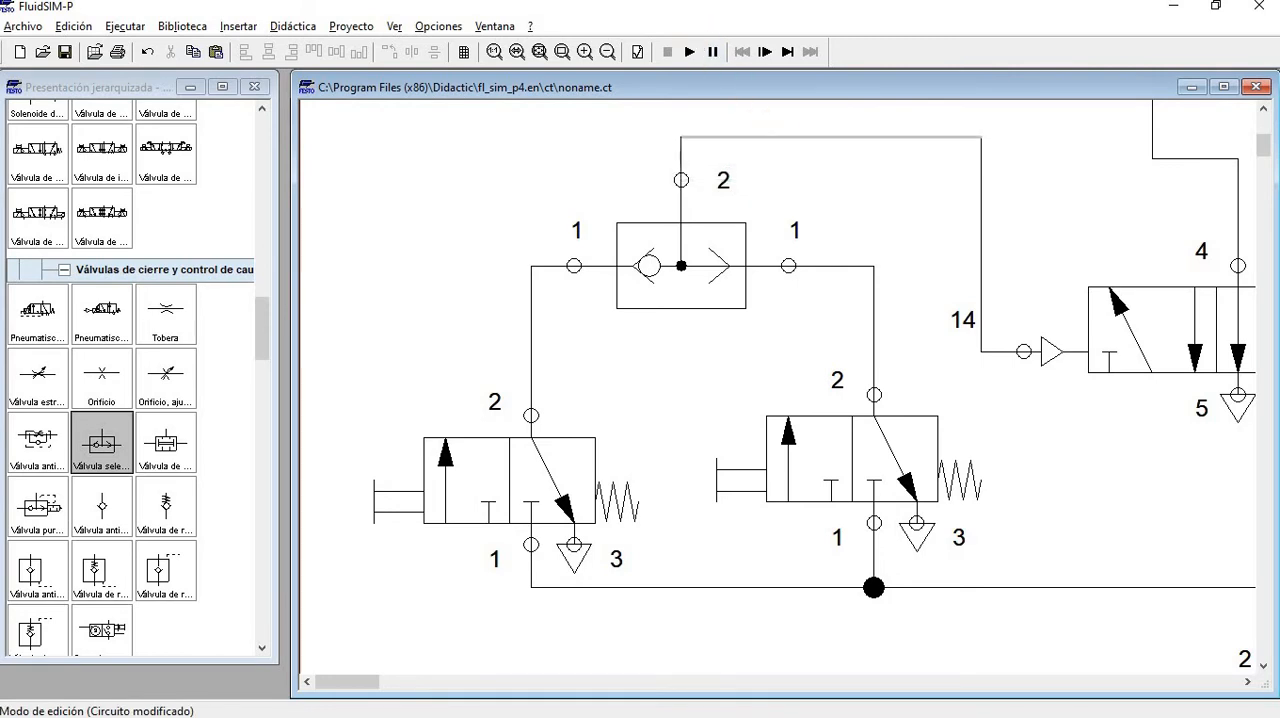
Simulate the circuit despite the open connections, open the supply valve, operate the left pushbutton valve, and stop the simulation
{"action": "left_click", "coordinate": [540, 52]}
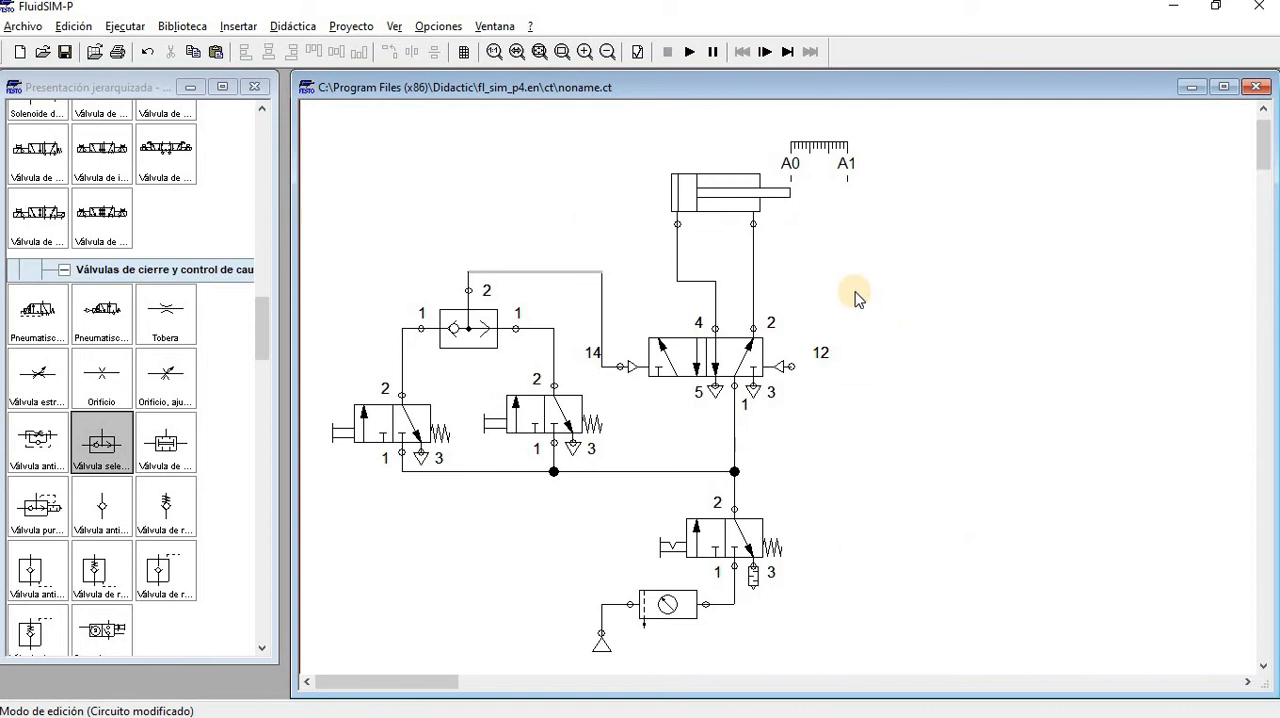
{"action": "left_click", "coordinate": [688, 55]}
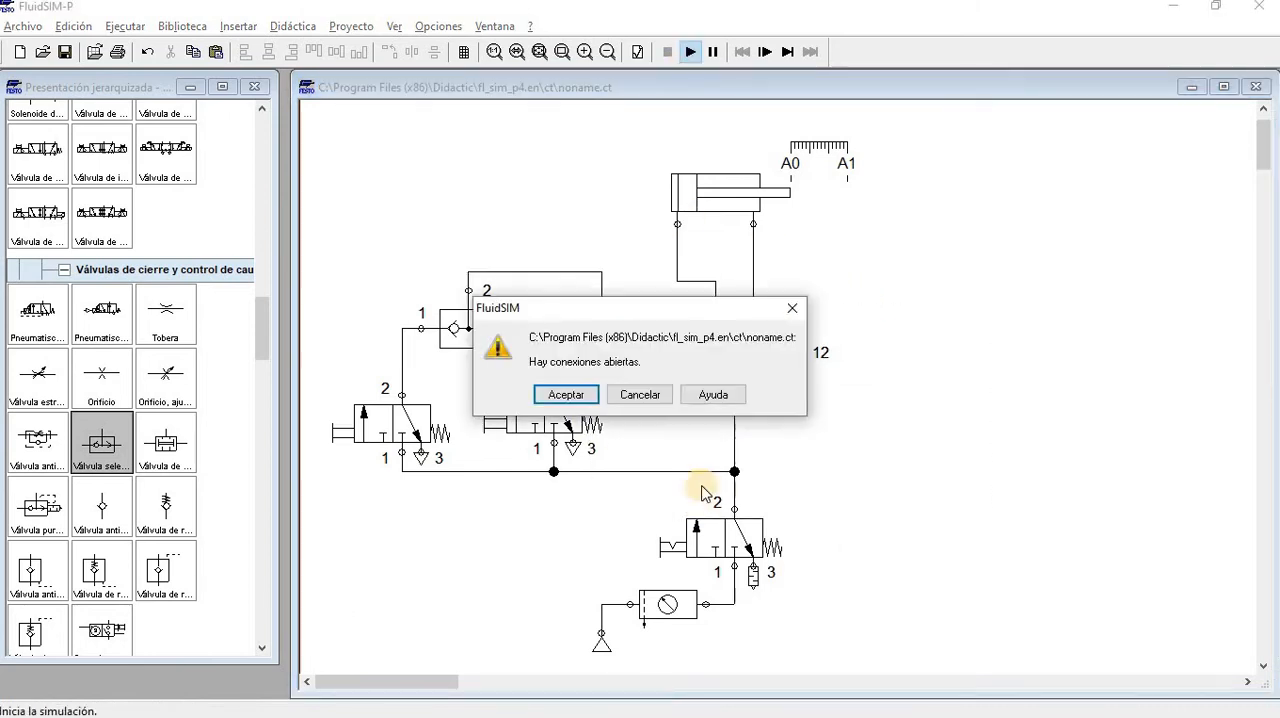
{"action": "key", "text": "Return"}
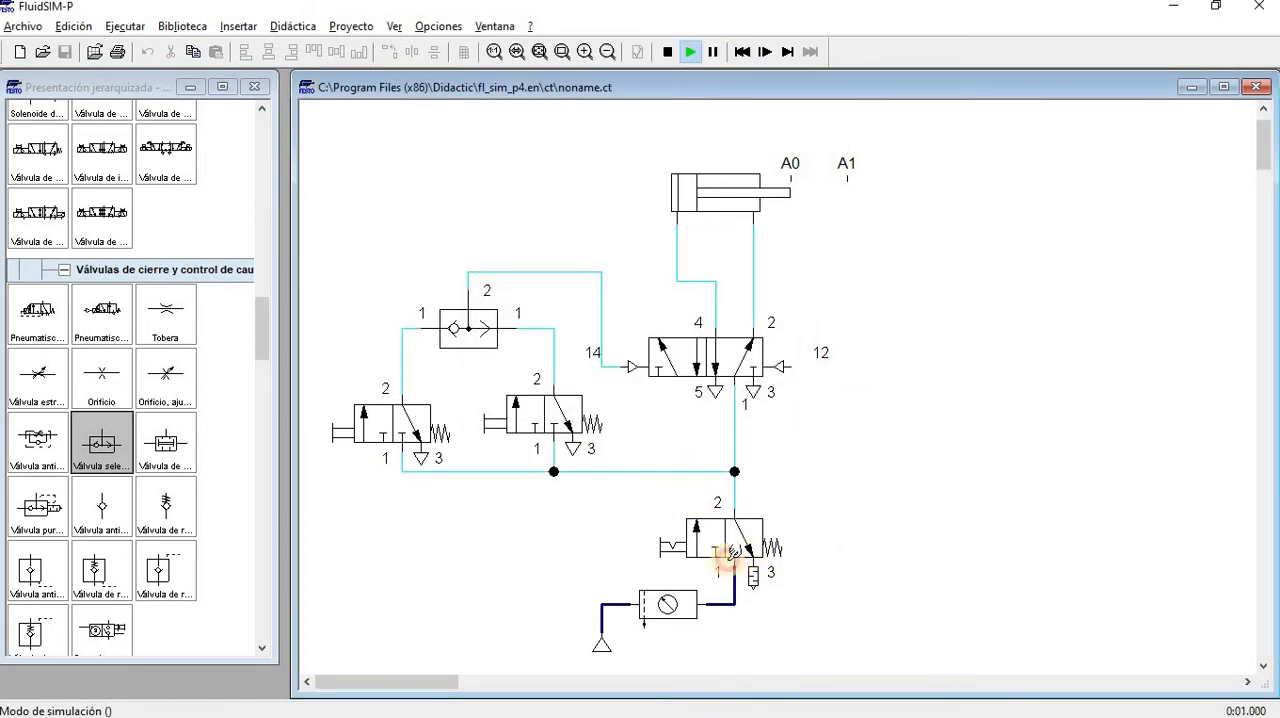
{"action": "left_click", "coordinate": [733, 553]}
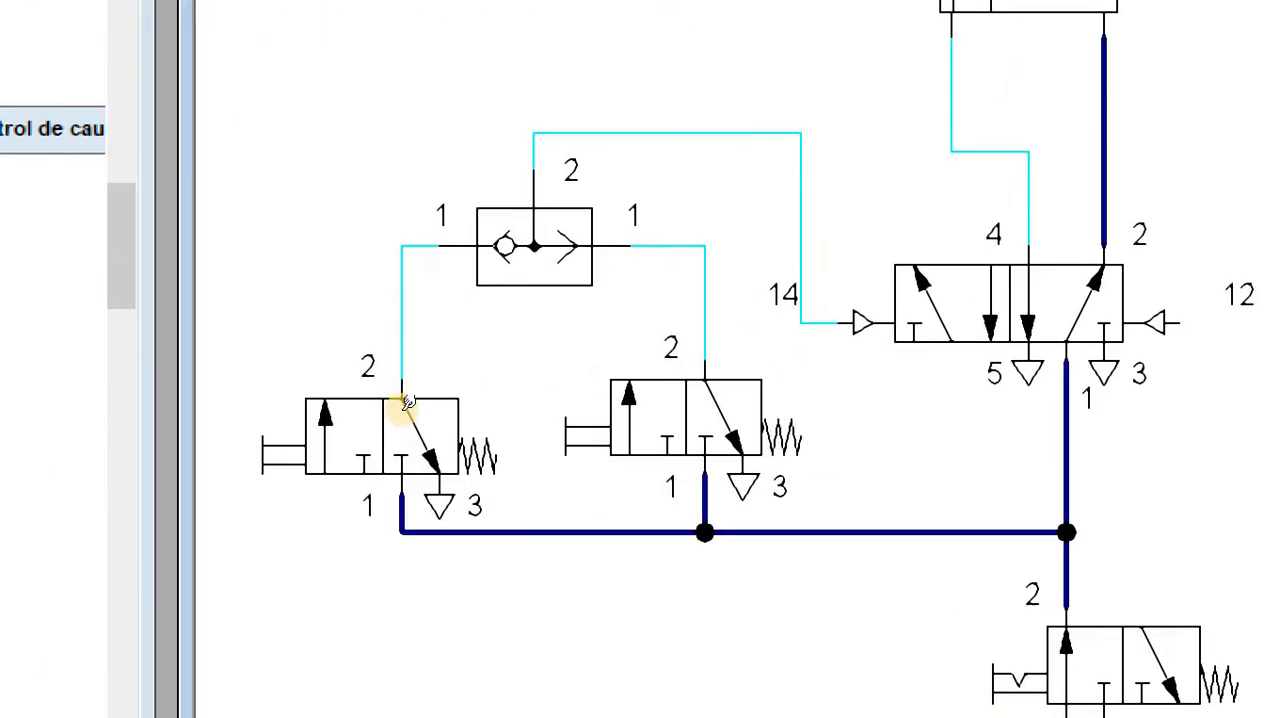
{"action": "left_click", "coordinate": [407, 403]}
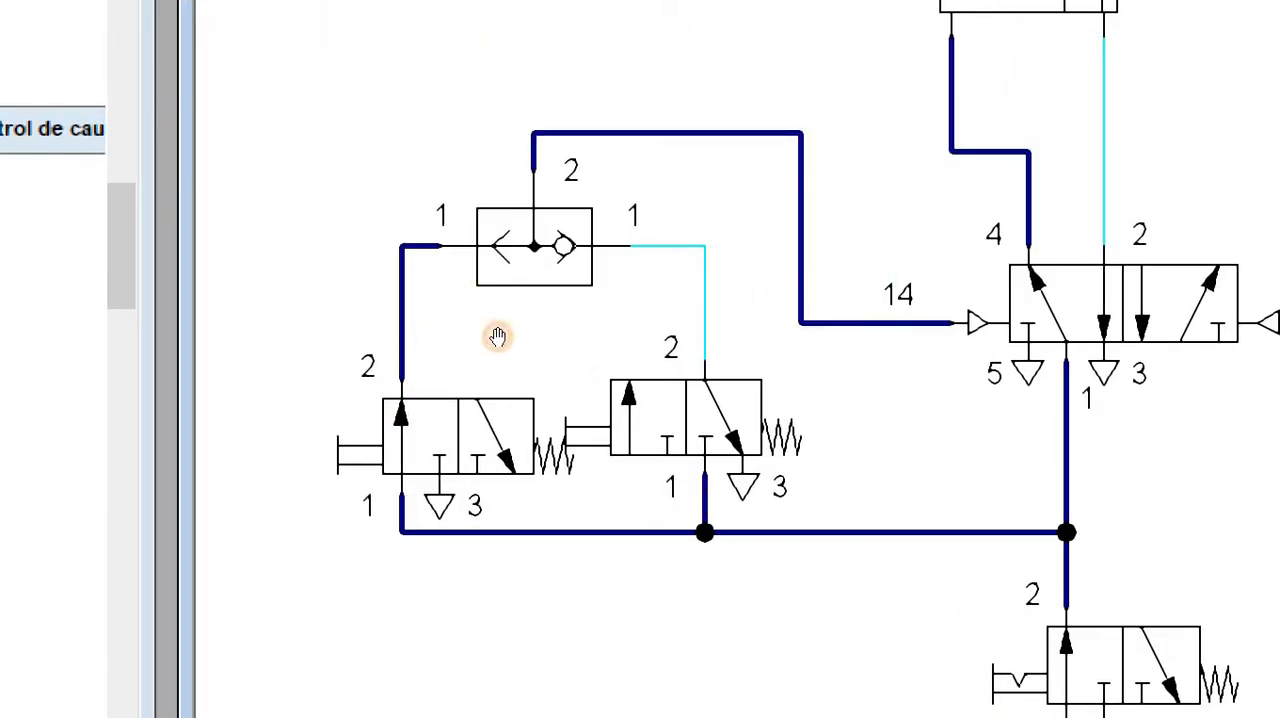
{"action": "key", "text": "ctrl"}
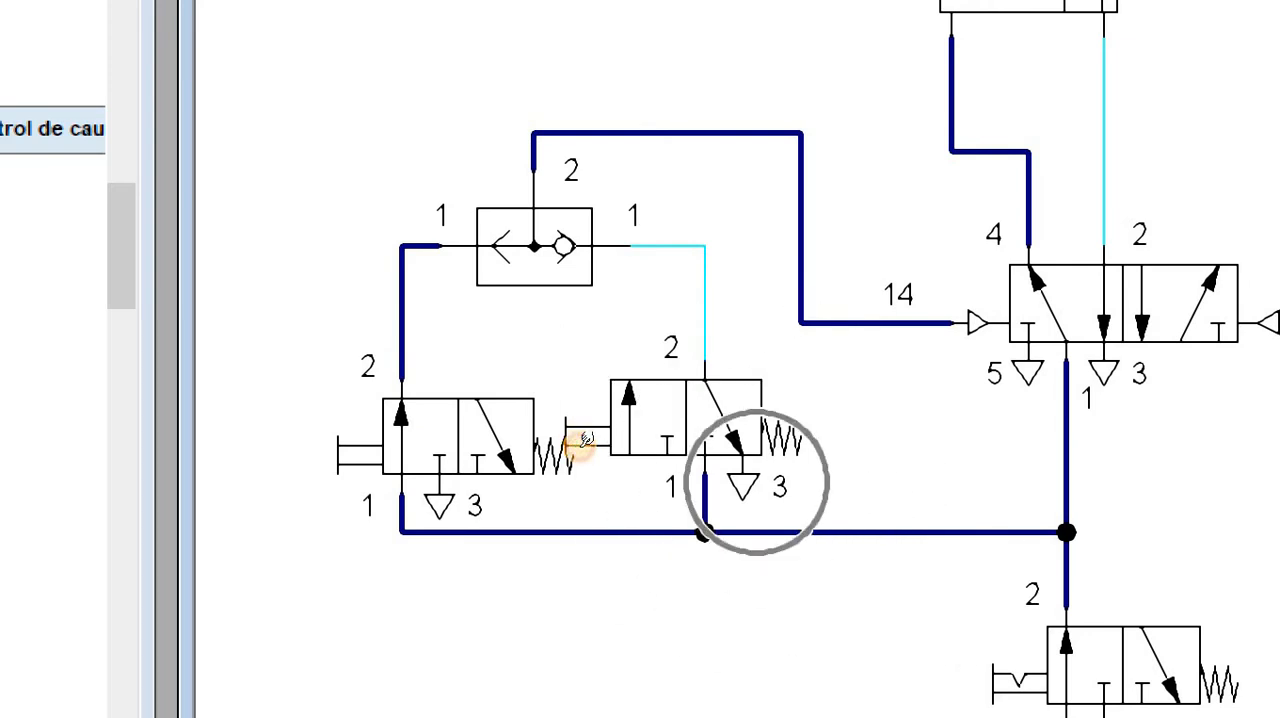
{"action": "left_click", "coordinate": [530, 408]}
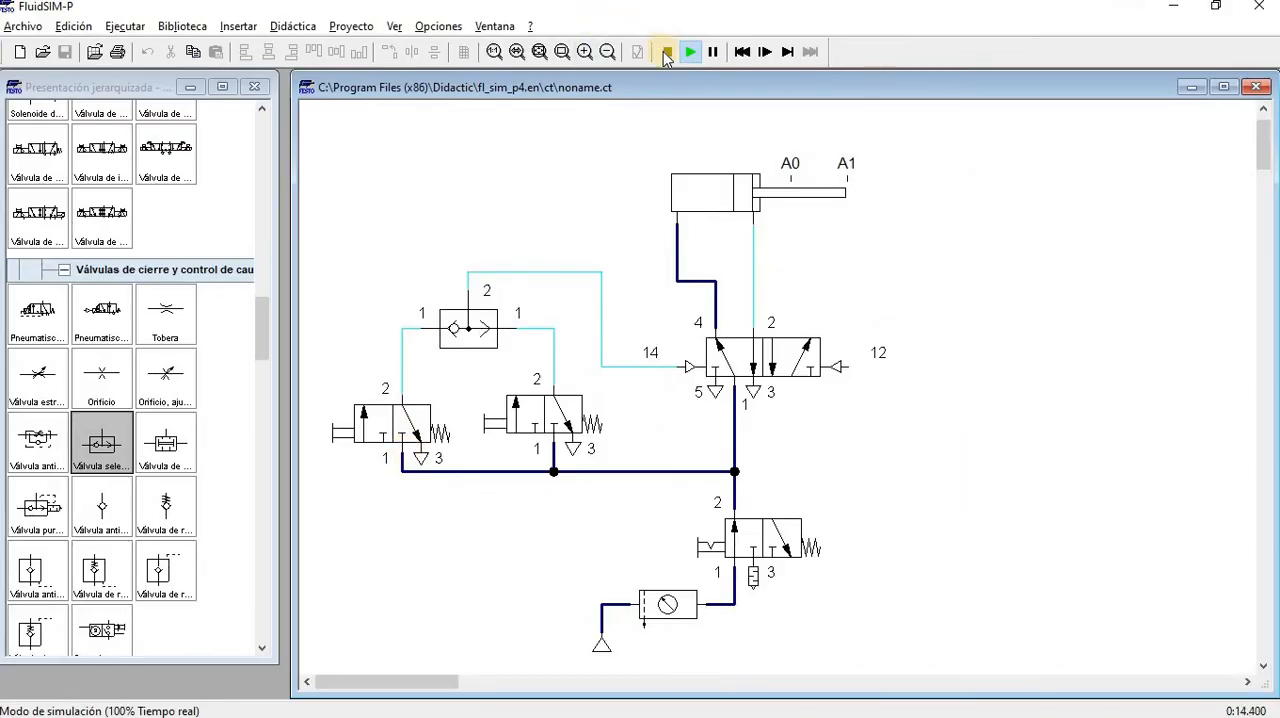
{"action": "left_click", "coordinate": [663, 51]}
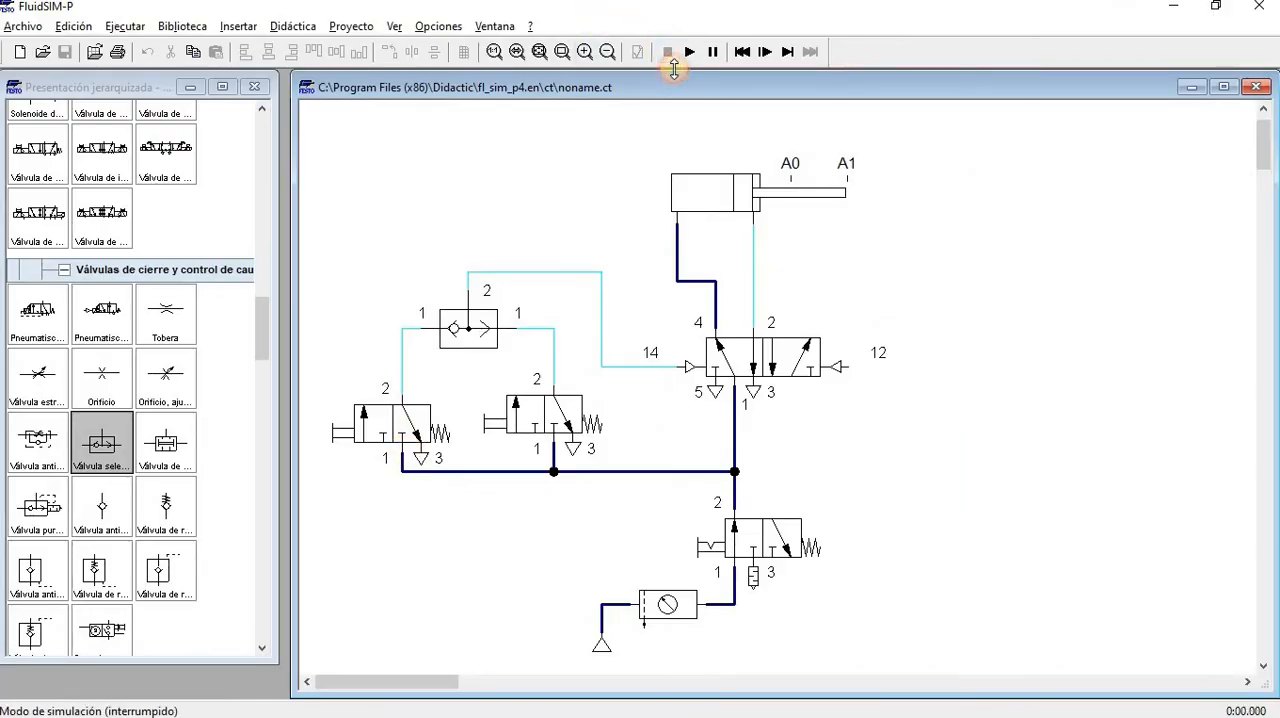
Increase the vertical space between the cylinder and the 5/n-way valve
{"action": "left_click", "coordinate": [835, 487]}
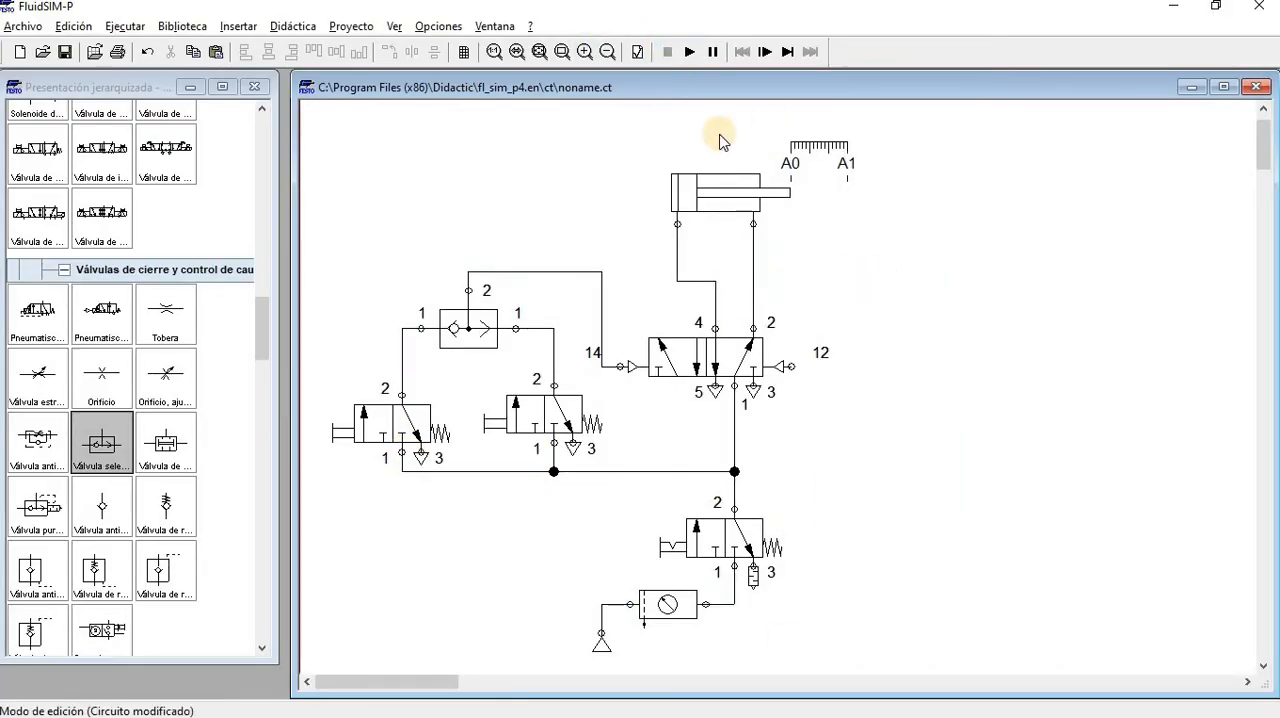
{"action": "left_click_drag", "start_coordinate": [748, 194], "coordinate": [748, 143]}
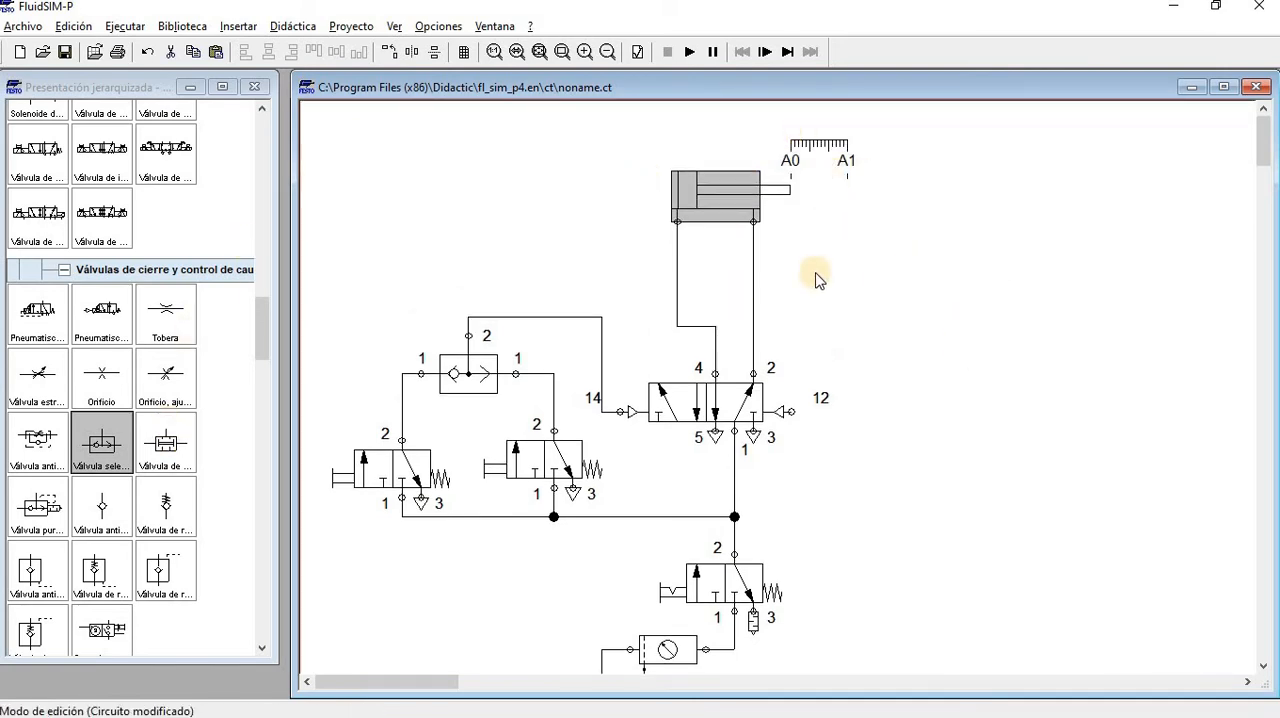
Add a configurable 3/n-way valve beside the 5/n-way valve, on the side of pilot connection 12
{"action": "scroll", "coordinate": [110, 360], "scroll_direction": "down", "scroll_amount": 2}
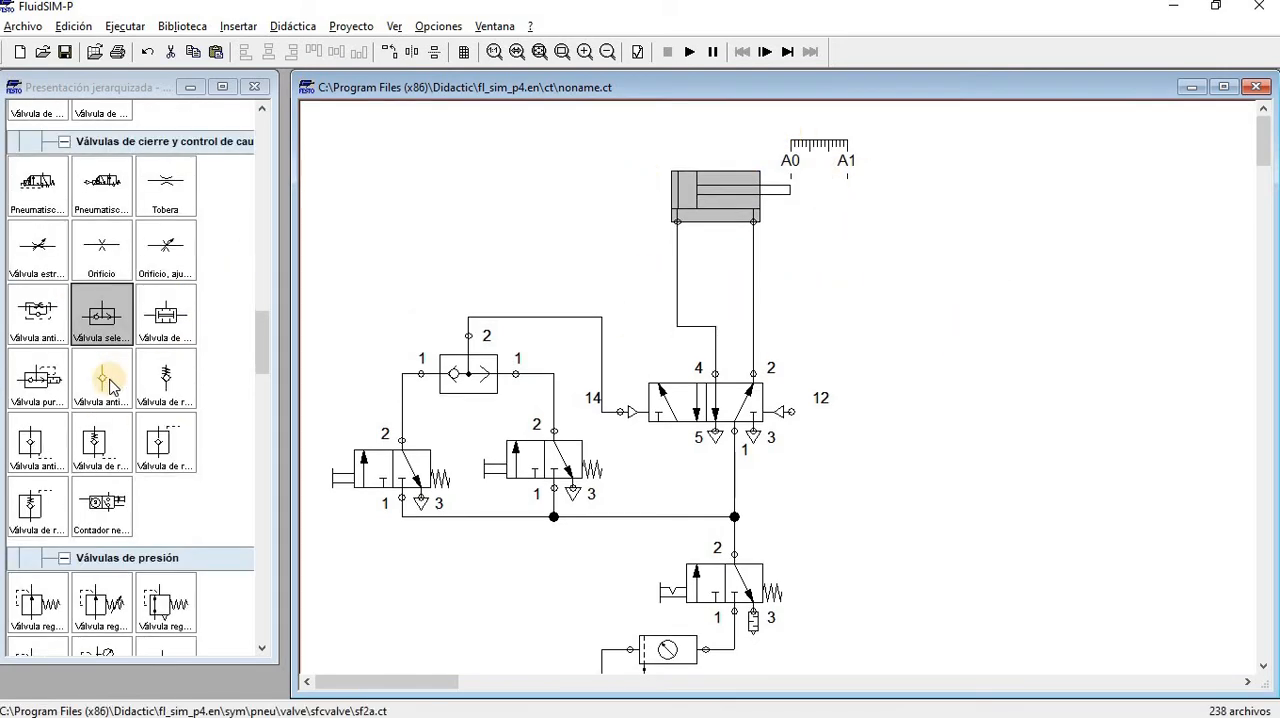
{"action": "scroll", "coordinate": [102, 372], "scroll_direction": "up", "scroll_amount": 12}
{"action": "left_click_drag", "start_coordinate": [101, 217], "coordinate": [1000, 345]}
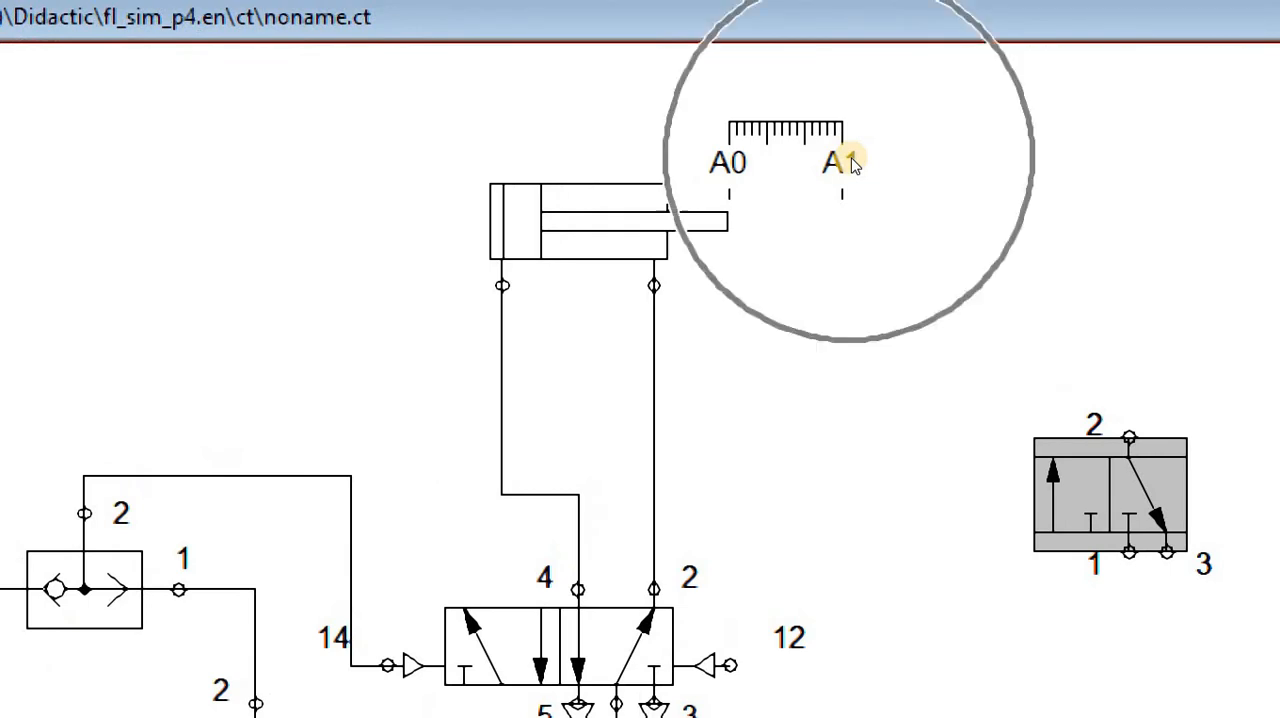
{"action": "left_click_drag", "start_coordinate": [989, 328], "coordinate": [926, 295]}
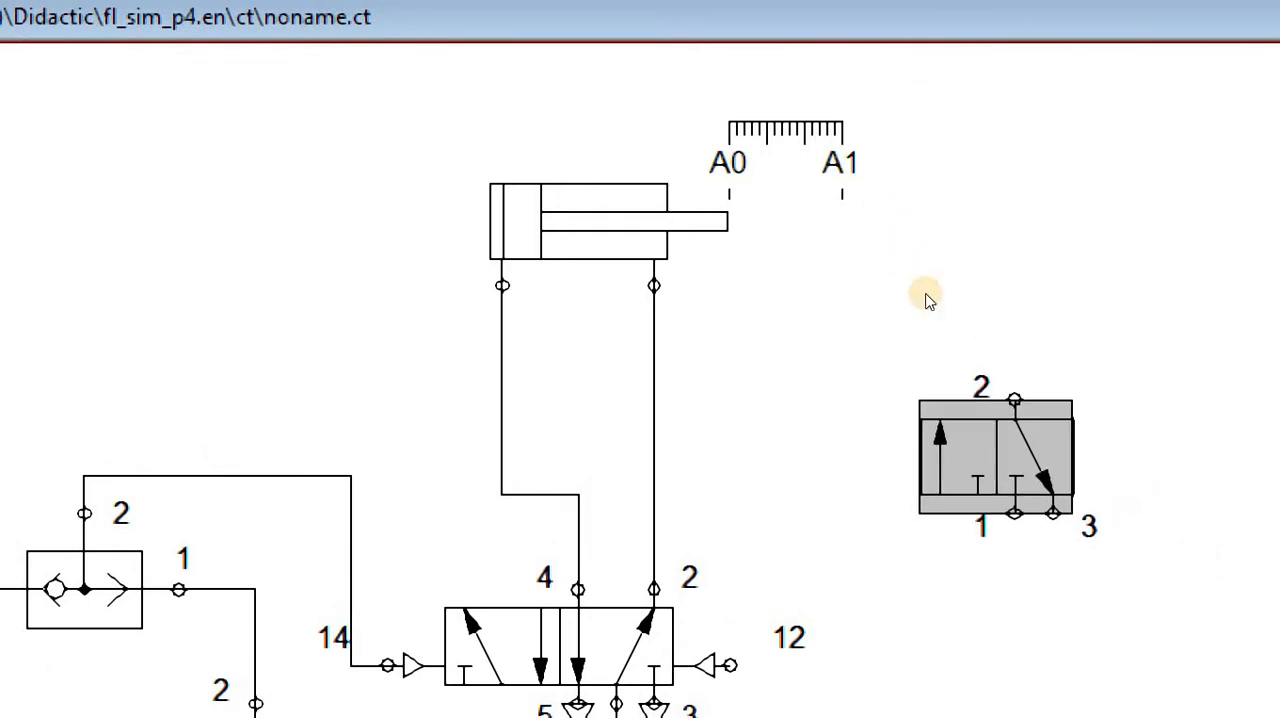
Configure the new 3/n-way valve with right-side spring return and left-side mechanical roller actuation, and reposition it
{"action": "double_click", "coordinate": [926, 296]}
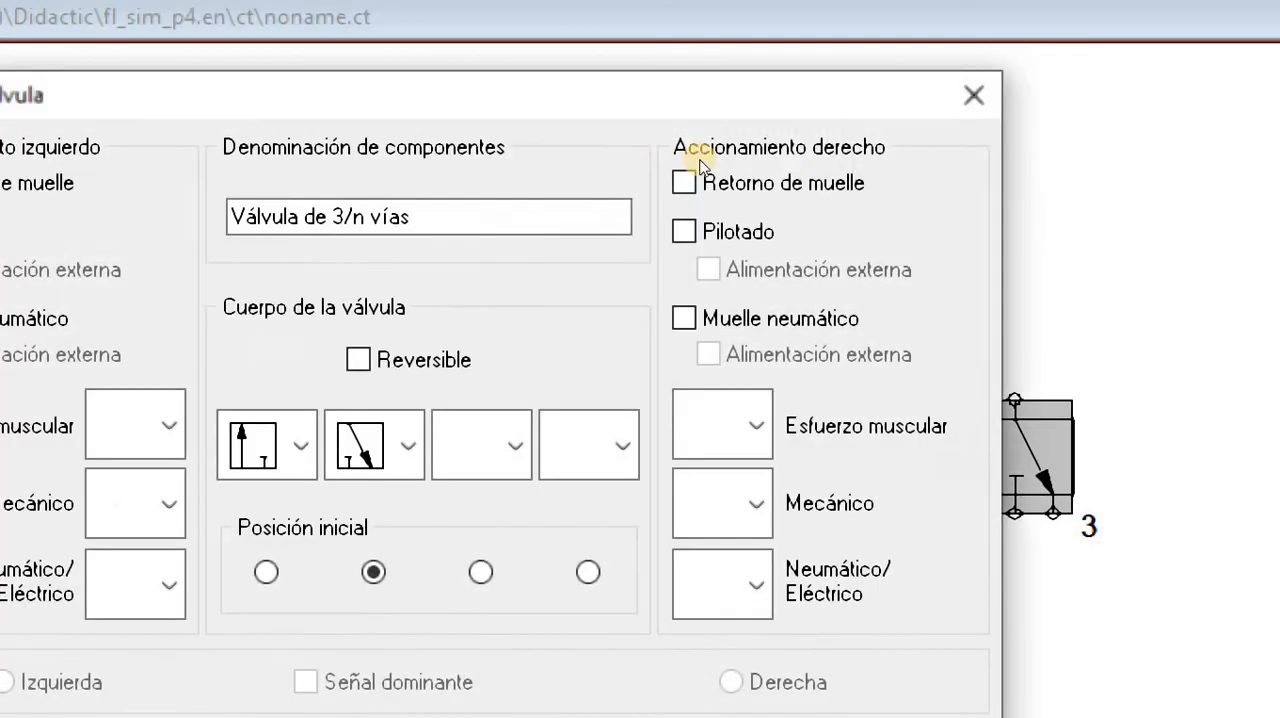
{"action": "left_click", "coordinate": [775, 176]}
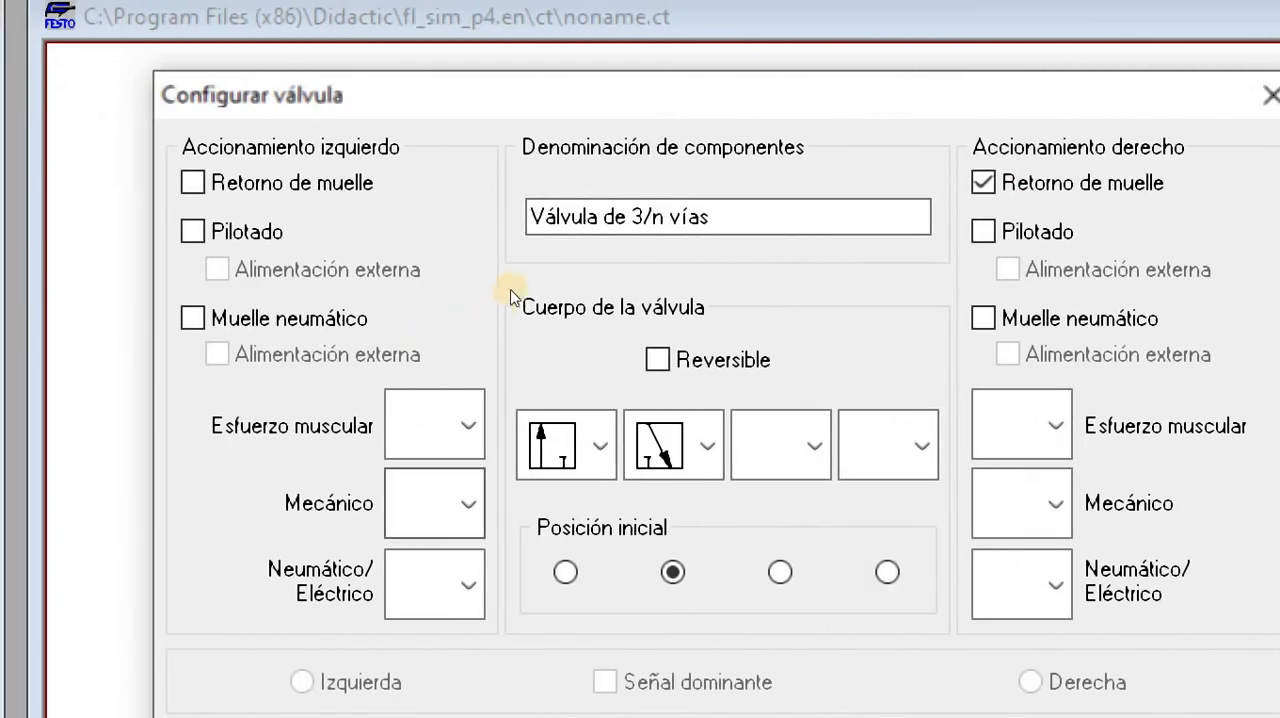
{"action": "left_click", "coordinate": [468, 425]}
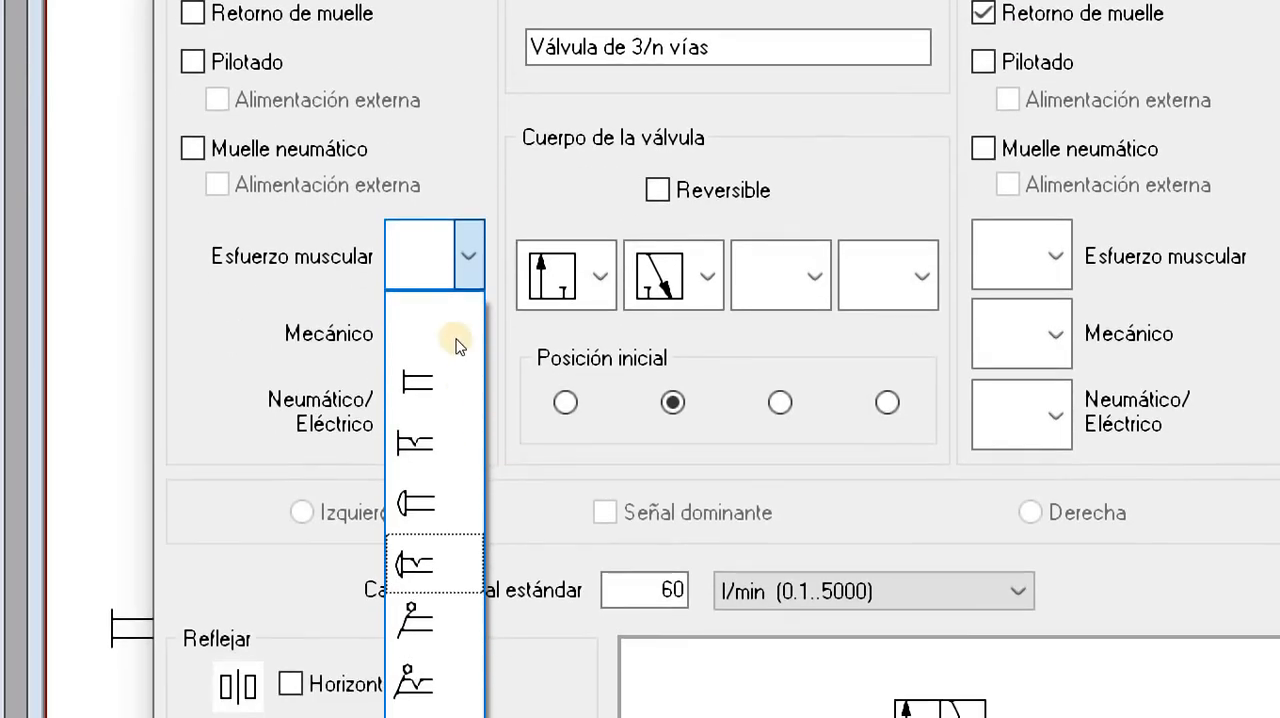
{"action": "left_click", "coordinate": [454, 323]}
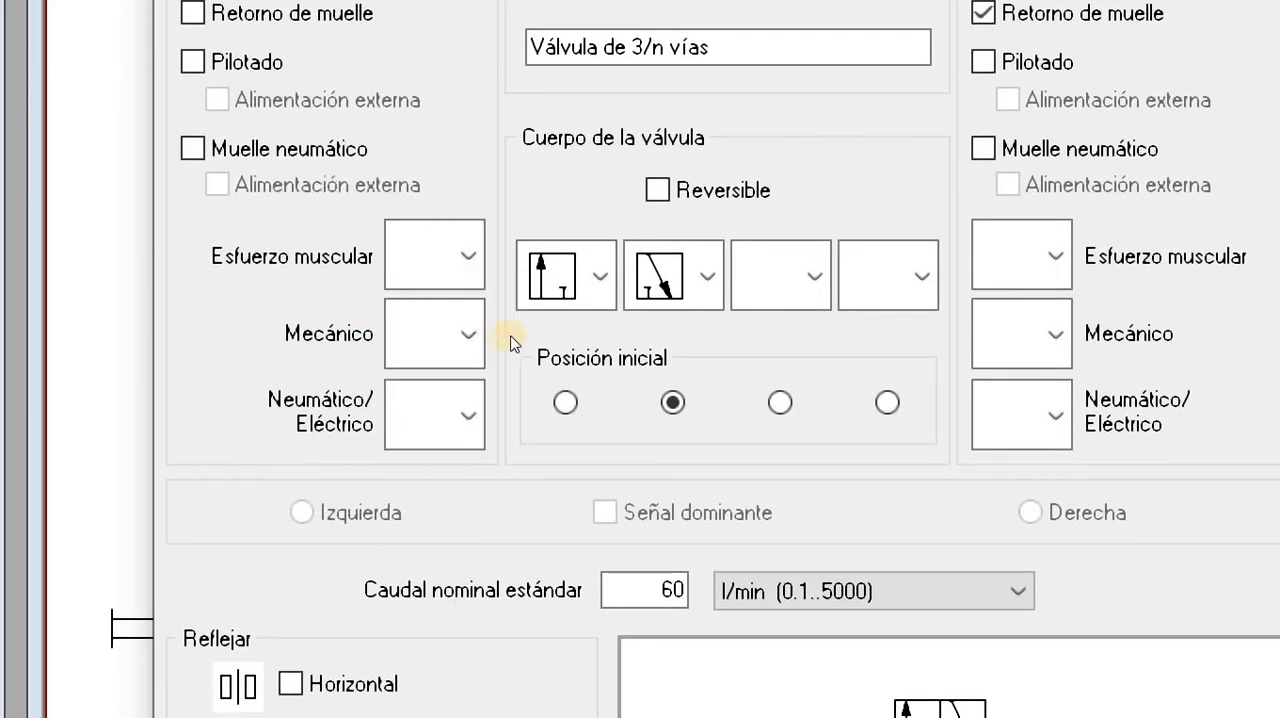
{"action": "left_click", "coordinate": [469, 322]}
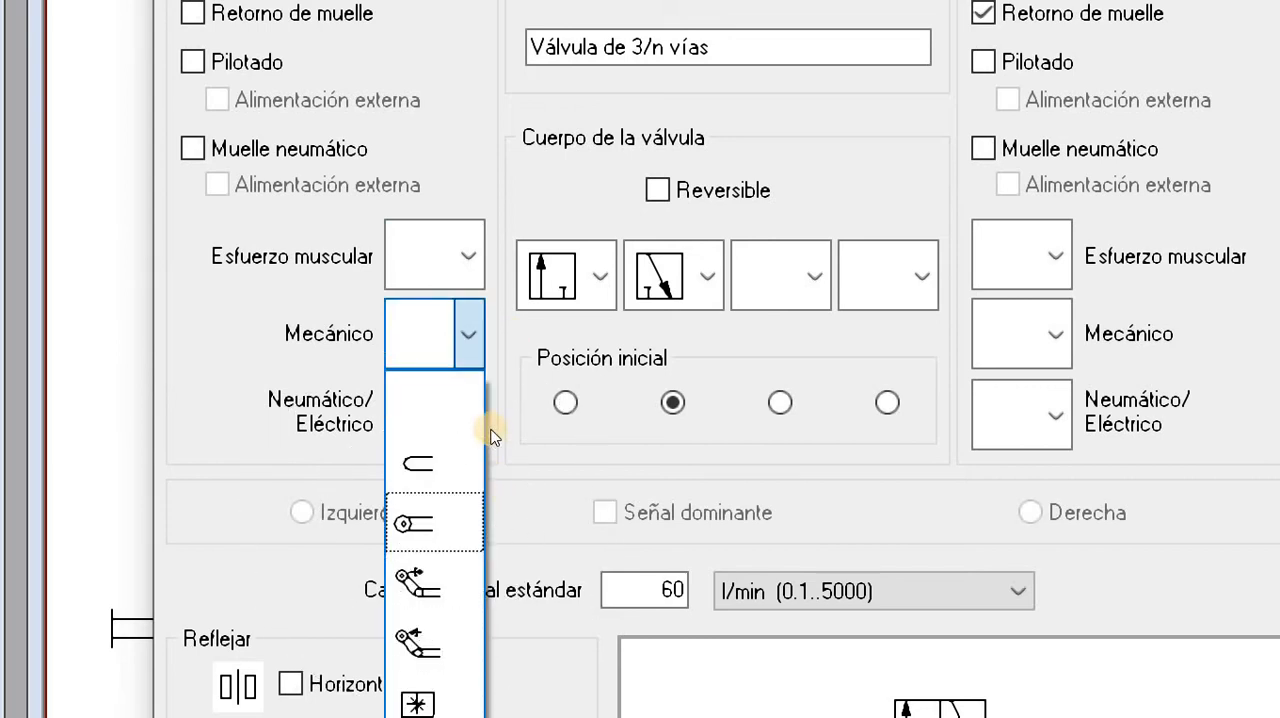
{"action": "left_click", "coordinate": [418, 522]}
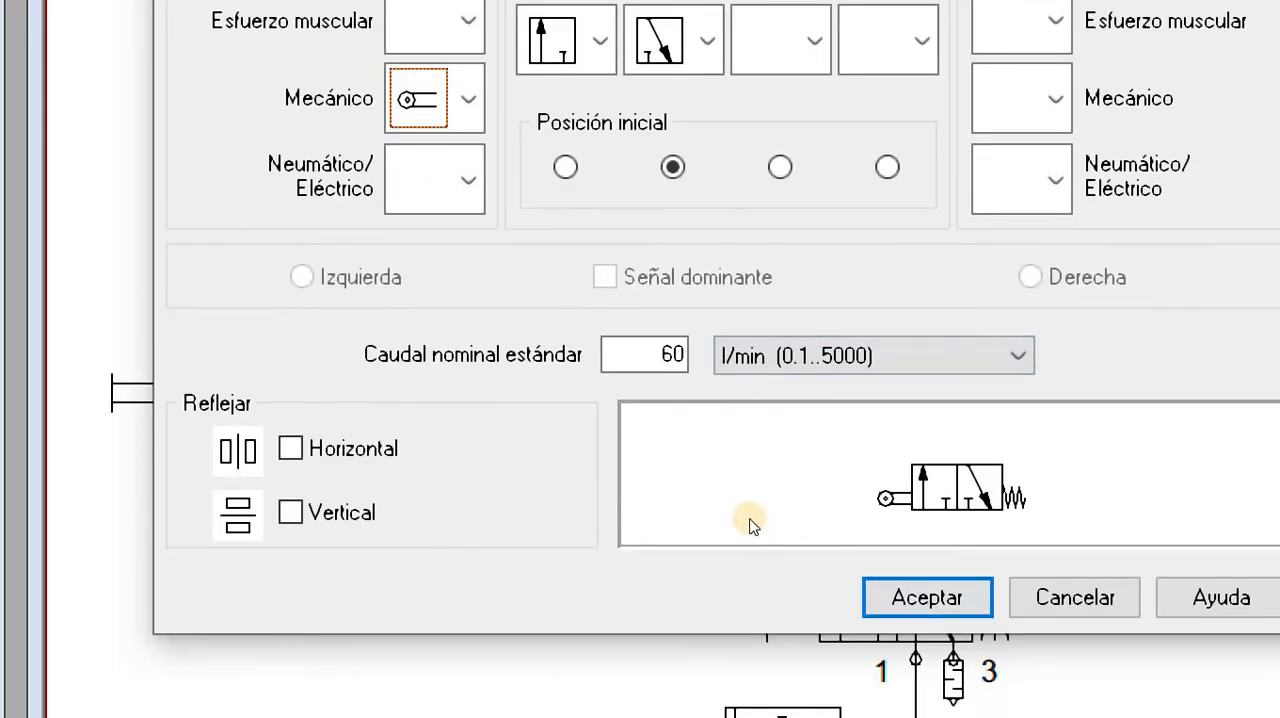
{"action": "key", "text": "Return"}
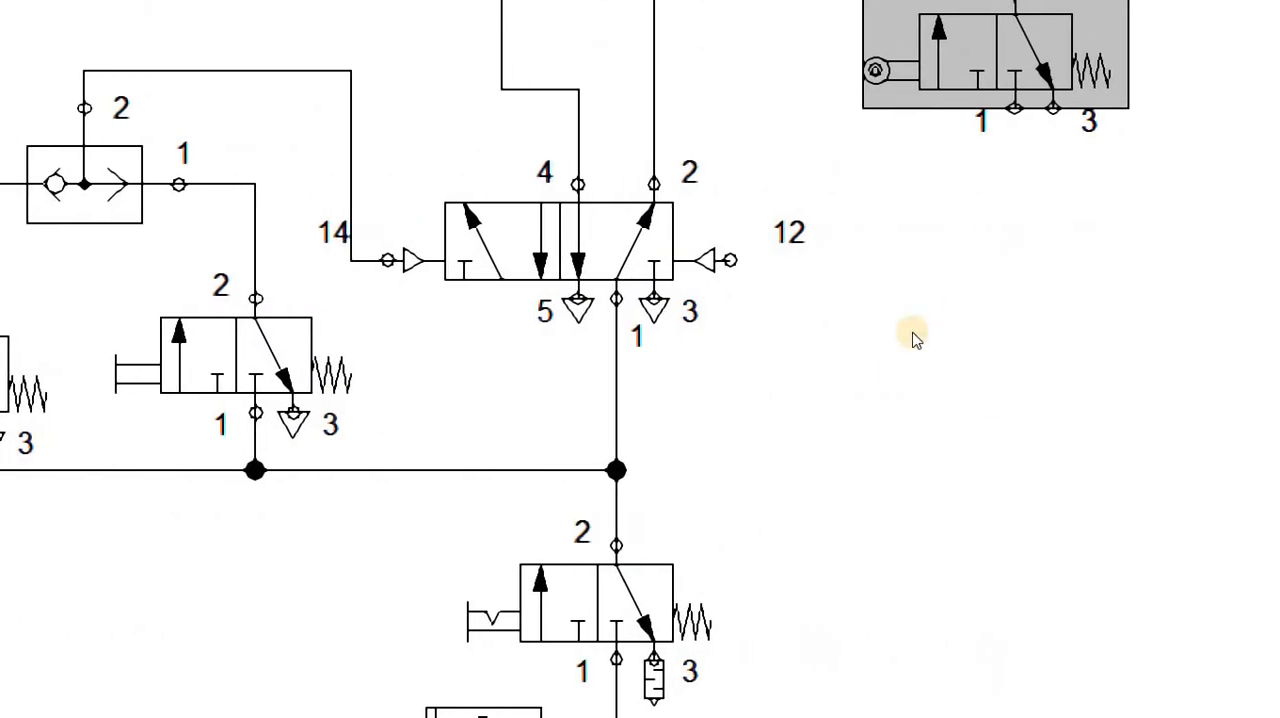
{"action": "left_click_drag", "start_coordinate": [957, 153], "coordinate": [995, 208]}
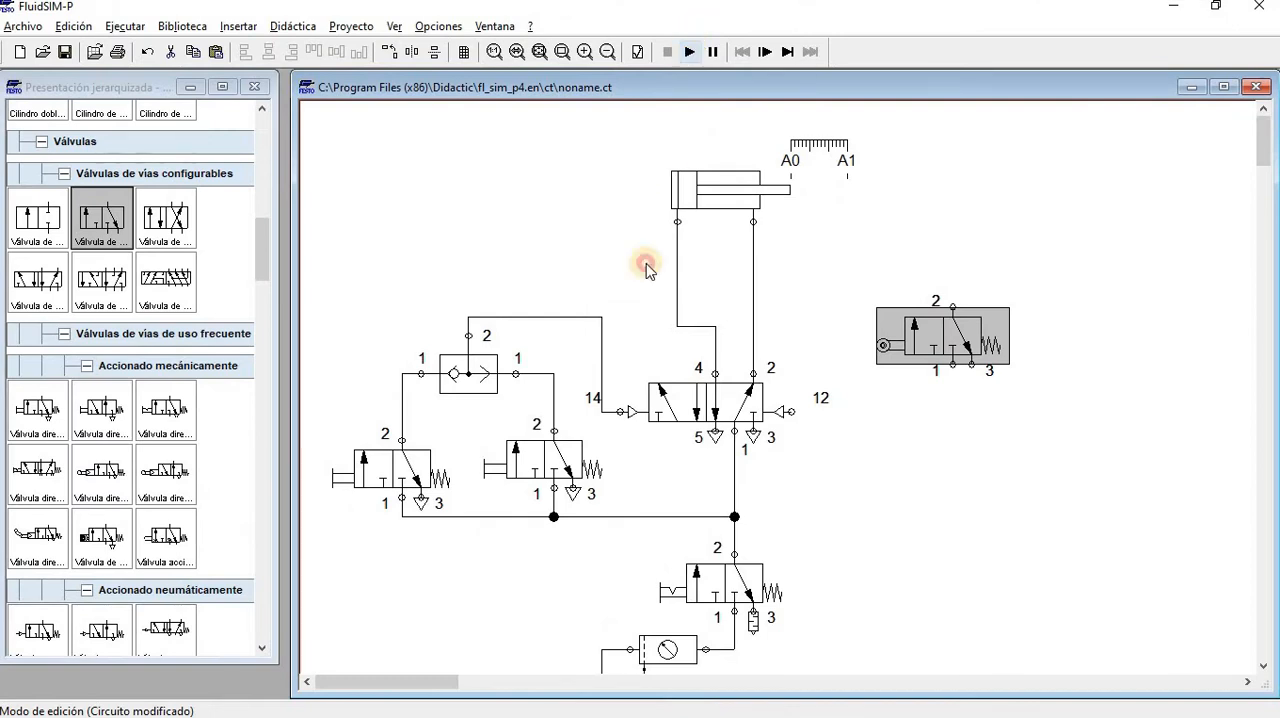
Simulate the circuit with the supply valve open, extend the cylinder, switch the 5/n-way valve back manually, and stop the simulation
{"action": "key", "text": "Return"}
{"action": "left_click", "coordinate": [679, 588]}
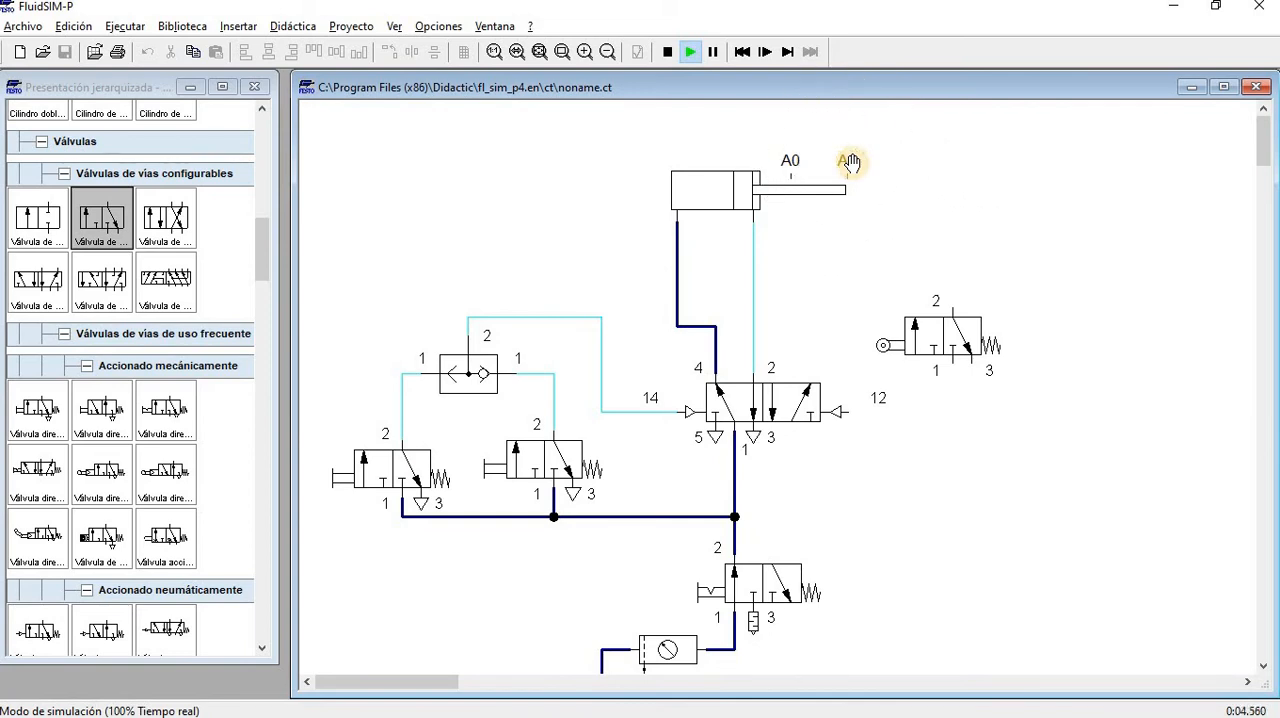
{"action": "left_click", "coordinate": [838, 411]}
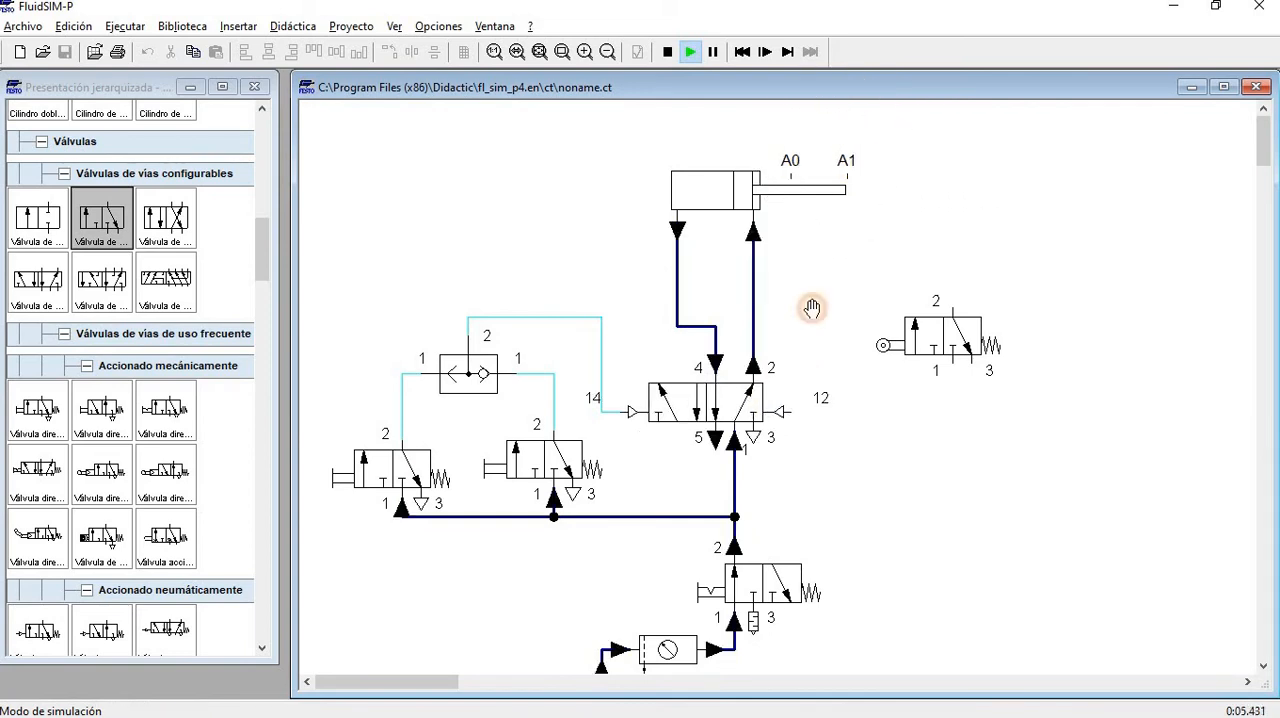
{"action": "left_click", "coordinate": [792, 157]}
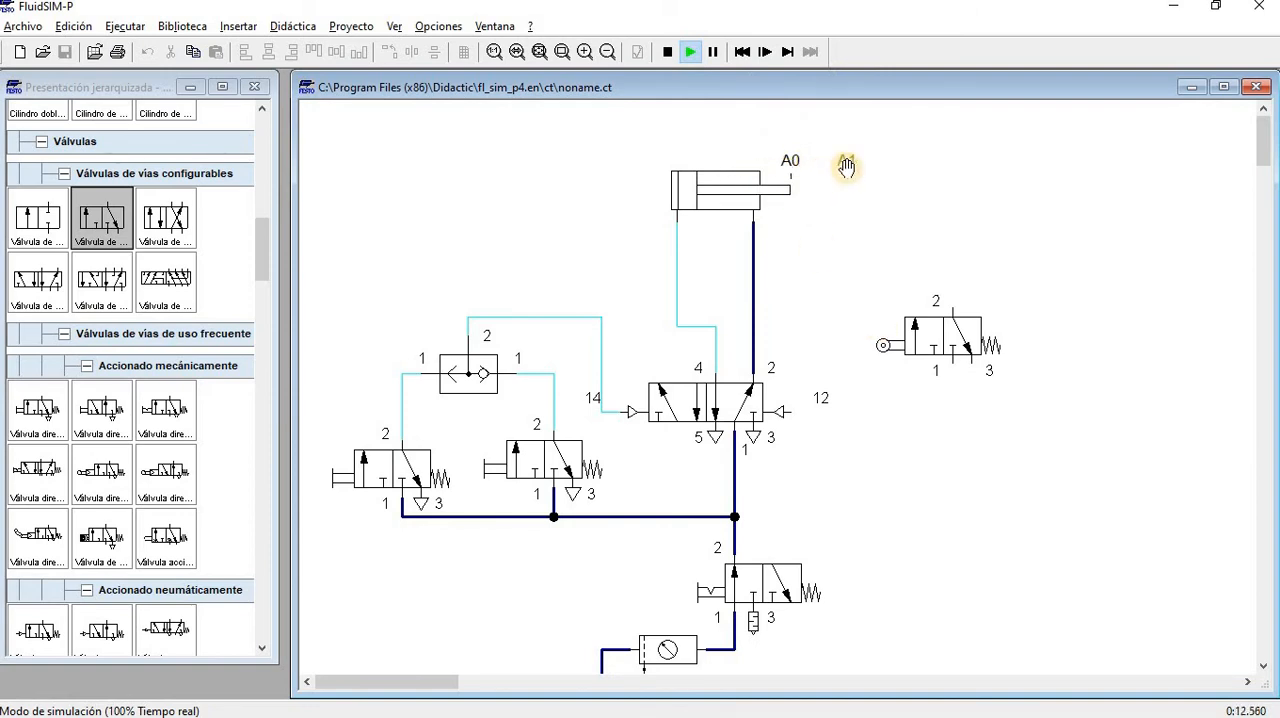
{"action": "left_click", "coordinate": [665, 51]}
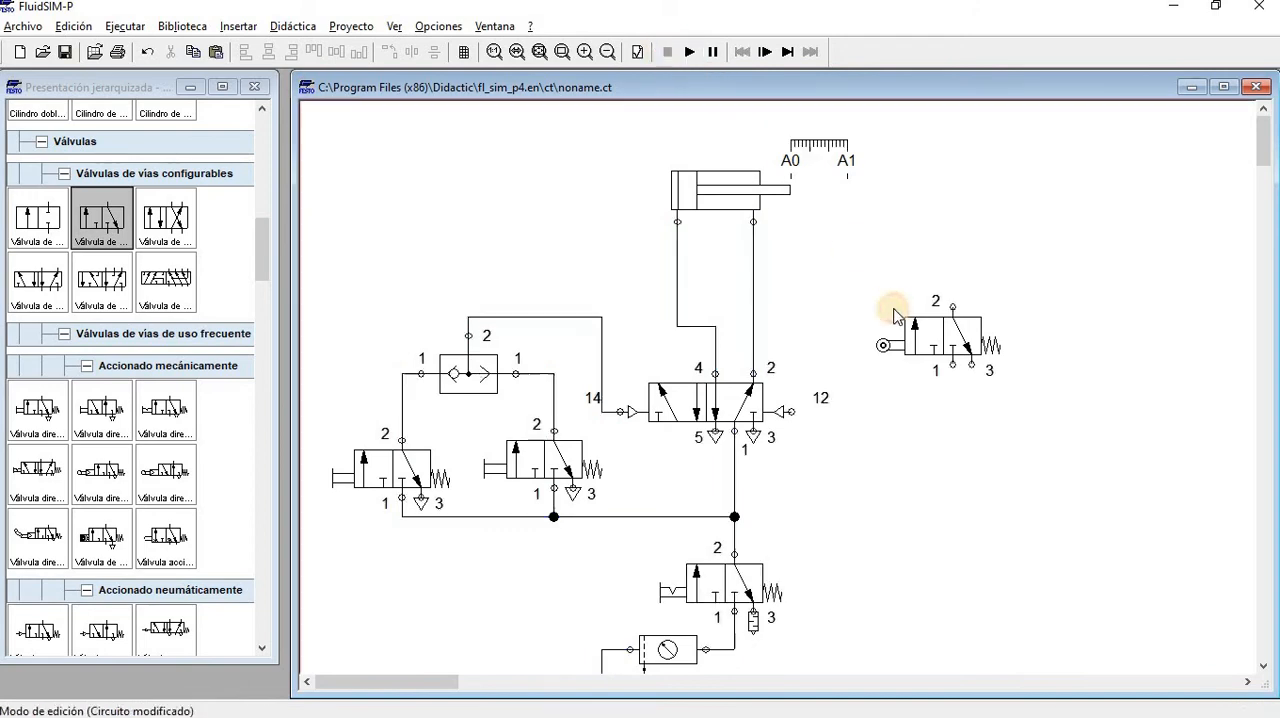
Lower the roller valve and assign its mechanical connection the mark A1, matching the cylinder's distance ruler
{"action": "left_click_drag", "start_coordinate": [923, 337], "coordinate": [910, 365]}
{"action": "scroll", "coordinate": [1008, 550], "scroll_direction": "up", "scroll_amount": 2}
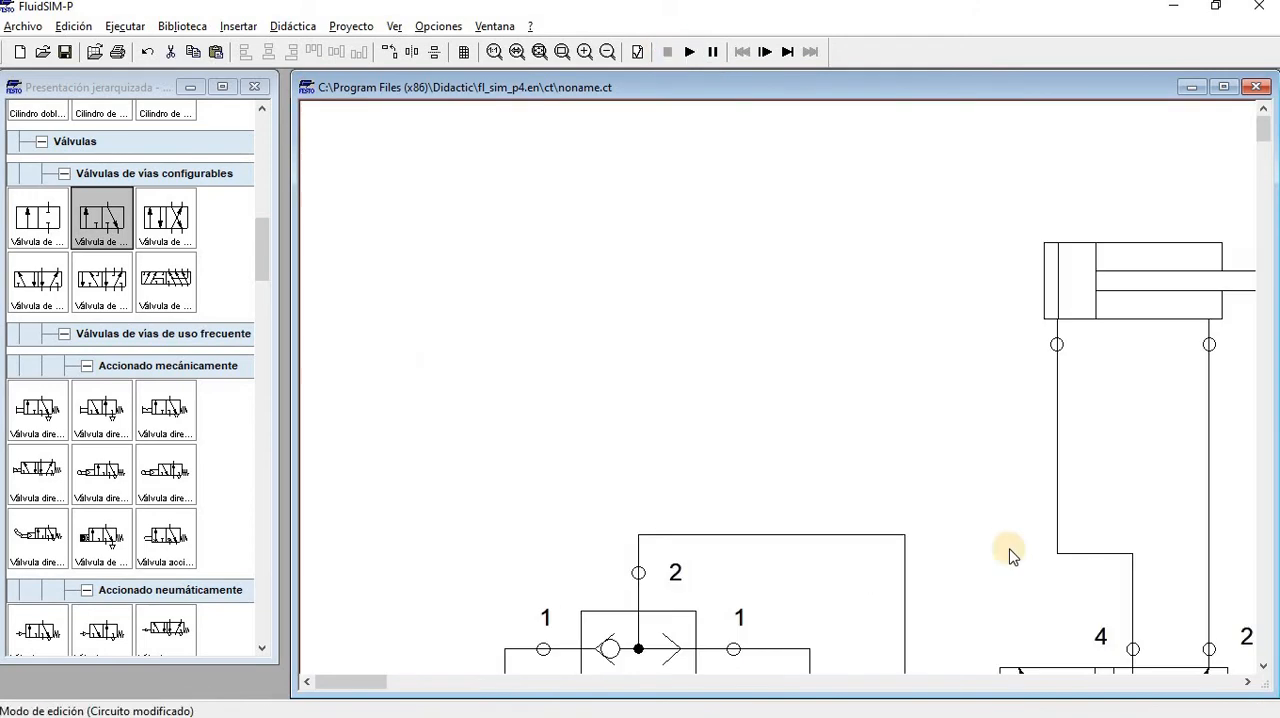
{"action": "scroll", "coordinate": [1039, 610], "scroll_direction": "down", "scroll_amount": 2}
{"action": "left_click_drag", "start_coordinate": [385, 686], "coordinate": [450, 684]}
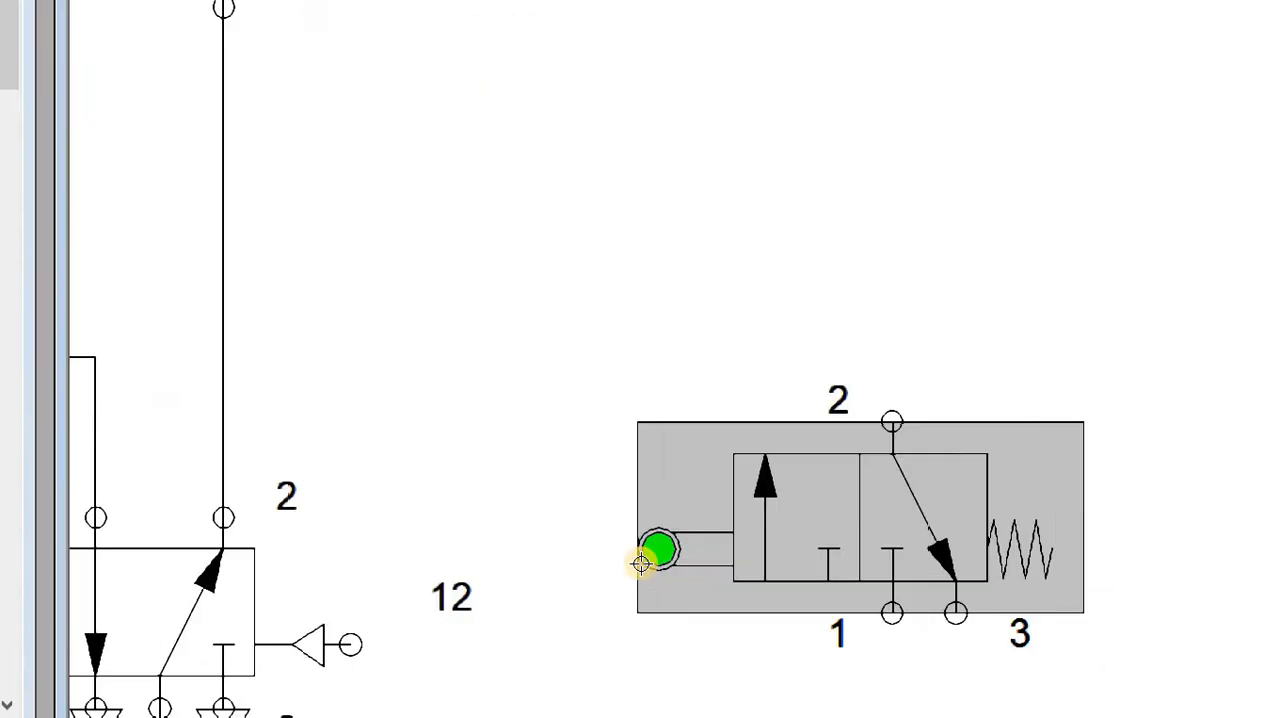
{"action": "double_click", "coordinate": [648, 555]}
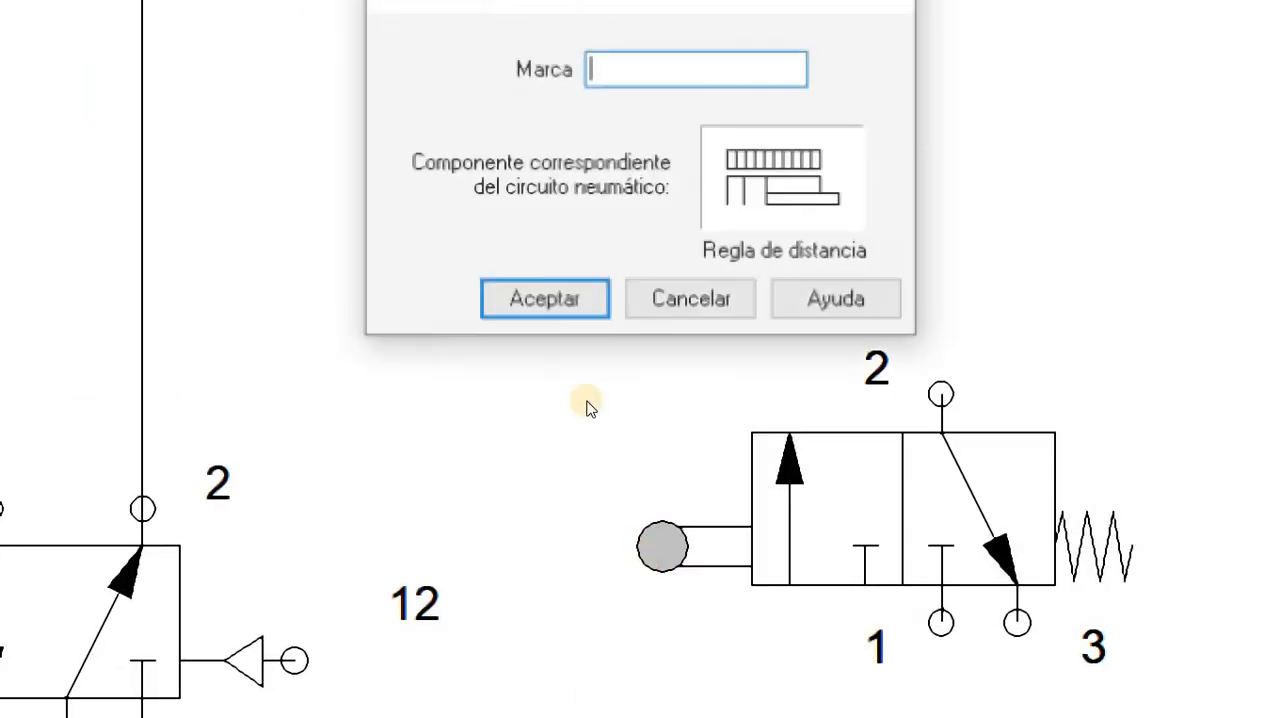
{"action": "type", "text": "A1"}
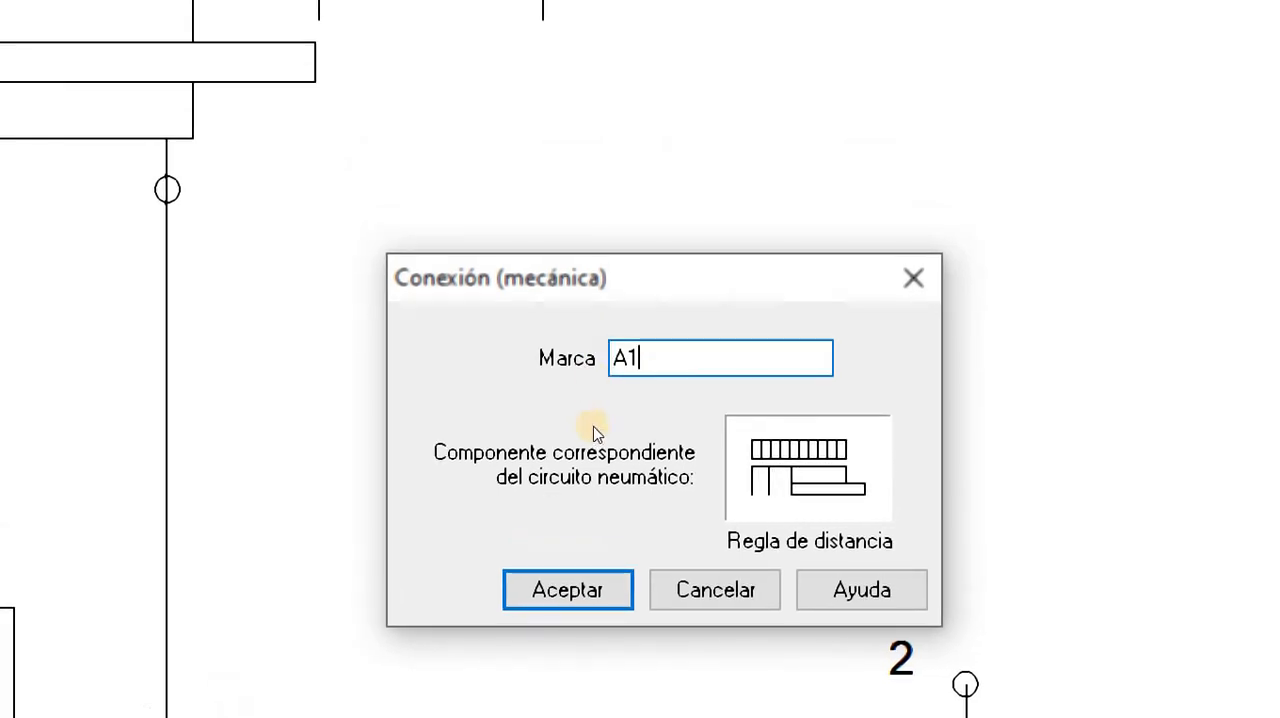
{"action": "key", "text": "Return"}
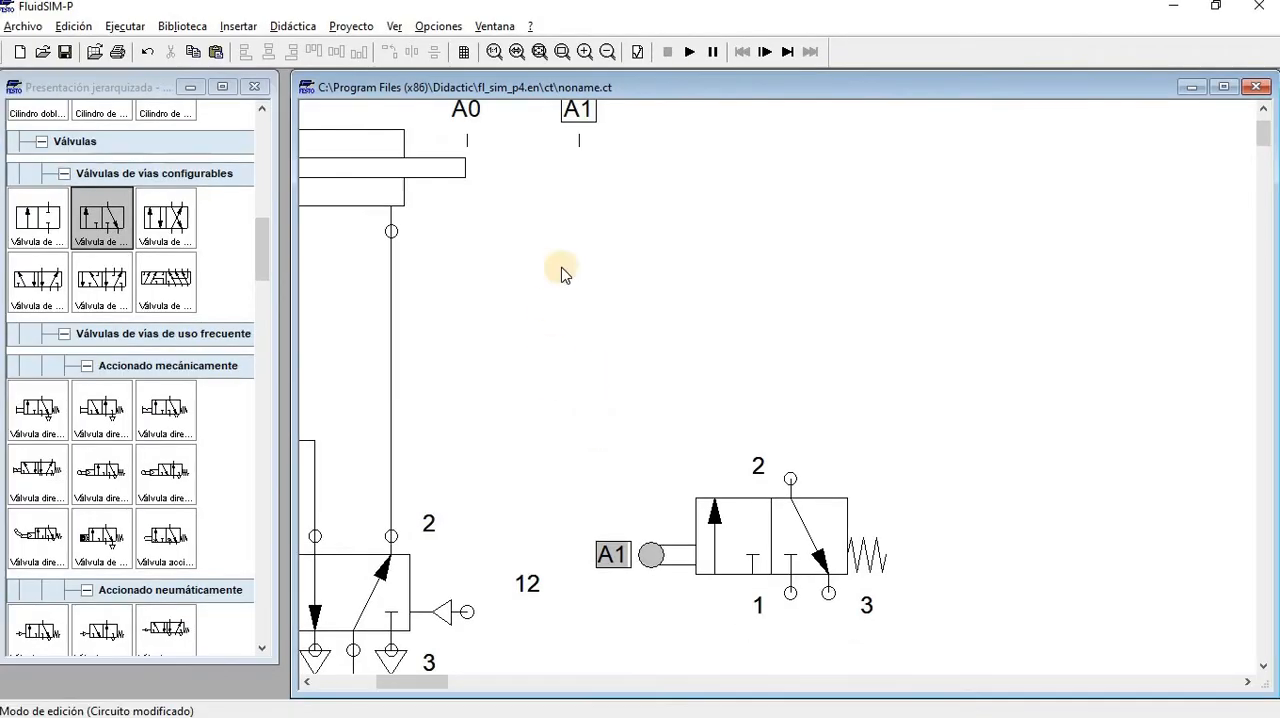
{"action": "scroll", "coordinate": [510, 270], "scroll_direction": "up", "scroll_amount": 1}
{"action": "mouse_move", "coordinate": [577, 157]}
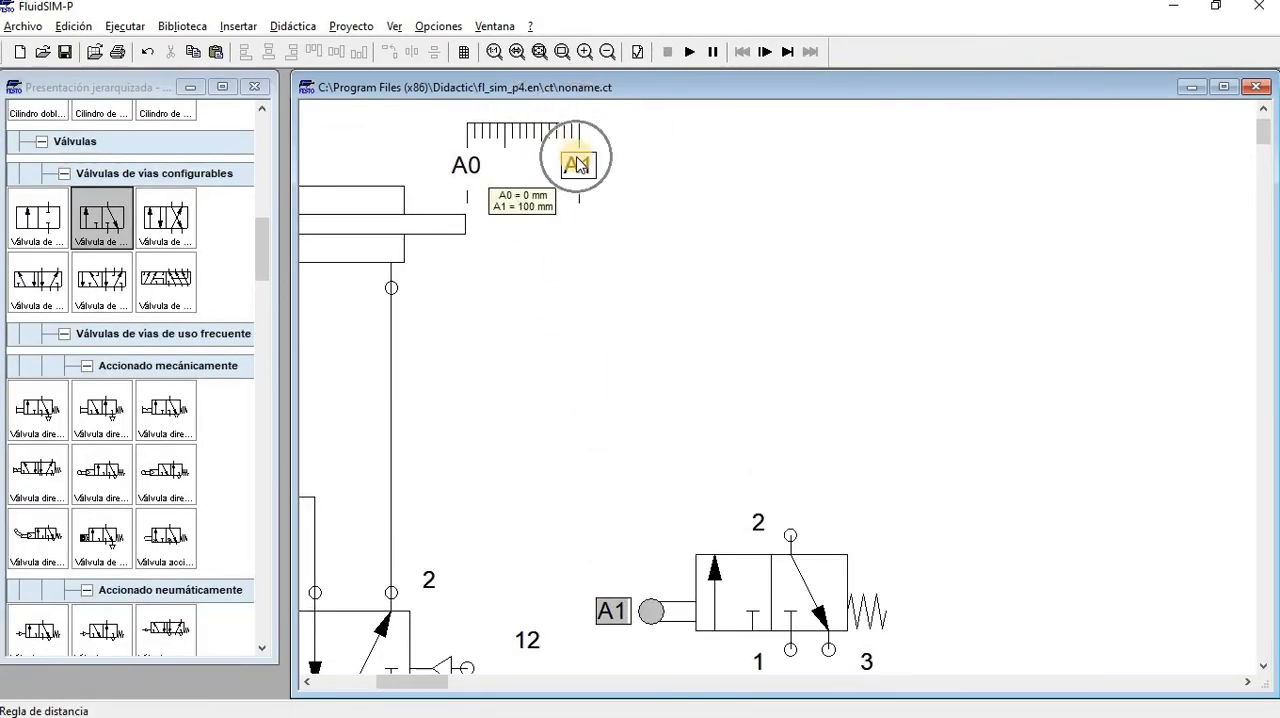
{"action": "scroll", "coordinate": [634, 652], "scroll_direction": "down", "scroll_amount": 2}
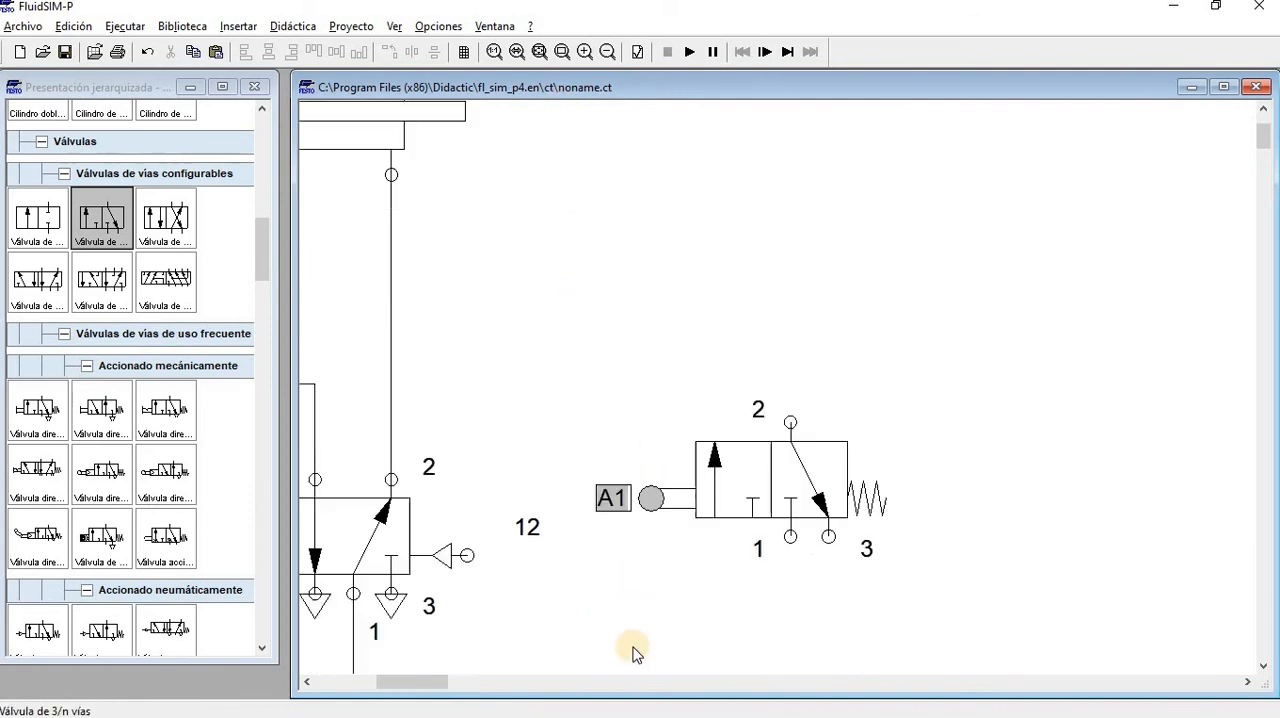
Connect the roller valve's port 1 to the supply line junction and close its port 3 with a simple exhaust
{"action": "left_click", "coordinate": [538, 52]}
{"action": "mouse_move", "coordinate": [894, 363]}
{"action": "left_mouse_down"}
{"action": "mouse_move", "coordinate": [935, 430]}
{"action": "mouse_move", "coordinate": [947, 391]}
{"action": "mouse_move", "coordinate": [960, 440]}
{"action": "mouse_move", "coordinate": [749, 500]}
{"action": "mouse_move", "coordinate": [705, 488]}
{"action": "left_mouse_up"}
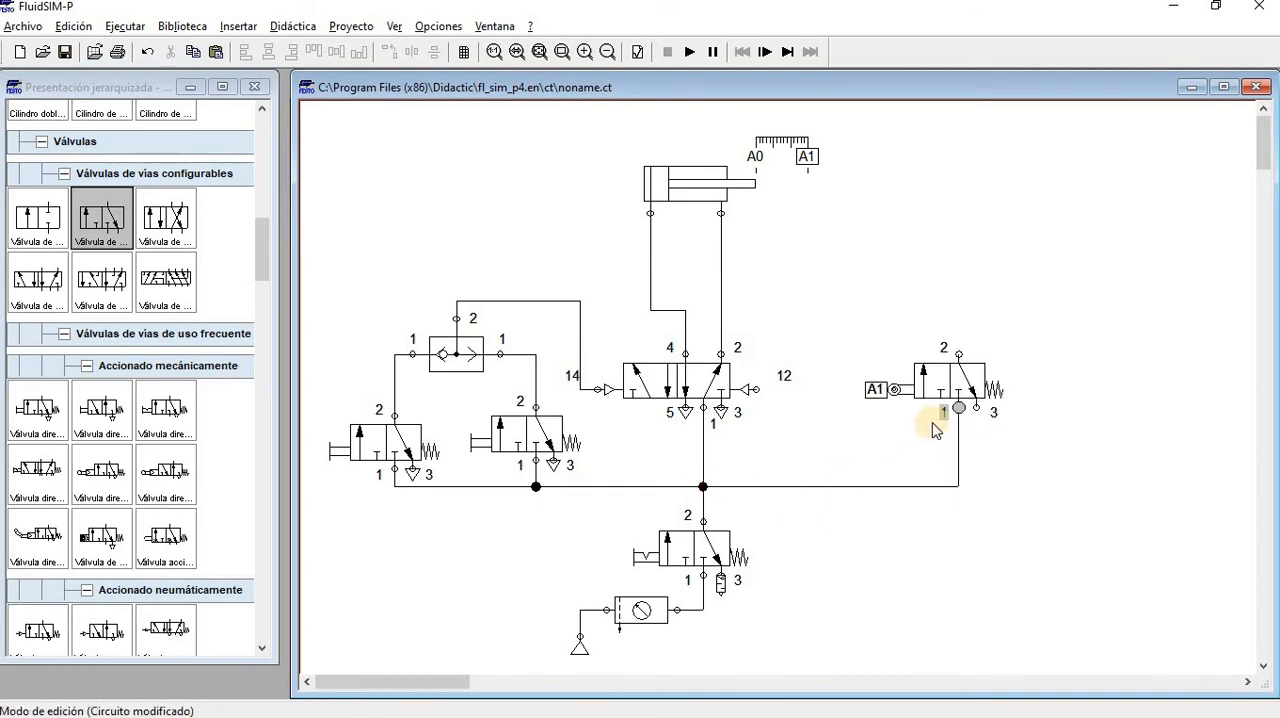
{"action": "double_click", "coordinate": [976, 408]}
{"action": "left_click", "coordinate": [643, 422]}
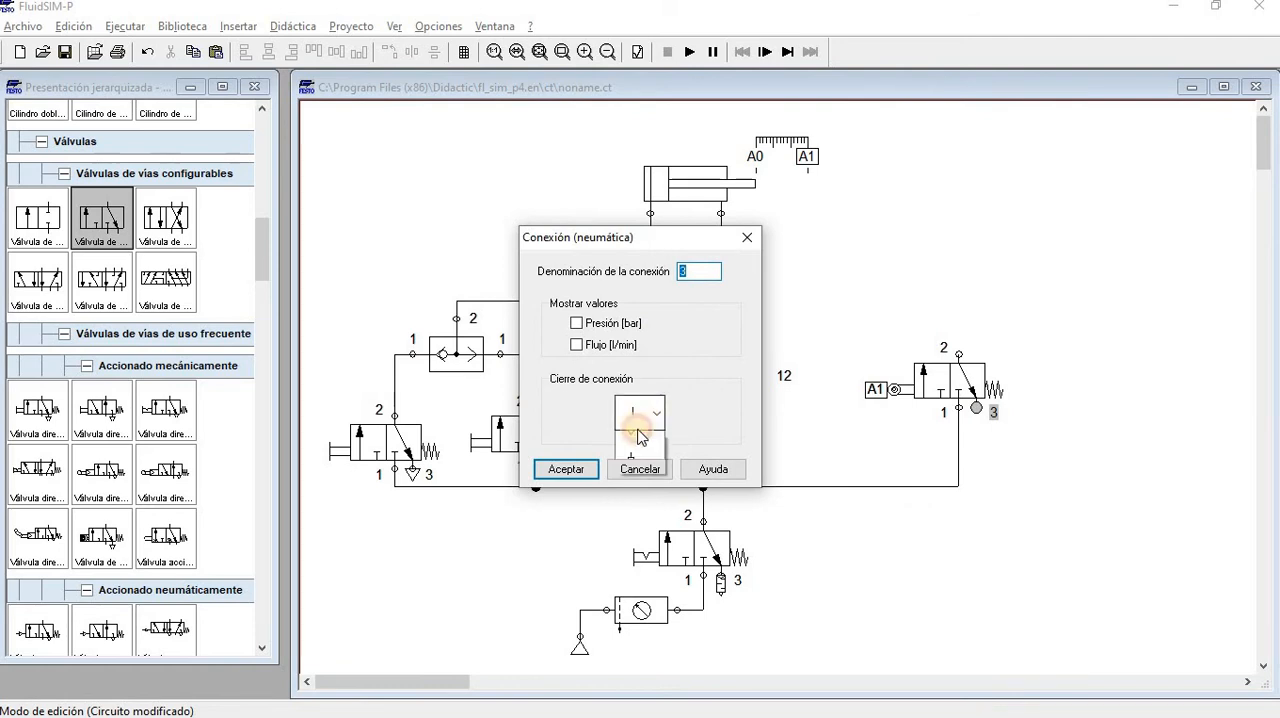
{"action": "left_click", "coordinate": [631, 506]}
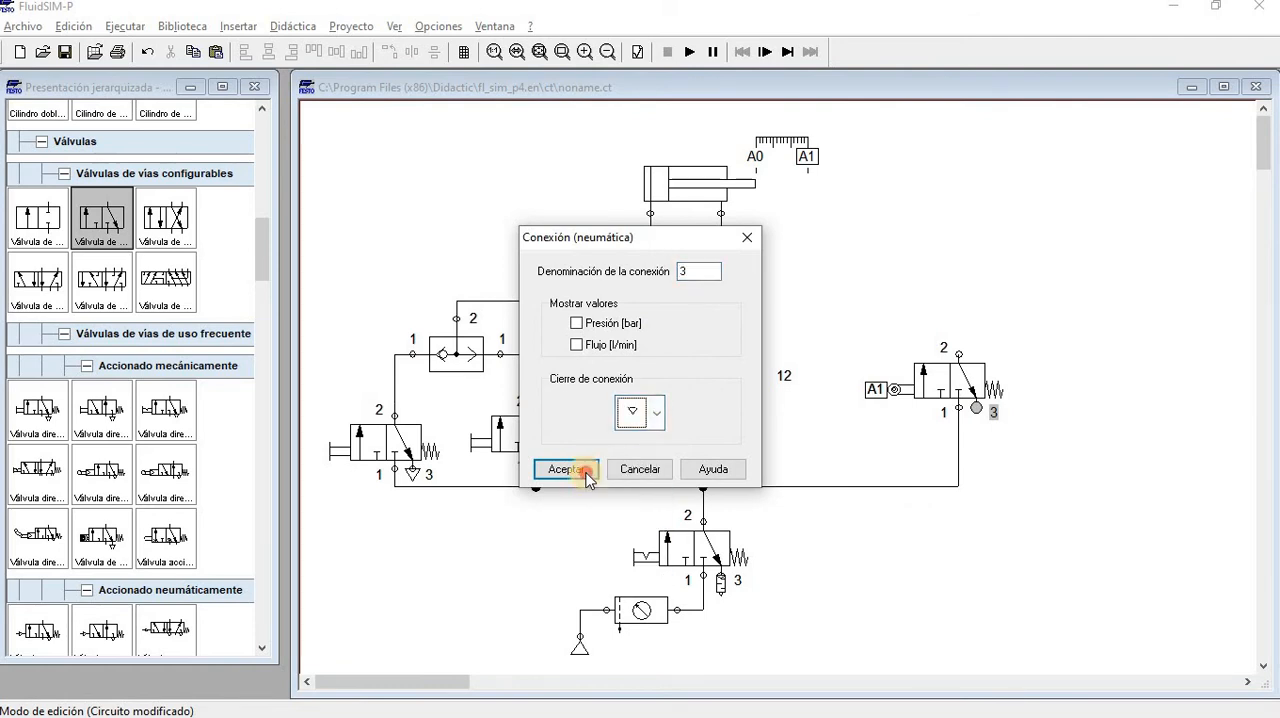
{"action": "left_click", "coordinate": [578, 469]}
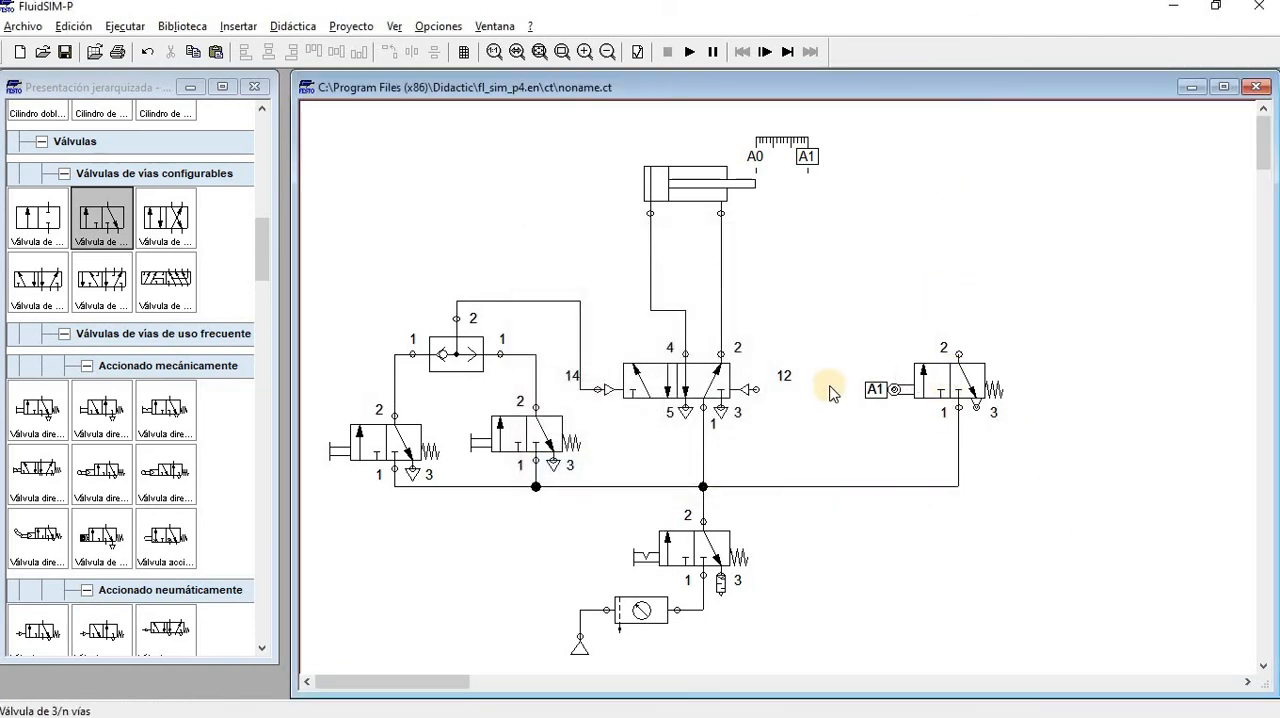
Connect the roller valve's port 2 to pilot connection 12 and raise the line's horizontal segment above the ports
{"action": "left_click_drag", "start_coordinate": [959, 355], "coordinate": [757, 385]}
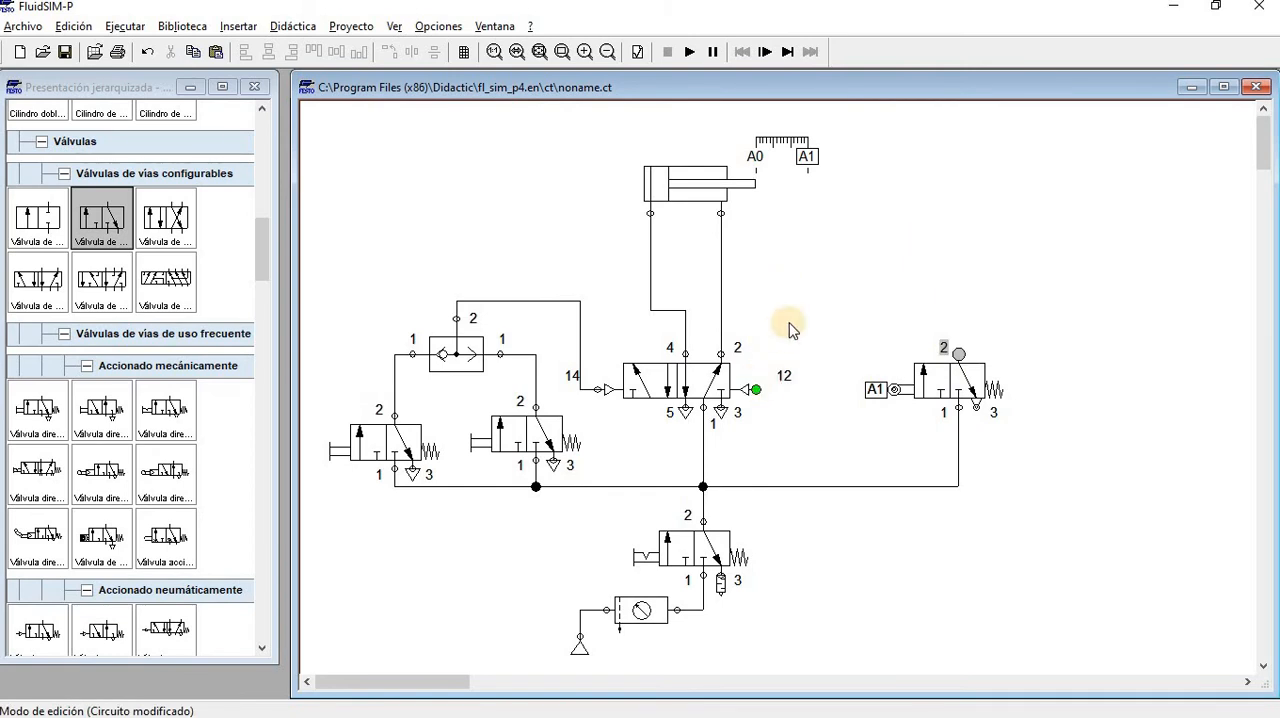
{"action": "left_click_drag", "start_coordinate": [817, 354], "coordinate": [819, 311]}
{"action": "left_click", "coordinate": [635, 145]}
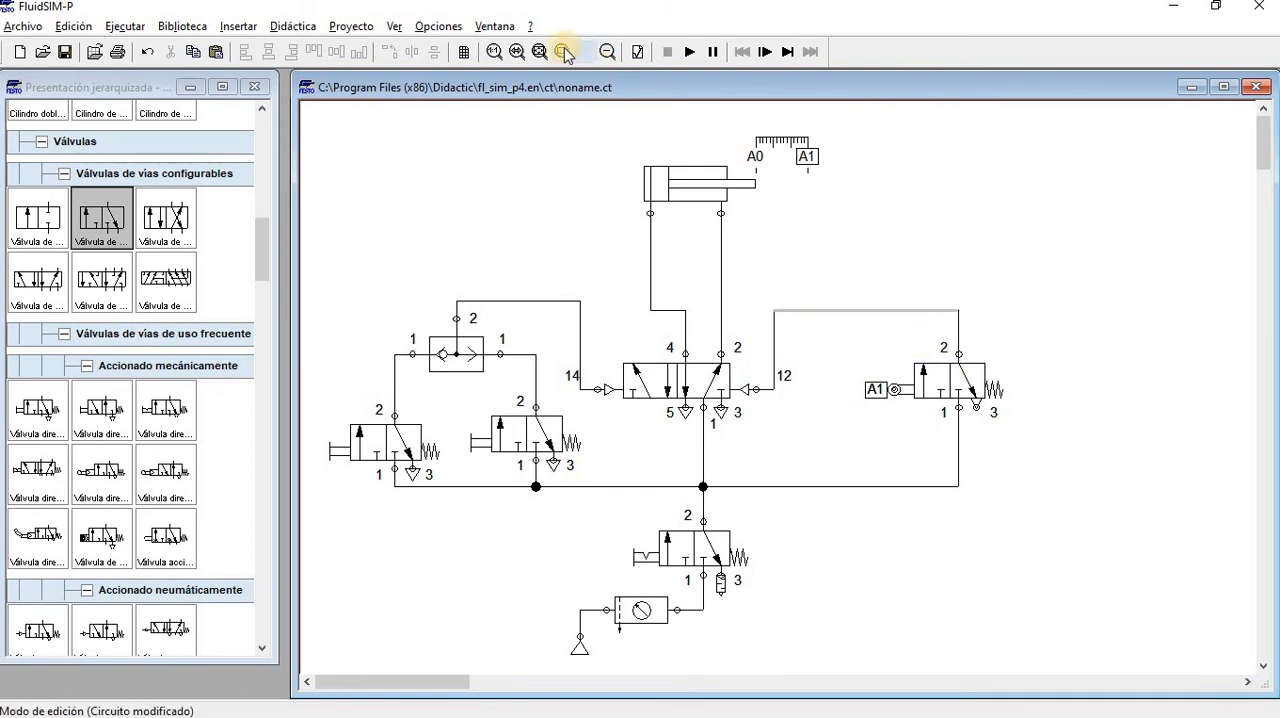
Simulate the circuit, open the supply valve, operate each pushbutton valve in turn, and stop the simulation
{"action": "left_click", "coordinate": [690, 52]}
{"action": "left_click", "coordinate": [697, 549]}
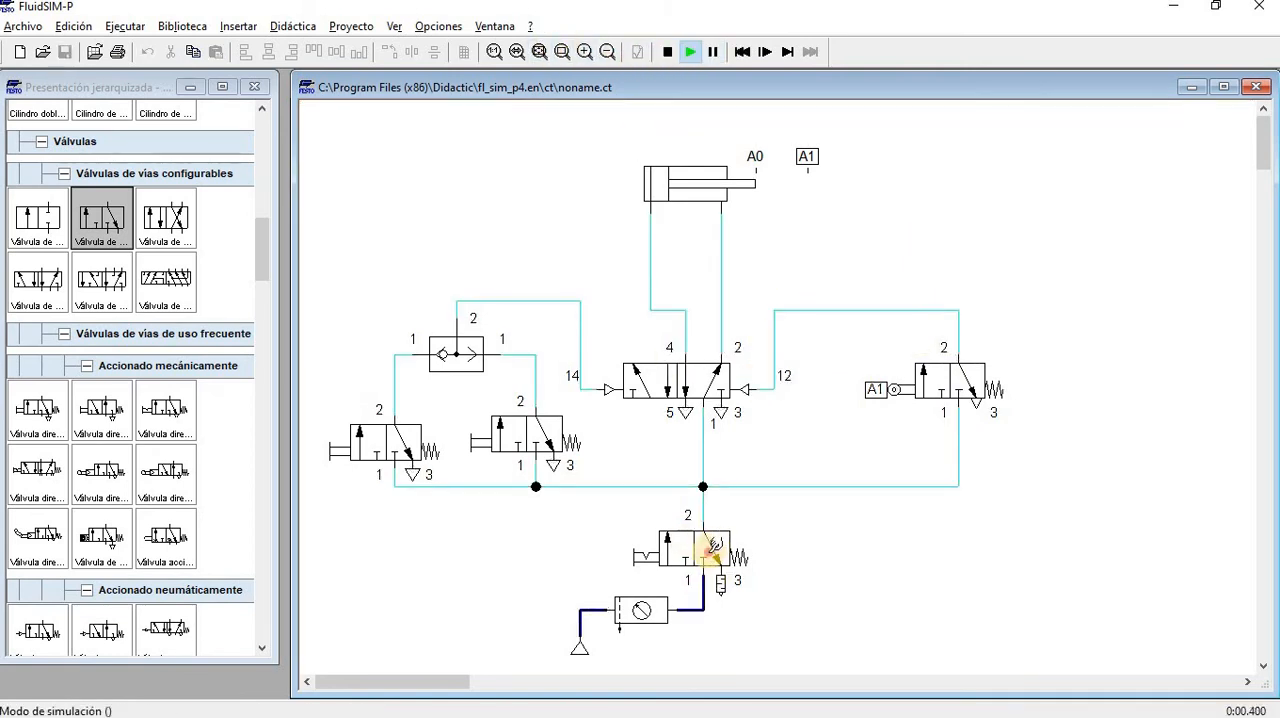
{"action": "left_click", "coordinate": [423, 434]}
{"action": "left_click", "coordinate": [529, 434]}
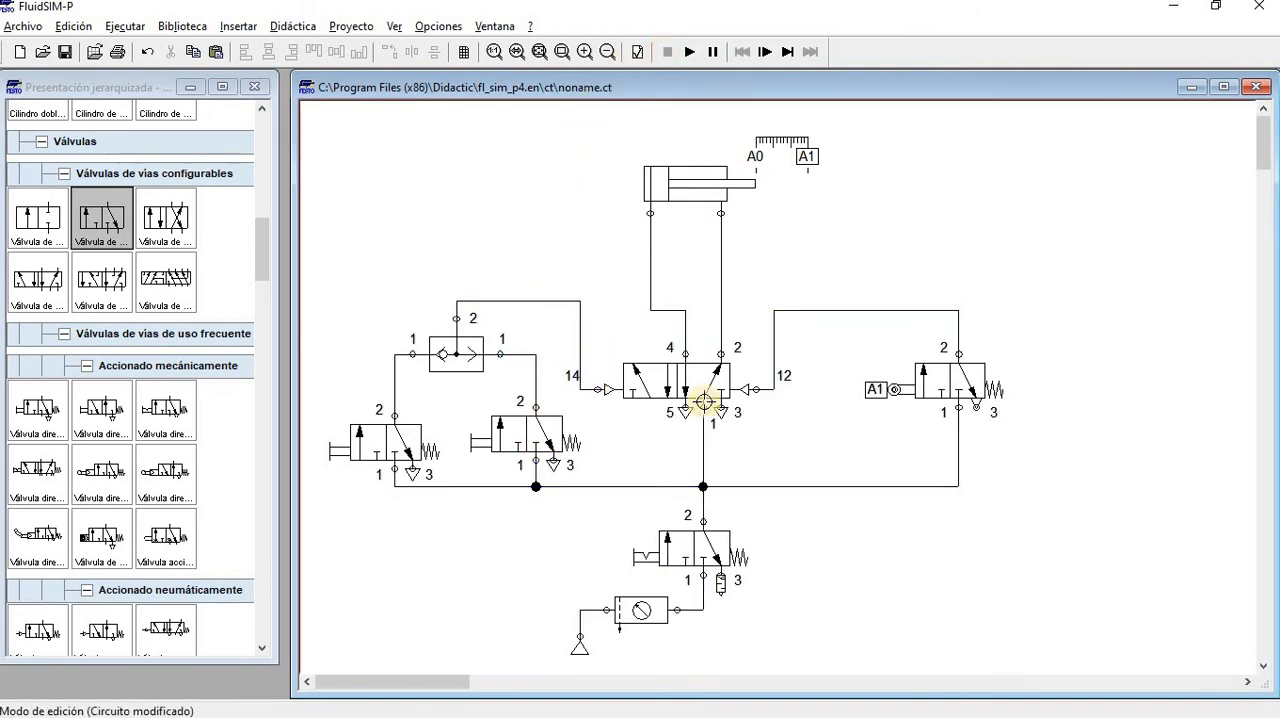
{"action": "left_click", "coordinate": [936, 381]}
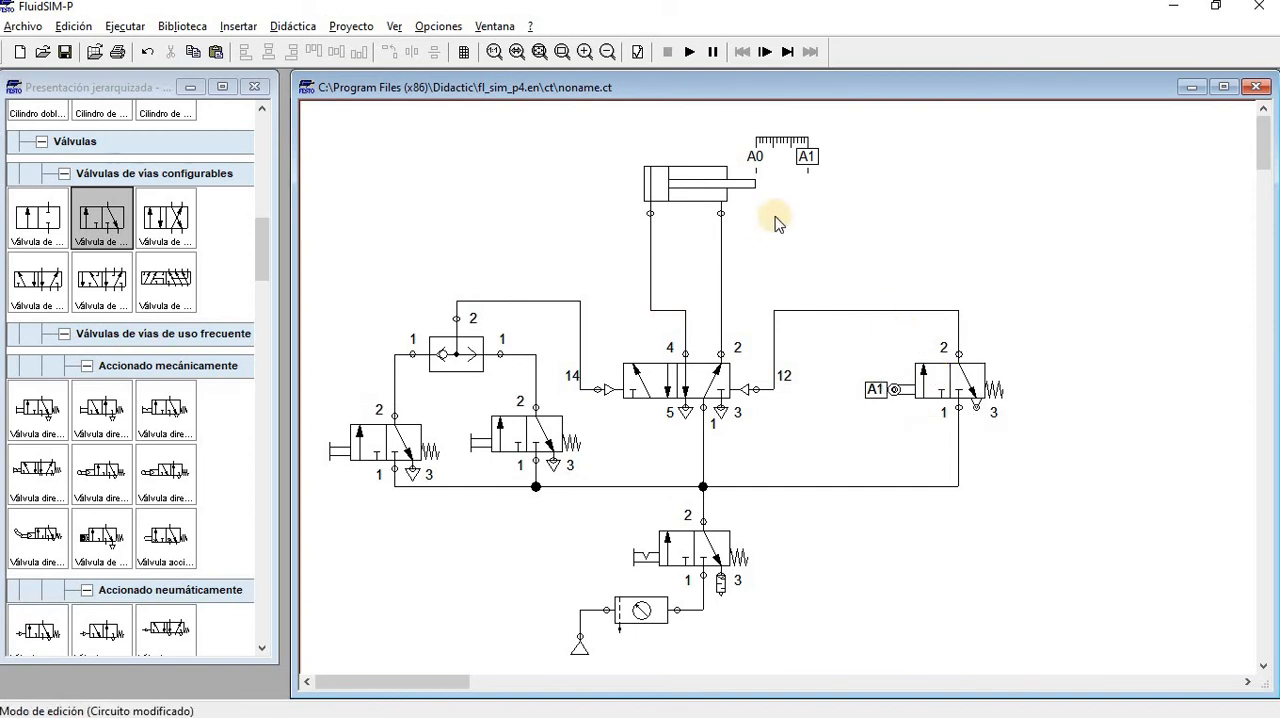
Find the valve groups in the component library and insert a normally closed deceleration valve into the circuit
{"action": "scroll", "coordinate": [124, 485], "scroll_direction": "down", "scroll_amount": 15}
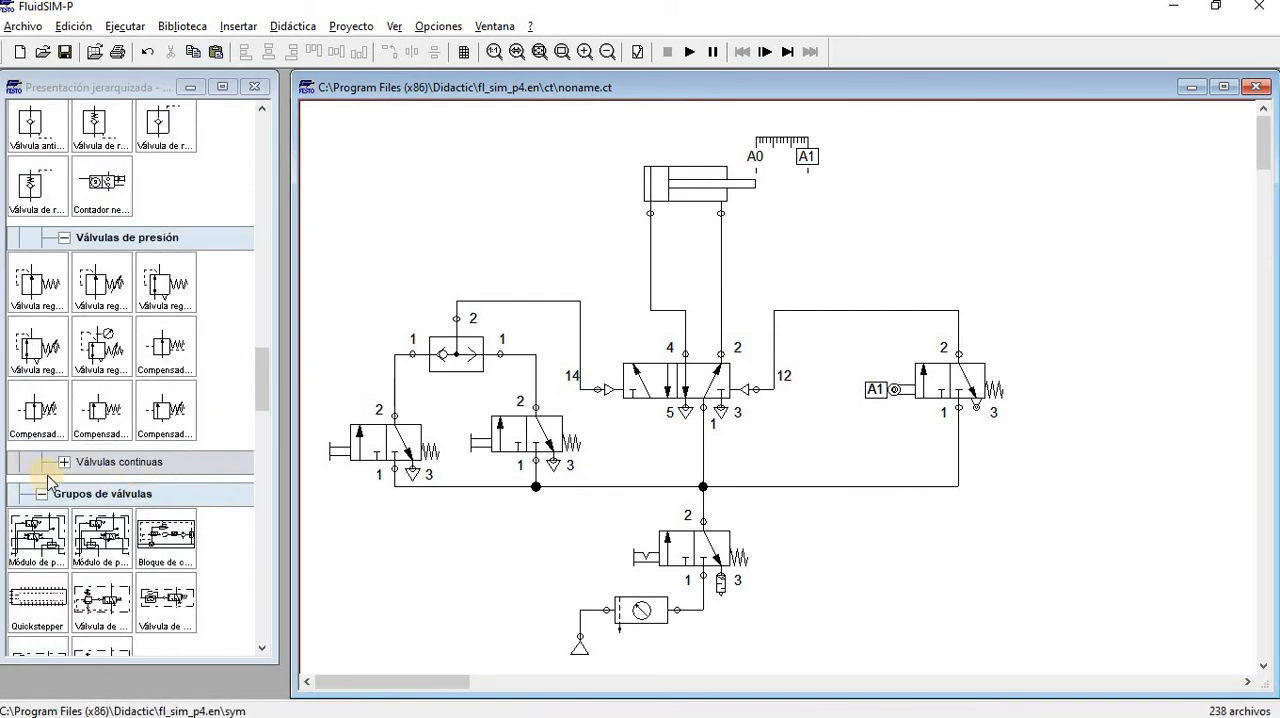
{"action": "scroll", "coordinate": [118, 520], "scroll_direction": "down", "scroll_amount": 3}
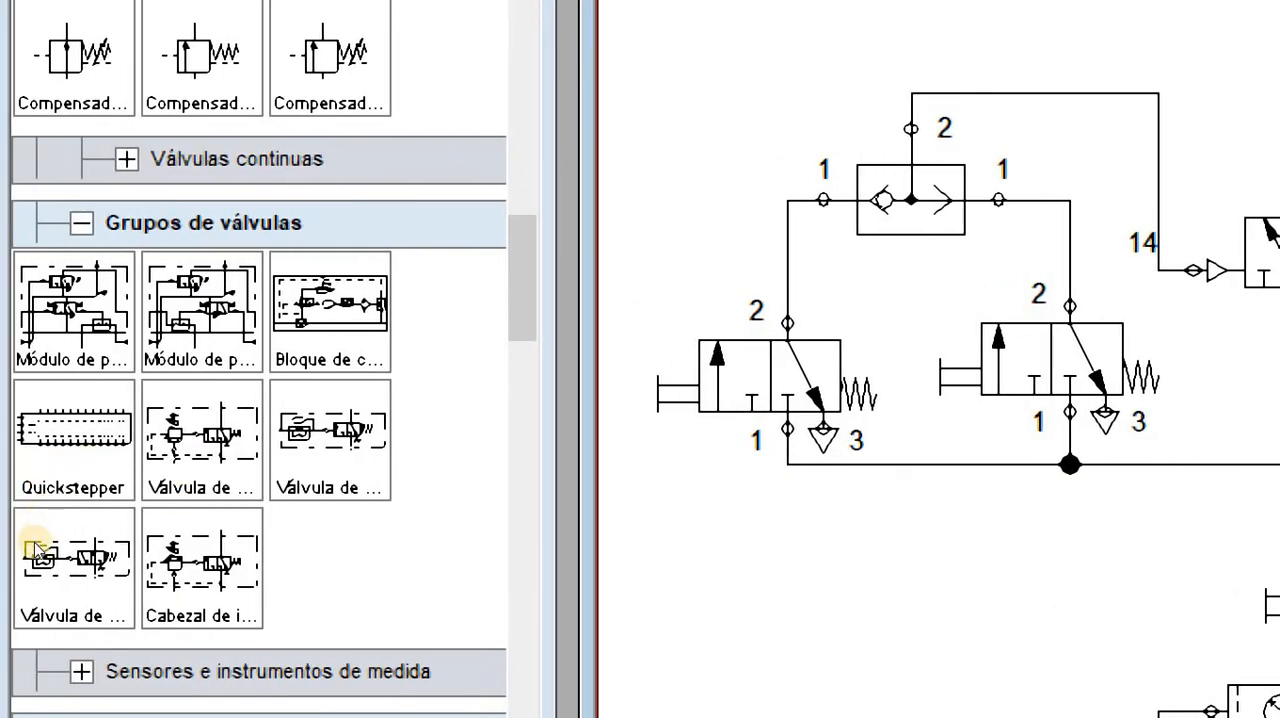
{"action": "left_click", "coordinate": [158, 475]}
{"action": "scroll", "coordinate": [100, 505], "scroll_direction": "down", "scroll_amount": 15}
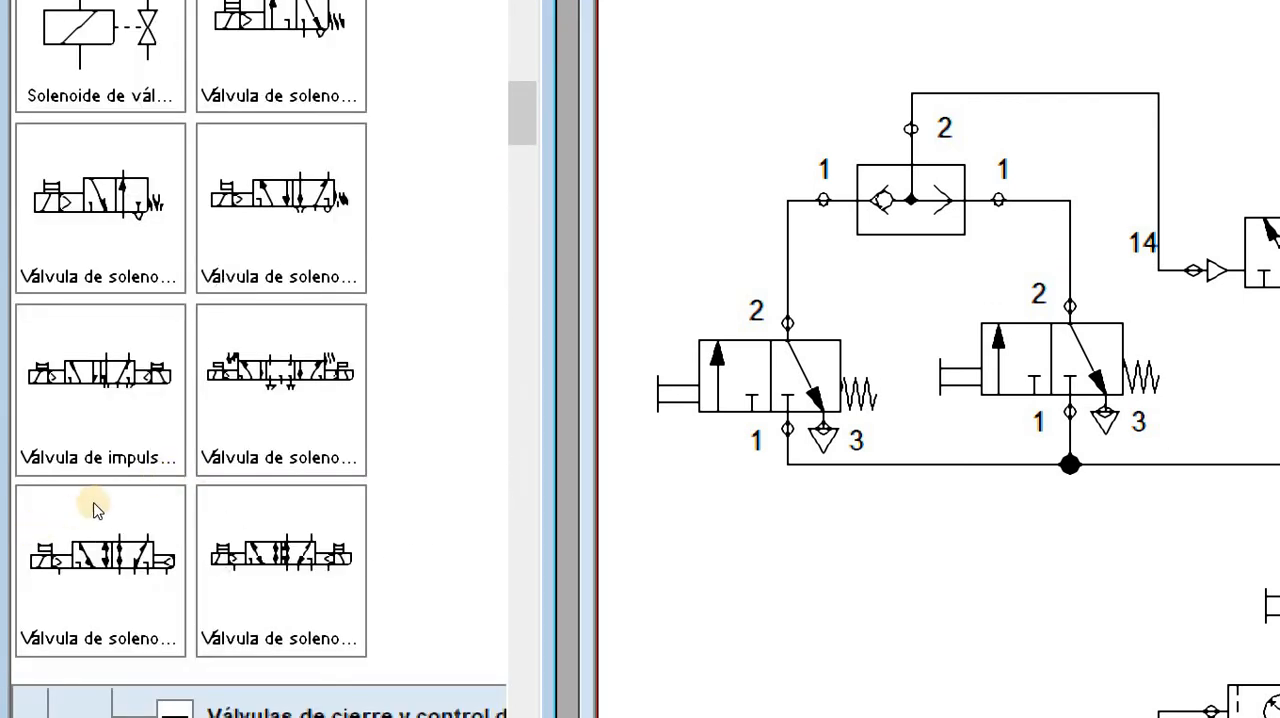
{"action": "scroll", "coordinate": [140, 525], "scroll_direction": "down", "scroll_amount": 8}
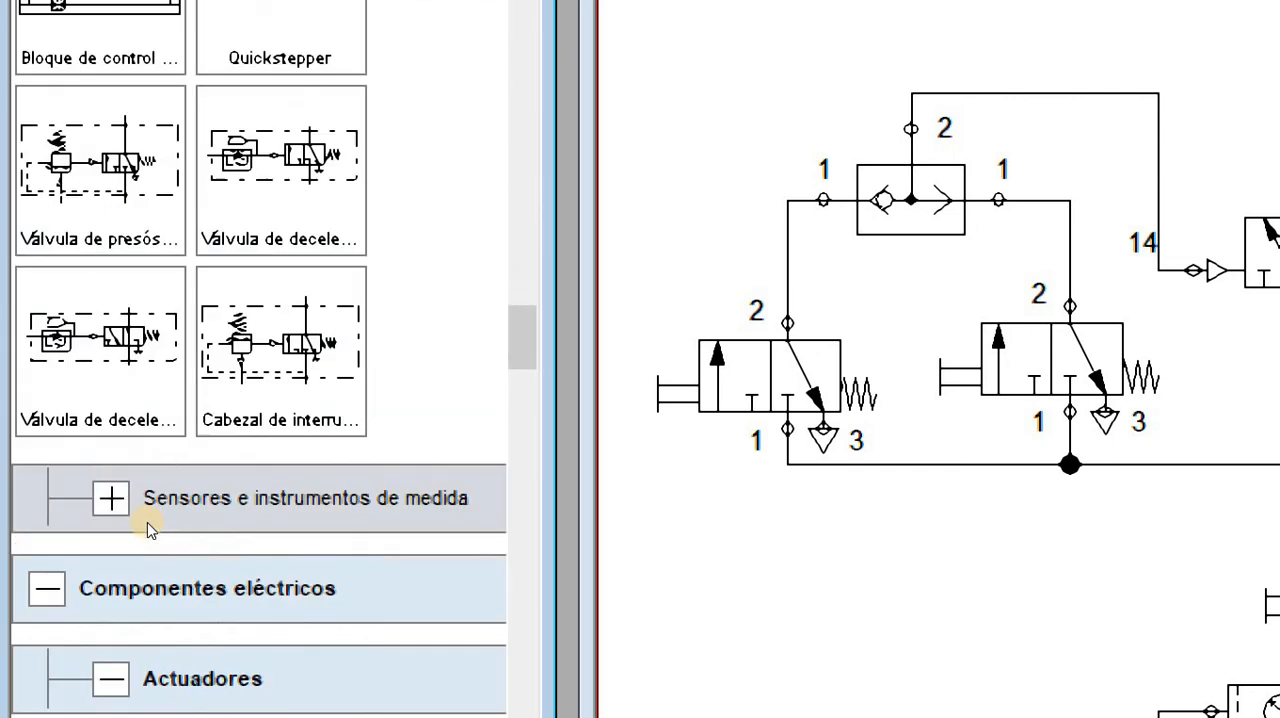
{"action": "scroll", "coordinate": [150, 540], "scroll_direction": "up", "scroll_amount": 4}
{"action": "scroll", "coordinate": [150, 545], "scroll_direction": "down", "scroll_amount": 1}
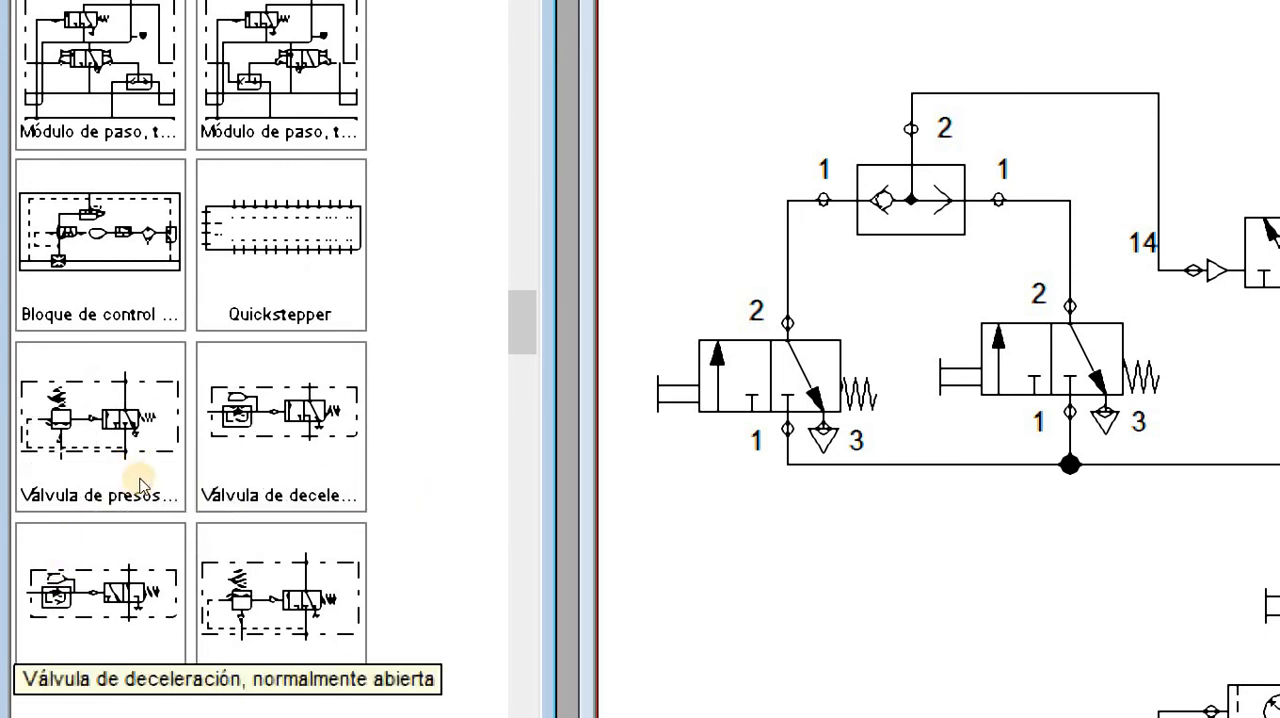
{"action": "left_click_drag", "start_coordinate": [240, 472], "coordinate": [943, 614]}
{"action": "scroll", "coordinate": [735, 540], "scroll_direction": "down", "scroll_amount": 3}
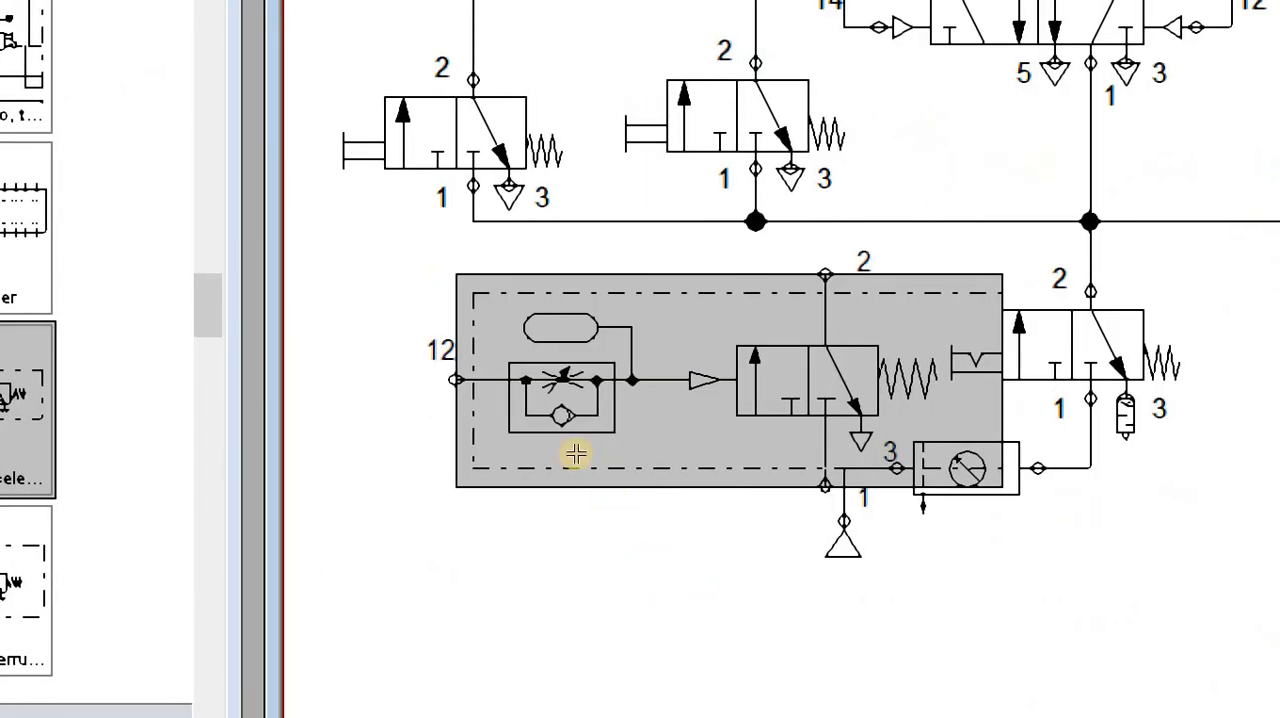
Move the normally closed deceleration valve into the free space below the compressed air supply
{"action": "left_click_drag", "start_coordinate": [620, 370], "coordinate": [604, 566]}
{"action": "left_click_drag", "start_coordinate": [478, 566], "coordinate": [547, 509]}
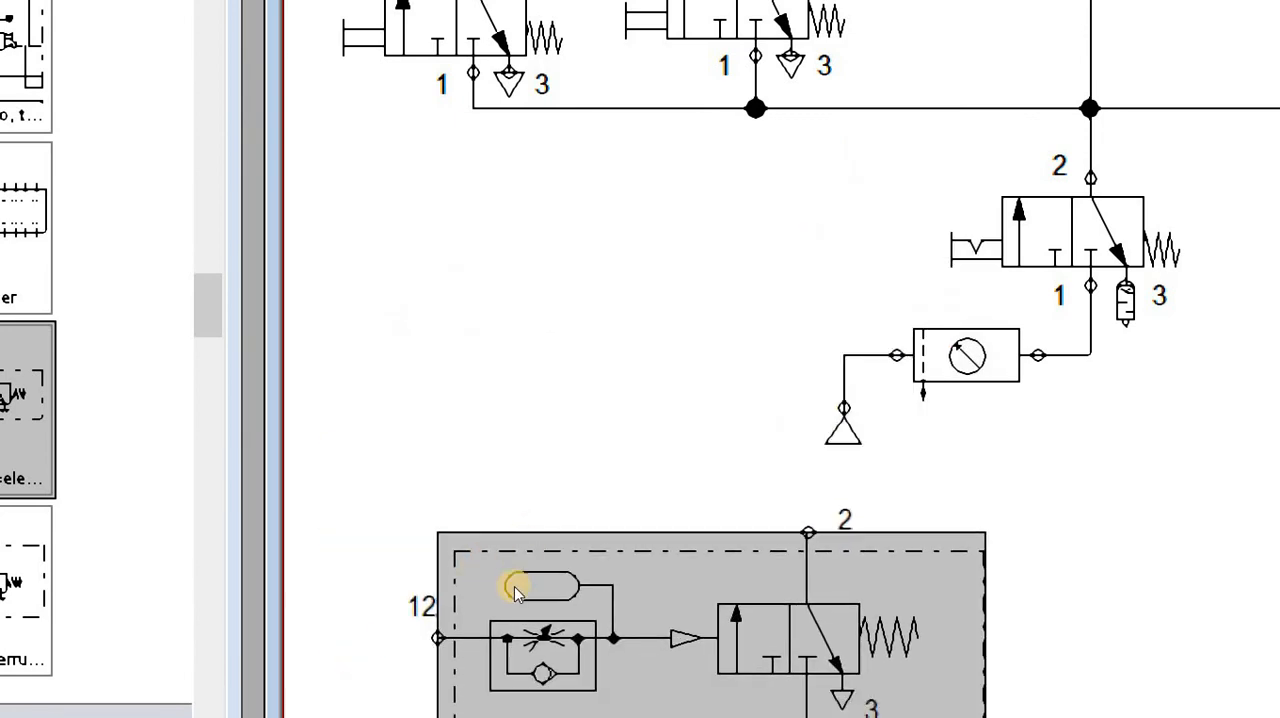
{"action": "scroll", "coordinate": [540, 540], "scroll_direction": "down", "scroll_amount": 3}
{"action": "left_click_drag", "start_coordinate": [443, 274], "coordinate": [409, 363]}
{"action": "left_click", "coordinate": [422, 505]}
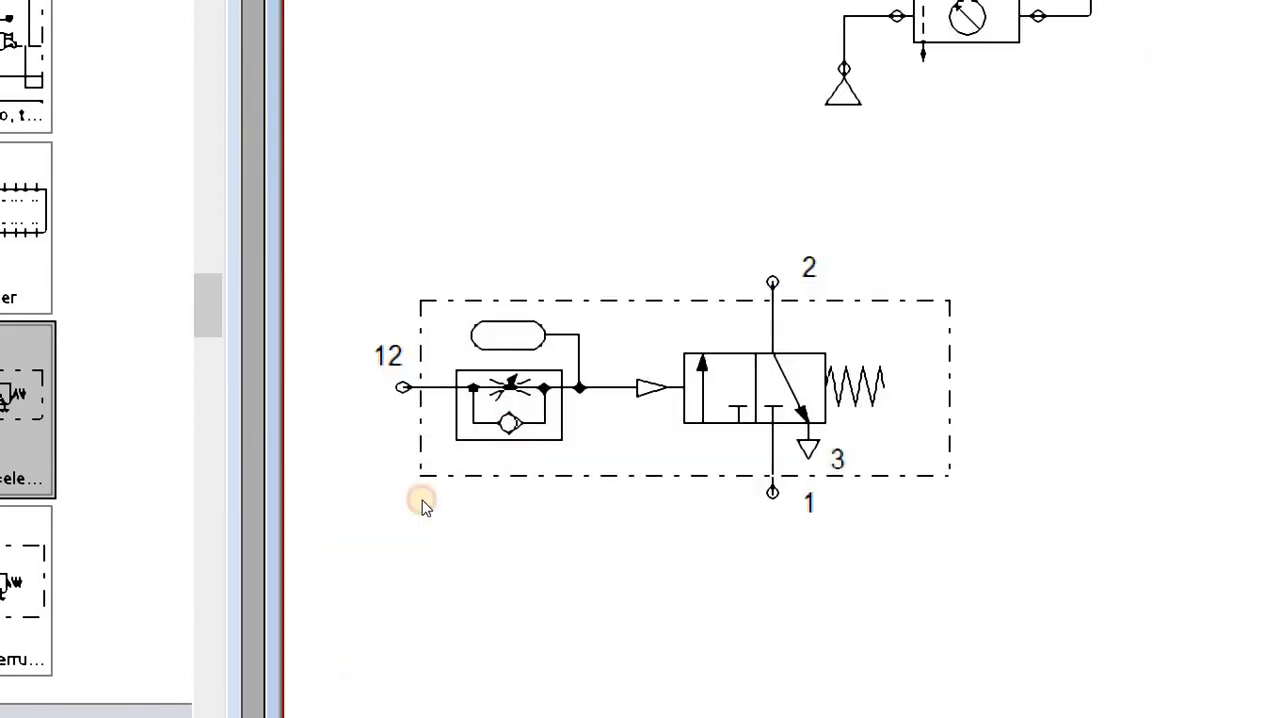
Insert a normally open deceleration valve and line it up beside the normally closed one
{"action": "mouse_move", "coordinate": [421, 472]}
{"action": "left_click_drag", "start_coordinate": [48, 557], "coordinate": [850, 565]}
{"action": "left_click_drag", "start_coordinate": [883, 491], "coordinate": [913, 446]}
{"action": "left_click", "coordinate": [719, 572]}
{"action": "left_click_drag", "start_coordinate": [749, 449], "coordinate": [785, 443]}
{"action": "left_click", "coordinate": [720, 537]}
Compare the two deceleration valves and delete the normally open one
{"action": "mouse_move", "coordinate": [851, 451]}
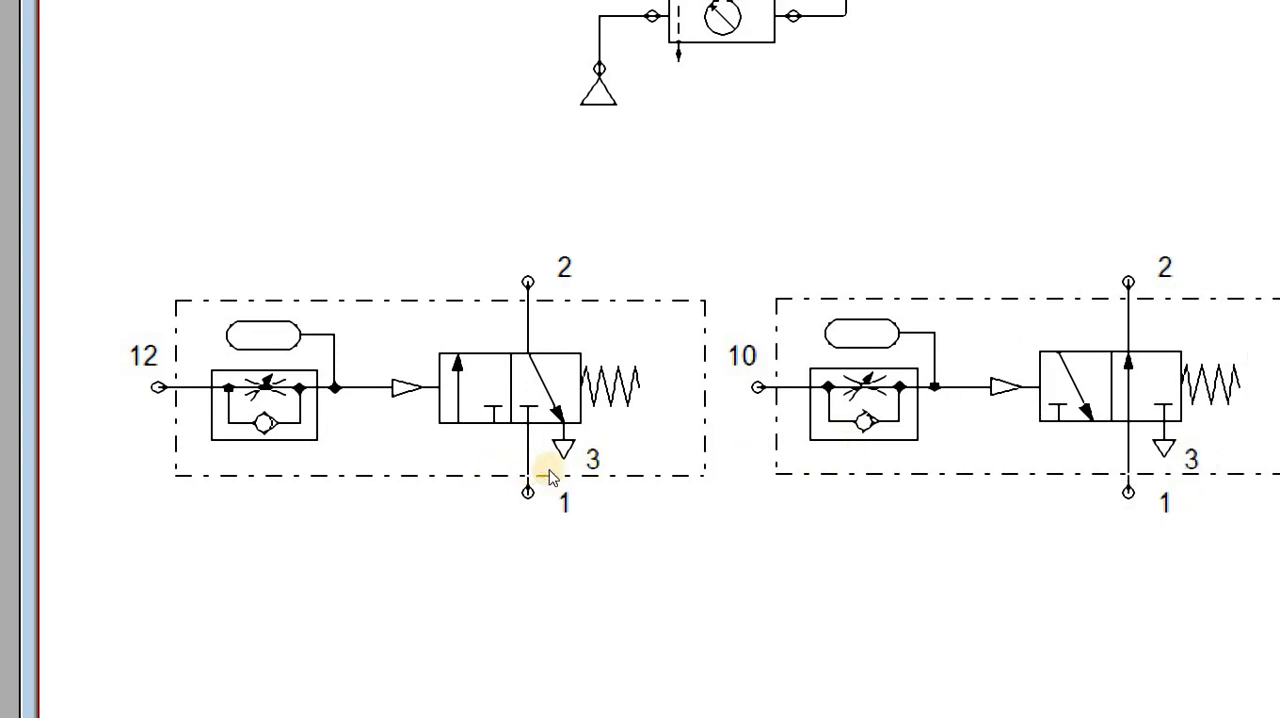
{"action": "mouse_move", "coordinate": [550, 474]}
{"action": "mouse_move", "coordinate": [762, 455]}
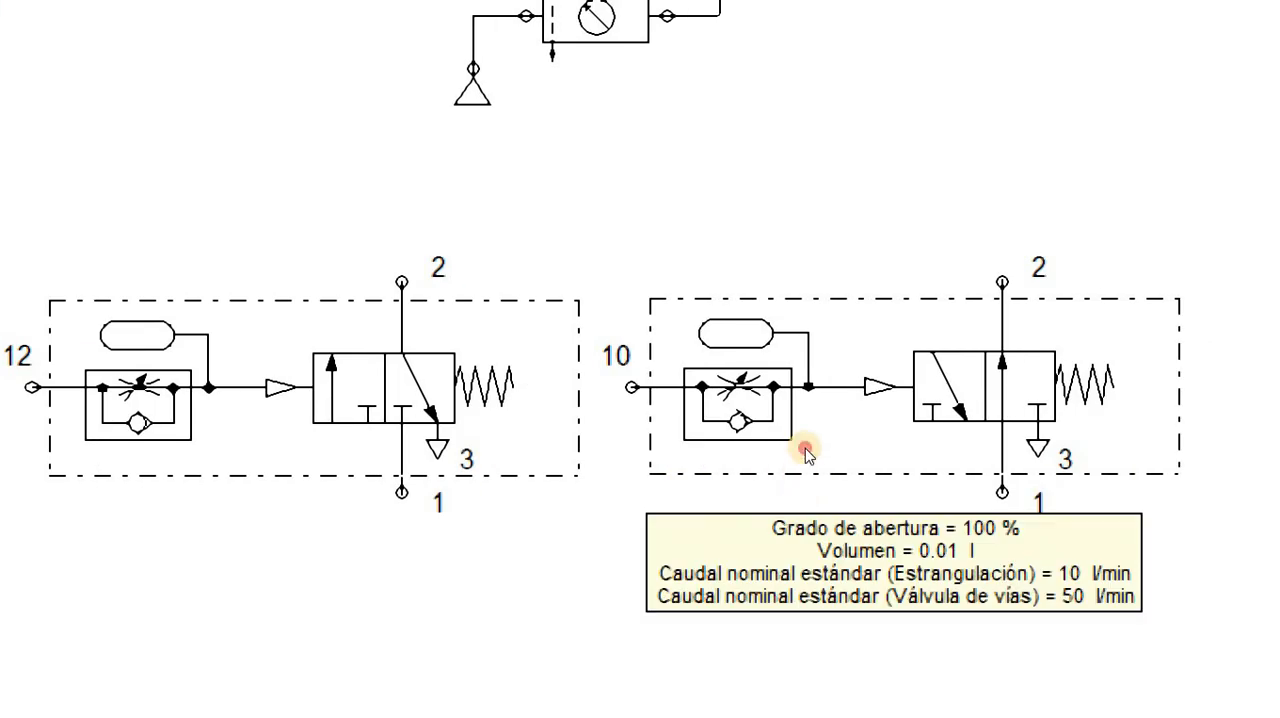
{"action": "left_click", "coordinate": [806, 453]}
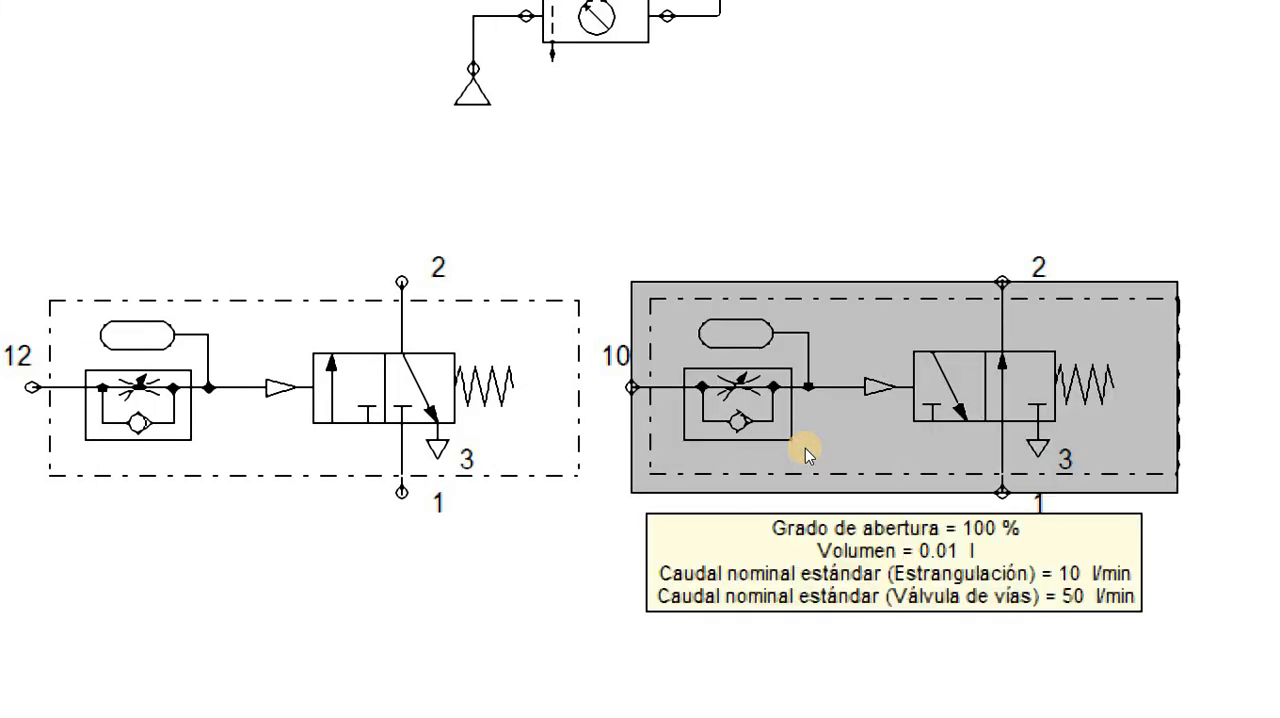
{"action": "key", "text": "Delete"}
Move the normally closed deceleration valve up beside the supply valve, under the roller valve
{"action": "left_click_drag", "start_coordinate": [517, 471], "coordinate": [609, 470]}
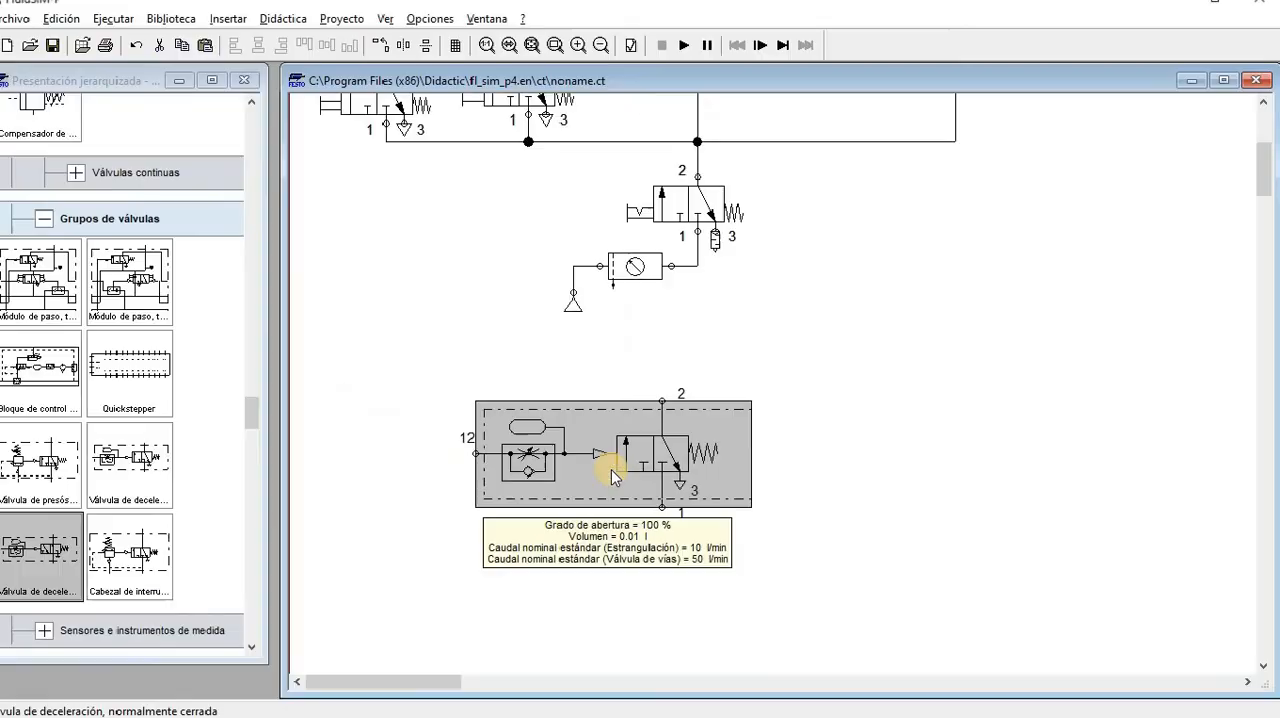
{"action": "scroll", "coordinate": [611, 471], "scroll_direction": "up", "scroll_amount": 3}
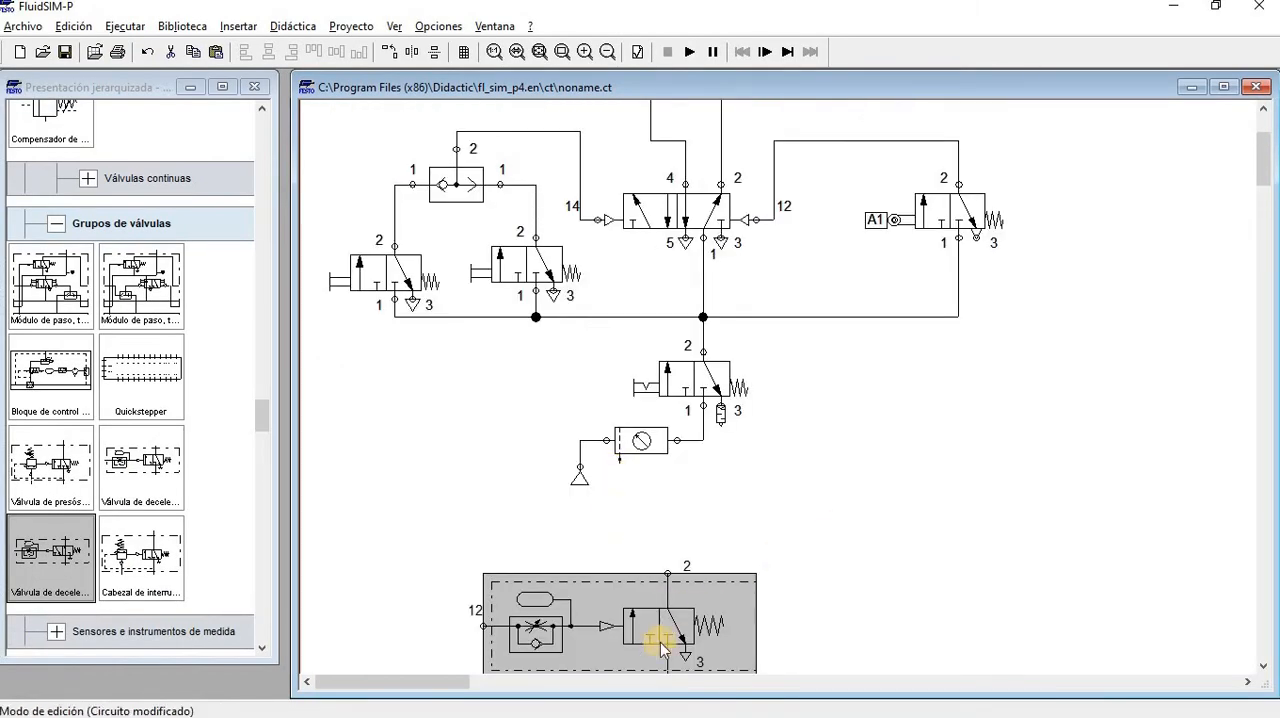
{"action": "left_click_drag", "start_coordinate": [663, 645], "coordinate": [973, 485]}
{"action": "left_click", "coordinate": [900, 592]}
{"action": "left_click_drag", "start_coordinate": [872, 443], "coordinate": [960, 445]}
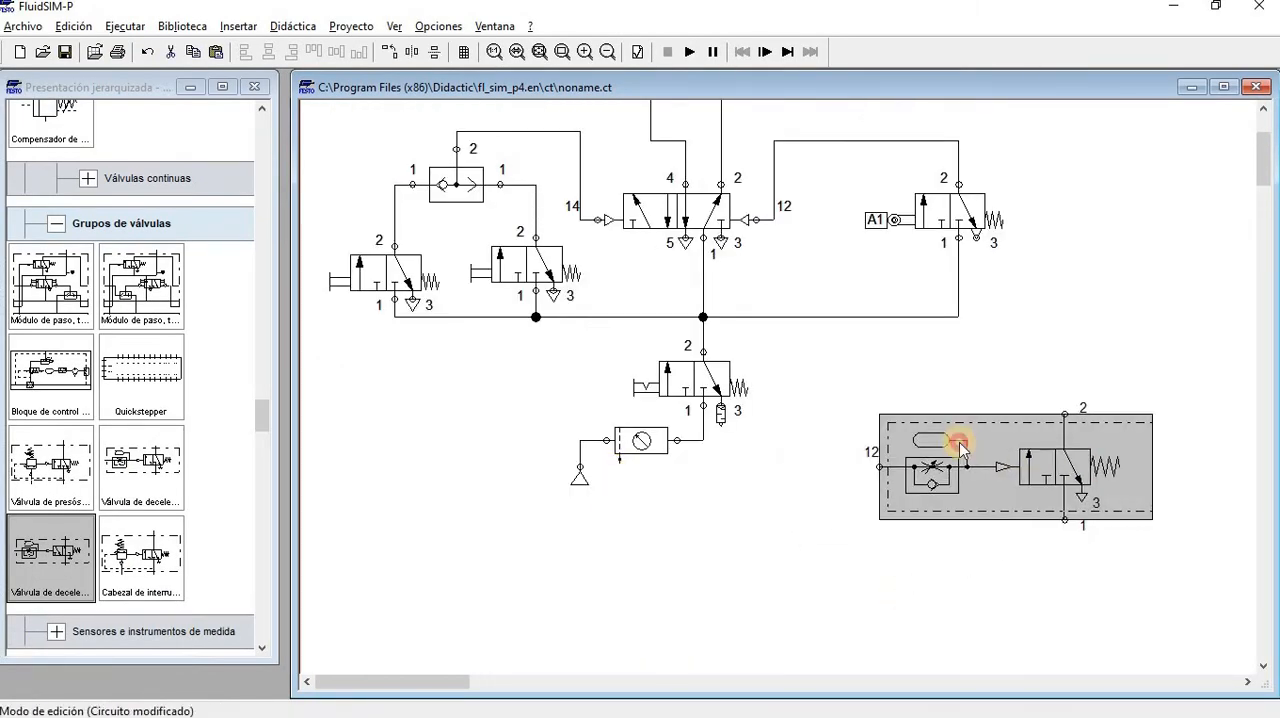
{"action": "scroll", "coordinate": [955, 445], "scroll_direction": "up", "scroll_amount": 3}
Move the deceleration valve above the supply line, up and to the right of roller valve A1
{"action": "right_click", "coordinate": [968, 610]}
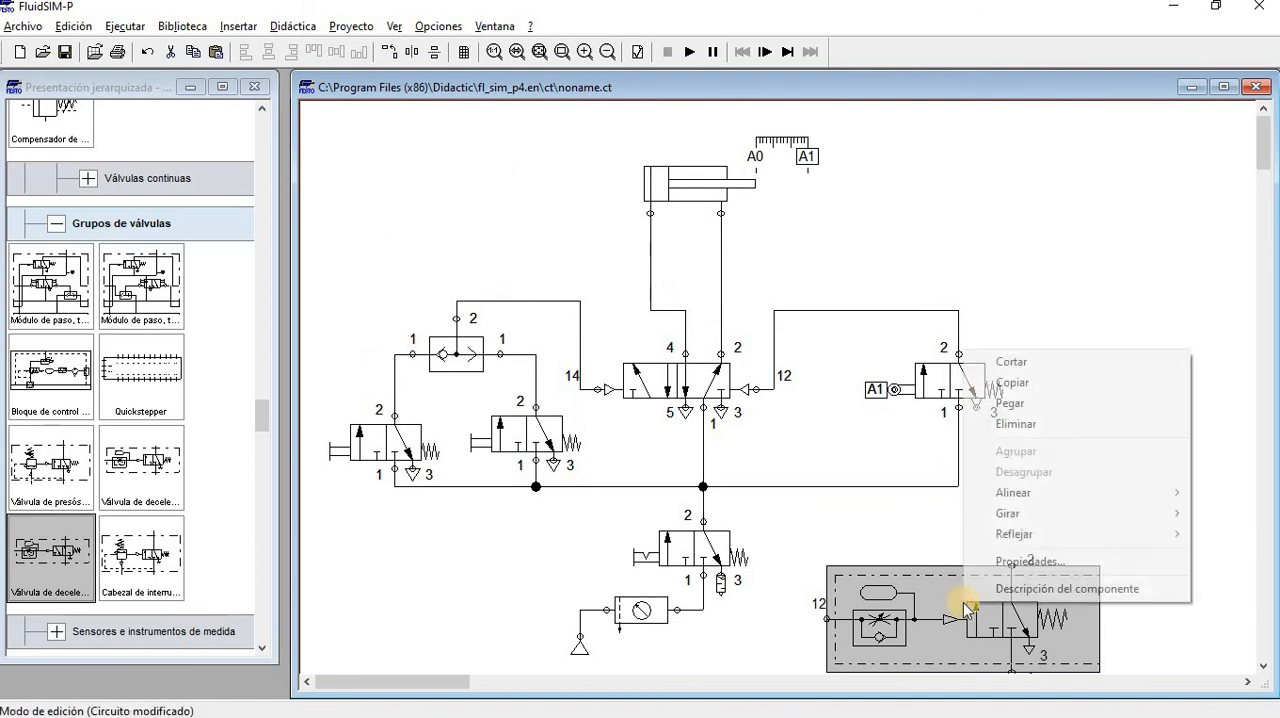
{"action": "left_click", "coordinate": [908, 586]}
{"action": "left_click_drag", "start_coordinate": [908, 586], "coordinate": [948, 218]}
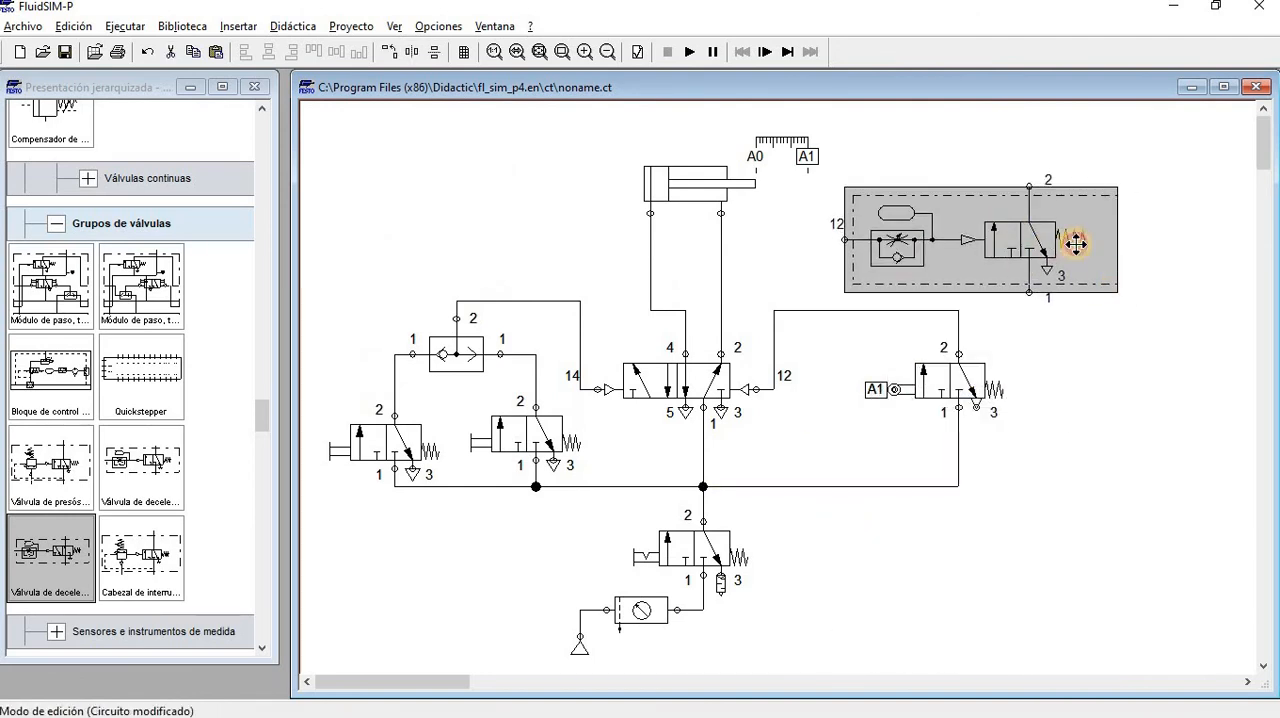
{"action": "left_click_drag", "start_coordinate": [1076, 244], "coordinate": [1012, 235]}
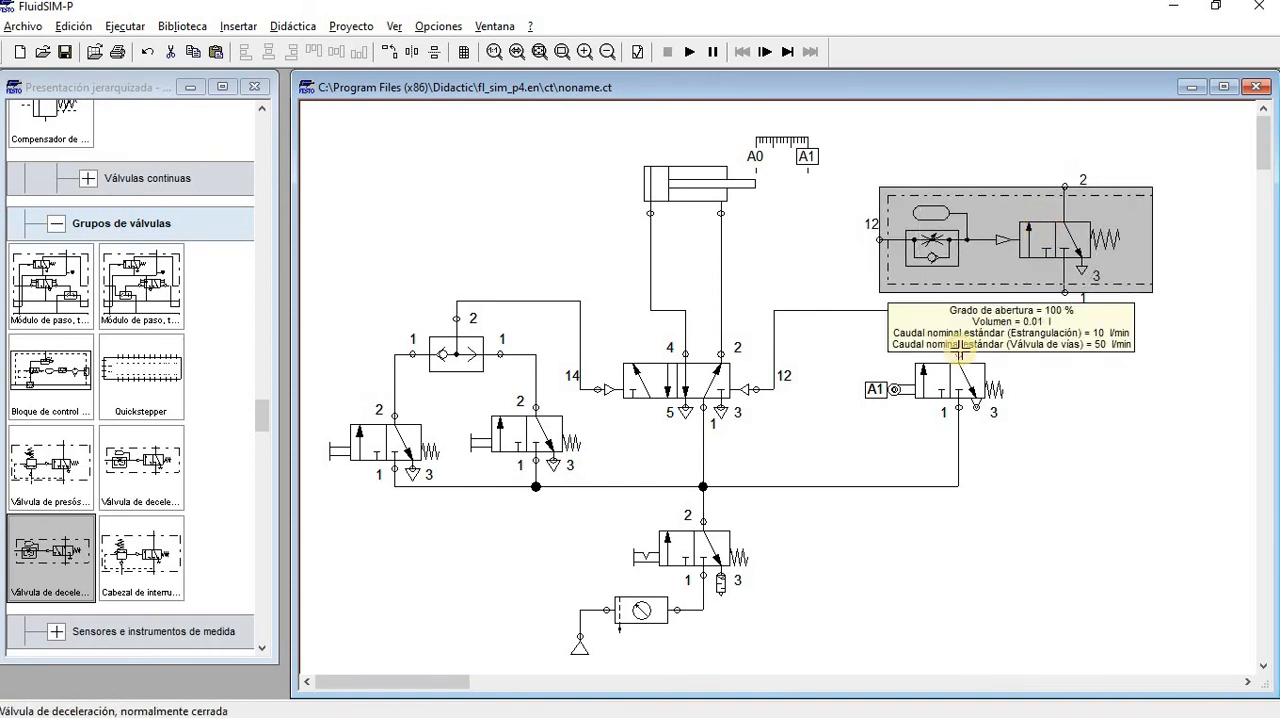
{"action": "left_click", "coordinate": [960, 368]}
{"action": "left_click_drag", "start_coordinate": [959, 352], "coordinate": [1090, 325]}
{"action": "left_click_drag", "start_coordinate": [1057, 236], "coordinate": [1153, 264]}
Connect the deceleration valve's port 1 to the supply line below the roller valve, and place the valve level with it with a straight line
{"action": "left_click", "coordinate": [1166, 321]}
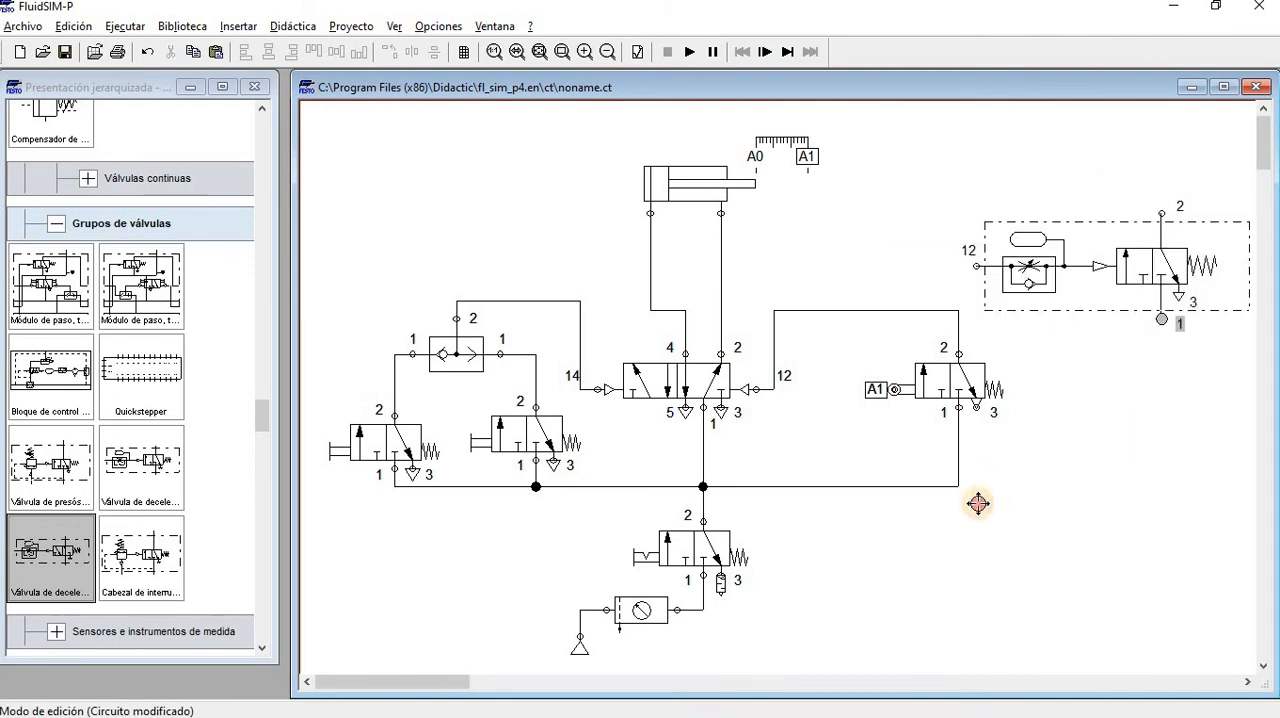
{"action": "left_click_drag", "start_coordinate": [957, 487], "coordinate": [958, 487]}
{"action": "left_click_drag", "start_coordinate": [1061, 294], "coordinate": [1115, 391]}
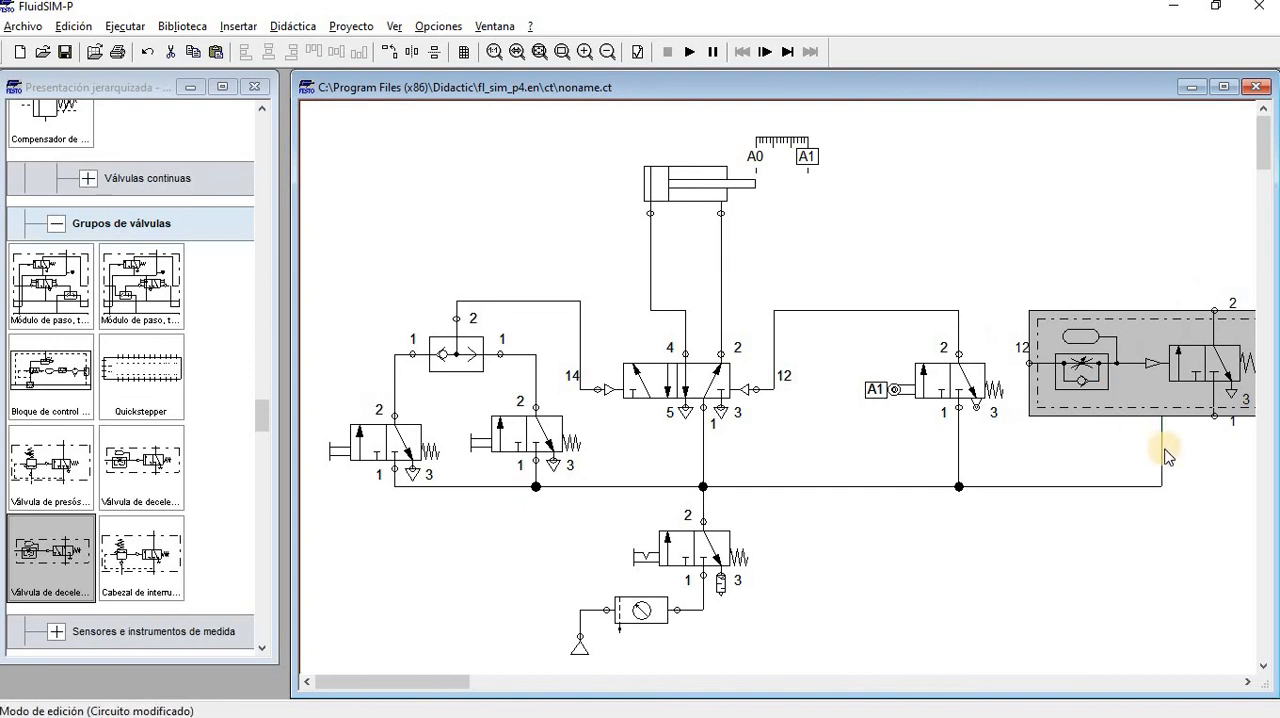
{"action": "left_click_drag", "start_coordinate": [1162, 448], "coordinate": [1206, 466]}
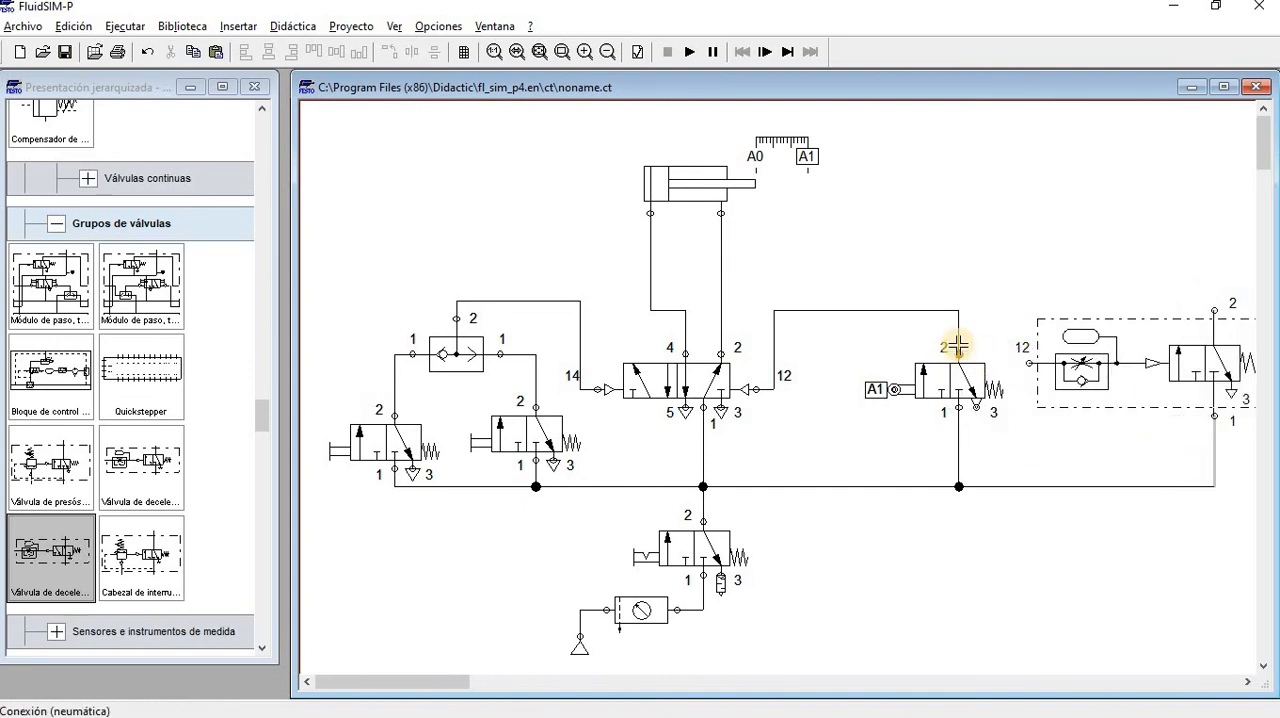
Delete the line from roller valve port 2 to pilot connection 12, and connect that port to the deceleration valve's connection 12
{"action": "key", "text": "Delete"}
{"action": "left_click_drag", "start_coordinate": [962, 353], "coordinate": [989, 277]}
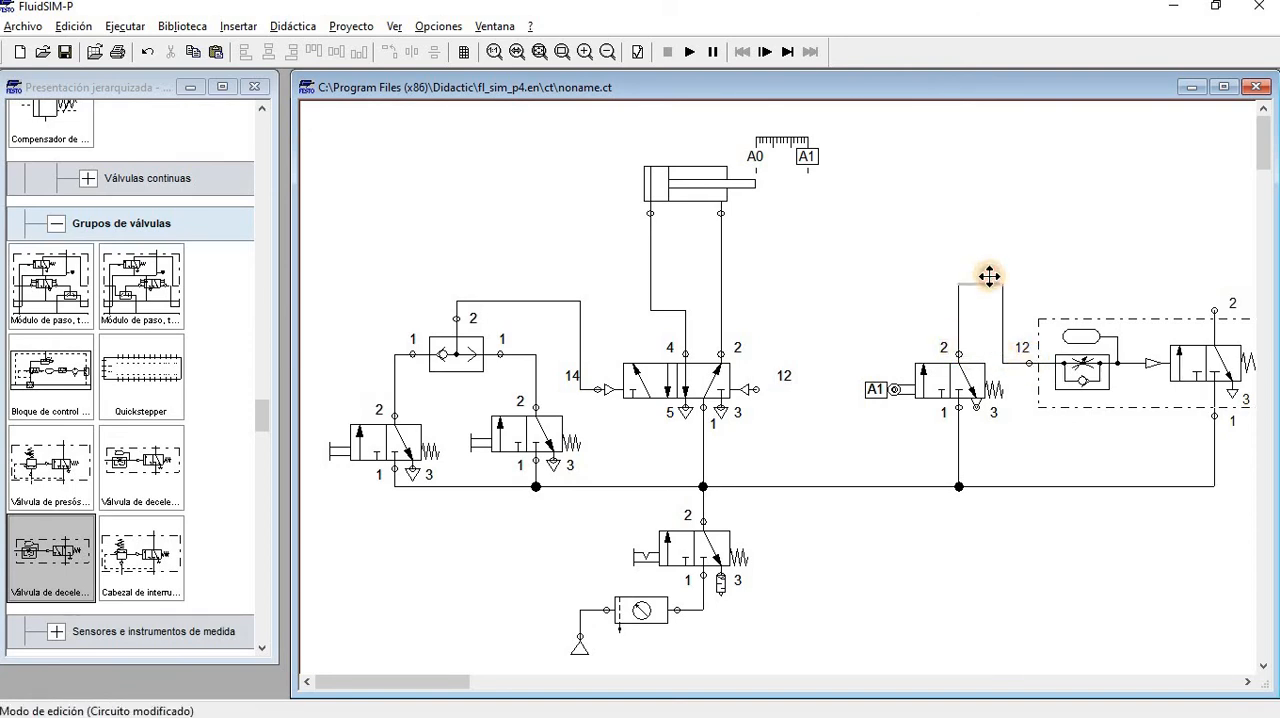
Connect the deceleration valve's port 2 to the main valve's pilot connection 12 and raise the line's horizontal segment
{"action": "left_click", "coordinate": [1214, 310]}
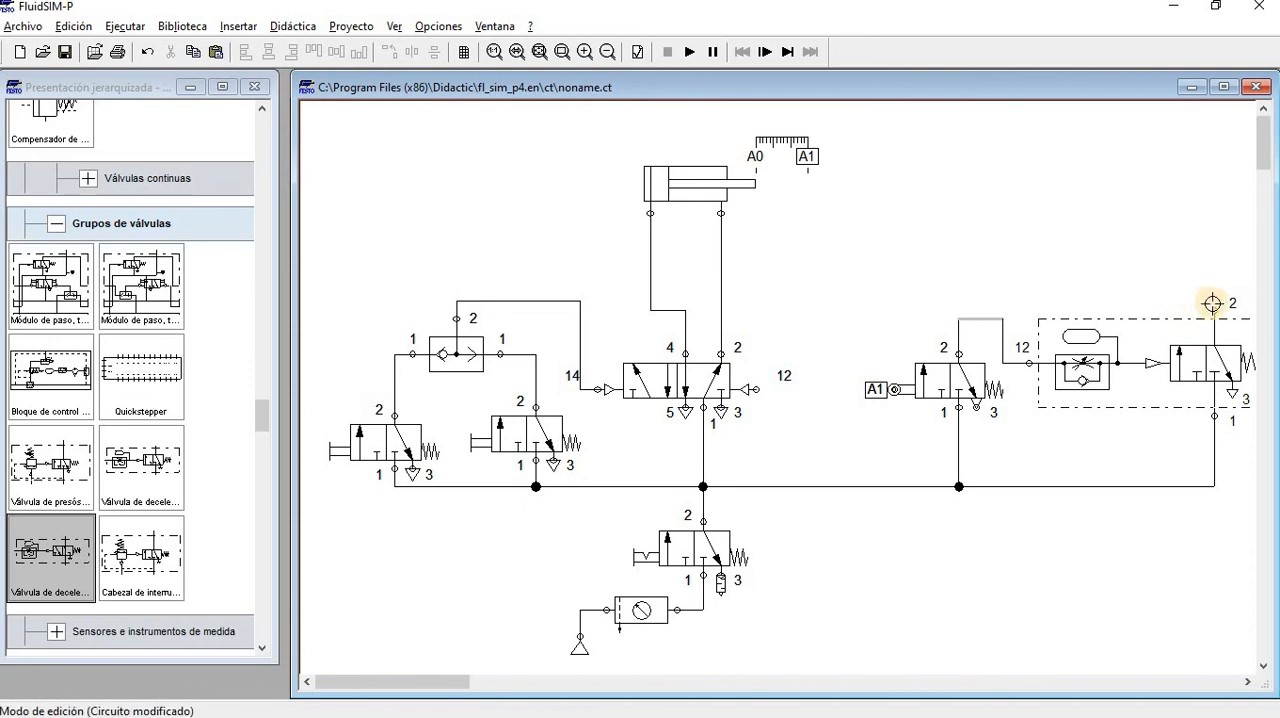
{"action": "left_click_drag", "start_coordinate": [757, 329], "coordinate": [757, 390]}
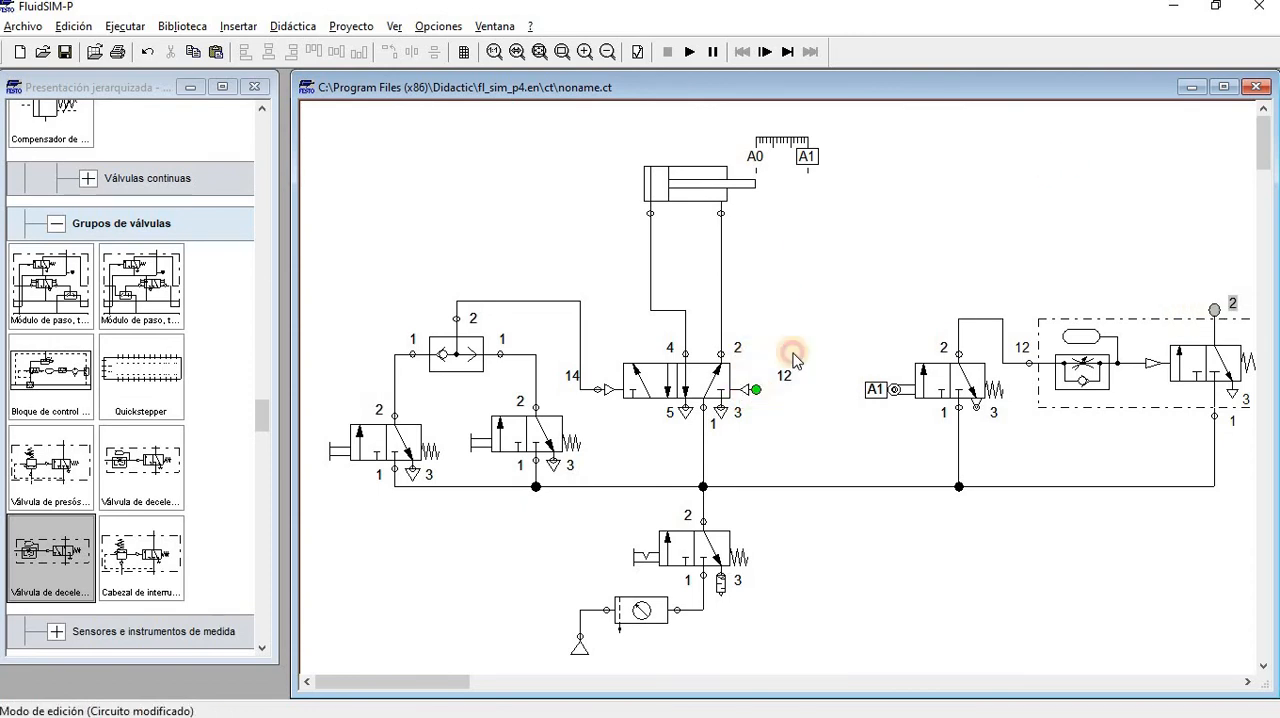
{"action": "left_click_drag", "start_coordinate": [887, 312], "coordinate": [897, 262]}
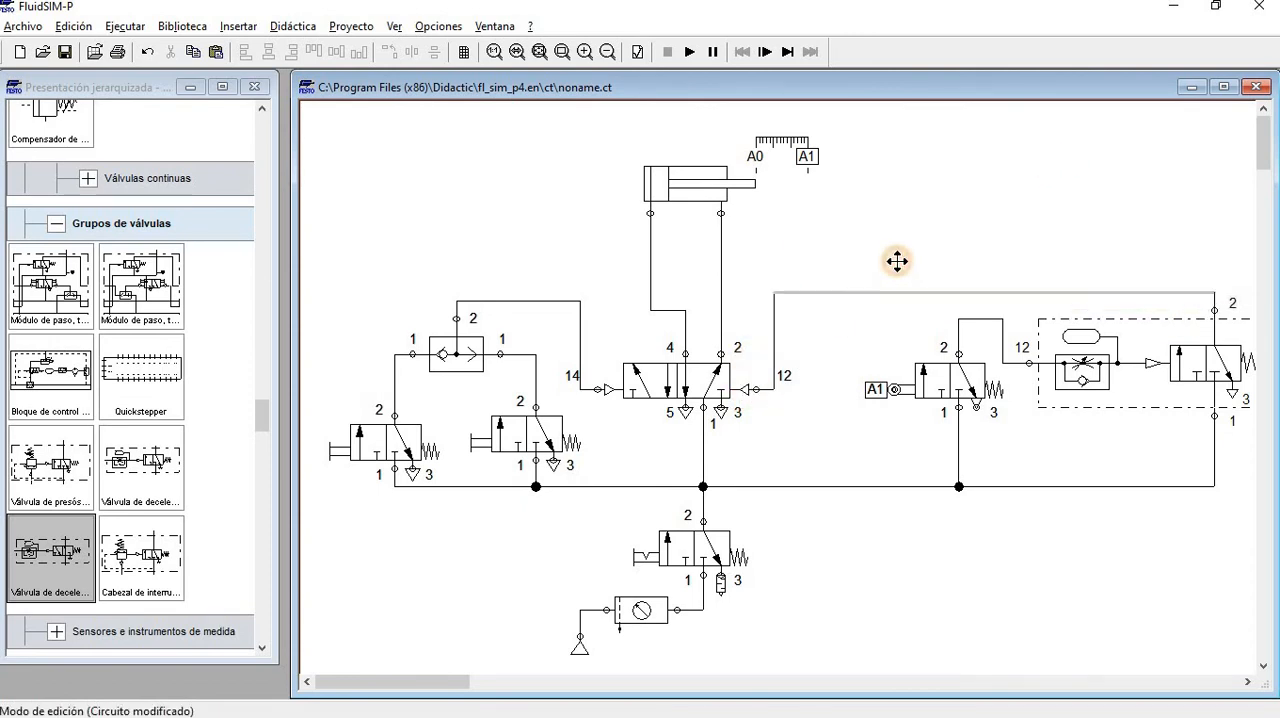
Set the deceleration valve's opening degree to 5 %
{"action": "double_click", "coordinate": [1064, 344]}
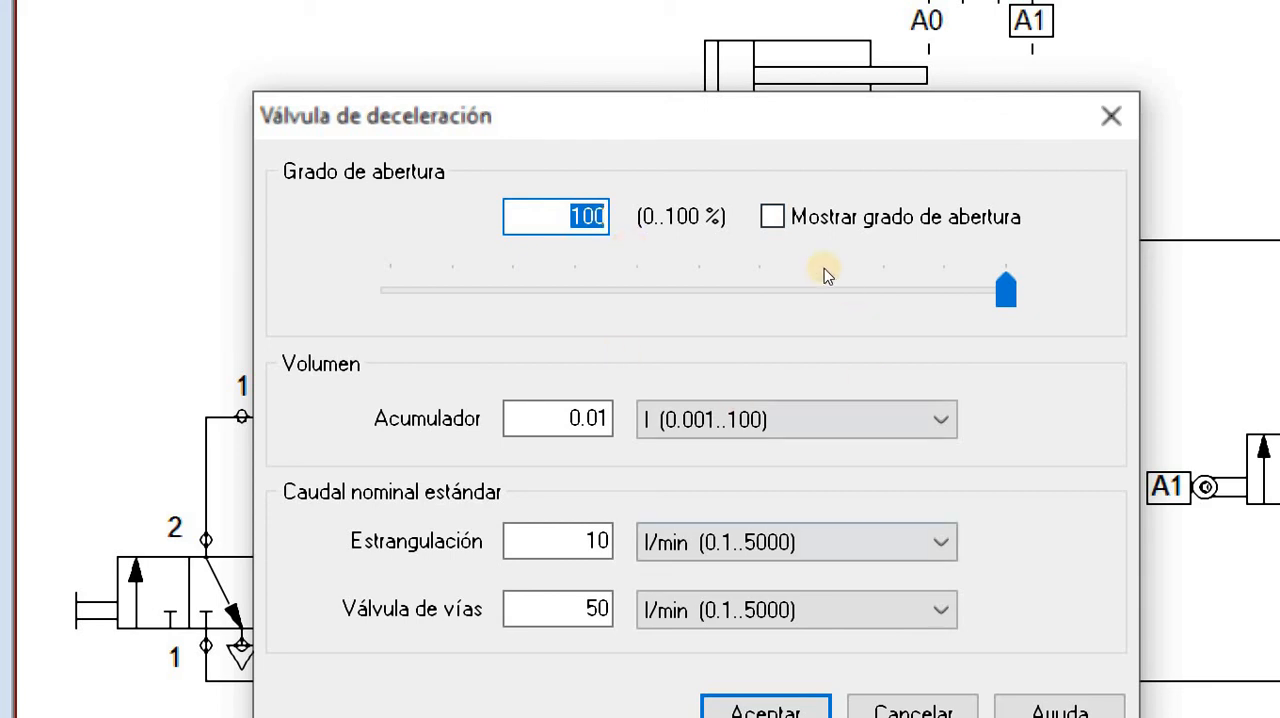
{"action": "left_click_drag", "start_coordinate": [797, 292], "coordinate": [521, 291]}
{"action": "left_click_drag", "start_coordinate": [575, 258], "coordinate": [605, 258]}
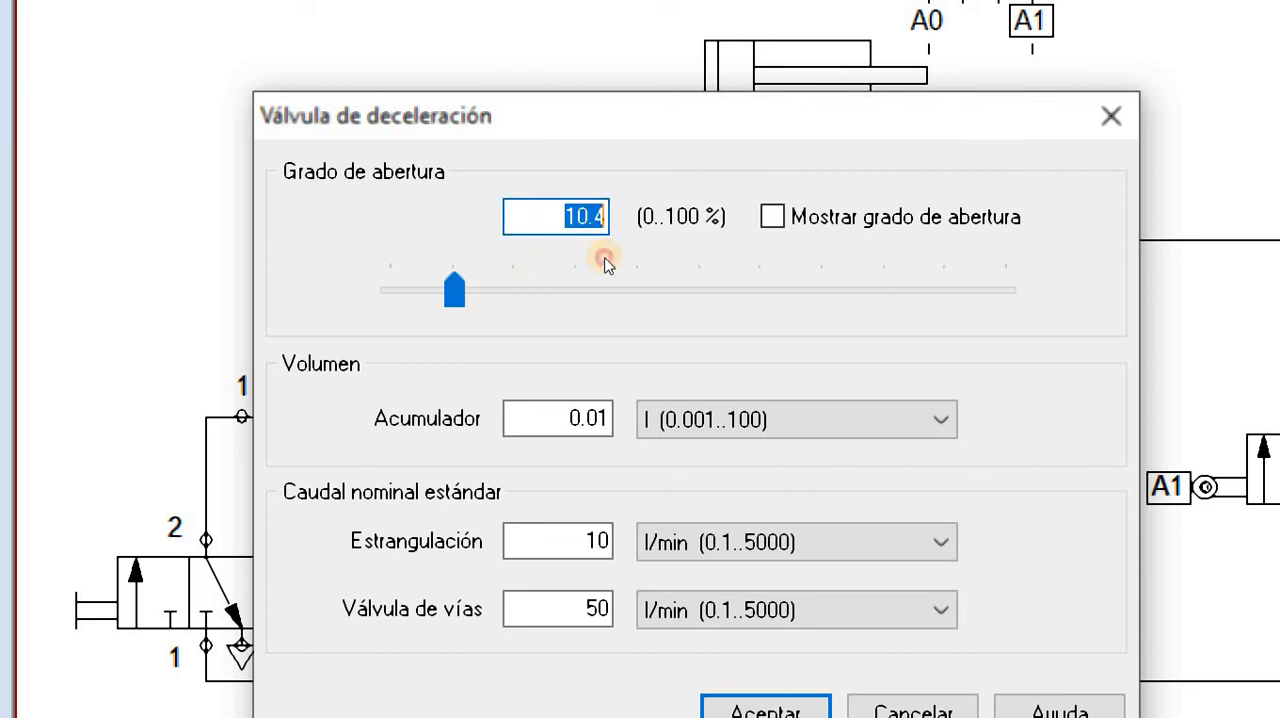
{"action": "type", "text": "5"}
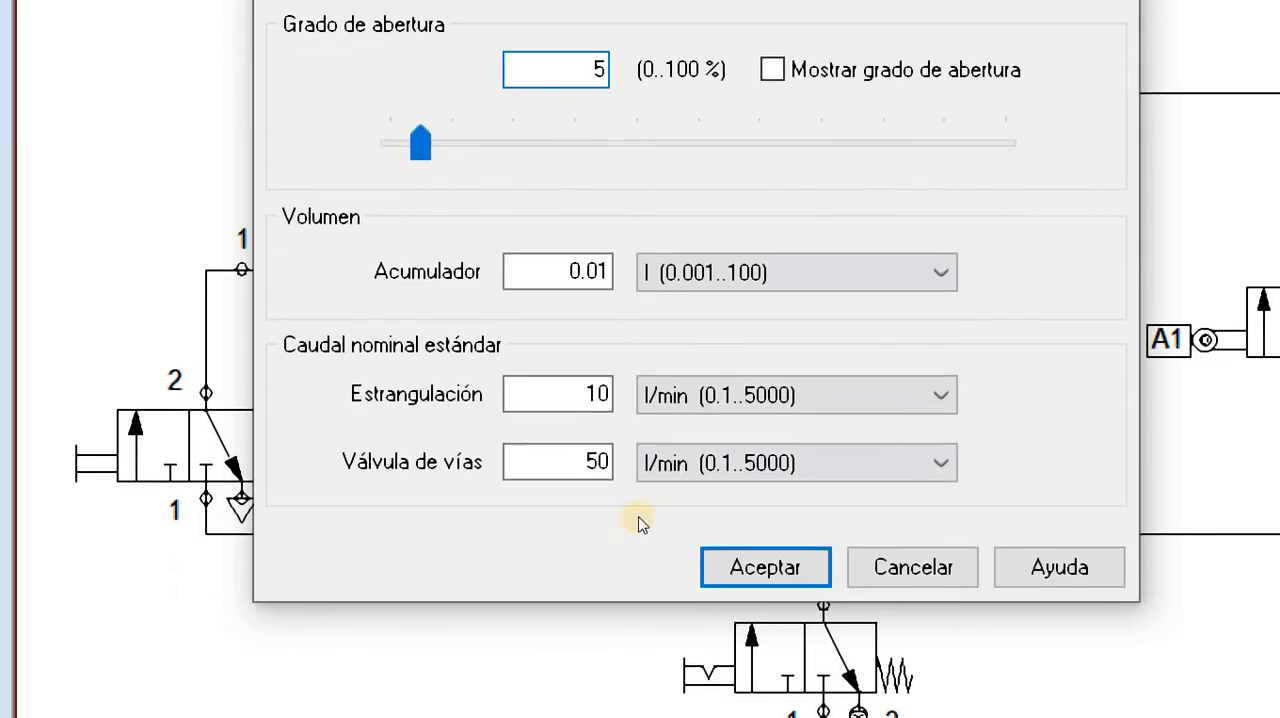
{"action": "key", "text": "Return"}
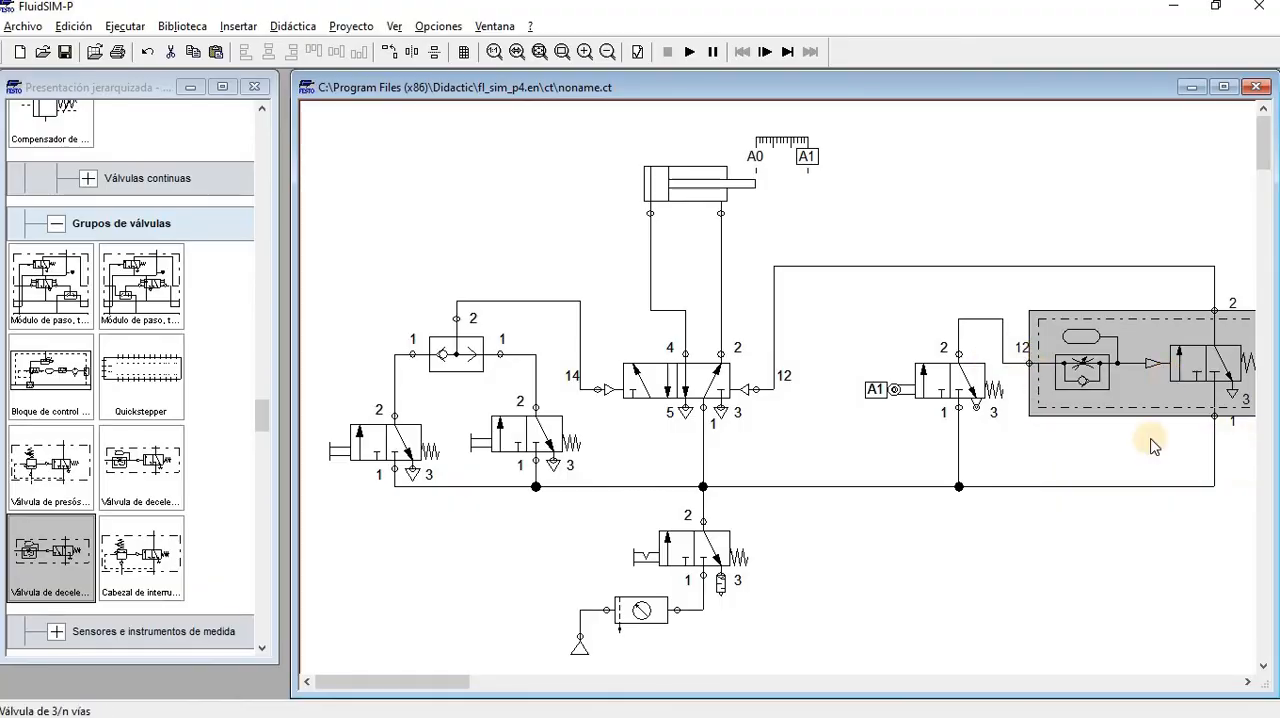
Maximize the circuit window and set the deceleration valve's opening degree to 100 %
{"action": "double_click", "coordinate": [533, 97]}
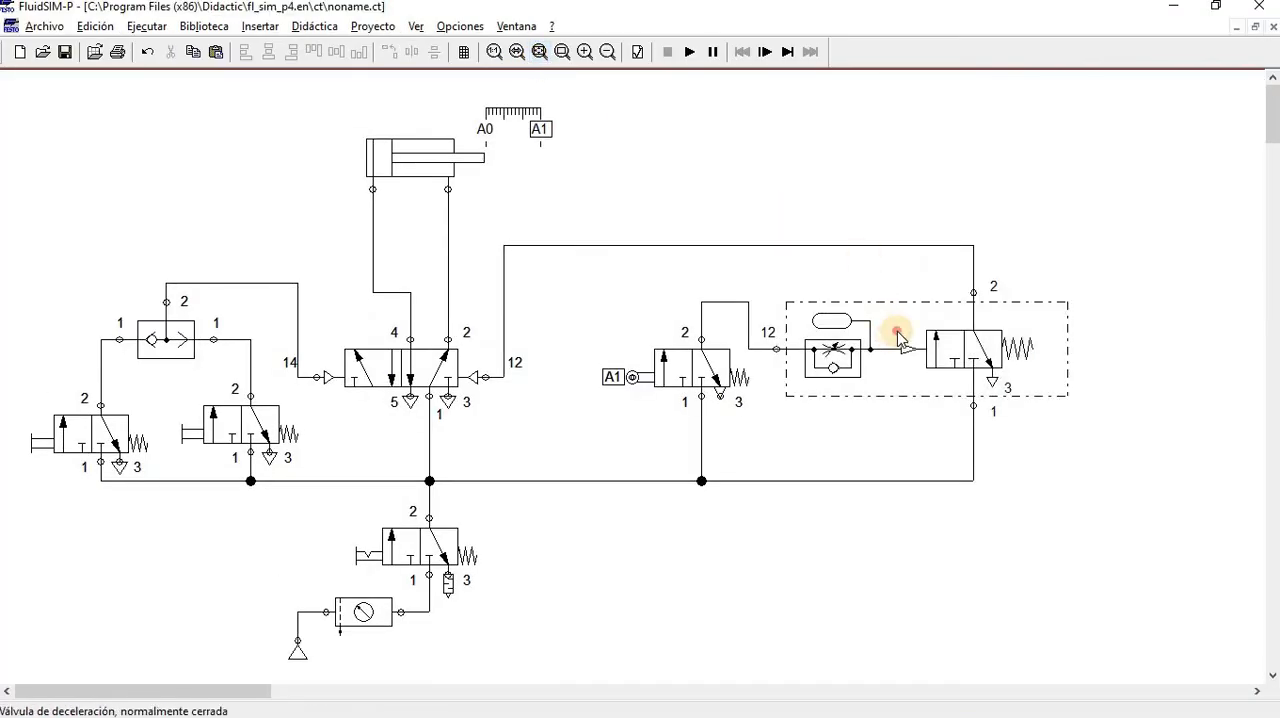
{"action": "double_click", "coordinate": [897, 333]}
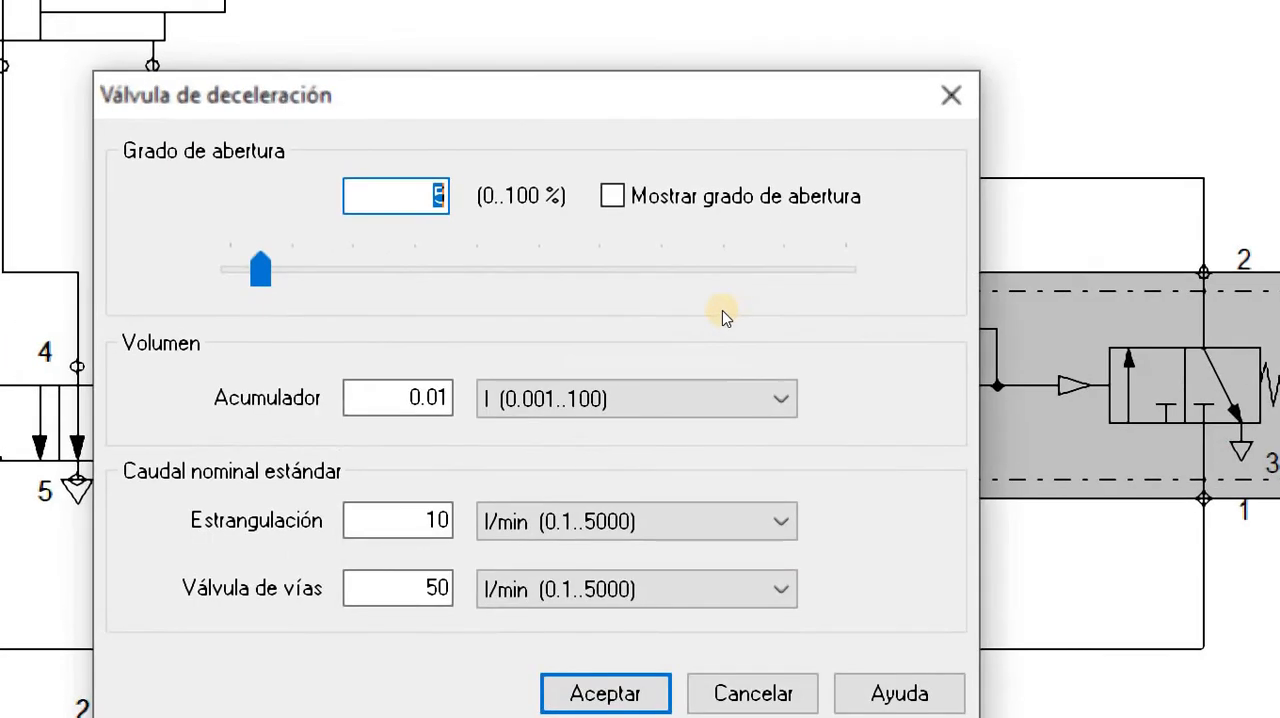
{"action": "type", "text": "100"}
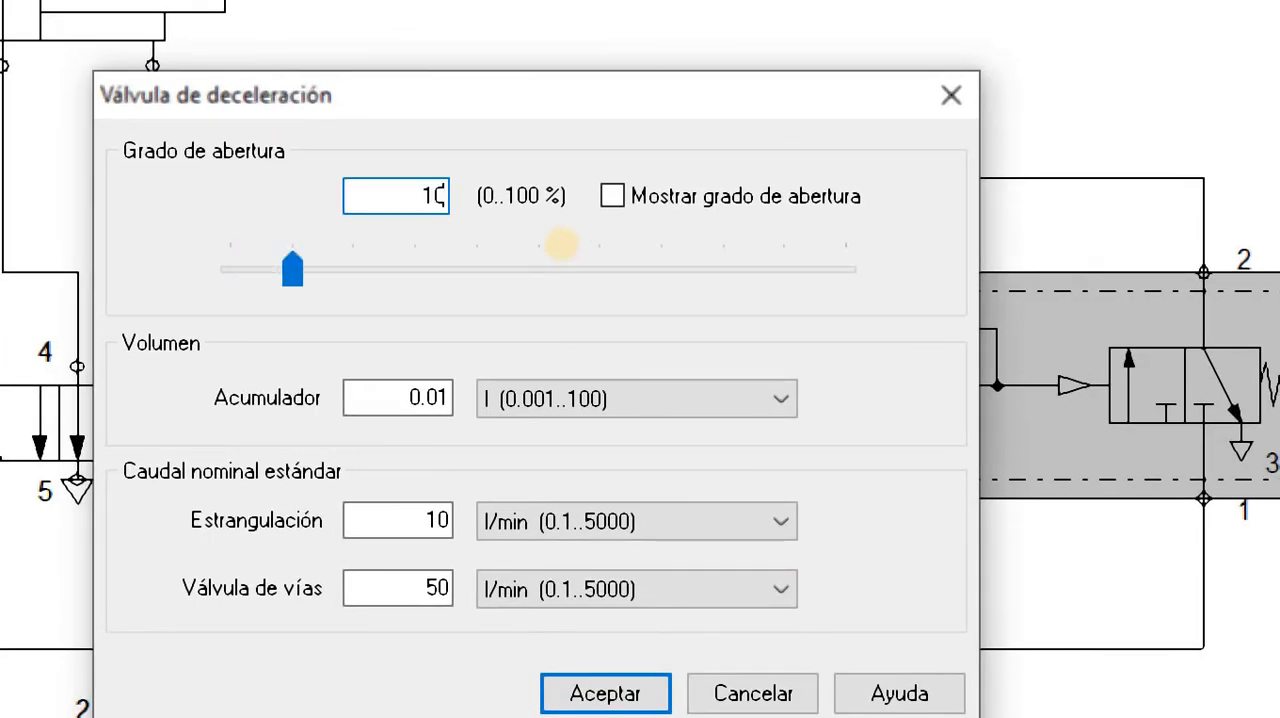
{"action": "key", "text": "Return"}
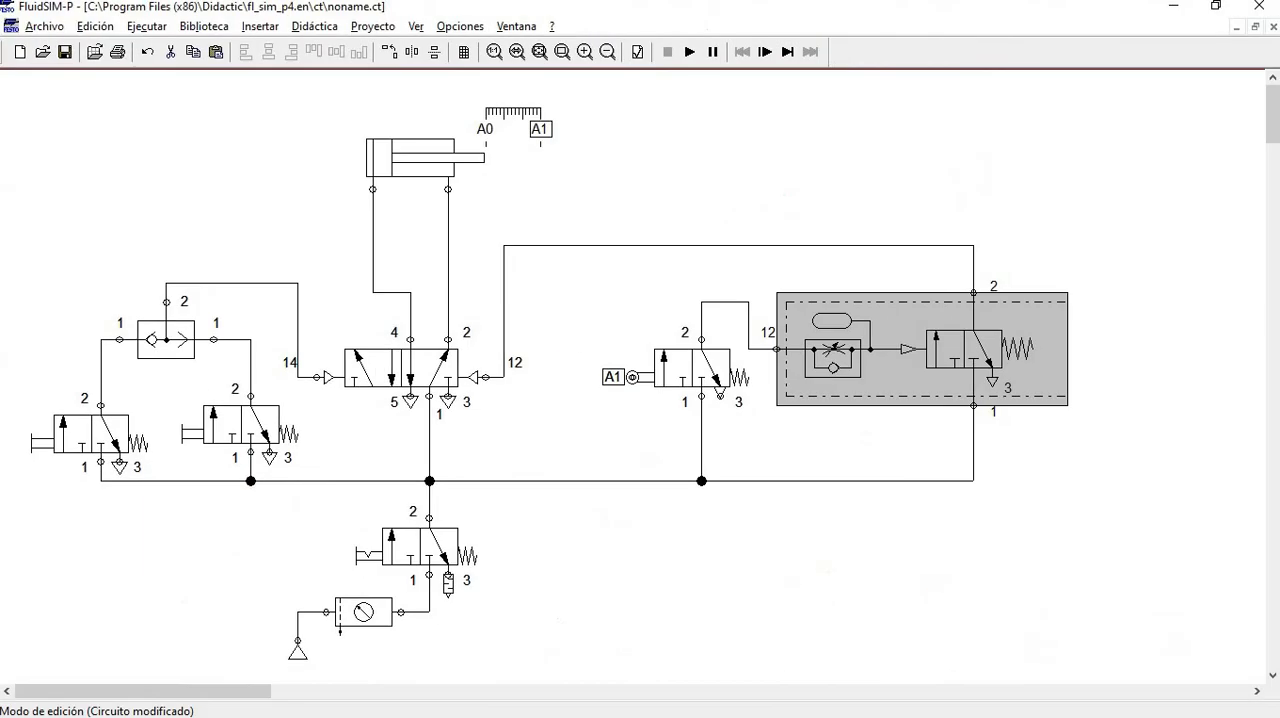
Simulate the circuit with the supply valve open and operate each pushbutton valve in turn
{"action": "left_click", "coordinate": [690, 52]}
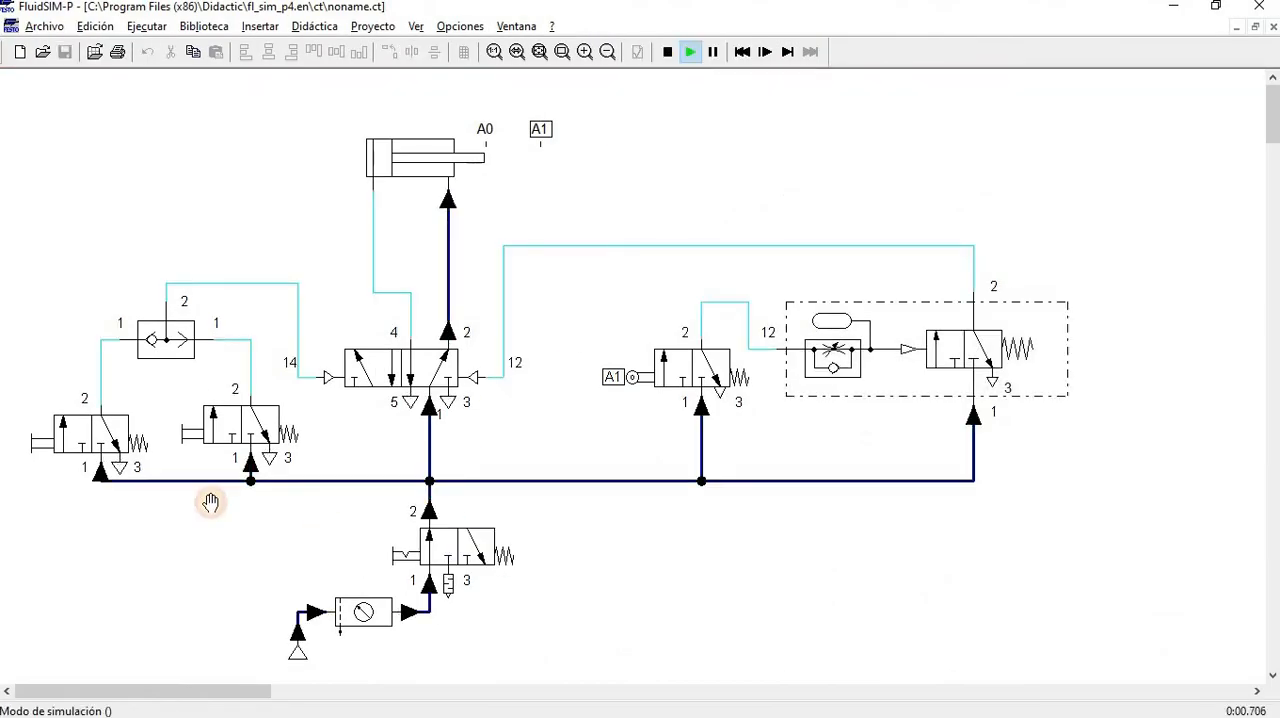
{"action": "left_click", "coordinate": [110, 440]}
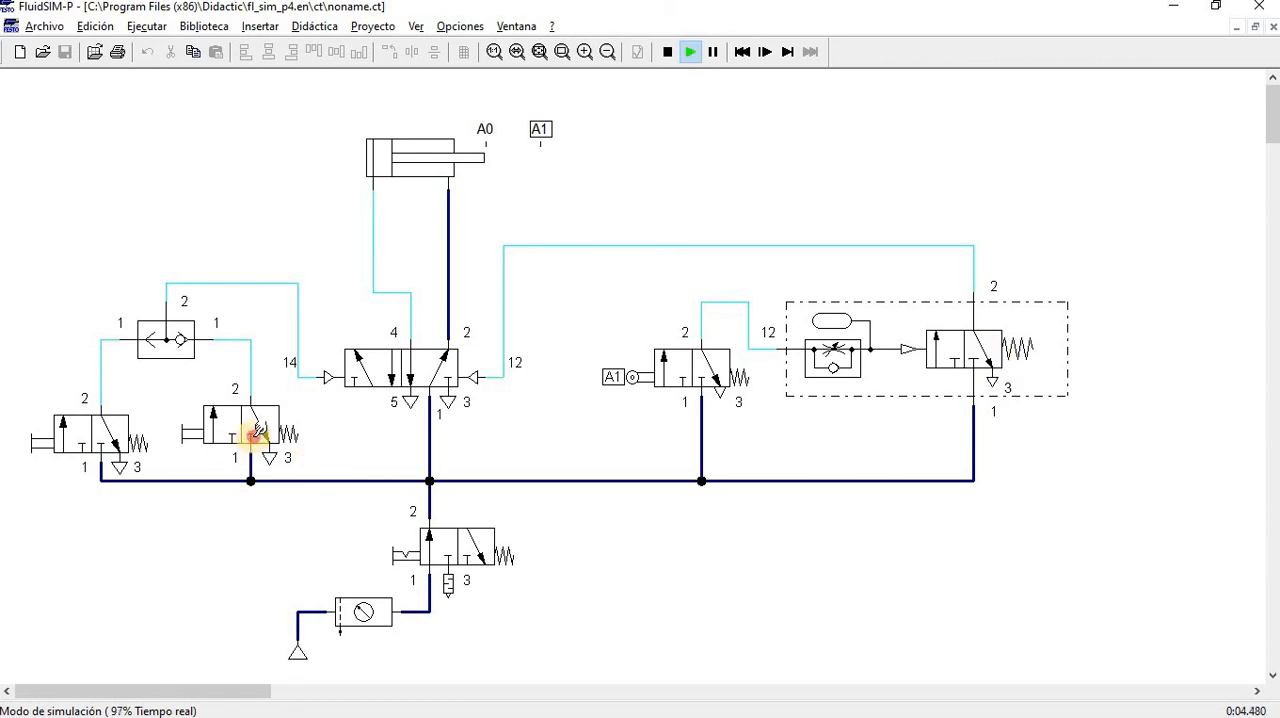
{"action": "left_click", "coordinate": [251, 434]}
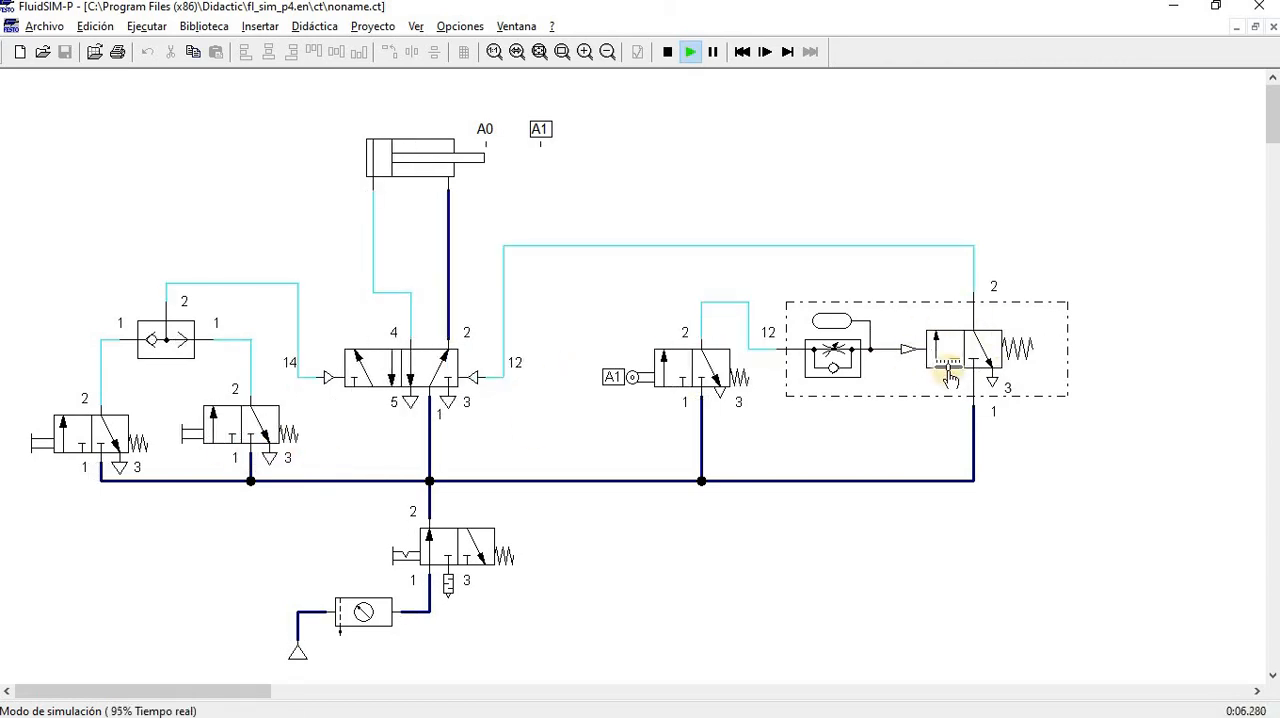
Set the deceleration valve's opening degree to 5 % during simulation and operate the pushbutton valve farthest from the main valve
{"action": "double_click", "coordinate": [948, 372]}
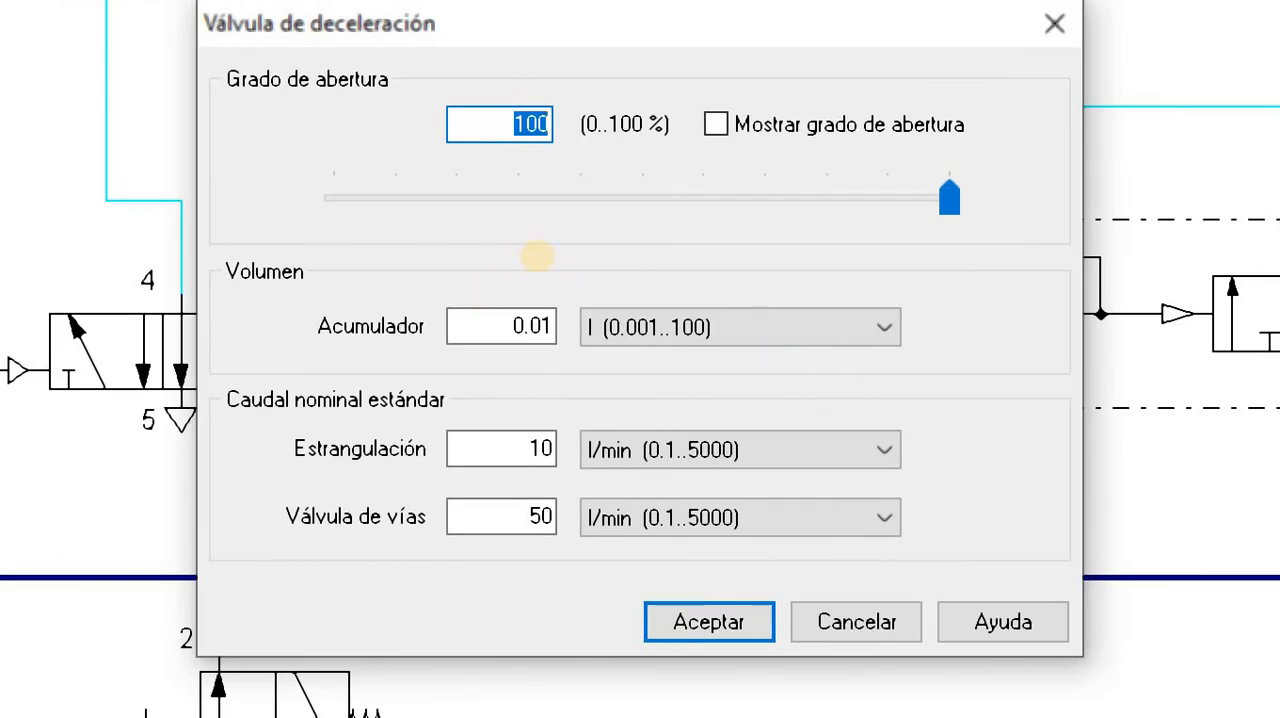
{"action": "type", "text": "5"}
{"action": "key", "text": "Return"}
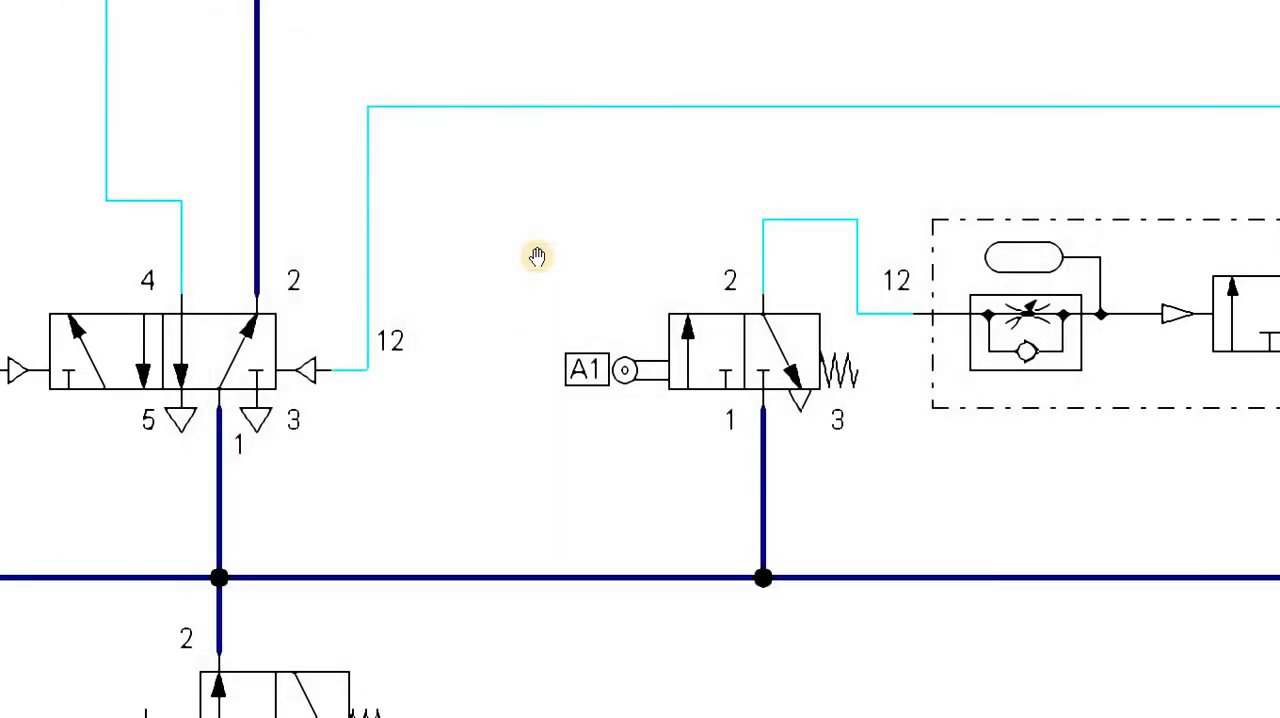
{"action": "left_click", "coordinate": [104, 424]}
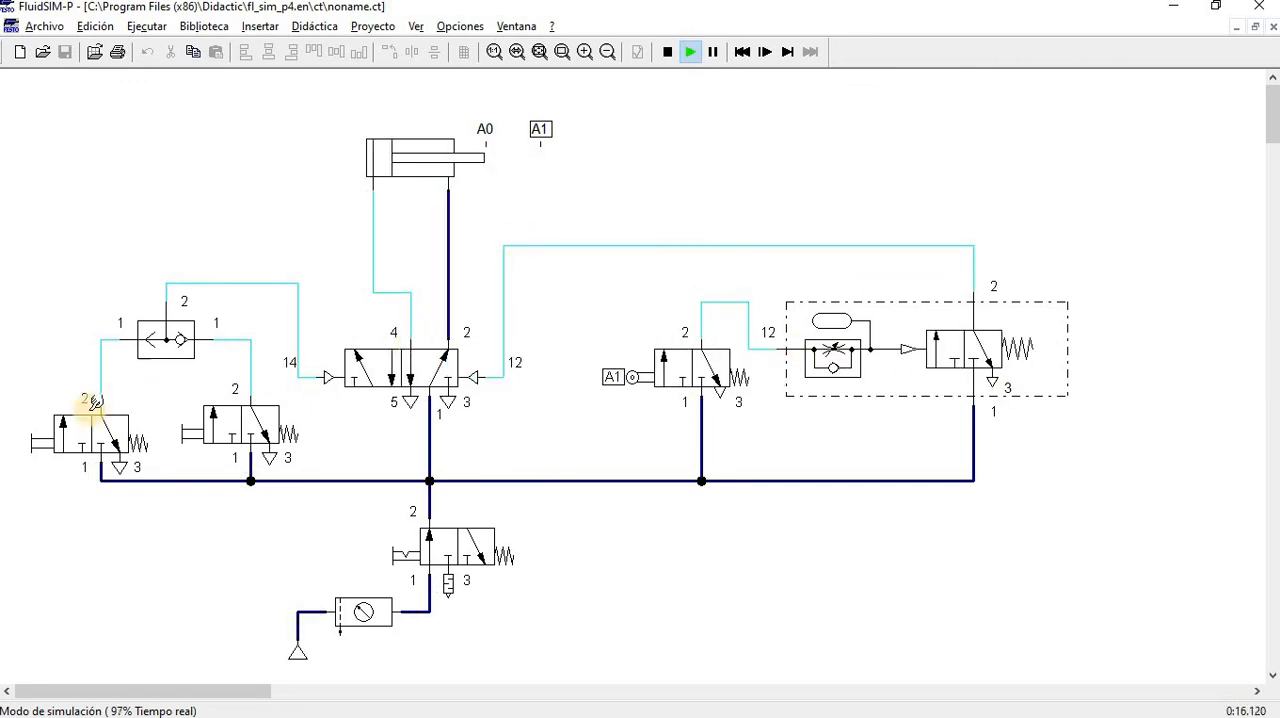
{"action": "left_click", "coordinate": [93, 415]}
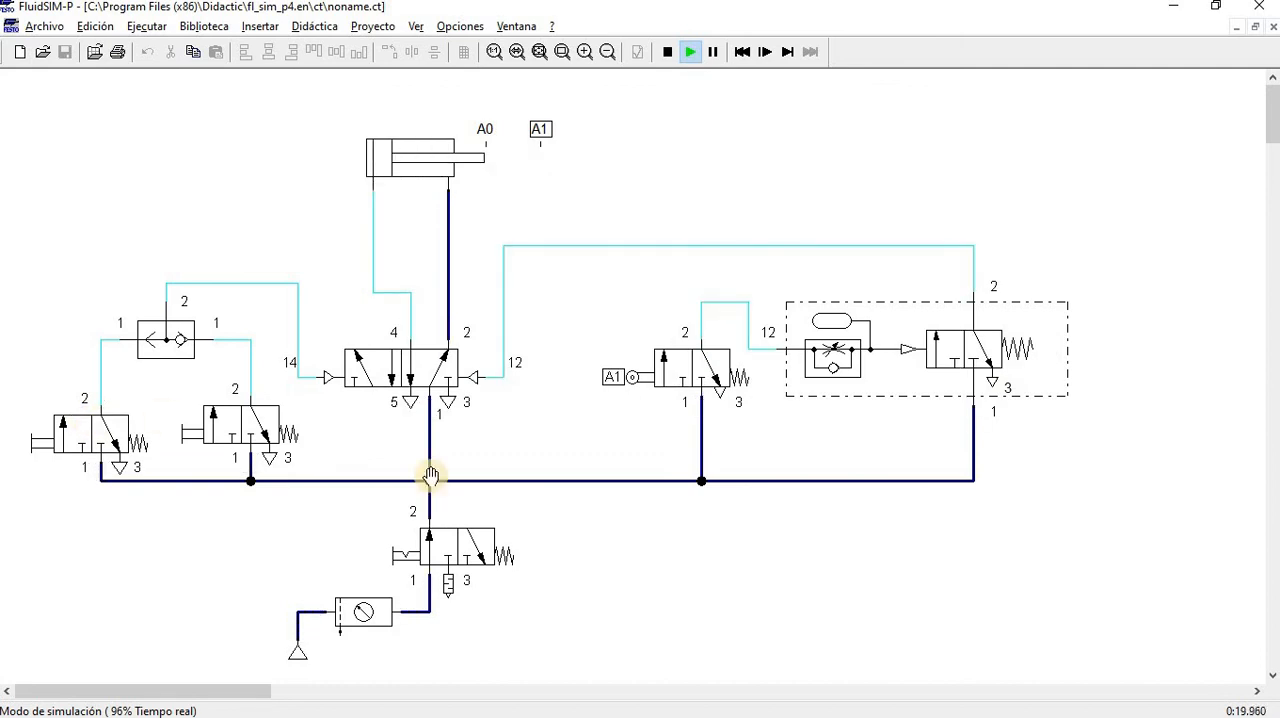
Set the deceleration valve's opening degree to 2 %, operate the pushbutton valve nearest the main valve and stop the simulation
{"action": "double_click", "coordinate": [817, 364]}
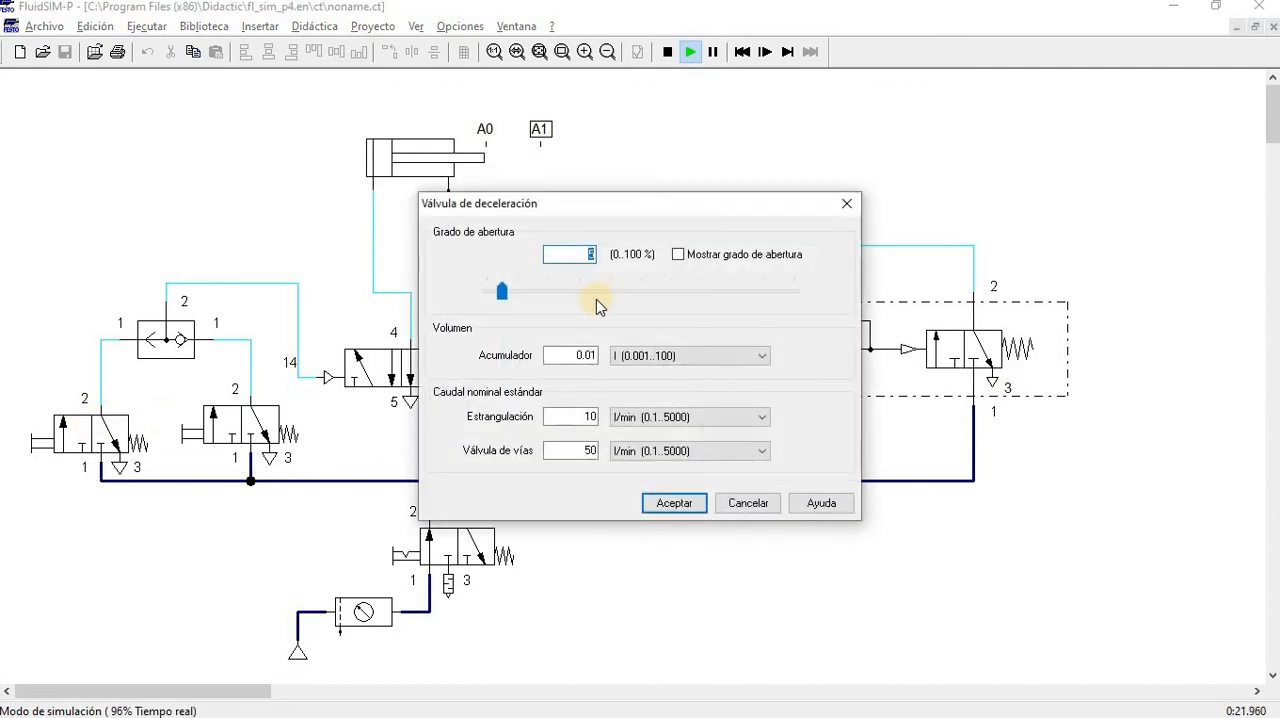
{"action": "key", "text": "Return"}
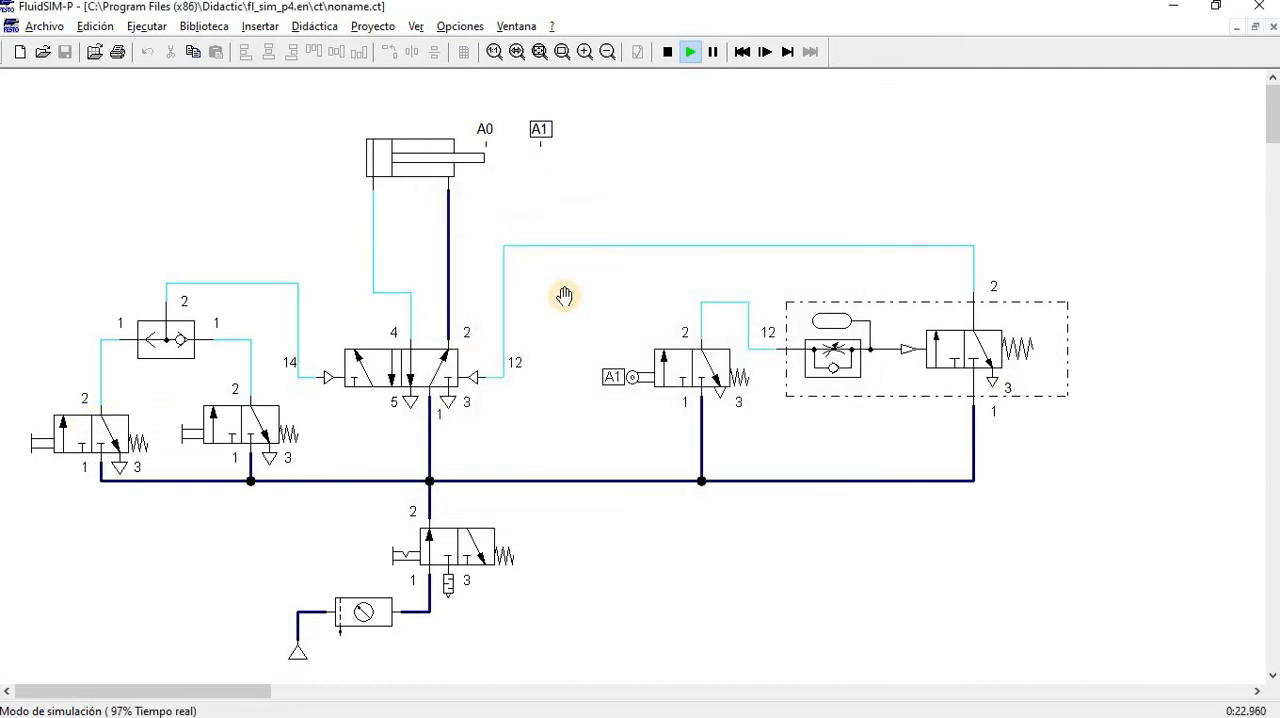
{"action": "left_click", "coordinate": [218, 412]}
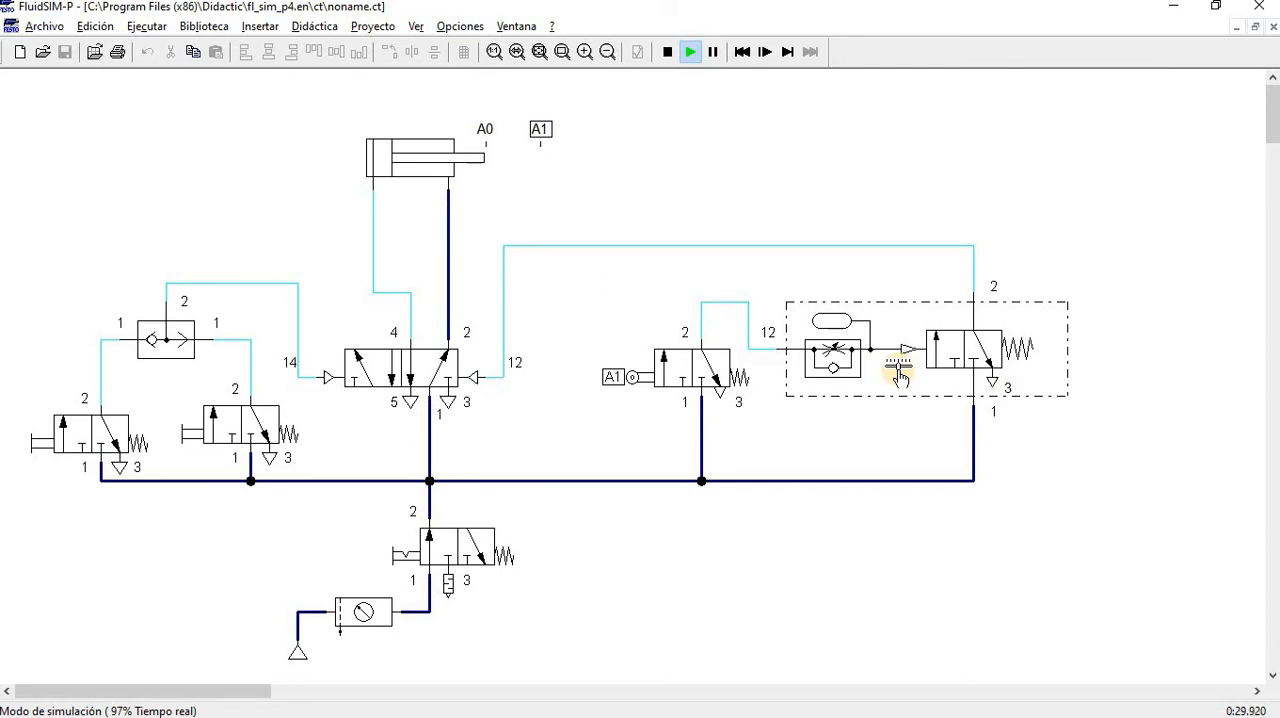
{"action": "left_click", "coordinate": [667, 52]}
Move roller valve A1, its supply line and T-junction closer to the main valve, and lower the deceleration valve slightly
{"action": "left_click_drag", "start_coordinate": [694, 366], "coordinate": [623, 355]}
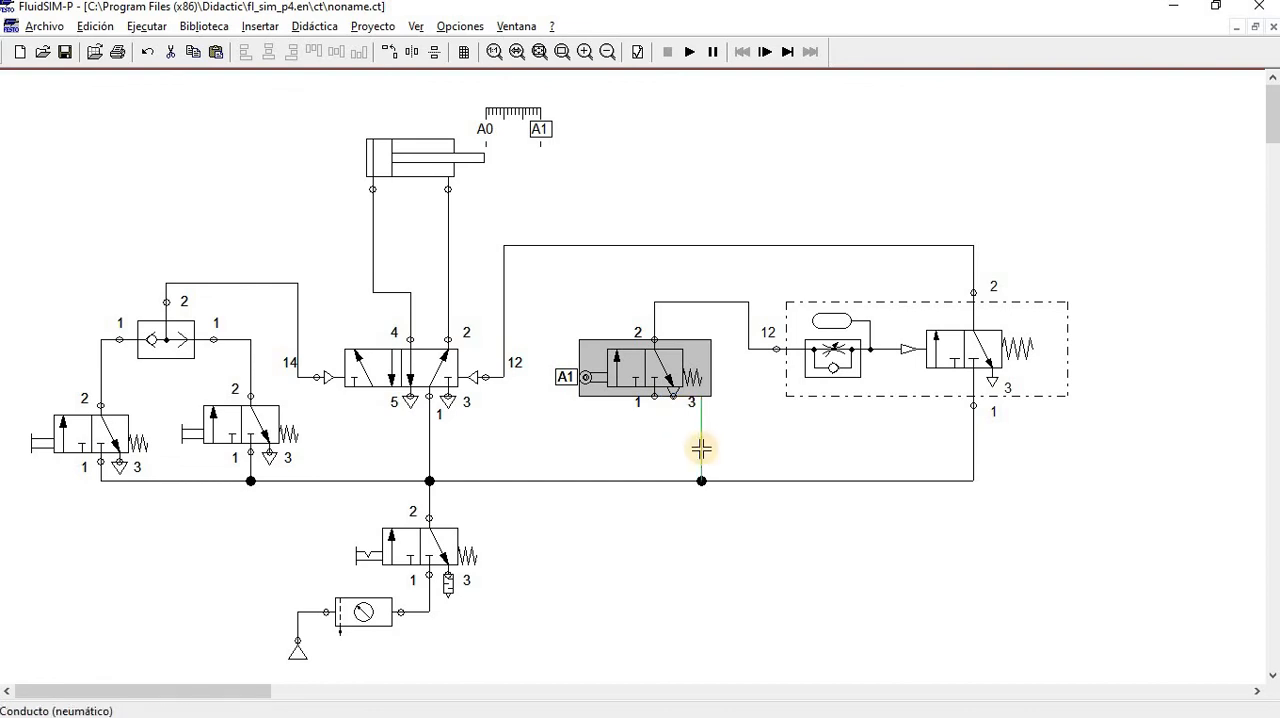
{"action": "left_click_drag", "start_coordinate": [683, 446], "coordinate": [646, 441]}
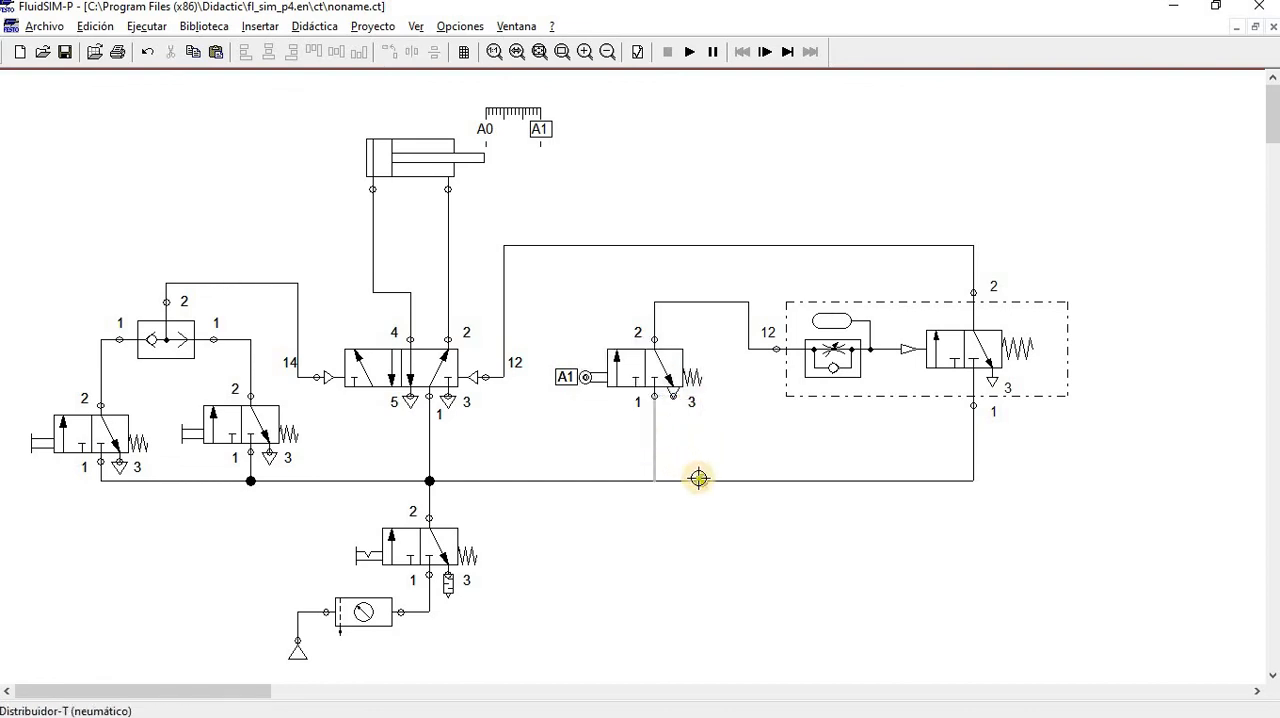
{"action": "left_click_drag", "start_coordinate": [701, 479], "coordinate": [654, 481]}
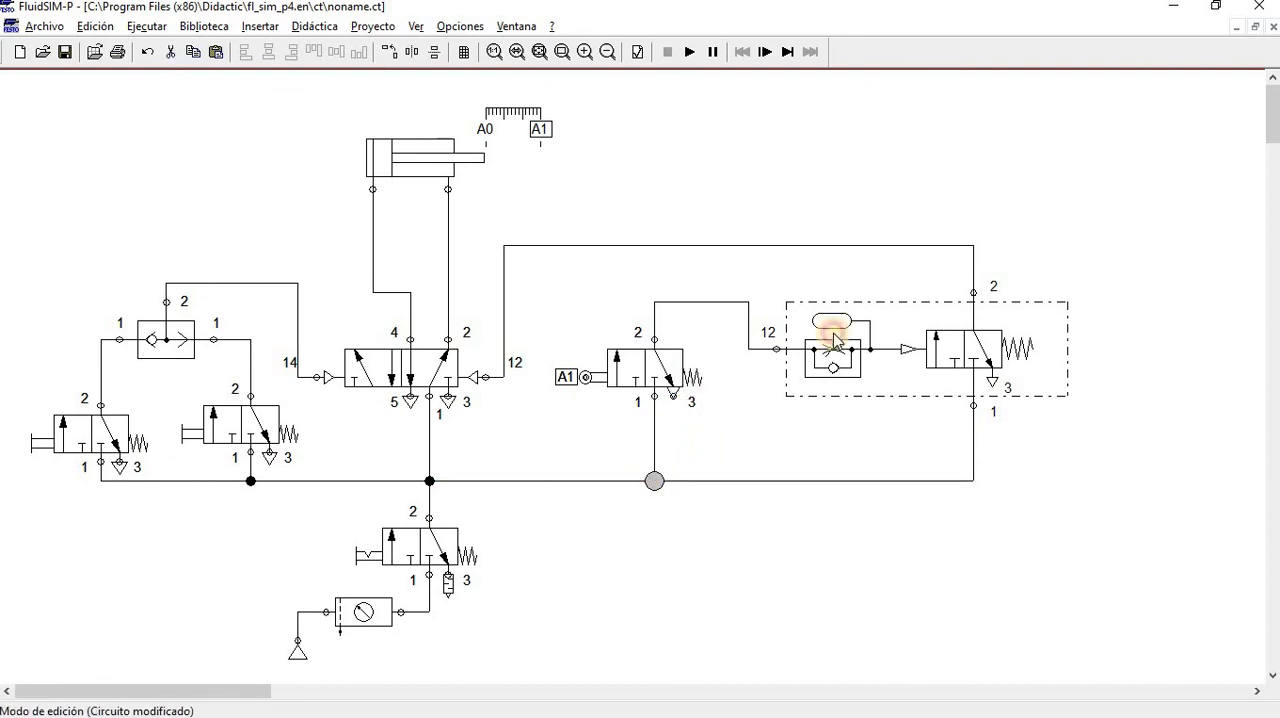
{"action": "left_click_drag", "start_coordinate": [866, 360], "coordinate": [848, 368]}
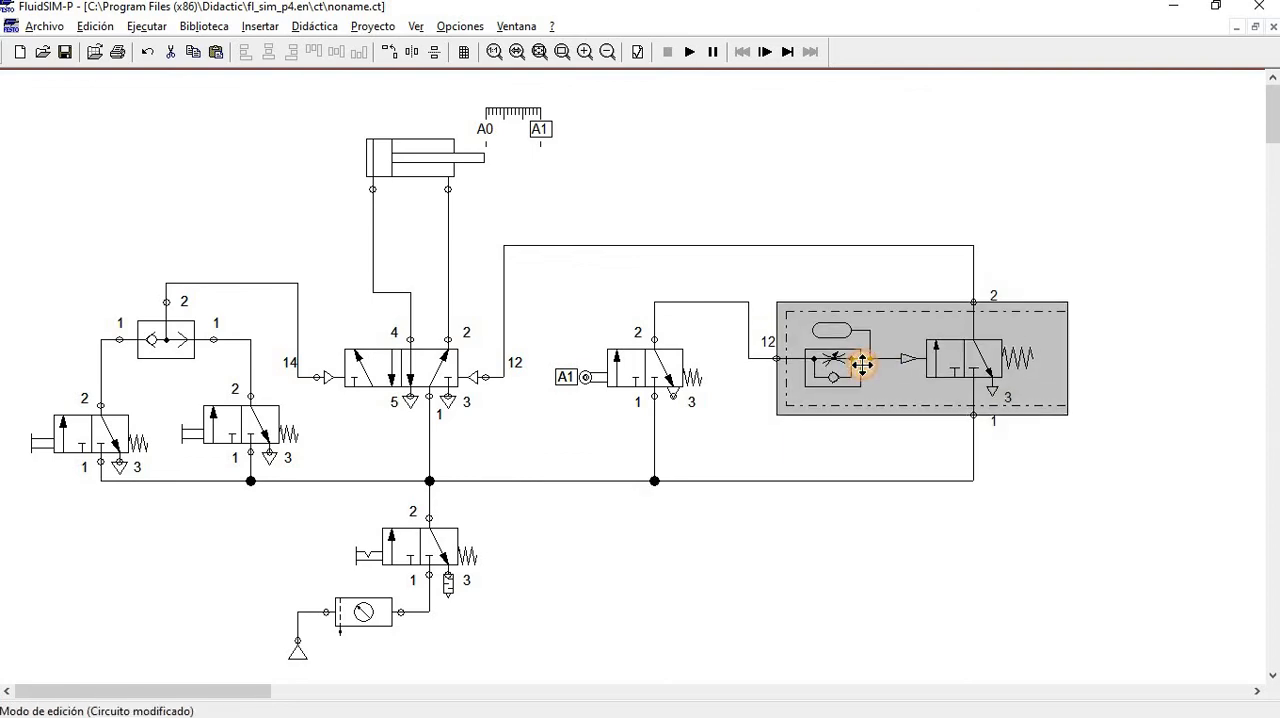
{"action": "left_click", "coordinate": [640, 88]}
{"action": "left_click", "coordinate": [430, 147]}
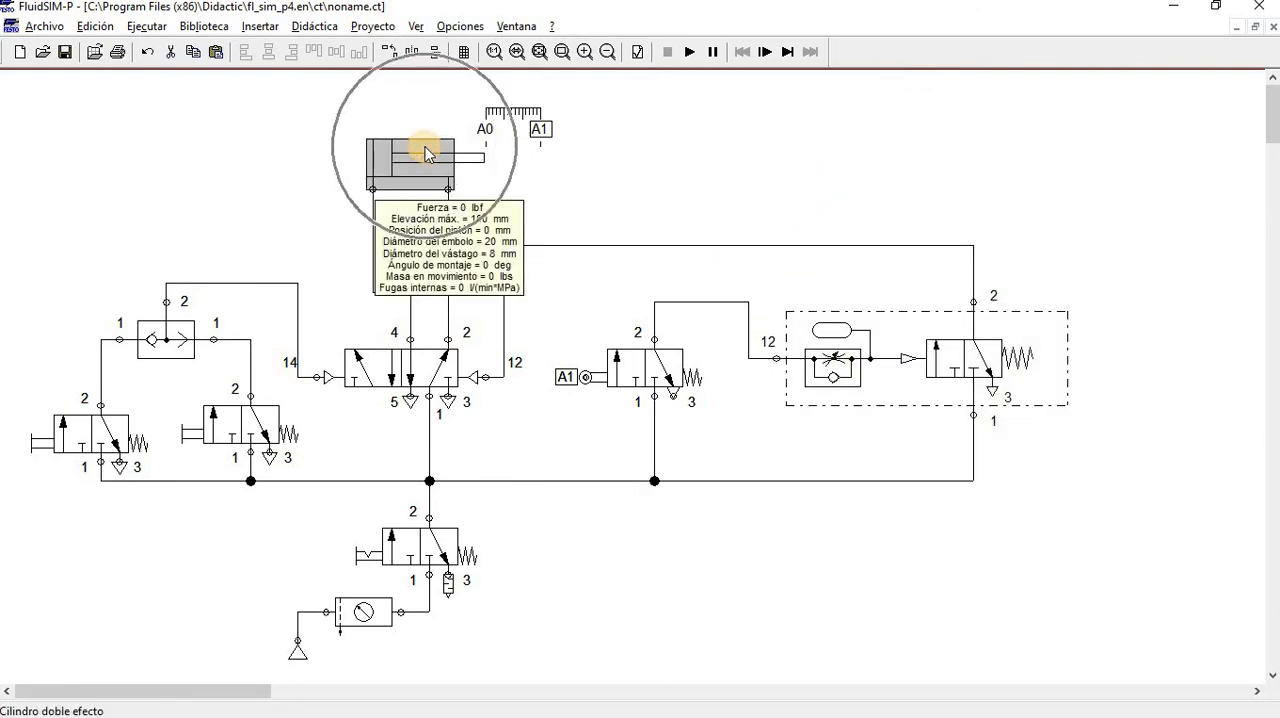
{"action": "left_click", "coordinate": [250, 428]}
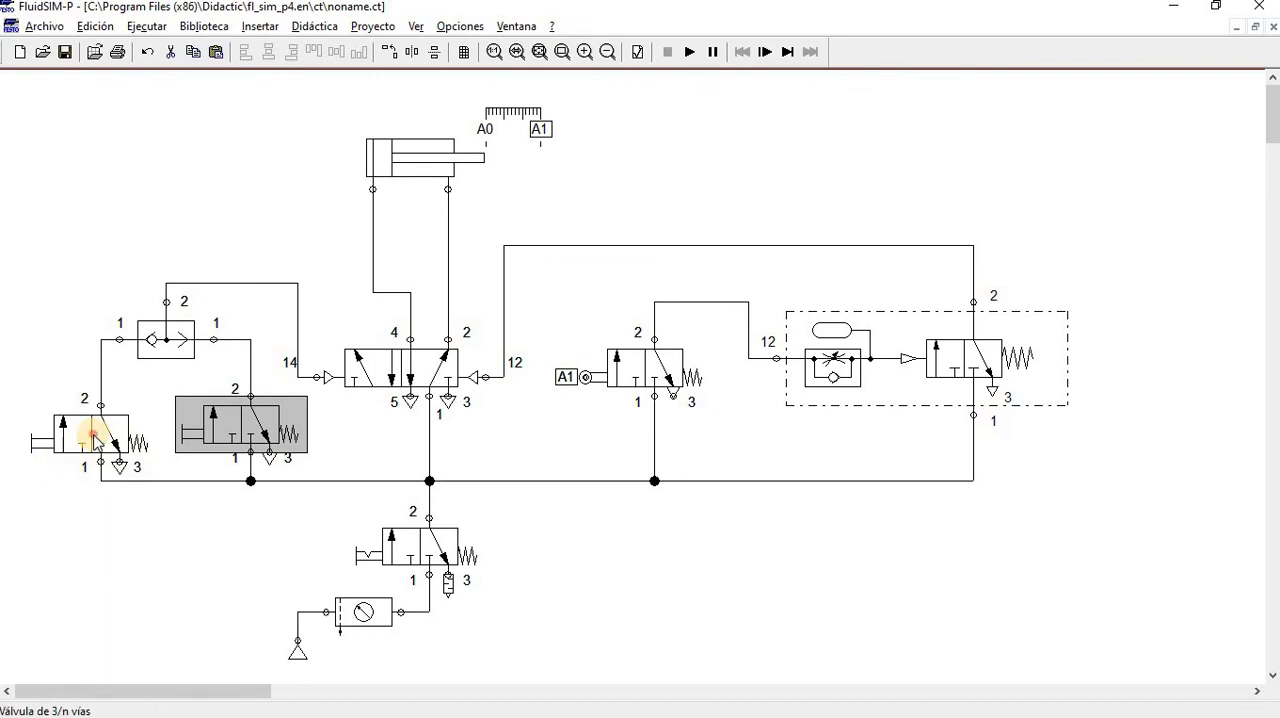
{"action": "left_click", "coordinate": [97, 440]}
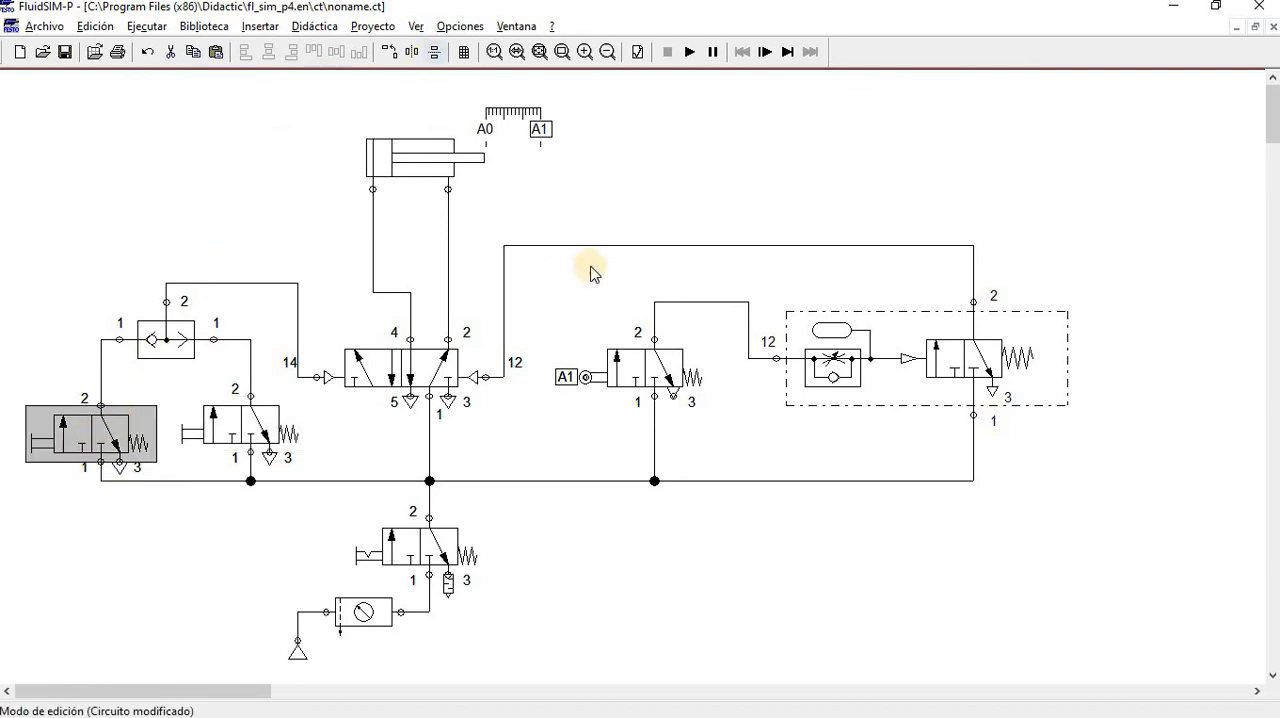
{"action": "left_click", "coordinate": [618, 362]}
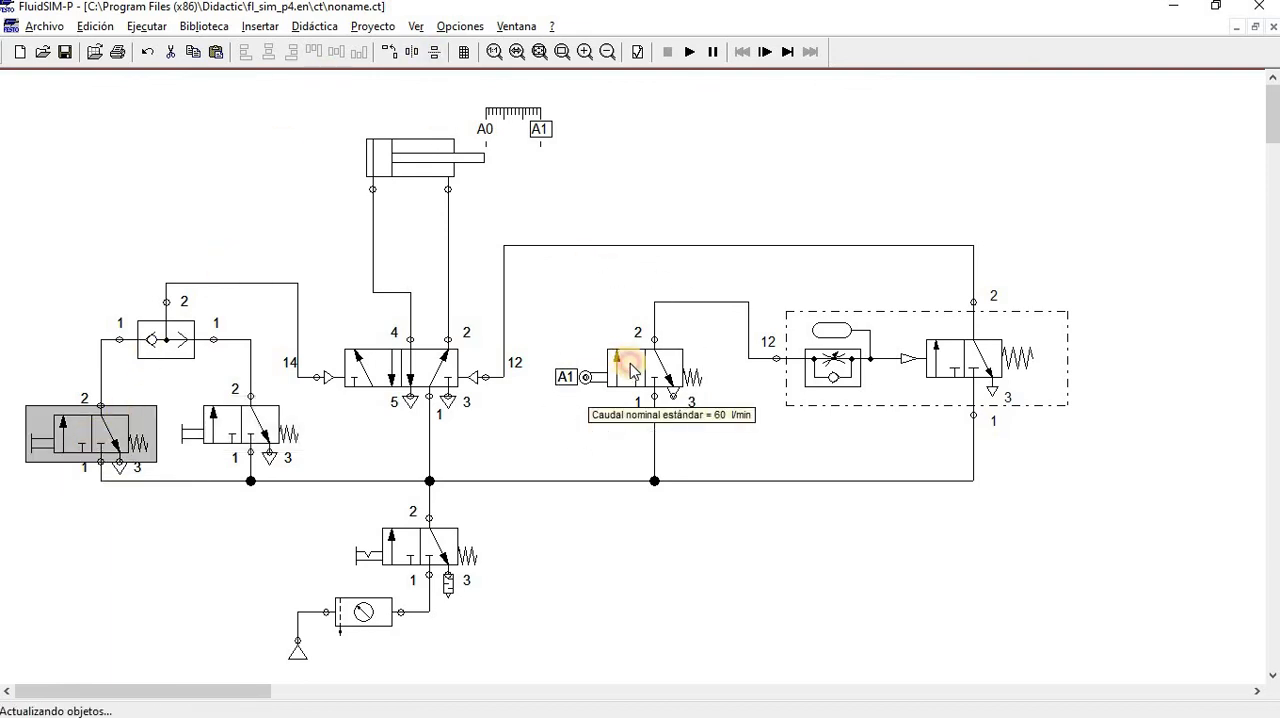
{"action": "left_click", "coordinate": [913, 362]}
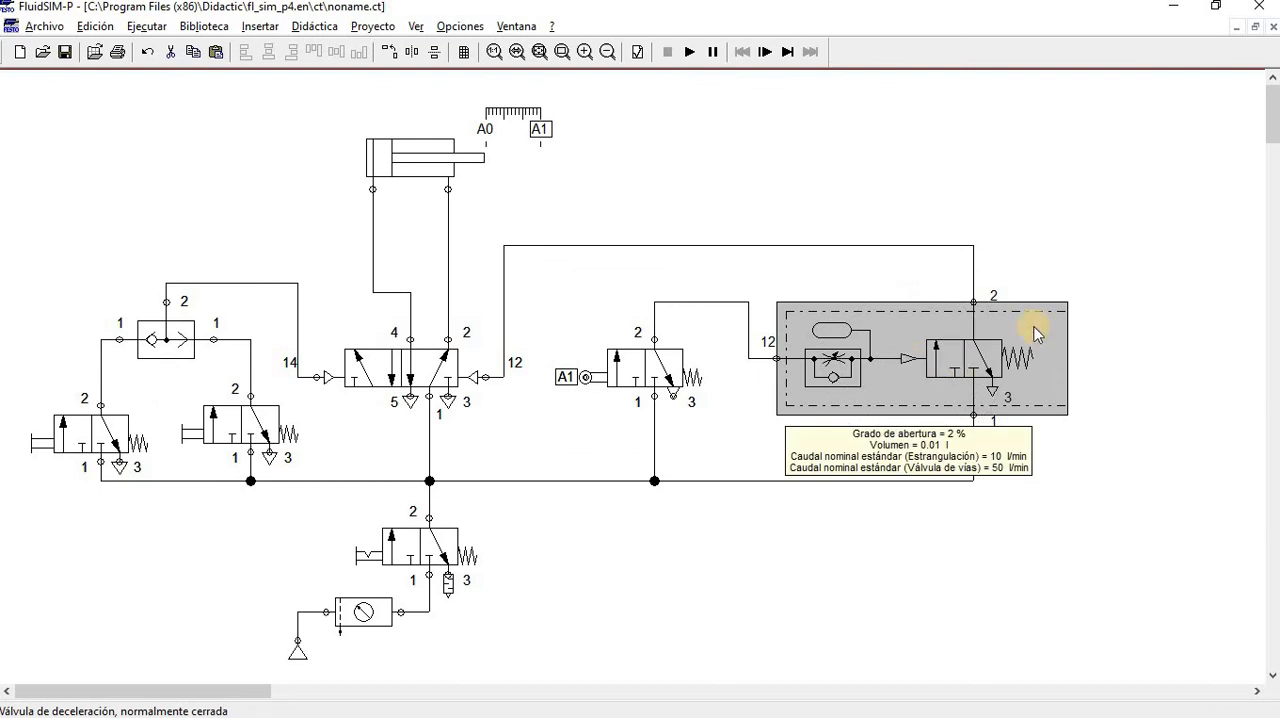